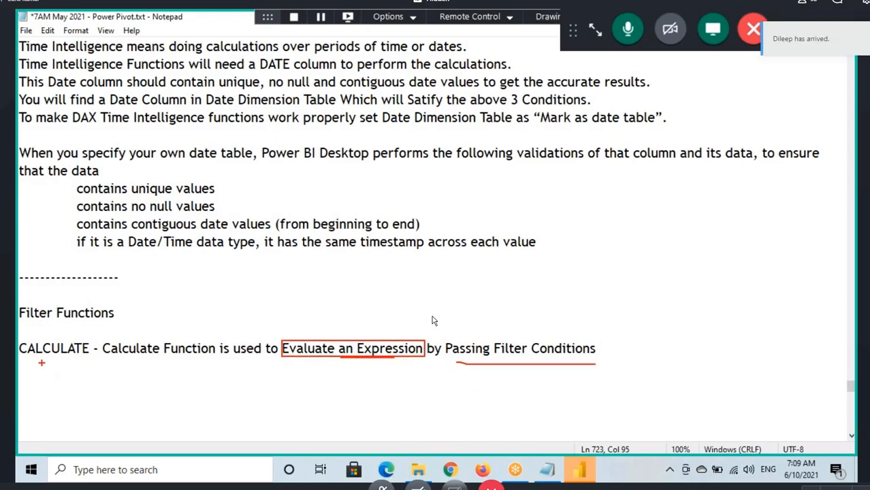
Step: Underline the word CALCULATE in the Filter Functions notes with the annotation pen
{"action": "left_click_drag", "start_coordinate": [18, 355], "coordinate": [80, 355]}
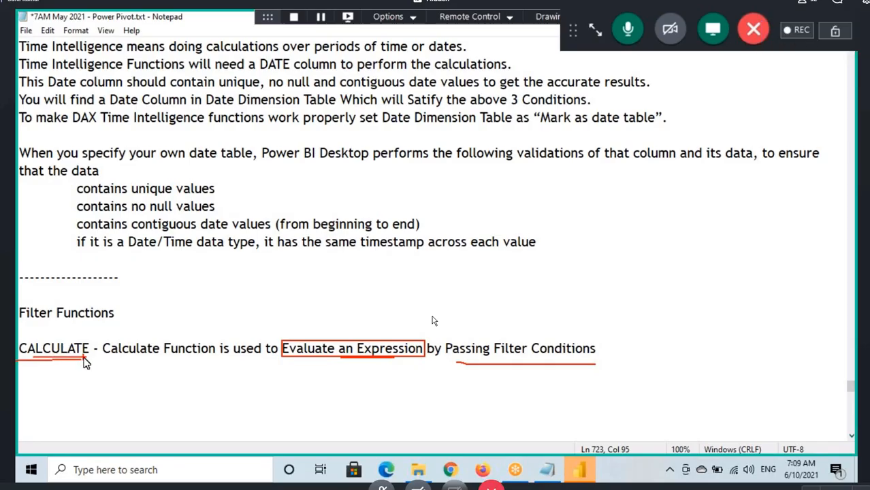
{"action": "key", "text": "Escape"}
Step: Switch to Power BI Desktop and open Sample - Superstore.xlsx as an Excel source from Desktop - Sep 2020, Desktop Backup, Source Files
{"action": "left_click", "coordinate": [580, 472]}
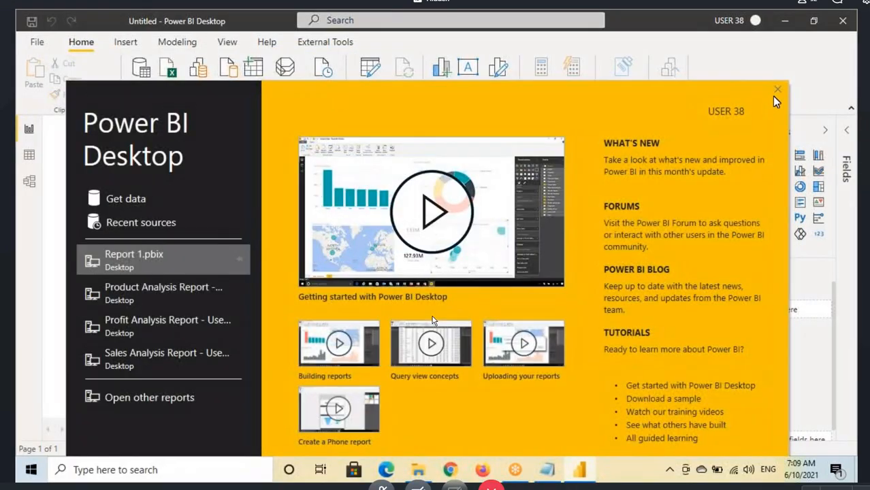
{"action": "left_click", "coordinate": [775, 90]}
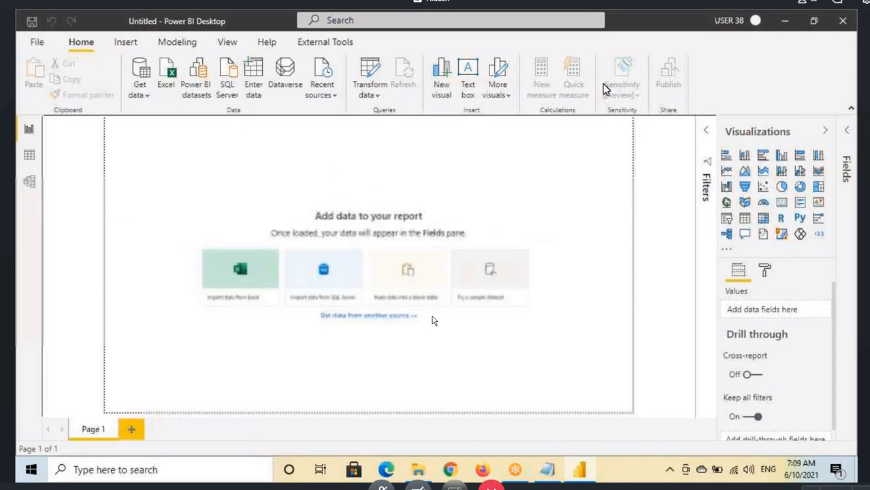
{"action": "key", "text": "ctrl+alt+g"}
{"action": "left_click", "coordinate": [166, 75]}
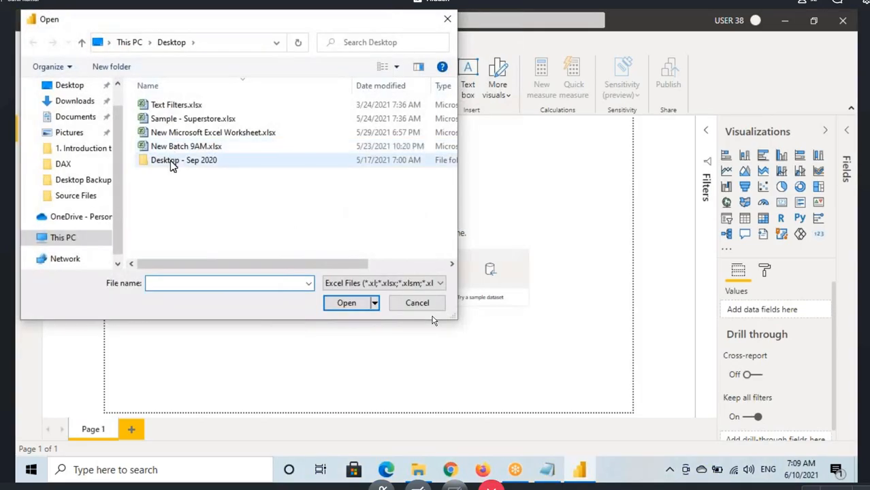
{"action": "double_click", "coordinate": [171, 159]}
{"action": "left_click", "coordinate": [198, 120]}
{"action": "double_click", "coordinate": [198, 119]}
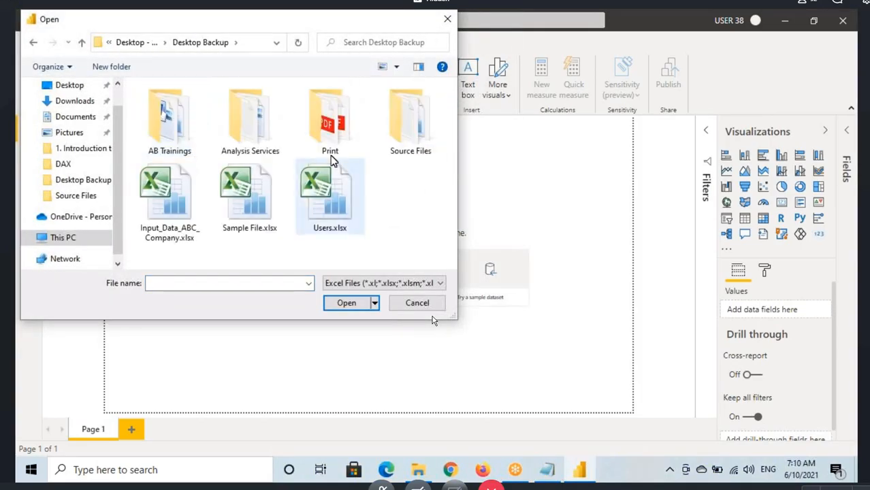
{"action": "double_click", "coordinate": [401, 128]}
{"action": "left_click", "coordinate": [197, 134]}
{"action": "left_click", "coordinate": [343, 303]}
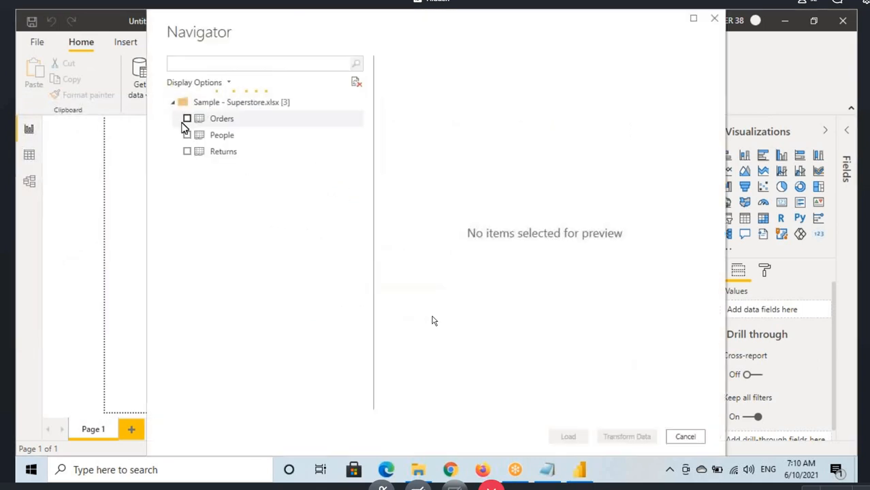
Step: Load the Orders table from the Superstore workbook into the report
{"action": "left_click", "coordinate": [193, 120]}
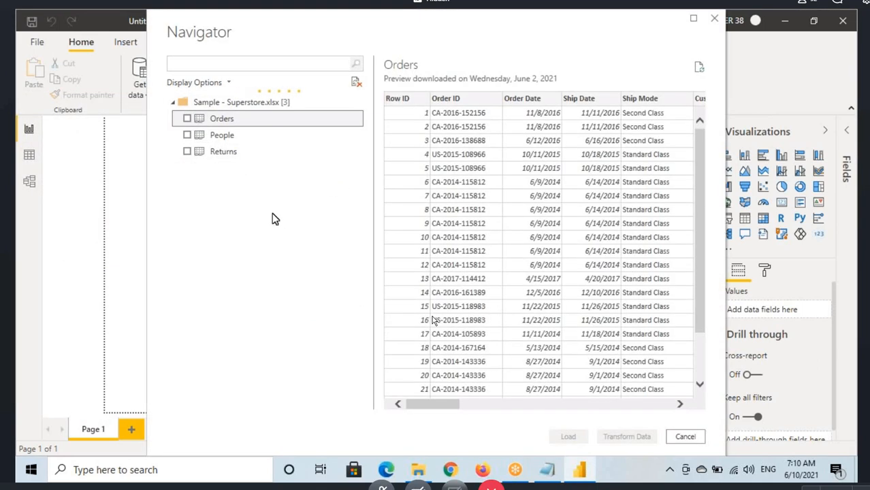
{"action": "left_click", "coordinate": [187, 119]}
{"action": "left_click", "coordinate": [565, 438]}
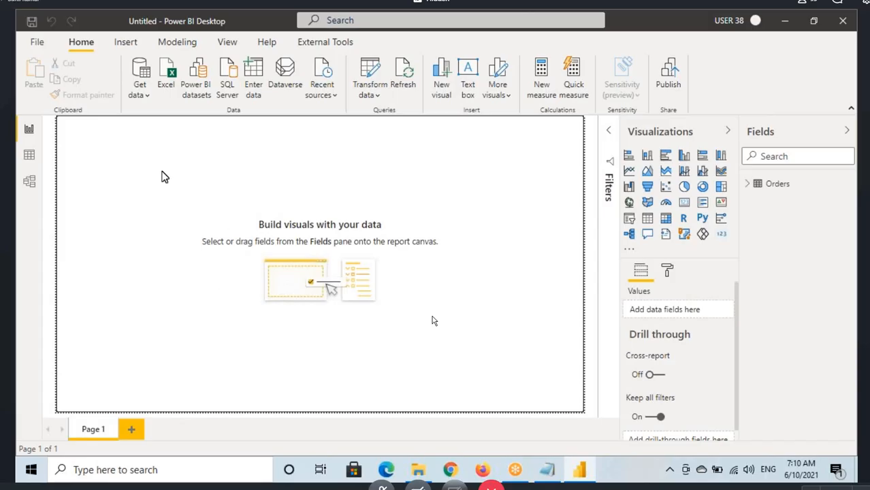
Step: View the Orders table's data and examine its Sales column
{"action": "left_click", "coordinate": [38, 166]}
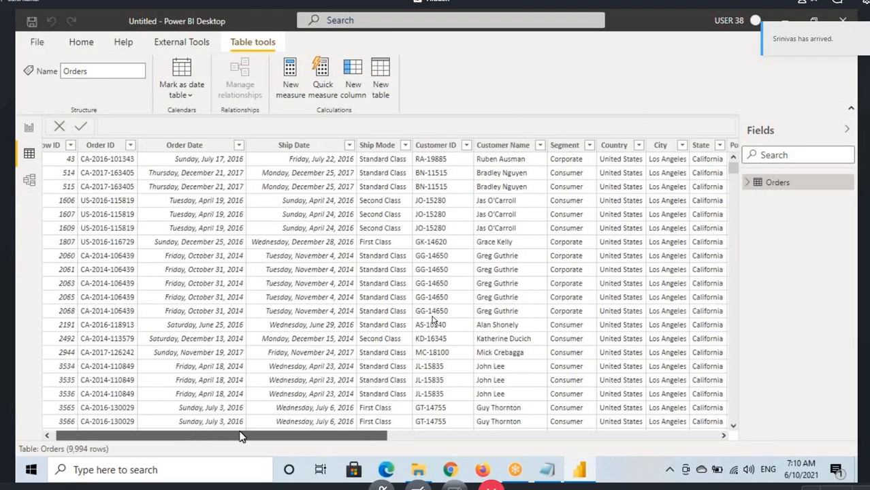
{"action": "left_click_drag", "start_coordinate": [239, 436], "coordinate": [573, 436]}
{"action": "left_click", "coordinate": [527, 145]}
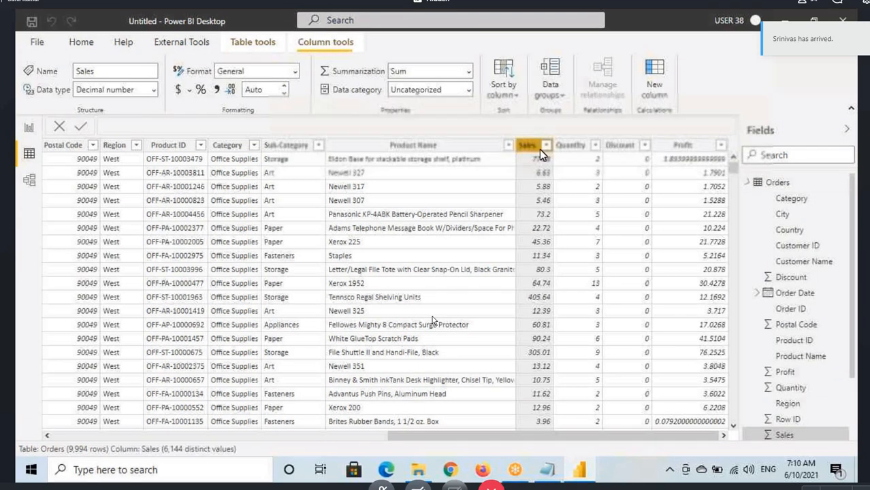
Step: Switch to the Notepad notes and add a line below the CALCULATE definition: create a measure to show the sum of sales
{"action": "key", "text": "alt+Tab"}
{"action": "scroll", "coordinate": [431, 321], "scroll_direction": "down", "scroll_amount": 4}
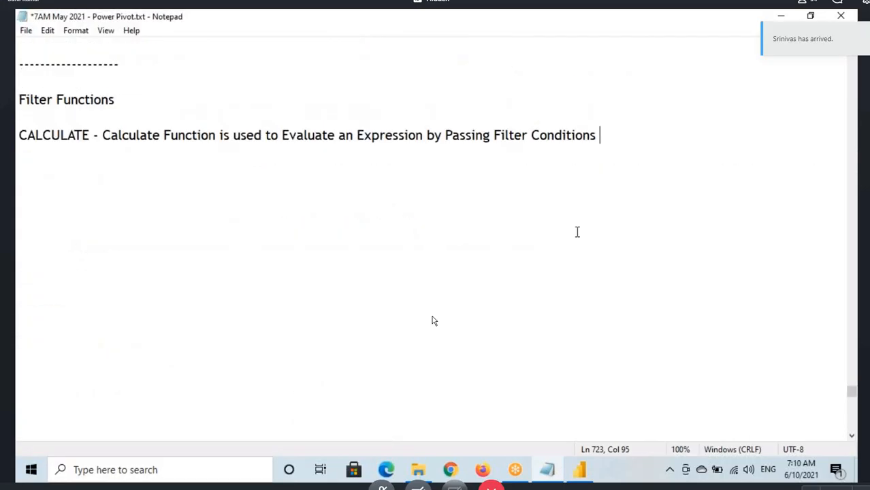
{"action": "key", "text": "Return"}
{"action": "key", "text": "Return"}
{"action": "type", "text": "create"}
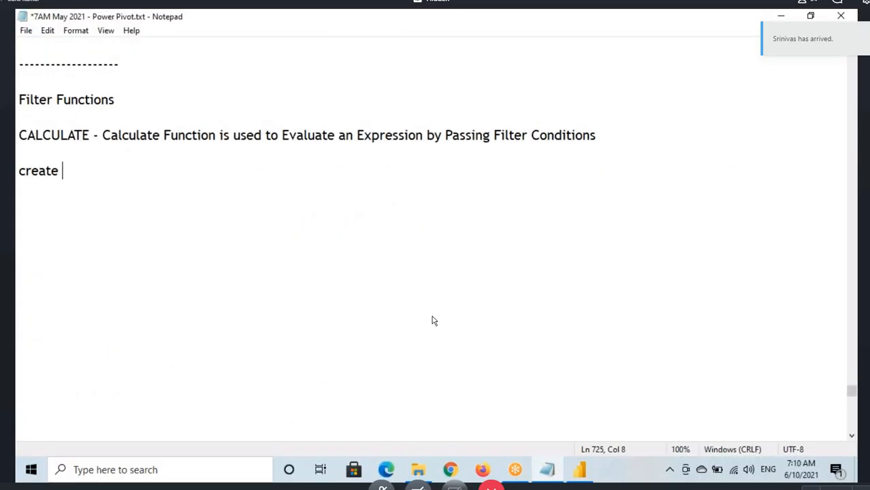
{"action": "type", "text": " a mead"}
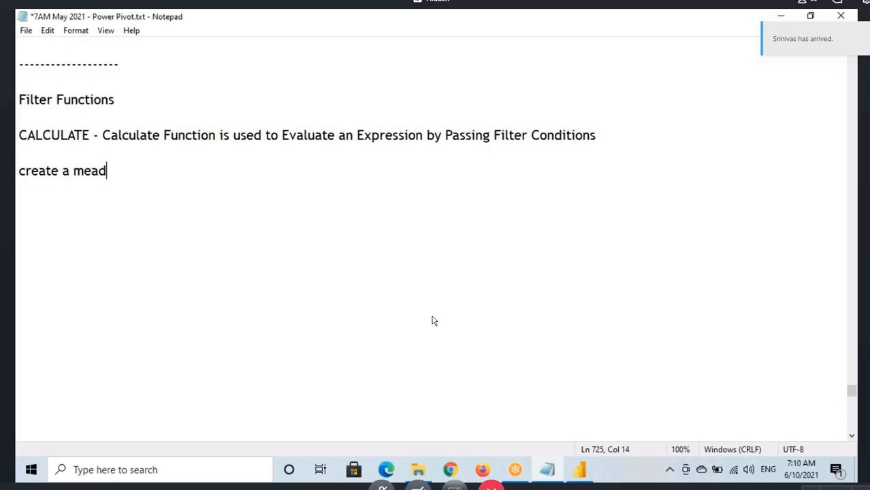
{"action": "key", "text": "BackSpace"}
{"action": "type", "text": "su"}
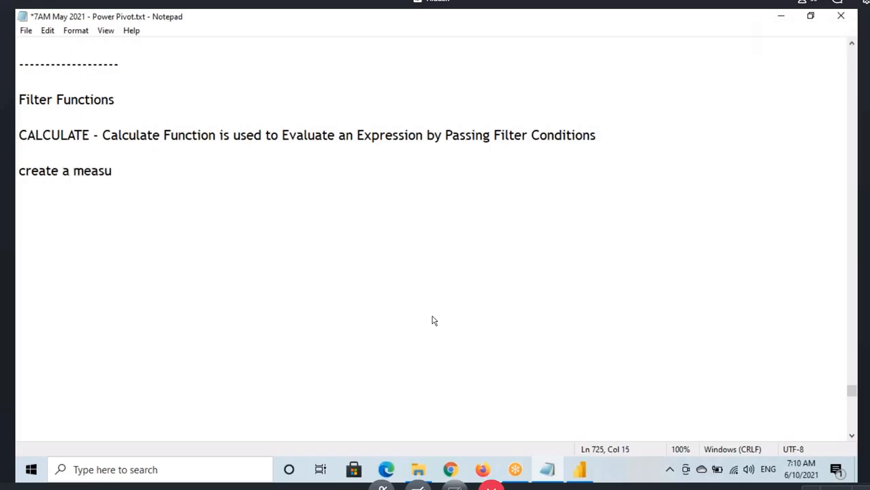
{"action": "type", "text": "ee to sh"}
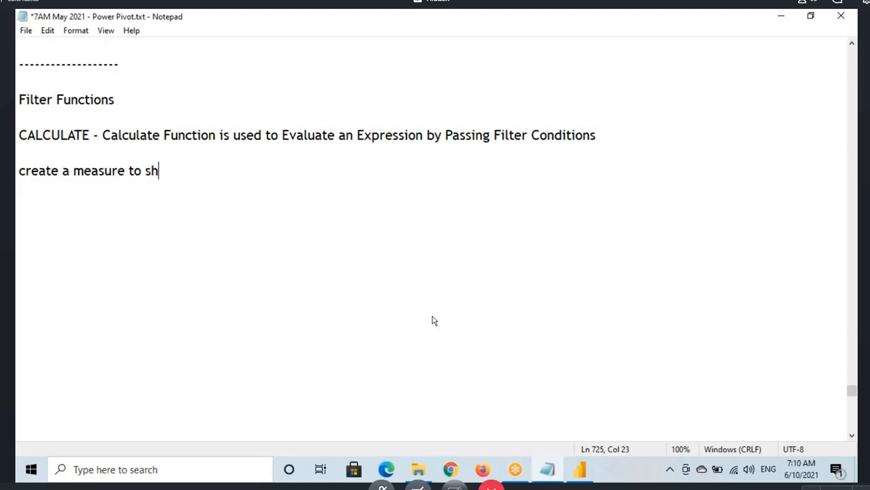
{"action": "type", "text": "ow sum"}
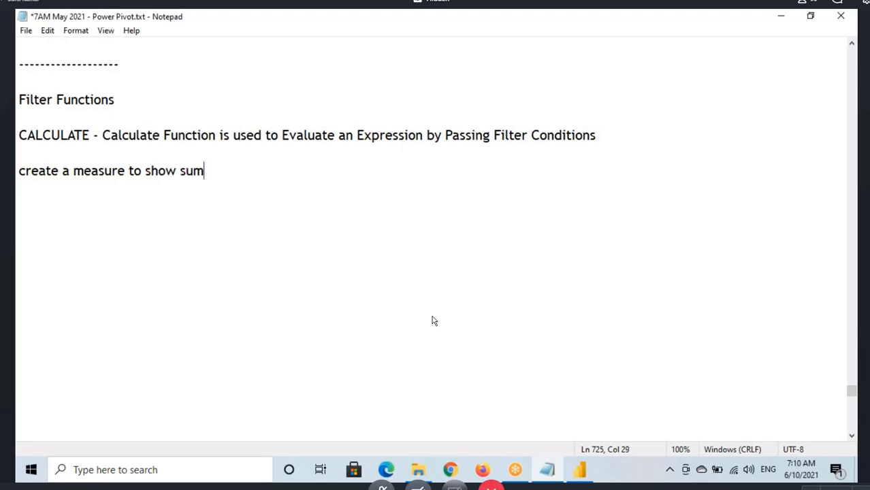
{"action": "type", "text": " of sale"}
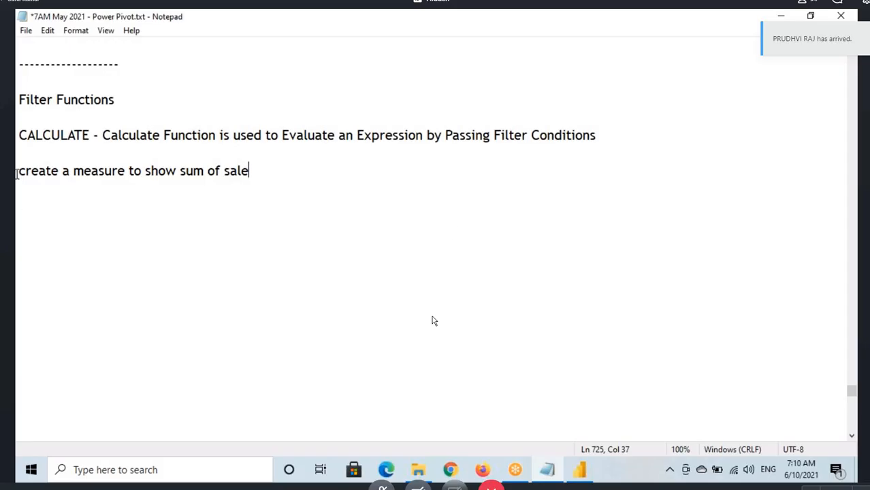
{"action": "left_click_drag", "start_coordinate": [17, 172], "coordinate": [251, 172]}
{"action": "left_click", "coordinate": [259, 172]}
{"action": "left_click_drag", "start_coordinate": [184, 171], "coordinate": [264, 164]}
{"action": "left_click", "coordinate": [259, 175]}
Step: Switch to Power BI Desktop and create a new measure named SumOfSales in the Orders table
{"action": "left_click", "coordinate": [584, 470]}
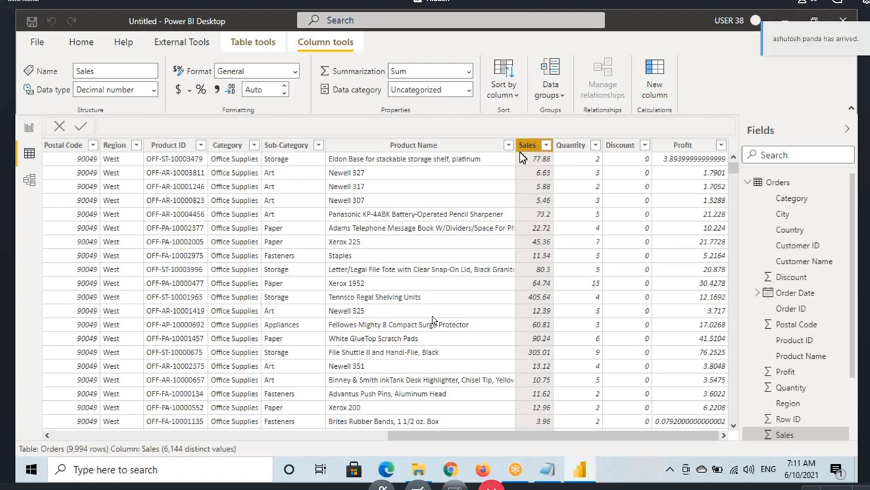
{"action": "left_click", "coordinate": [776, 182]}
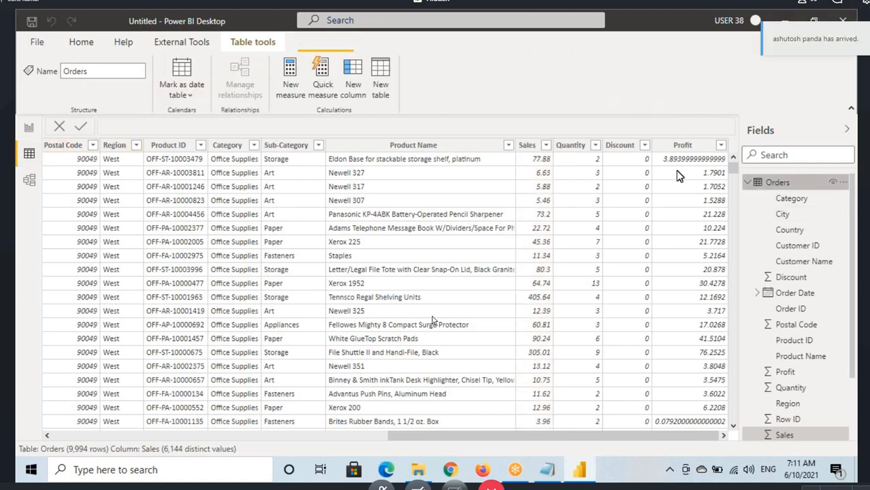
{"action": "left_click", "coordinate": [292, 73]}
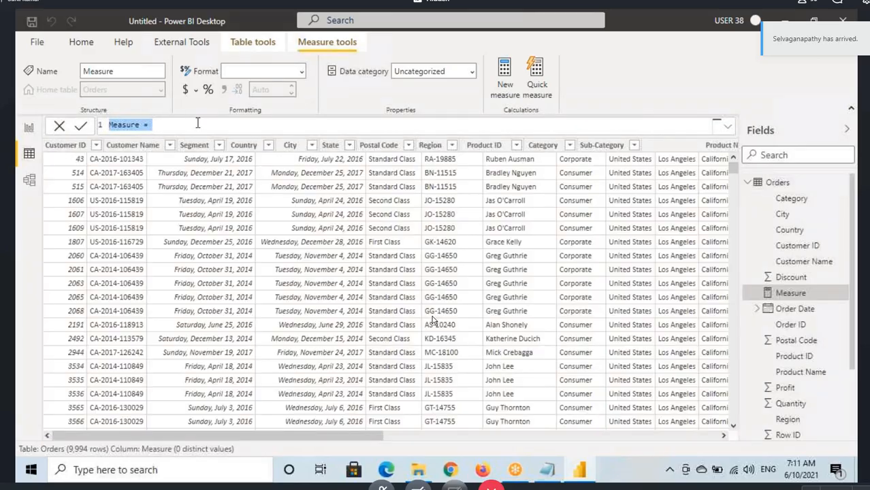
{"action": "scroll", "coordinate": [198, 123], "scroll_direction": "up", "scroll_amount": 8}
{"action": "left_click", "coordinate": [149, 130]}
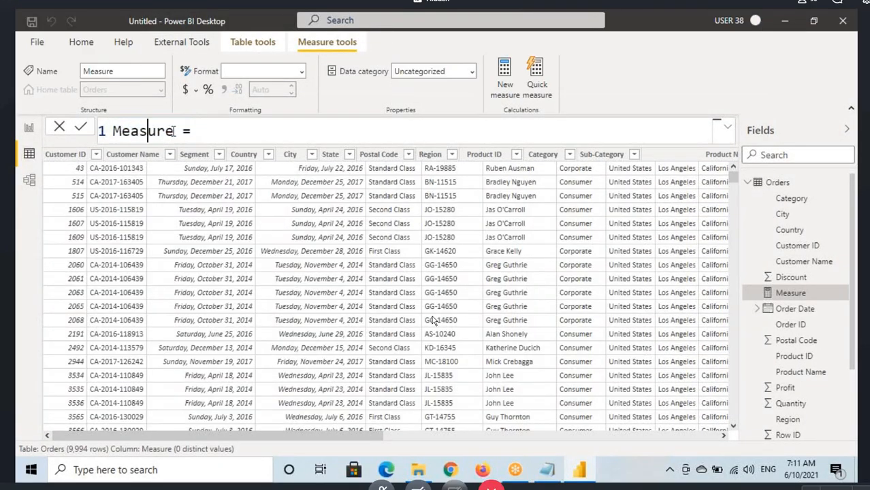
{"action": "left_click_drag", "start_coordinate": [174, 131], "coordinate": [137, 131]}
{"action": "double_click", "coordinate": [136, 130]}
{"action": "left_click", "coordinate": [162, 130]}
{"action": "double_click", "coordinate": [162, 131]}
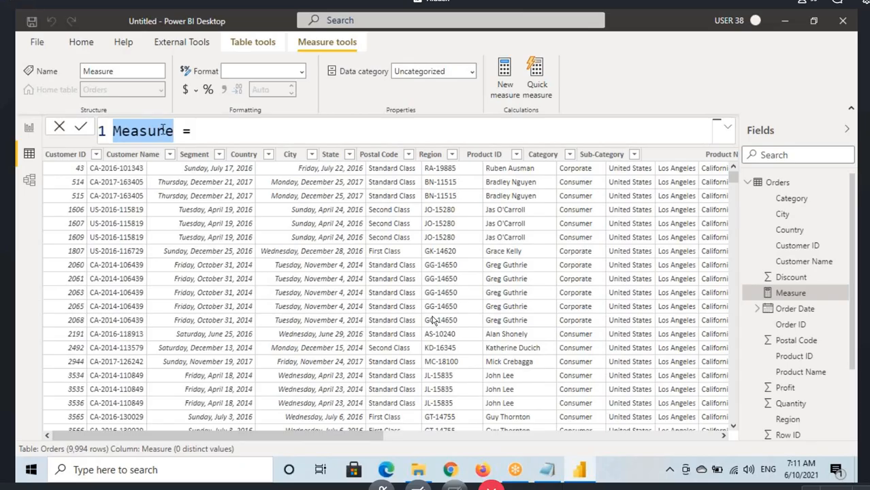
{"action": "type", "text": "SumOfS"}
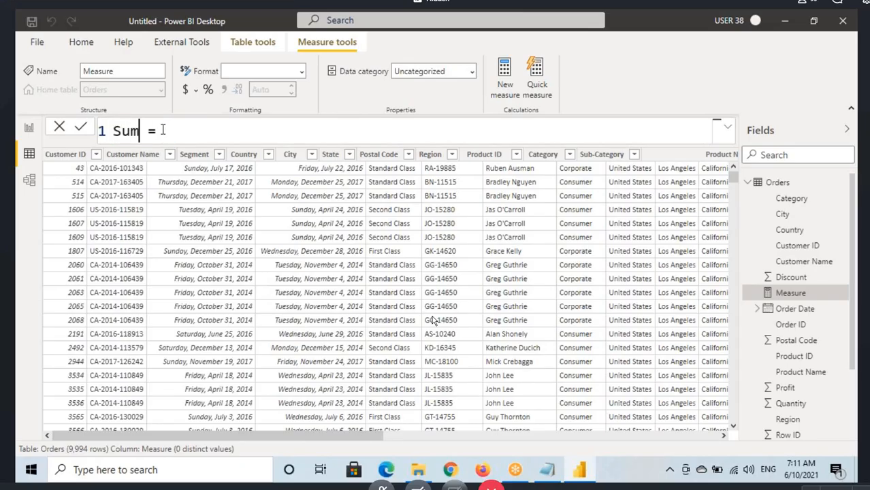
{"action": "type", "text": "ales"}
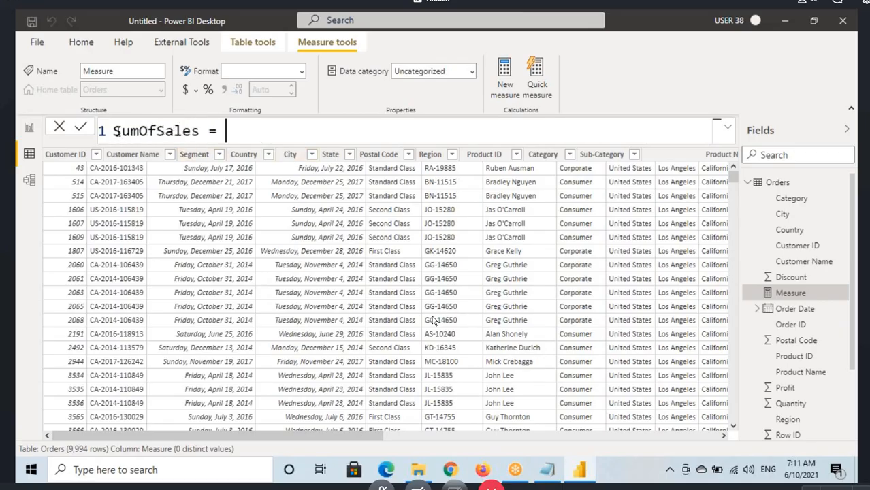
Step: Define the SumOfSales measure as SUM(Orders[Sales]) and commit the formula
{"action": "left_click_drag", "start_coordinate": [112, 131], "coordinate": [201, 131]}
{"action": "left_click", "coordinate": [259, 140]}
{"action": "type", "text": "SUM("}
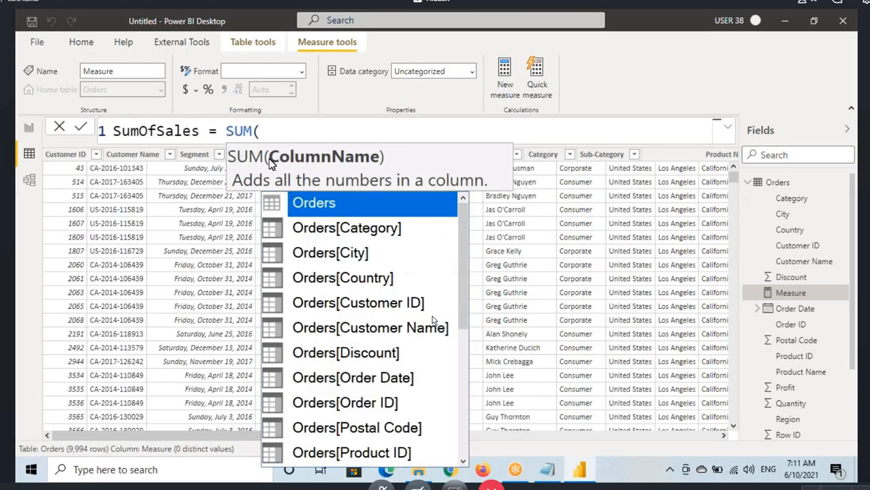
{"action": "type", "text": "sales"}
{"action": "key", "text": "Tab"}
{"action": "type", "text": ")"}
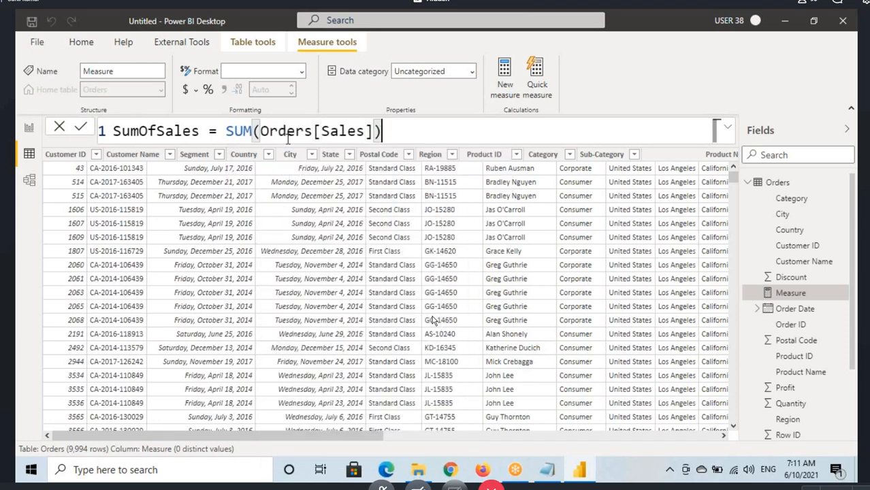
{"action": "key", "text": "Return"}
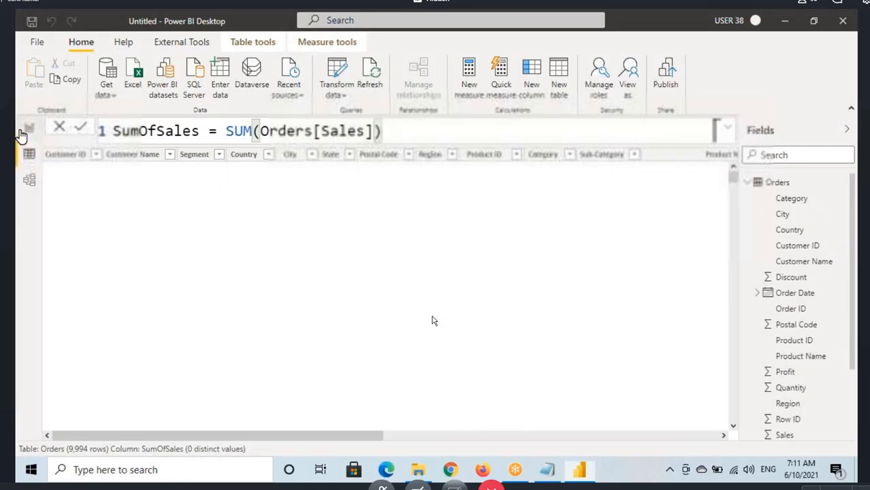
Step: Add a Card visual to the report page, collapse the filters, and resize and position the card in the page's upper-left corner
{"action": "left_click", "coordinate": [28, 129]}
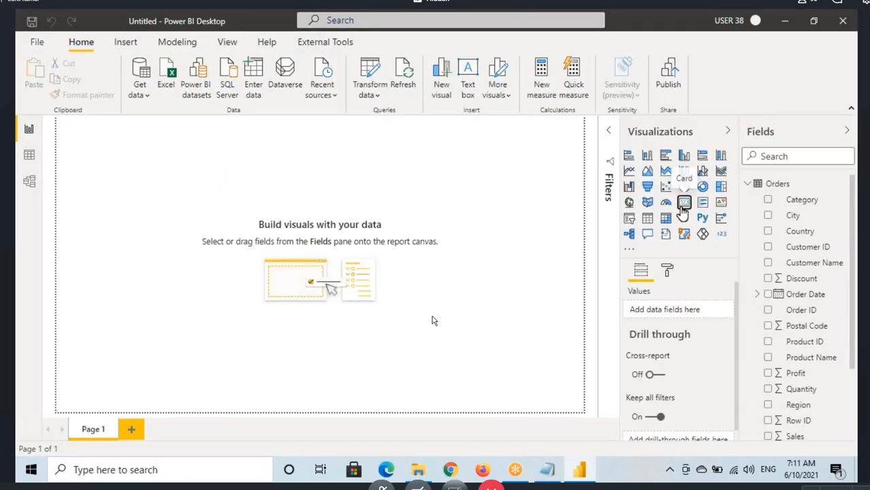
{"action": "left_click", "coordinate": [607, 132]}
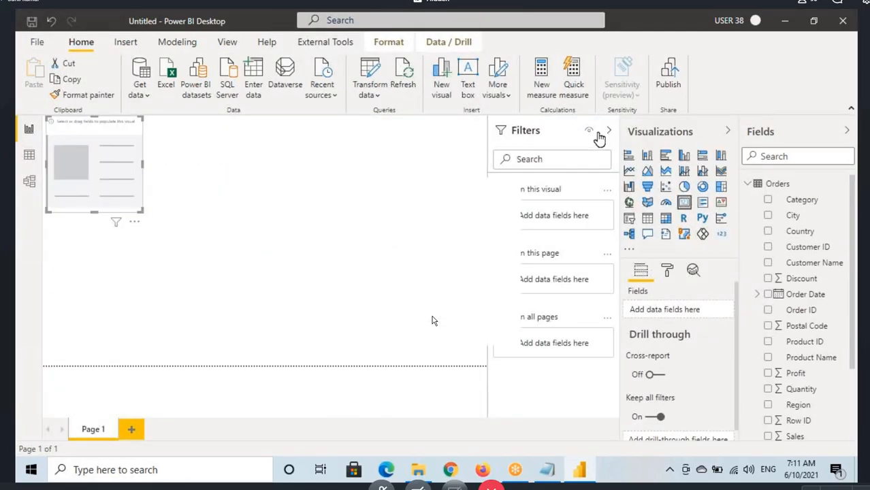
{"action": "left_click_drag", "start_coordinate": [135, 188], "coordinate": [143, 205]}
{"action": "left_click_drag", "start_coordinate": [184, 247], "coordinate": [176, 211]}
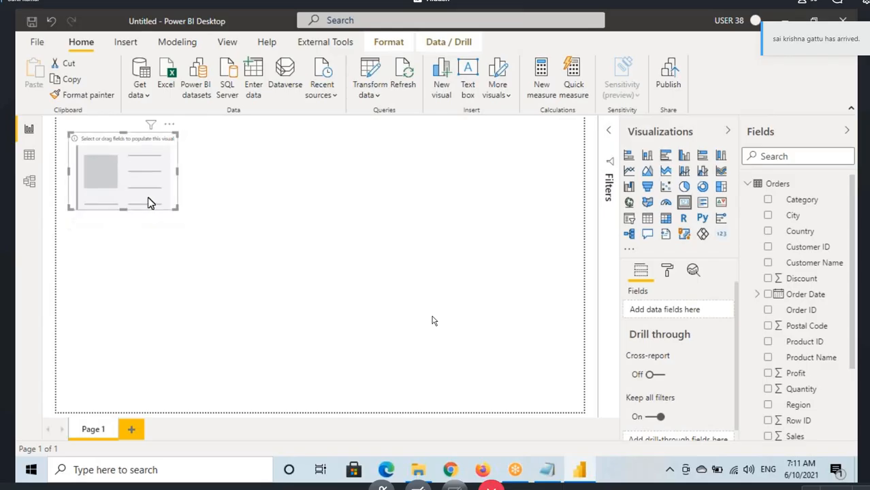
Step: Assign the SumOfSales measure to the empty card
{"action": "scroll", "coordinate": [847, 379], "scroll_direction": "down", "scroll_amount": 3}
{"action": "left_click", "coordinate": [793, 338]}
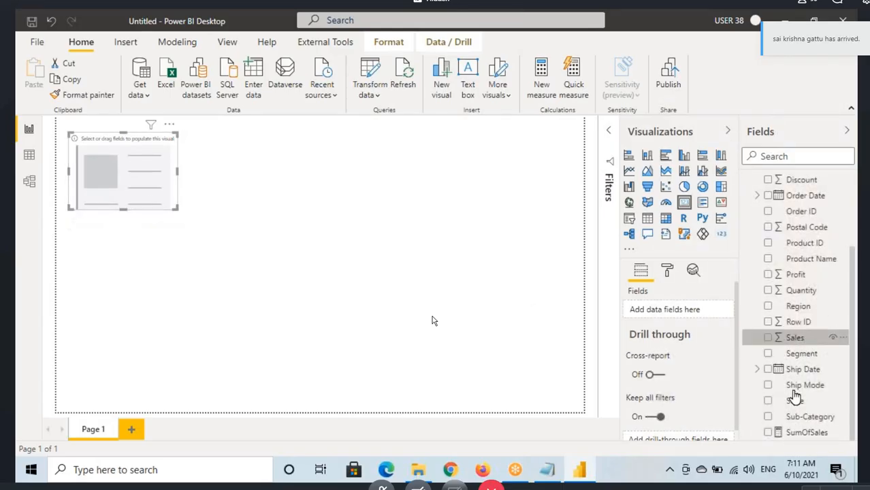
{"action": "left_click_drag", "start_coordinate": [803, 432], "coordinate": [126, 173]}
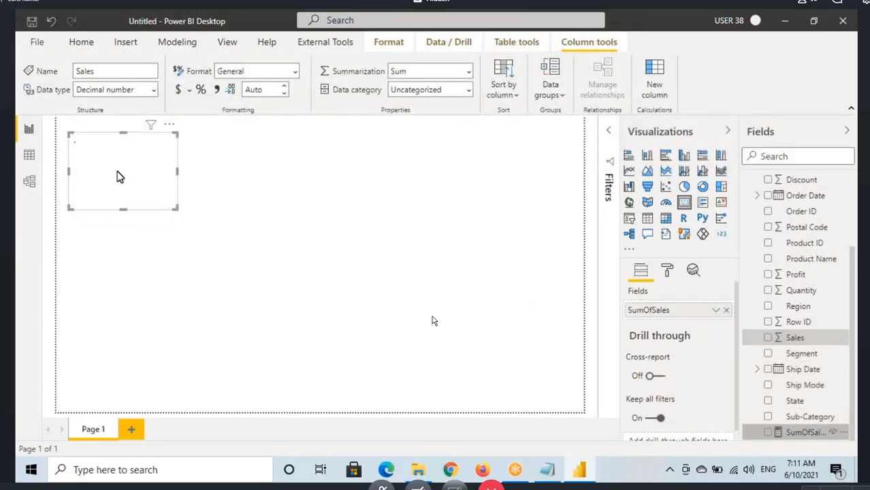
Step: Turn on the SumOfSales card's border and set the border color to gray
{"action": "left_click", "coordinate": [667, 271]}
{"action": "left_click", "coordinate": [708, 413]}
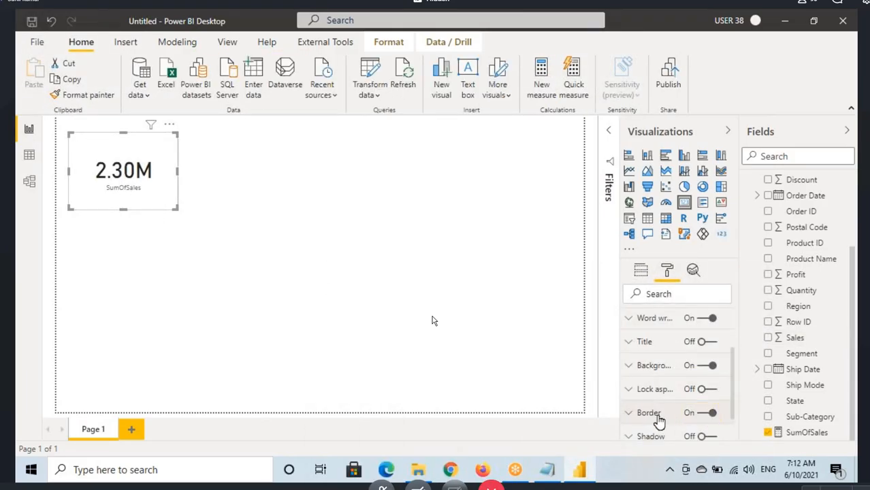
{"action": "left_click", "coordinate": [657, 415]}
{"action": "scroll", "coordinate": [658, 412], "scroll_direction": "down", "scroll_amount": 2}
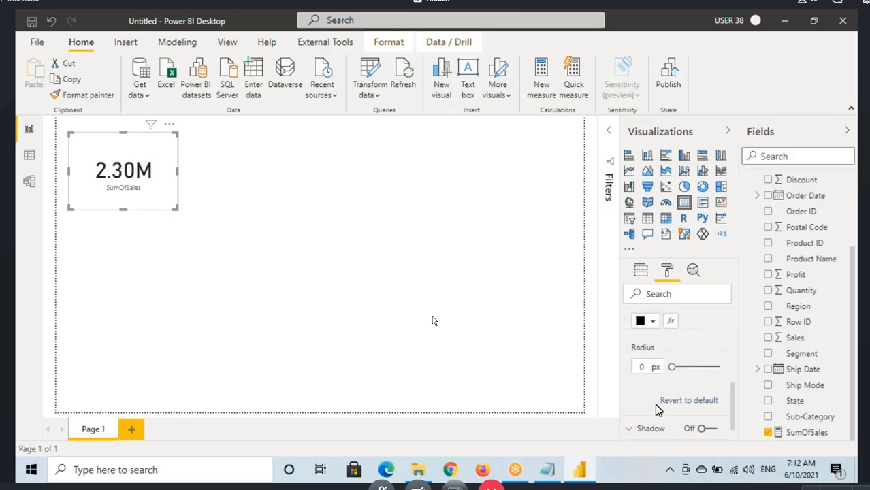
{"action": "left_click", "coordinate": [647, 324]}
{"action": "left_click", "coordinate": [648, 197]}
{"action": "scroll", "coordinate": [638, 359], "scroll_direction": "up", "scroll_amount": 2}
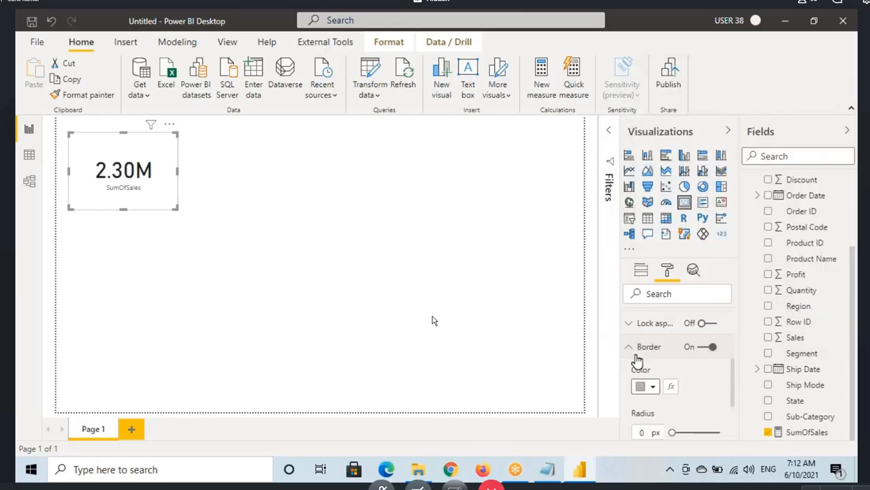
Step: Turn on the SumOfSales card's shadow and set the shadow position to Inside
{"action": "left_click", "coordinate": [636, 348]}
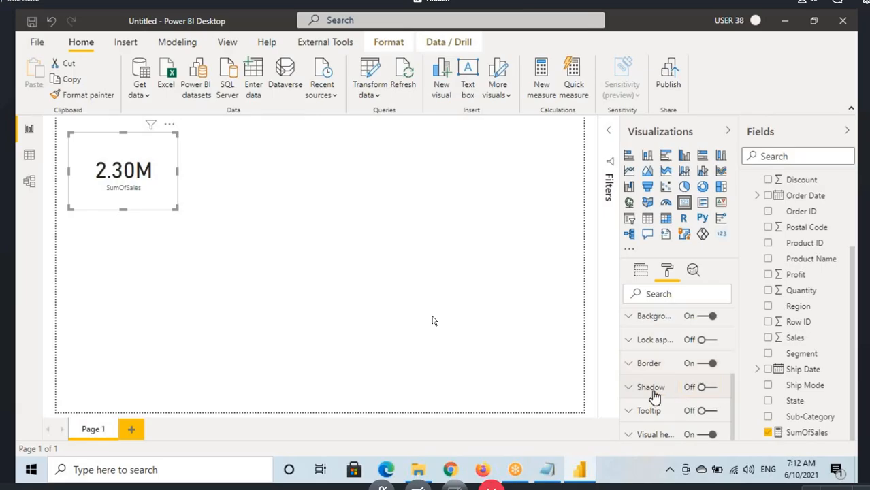
{"action": "left_click", "coordinate": [709, 387]}
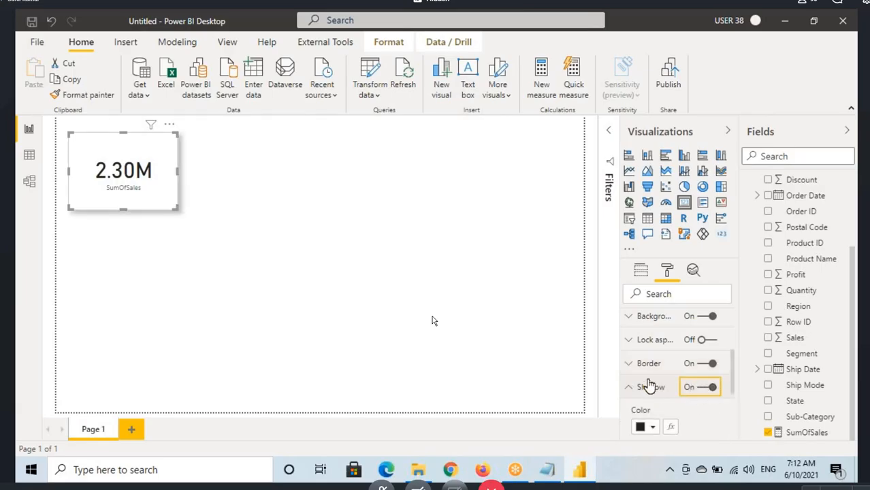
{"action": "left_click", "coordinate": [647, 423]}
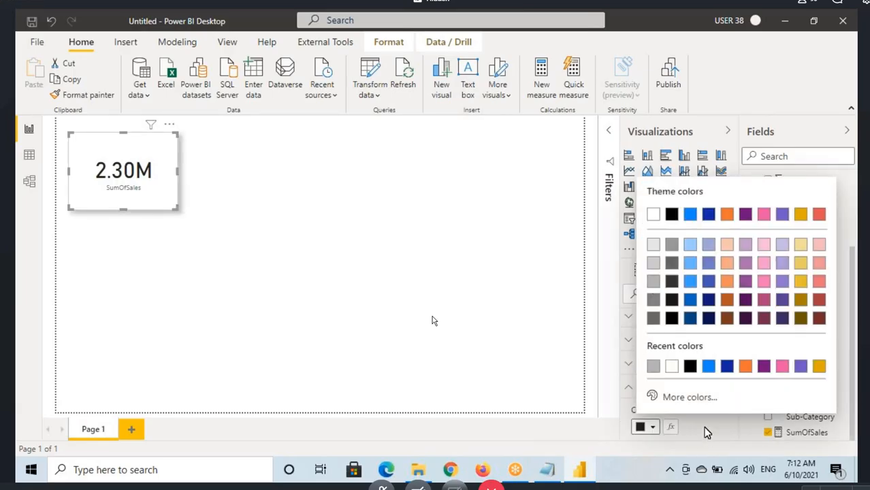
{"action": "left_click", "coordinate": [652, 424]}
{"action": "scroll", "coordinate": [669, 367], "scroll_direction": "down", "scroll_amount": 3}
{"action": "left_click", "coordinate": [674, 338]}
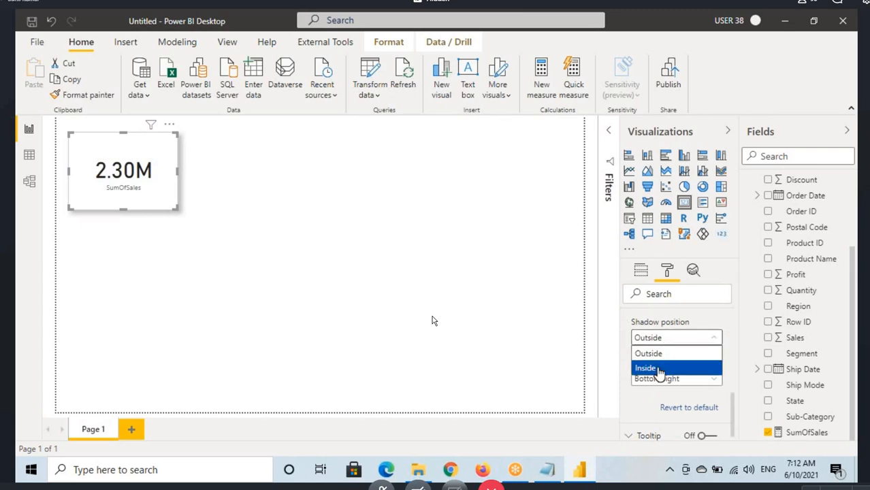
{"action": "left_click", "coordinate": [657, 368]}
Step: Set the SumOfSales card's category label to a text size of 15 pt and a black color
{"action": "scroll", "coordinate": [677, 384], "scroll_direction": "up", "scroll_amount": 3}
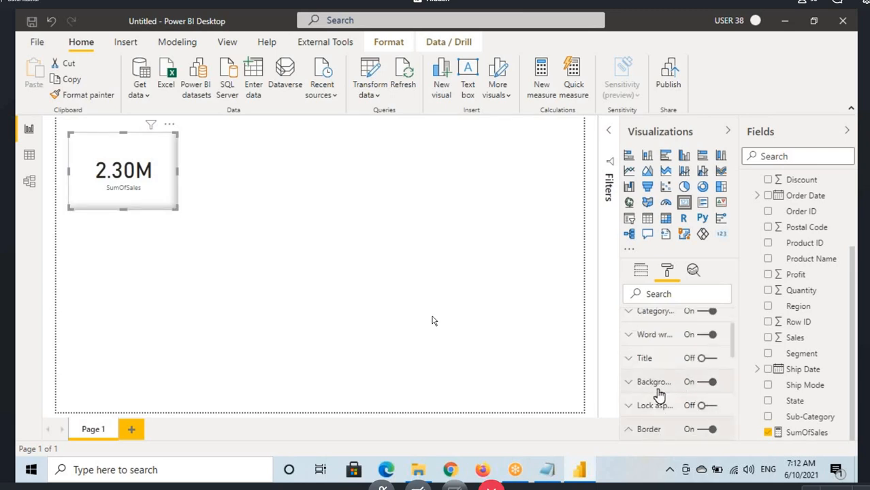
{"action": "scroll", "coordinate": [658, 393], "scroll_direction": "up", "scroll_amount": 1}
{"action": "left_click", "coordinate": [653, 368]}
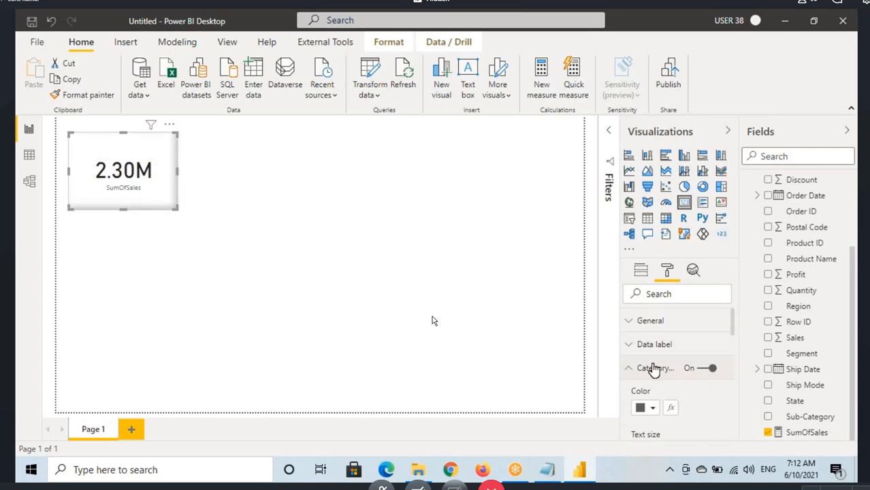
{"action": "scroll", "coordinate": [653, 371], "scroll_direction": "down", "scroll_amount": 1}
{"action": "left_click_drag", "start_coordinate": [648, 385], "coordinate": [624, 387]}
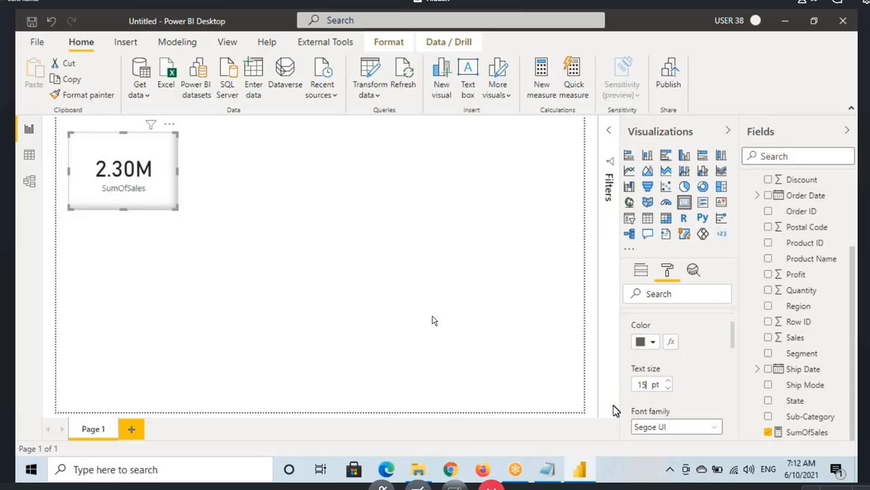
{"action": "left_click", "coordinate": [642, 342]}
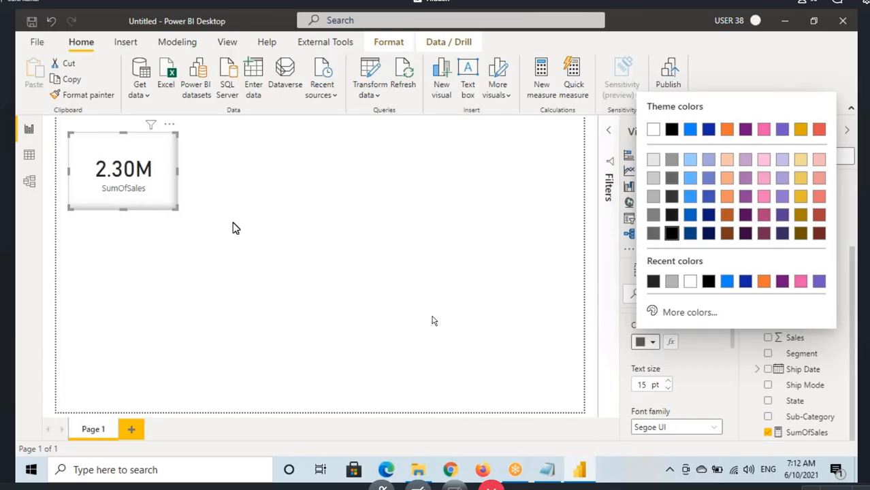
{"action": "left_click", "coordinate": [189, 214]}
Step: Shrink the SumOfSales card slightly in both width and height, keeping its upper-left corner in place
{"action": "left_click", "coordinate": [170, 213]}
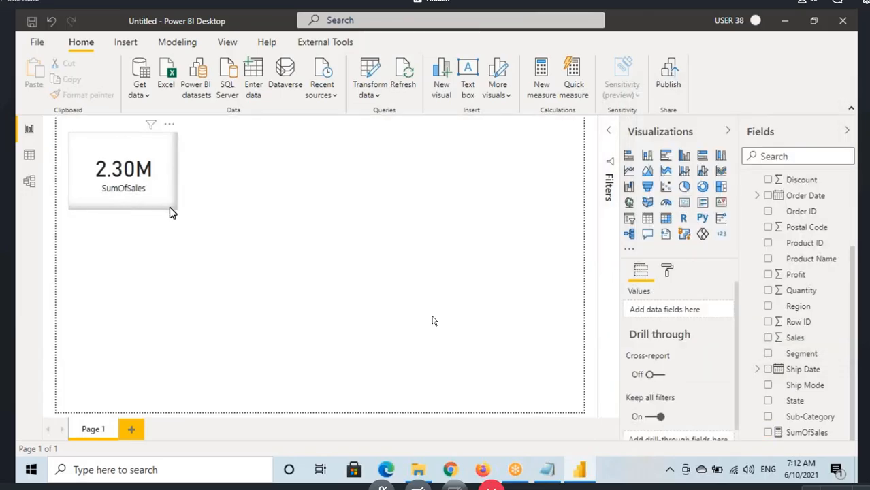
{"action": "left_click", "coordinate": [169, 207]}
{"action": "left_click_drag", "start_coordinate": [177, 209], "coordinate": [171, 206]}
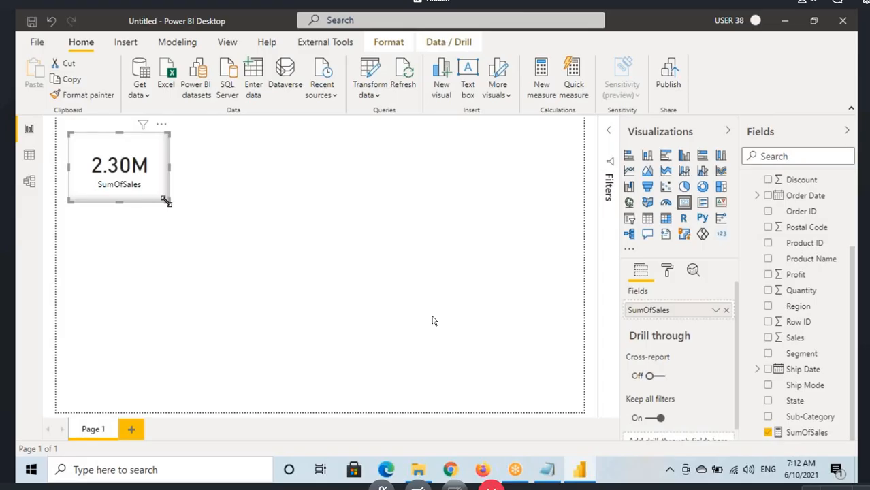
{"action": "left_click_drag", "start_coordinate": [166, 201], "coordinate": [163, 200]}
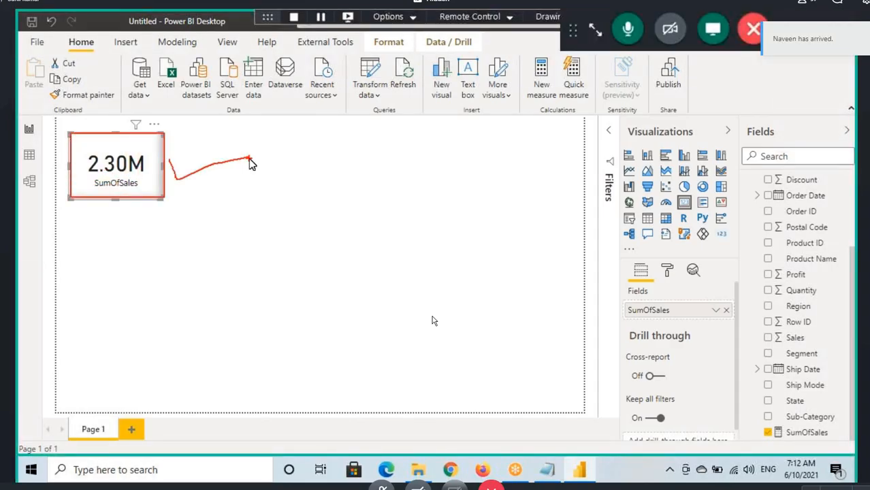
{"action": "left_click", "coordinate": [134, 188]}
Step: Examine the Sales and Region columns of the Orders table in the data view
{"action": "left_click", "coordinate": [34, 162]}
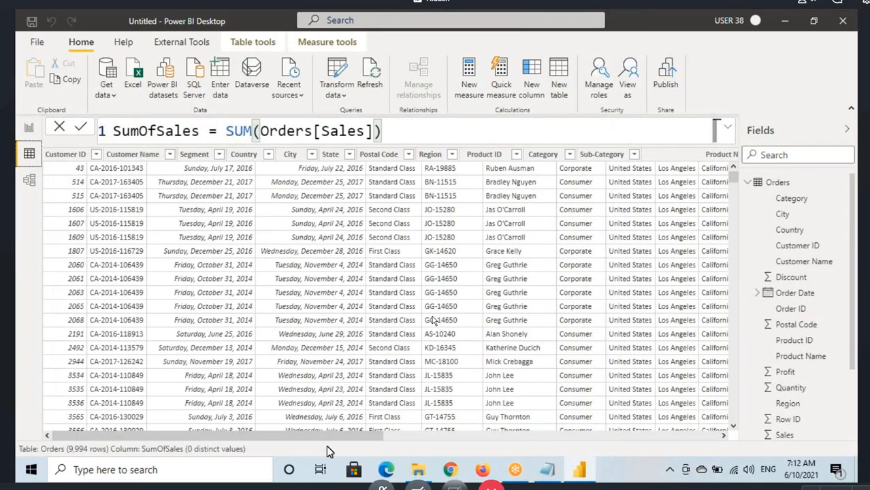
{"action": "left_click_drag", "start_coordinate": [340, 435], "coordinate": [677, 436]}
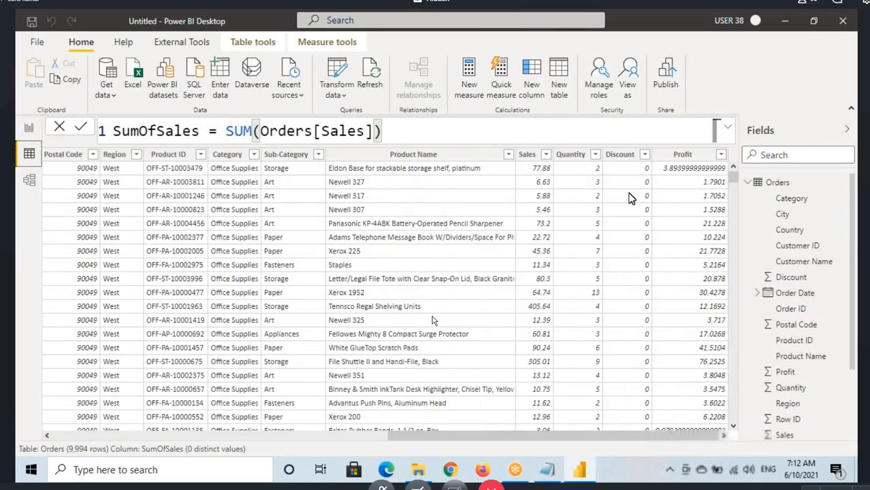
{"action": "left_click", "coordinate": [528, 155]}
{"action": "left_click", "coordinate": [130, 168]}
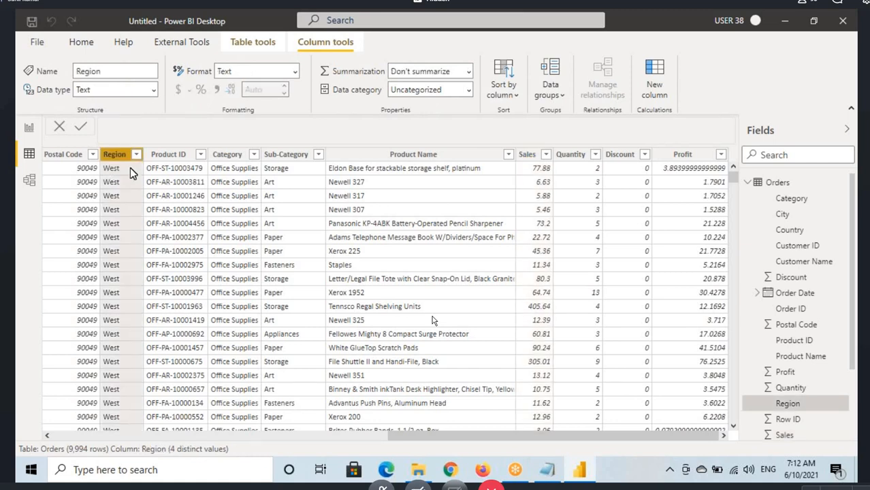
{"action": "left_click", "coordinate": [528, 155]}
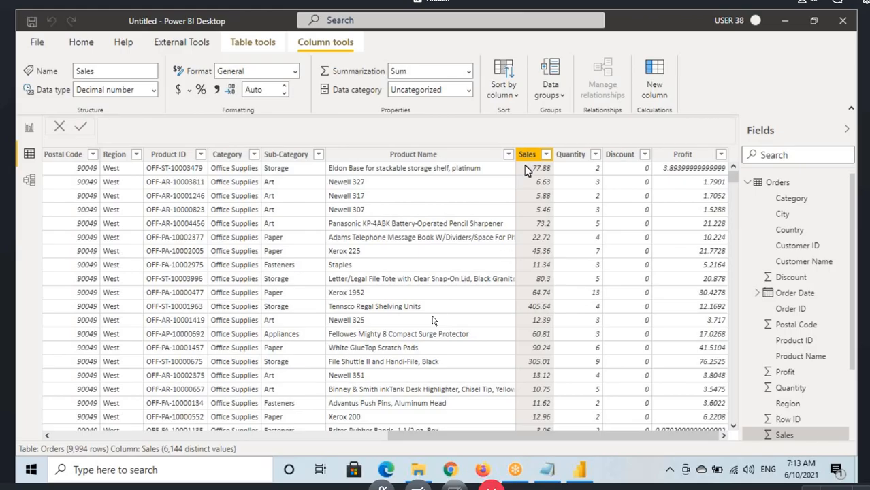
Step: Switch to the Notepad notes and duplicate the line "create a measure to show sum of sale" below the original, separated by a blank line
{"action": "left_click", "coordinate": [552, 472]}
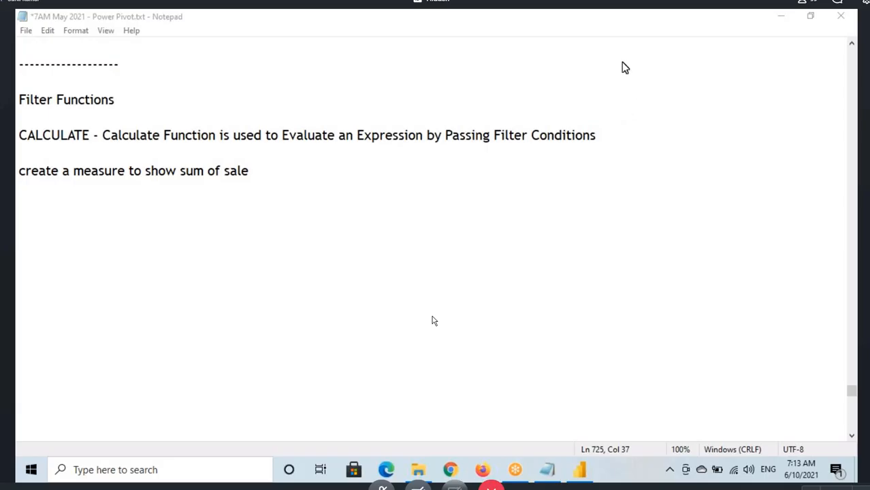
{"action": "left_click_drag", "start_coordinate": [19, 170], "coordinate": [251, 165]}
{"action": "key", "text": "ctrl+c"}
{"action": "left_click", "coordinate": [252, 167]}
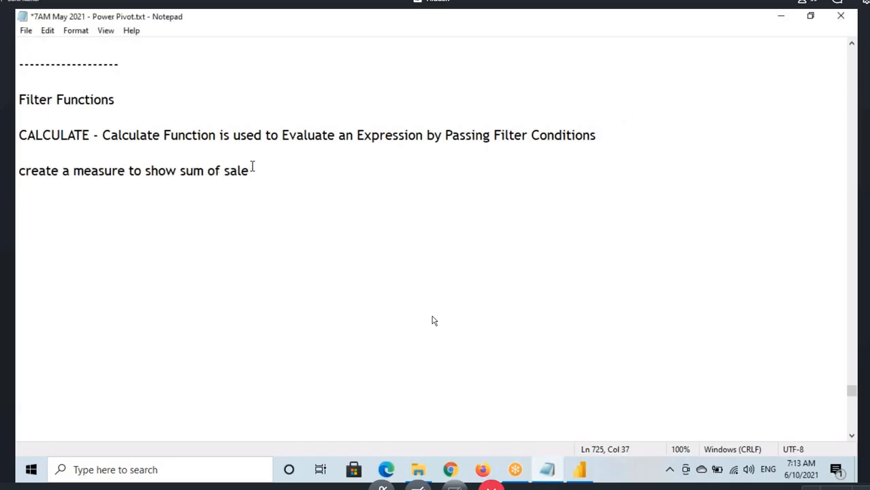
{"action": "key", "text": "Return"}
{"action": "key", "text": "Return"}
{"action": "key", "text": "ctrl+v"}
{"action": "left_click", "coordinate": [159, 216]}
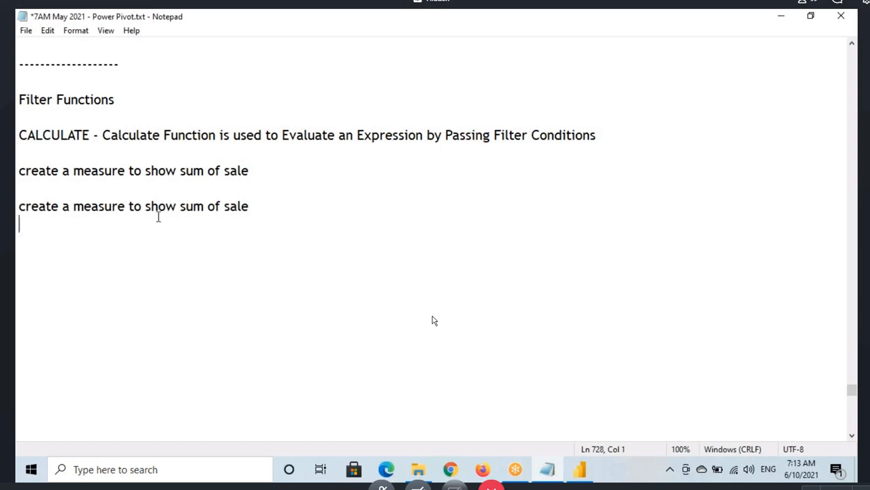
Step: Extend the duplicated line with "where region = Central"
{"action": "left_click", "coordinate": [264, 210]}
{"action": "type", "text": "where ref"}
{"action": "key", "text": "BackSpace"}
{"action": "type", "text": "gi"}
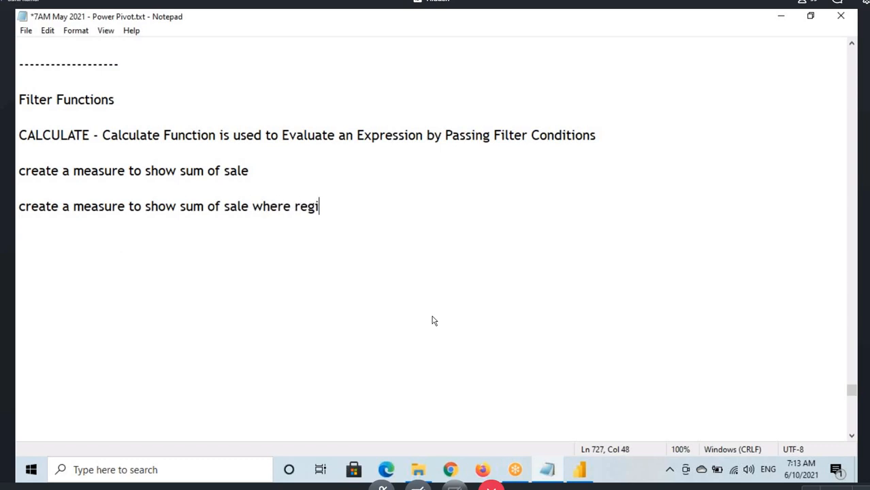
{"action": "type", "text": "on = Cnetral"}
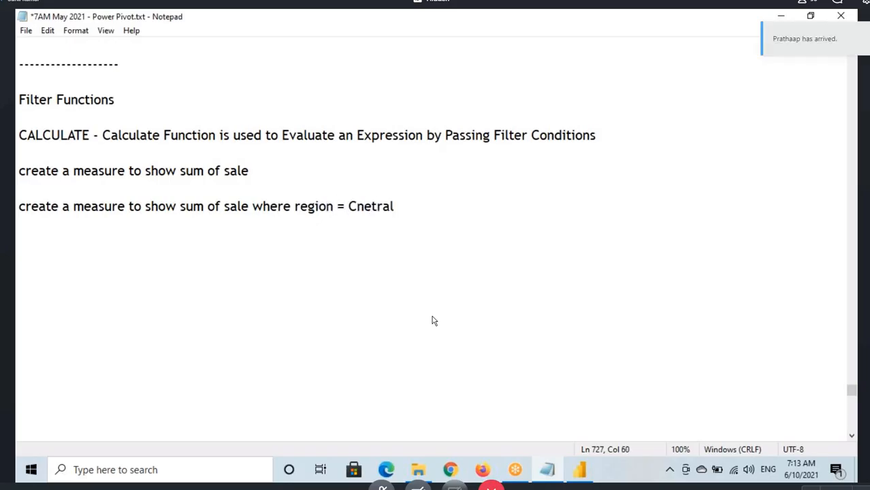
{"action": "key", "text": "BackSpace"}
{"action": "key", "text": "BackSpace"}
{"action": "key", "text": "BackSpace"}
{"action": "key", "text": "BackSpace"}
{"action": "key", "text": "BackSpace"}
{"action": "key", "text": "BackSpace"}
{"action": "key", "text": "BackSpace"}
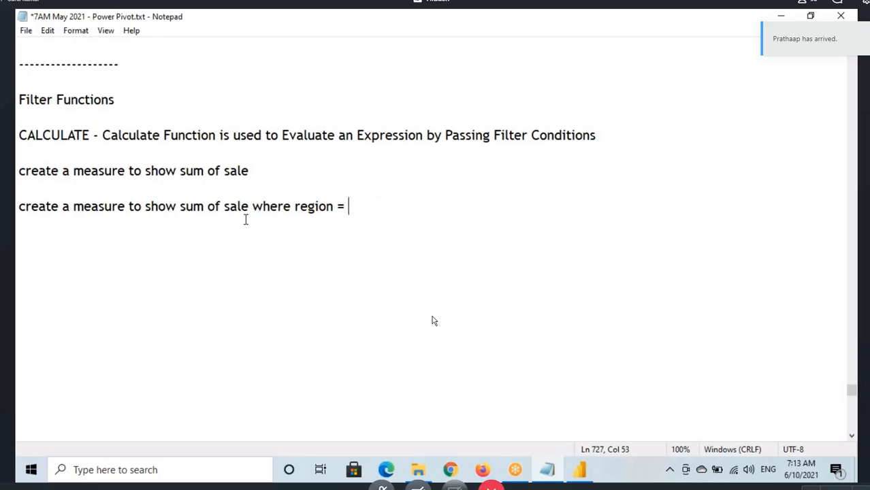
{"action": "type", "text": "Central"}
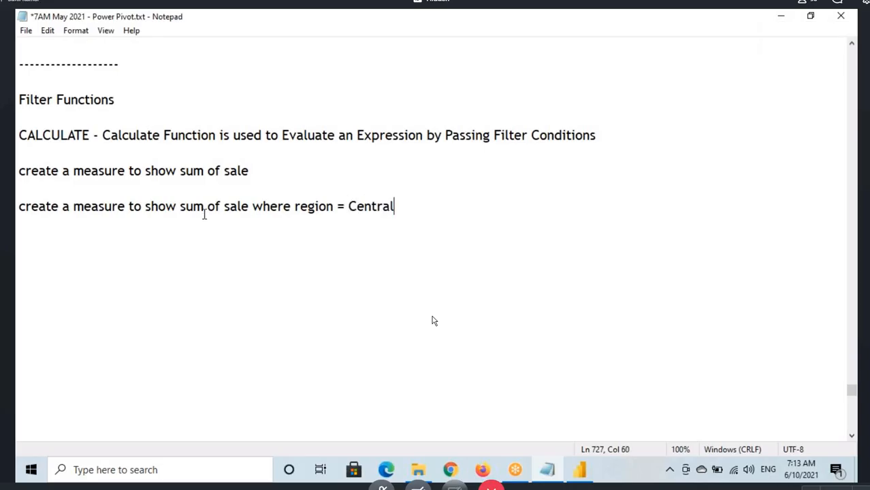
Step: Mark "sum of sale", "region = Central" and the key phrases of the CALCULATE definition with red on-screen annotations, and clear the drawing
{"action": "key", "text": "alt+Tab"}
{"action": "key", "text": "ctrl+2"}
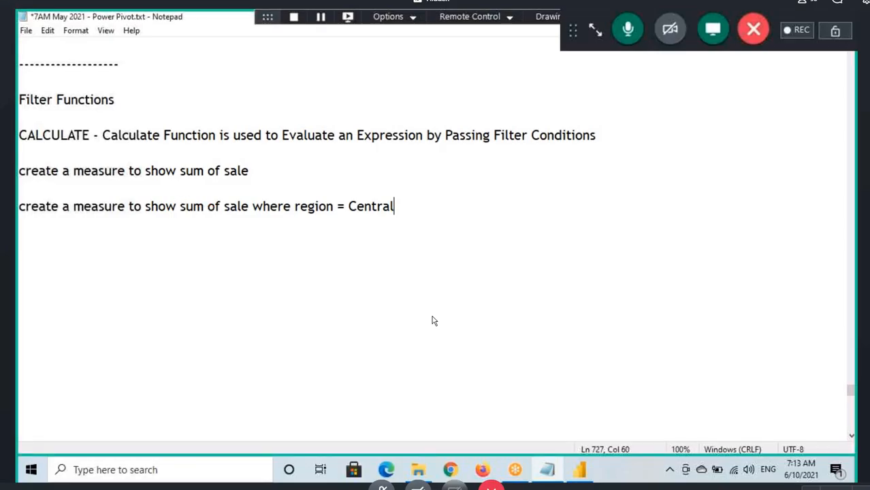
{"action": "mouse_move", "coordinate": [177, 202]}
{"action": "left_mouse_down"}
{"action": "mouse_move", "coordinate": [251, 214]}
{"action": "mouse_move", "coordinate": [213, 272]}
{"action": "left_mouse_up"}
{"action": "mouse_move", "coordinate": [315, 216]}
{"action": "left_mouse_down"}
{"action": "mouse_move", "coordinate": [394, 194]}
{"action": "mouse_move", "coordinate": [339, 192]}
{"action": "mouse_move", "coordinate": [293, 216]}
{"action": "mouse_move", "coordinate": [328, 216]}
{"action": "mouse_move", "coordinate": [333, 201]}
{"action": "mouse_move", "coordinate": [362, 224]}
{"action": "mouse_move", "coordinate": [376, 215]}
{"action": "left_mouse_up"}
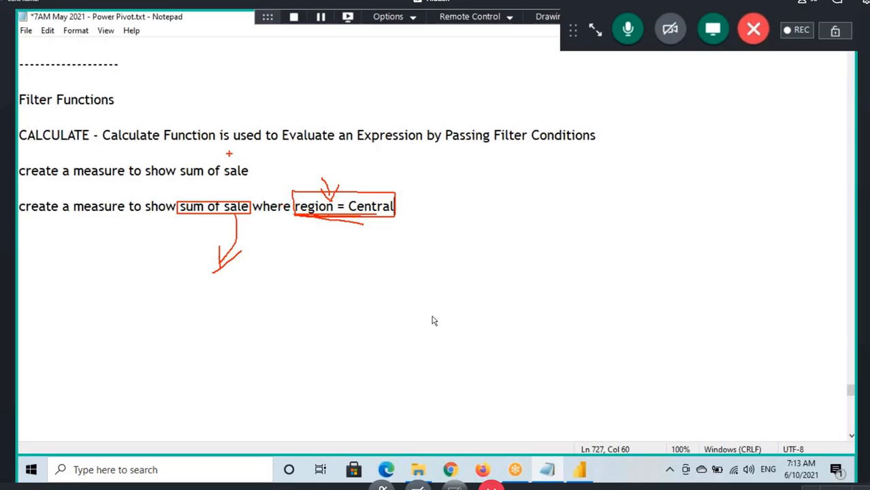
{"action": "mouse_move", "coordinate": [284, 147]}
{"action": "left_mouse_down"}
{"action": "mouse_move", "coordinate": [412, 145]}
{"action": "mouse_move", "coordinate": [286, 128]}
{"action": "left_mouse_up"}
{"action": "mouse_move", "coordinate": [460, 151]}
{"action": "left_mouse_down"}
{"action": "mouse_move", "coordinate": [566, 153]}
{"action": "mouse_move", "coordinate": [600, 128]}
{"action": "mouse_move", "coordinate": [493, 151]}
{"action": "left_mouse_up"}
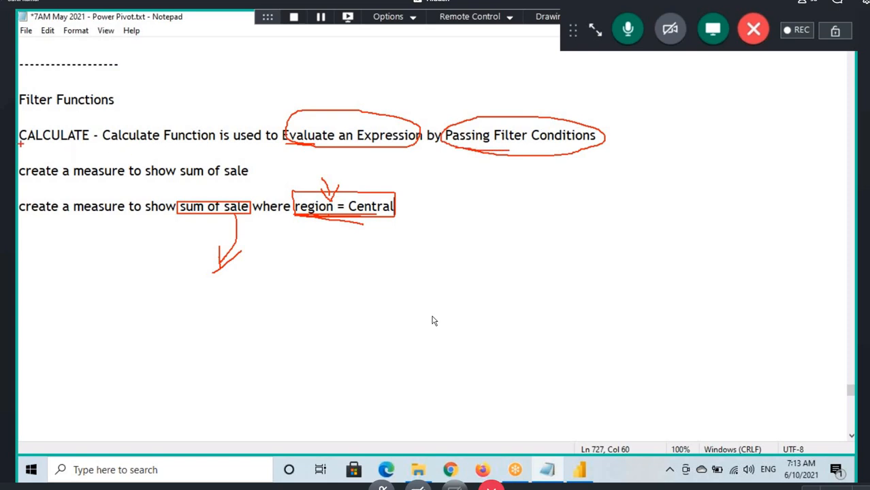
{"action": "left_click_drag", "start_coordinate": [32, 143], "coordinate": [88, 144]}
{"action": "key", "text": "Escape"}
Step: Switch back to Power BI Desktop and create a new measure named CentralSales in the Orders table
{"action": "left_click", "coordinate": [585, 475]}
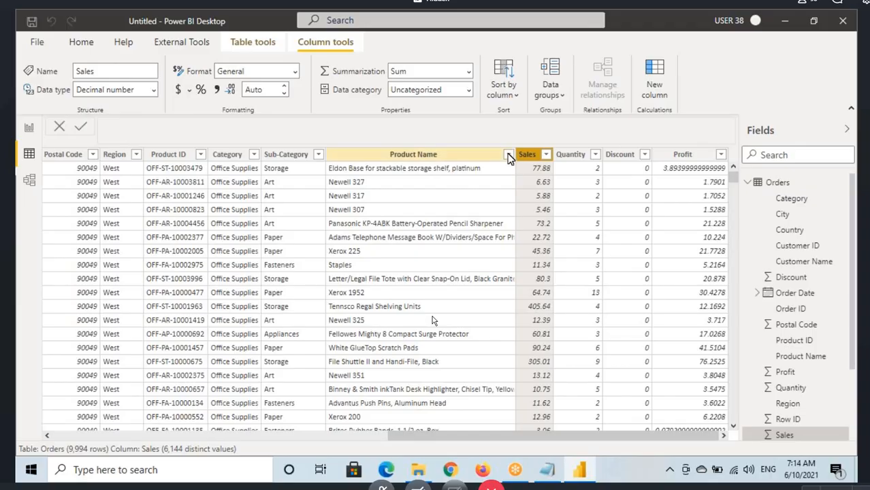
{"action": "left_click", "coordinate": [757, 182]}
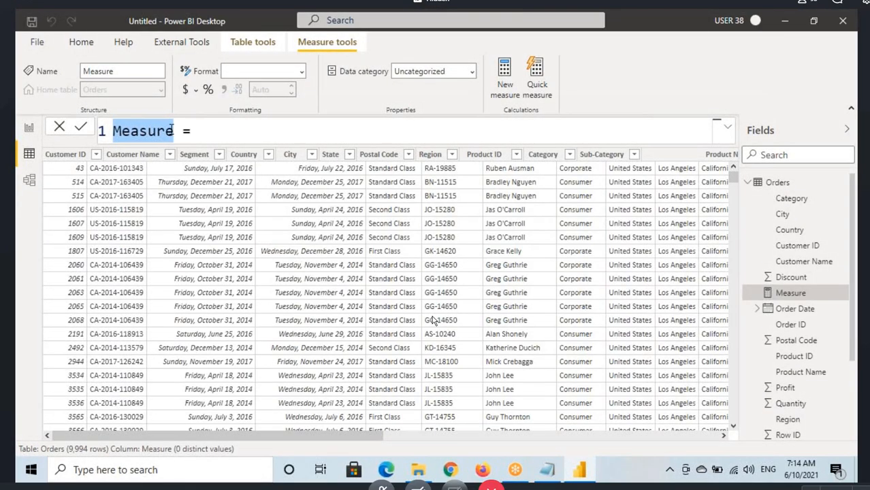
{"action": "type", "text": "Central"}
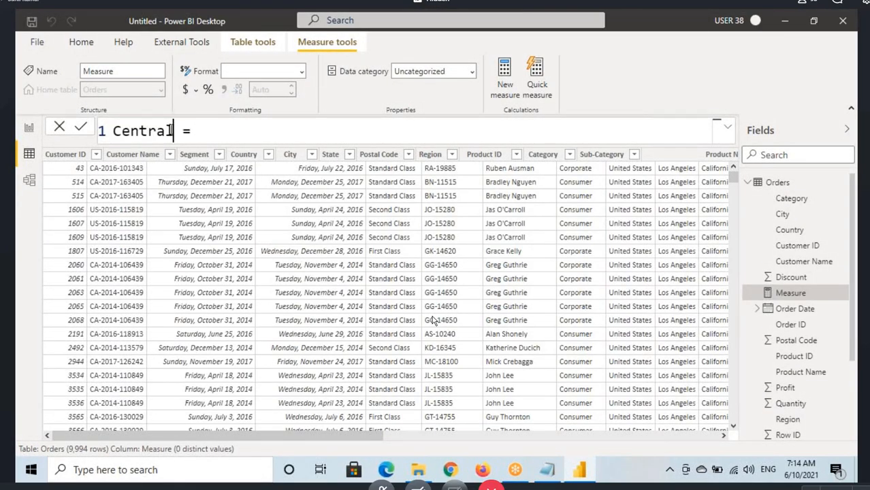
{"action": "type", "text": "Sales"}
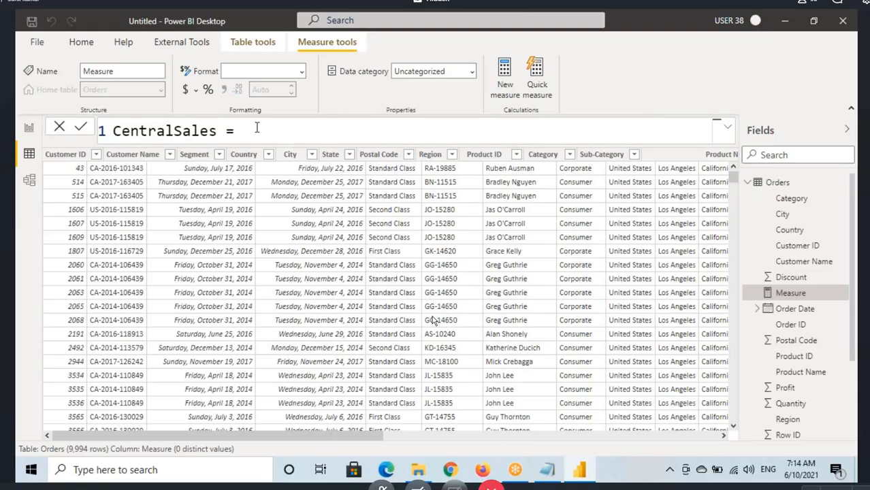
{"action": "left_click", "coordinate": [121, 130]}
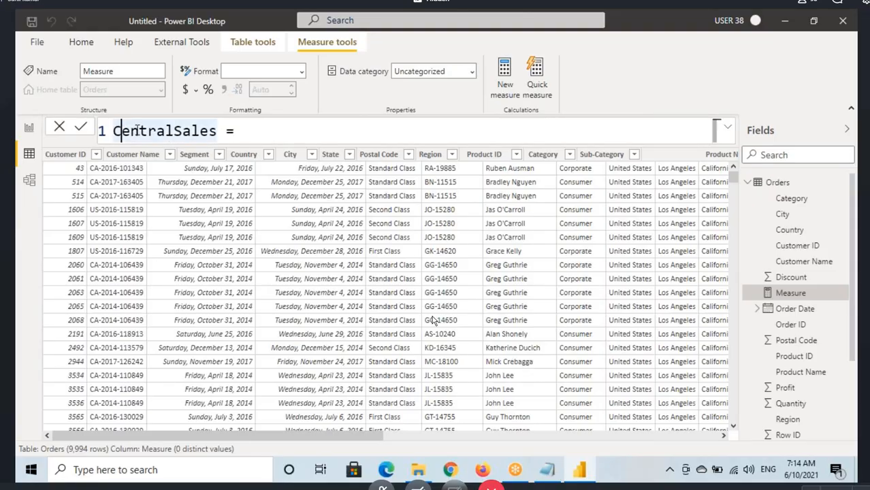
{"action": "left_click", "coordinate": [265, 130]}
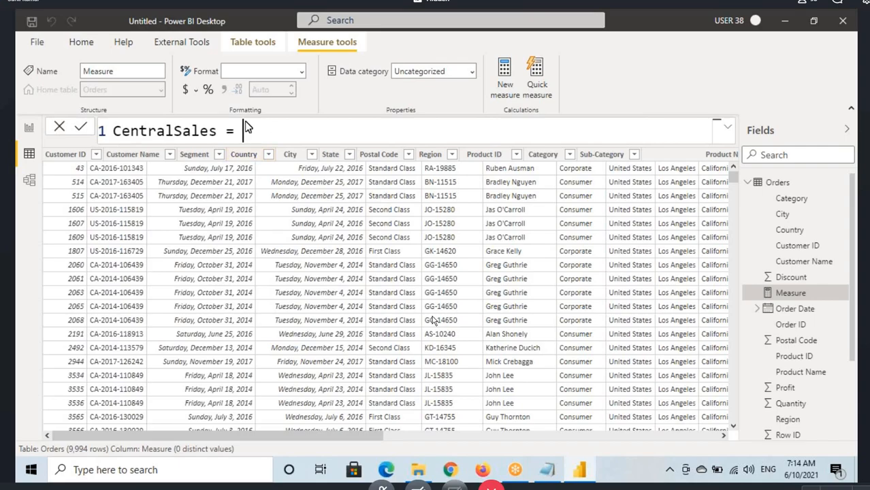
Step: Define the CentralSales measure as SUM(Orders[Sales]), commit the formula and go back to the report view
{"action": "type", "text": "Sum"}
{"action": "key", "text": "Tab"}
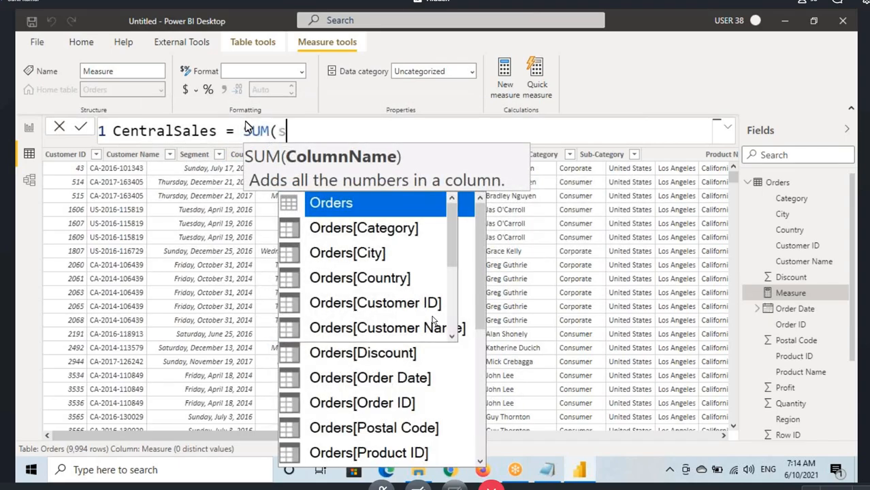
{"action": "type", "text": "sales"}
{"action": "key", "text": "Tab"}
{"action": "type", "text": ")"}
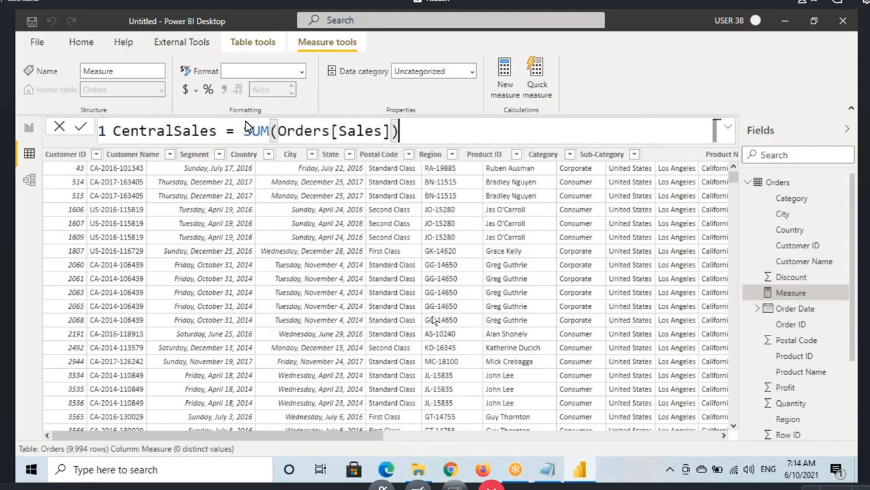
{"action": "key", "text": "Return"}
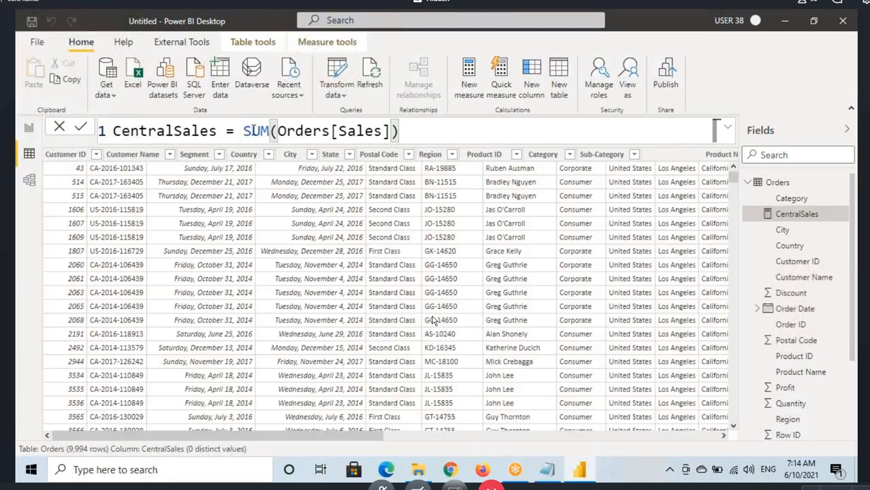
{"action": "left_click", "coordinate": [29, 129]}
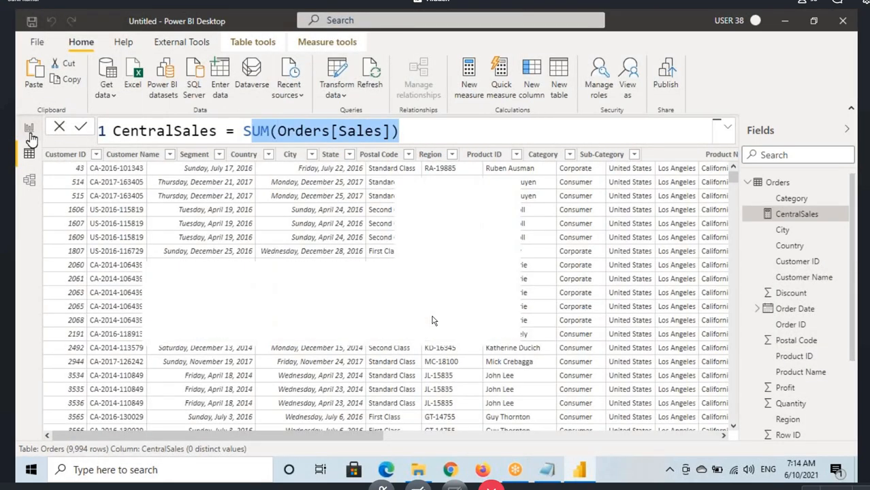
Step: Insert a card visual, place it beside the SumOfSales card and populate it with the CentralSales measure
{"action": "left_click", "coordinate": [684, 202]}
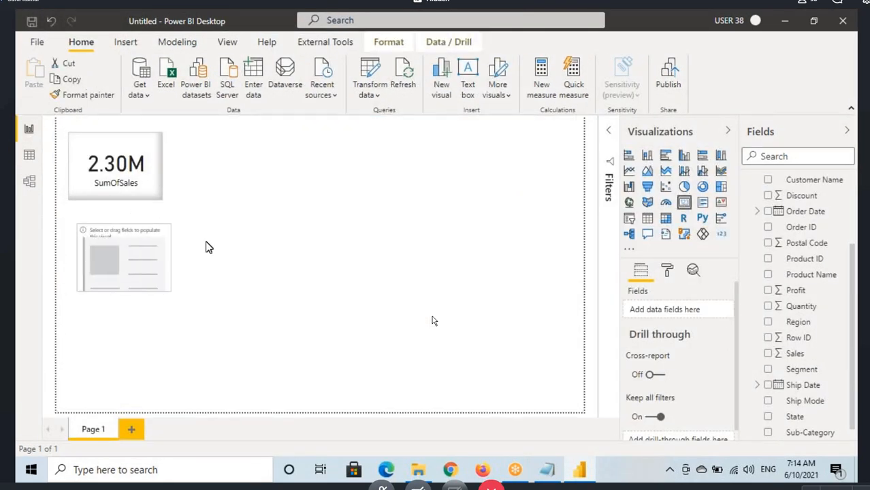
{"action": "left_click_drag", "start_coordinate": [164, 249], "coordinate": [291, 181]}
{"action": "scroll", "coordinate": [790, 304], "scroll_direction": "up", "scroll_amount": 3}
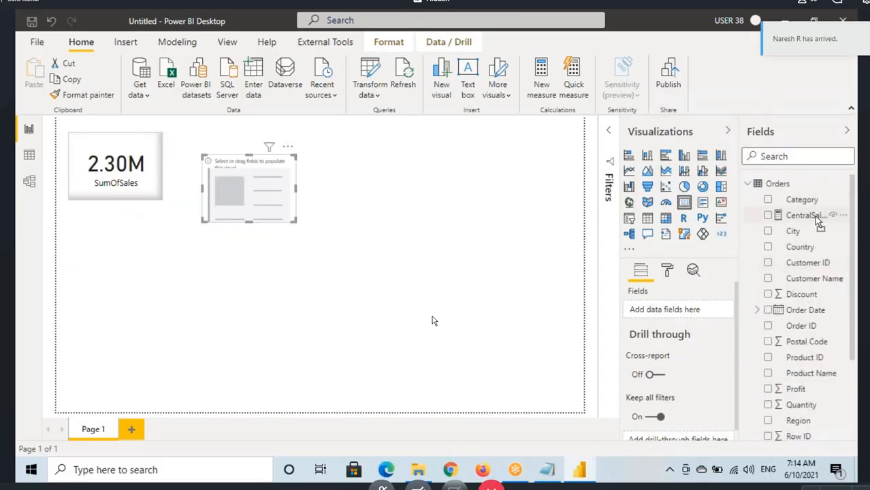
{"action": "left_click_drag", "start_coordinate": [803, 215], "coordinate": [305, 200]}
Step: Copy the SumOfSales card's formatting to the CentralSales card and align the two cards side by side
{"action": "left_click", "coordinate": [108, 171]}
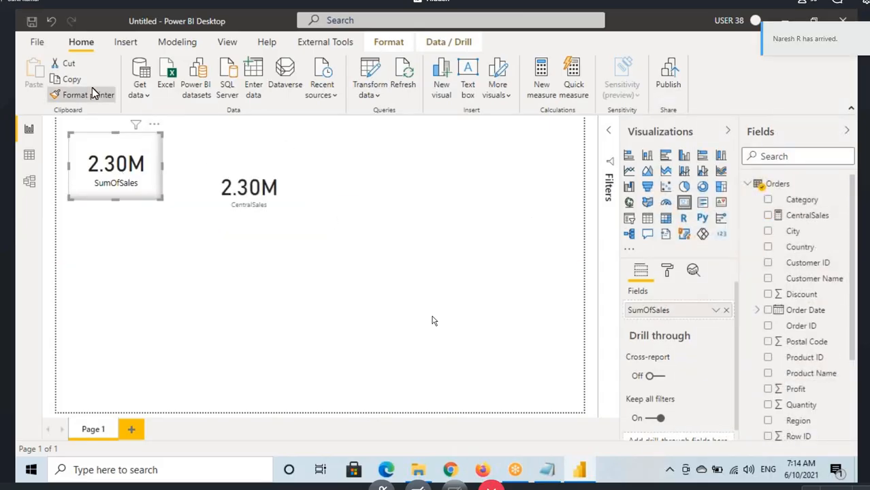
{"action": "left_click", "coordinate": [248, 197]}
{"action": "mouse_move", "coordinate": [249, 197]}
{"action": "left_mouse_down"}
{"action": "mouse_move", "coordinate": [239, 184]}
{"action": "mouse_move", "coordinate": [281, 162]}
{"action": "left_mouse_up"}
Step: Mark the CentralSales card with a red on-screen annotation and clear the drawing
{"action": "key", "text": "ctrl+2"}
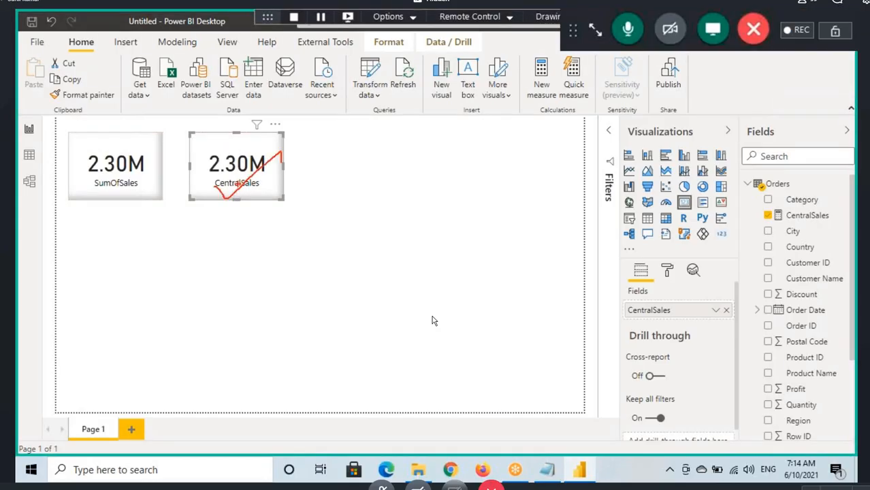
{"action": "left_click_drag", "start_coordinate": [230, 184], "coordinate": [258, 191]}
{"action": "key", "text": "Escape"}
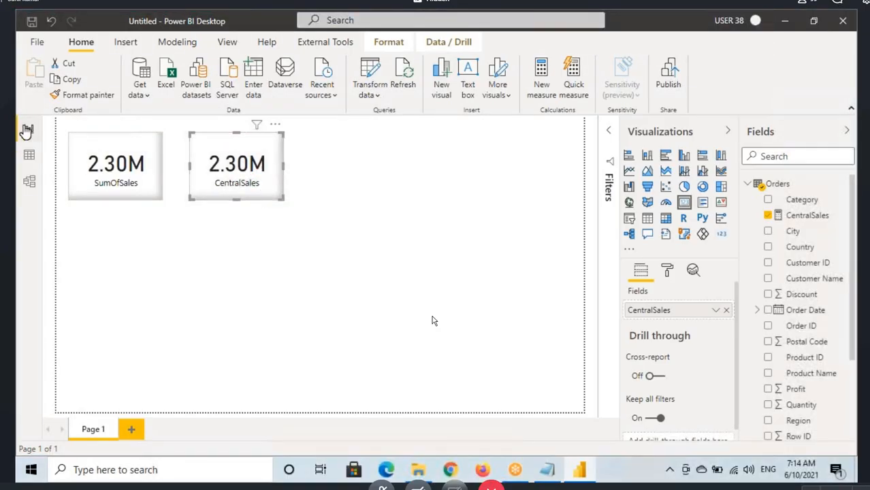
Step: Show the CentralSales formula in the report view and move both cards down the page, clear of the formula bar
{"action": "left_click", "coordinate": [28, 155]}
{"action": "left_click", "coordinate": [29, 129]}
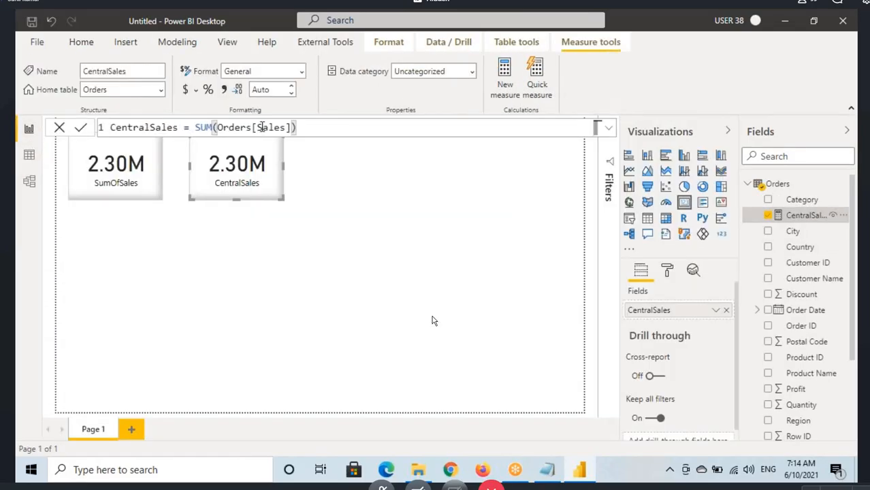
{"action": "left_click_drag", "start_coordinate": [204, 180], "coordinate": [208, 227]}
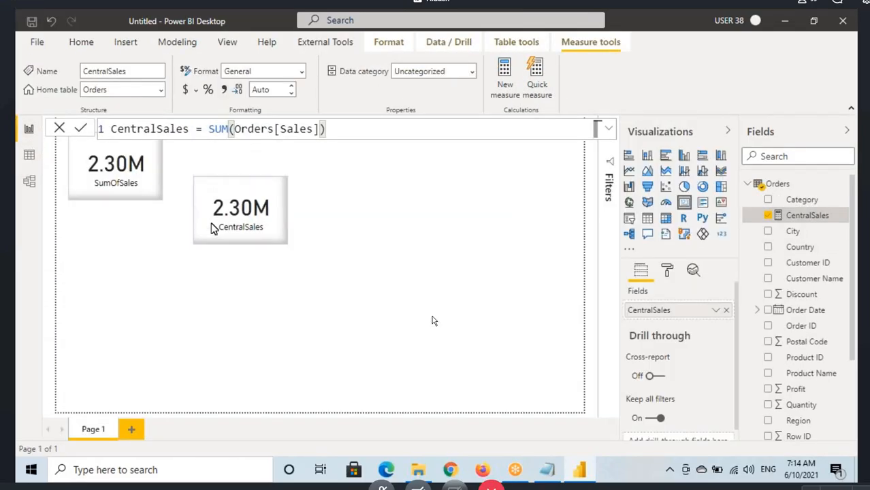
{"action": "left_click_drag", "start_coordinate": [136, 178], "coordinate": [136, 225]}
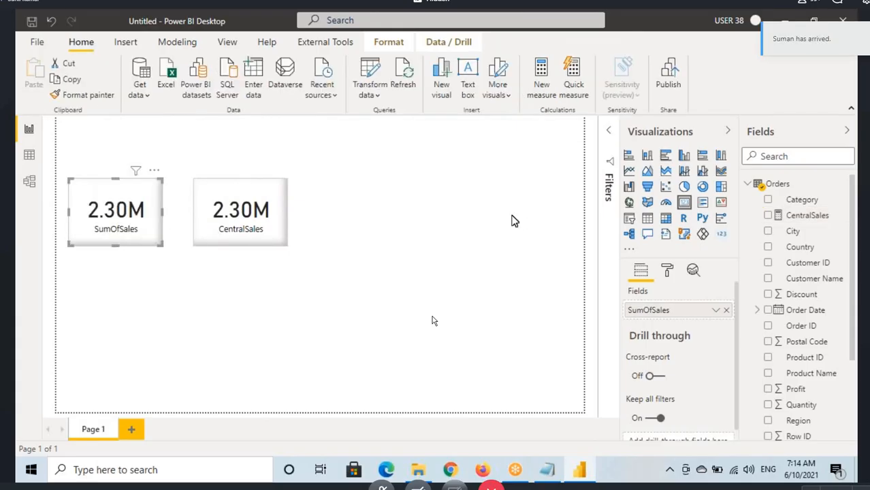
Step: Replace SUM(Orders[Sales]) in the CentralSales measure with the start of a CALCULATE( function
{"action": "left_click", "coordinate": [807, 215]}
{"action": "left_click_drag", "start_coordinate": [209, 129], "coordinate": [333, 128]}
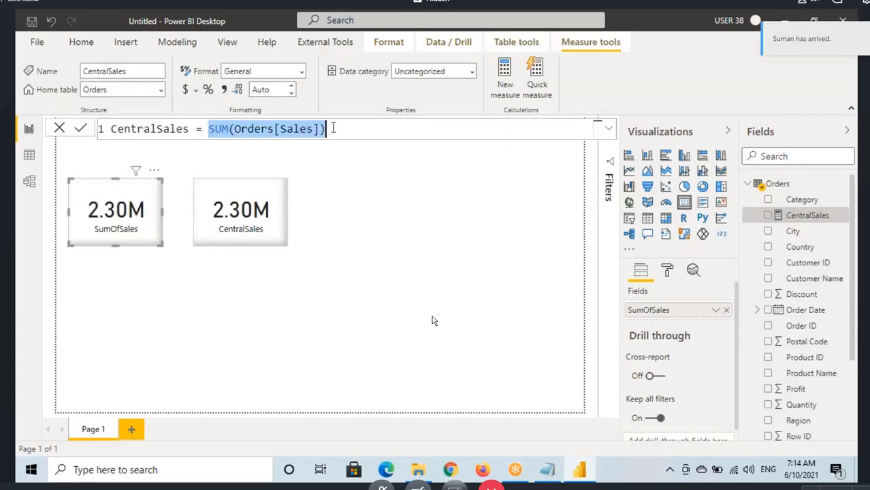
{"action": "key", "text": "BackSpace"}
{"action": "type", "text": "CALCULATE("}
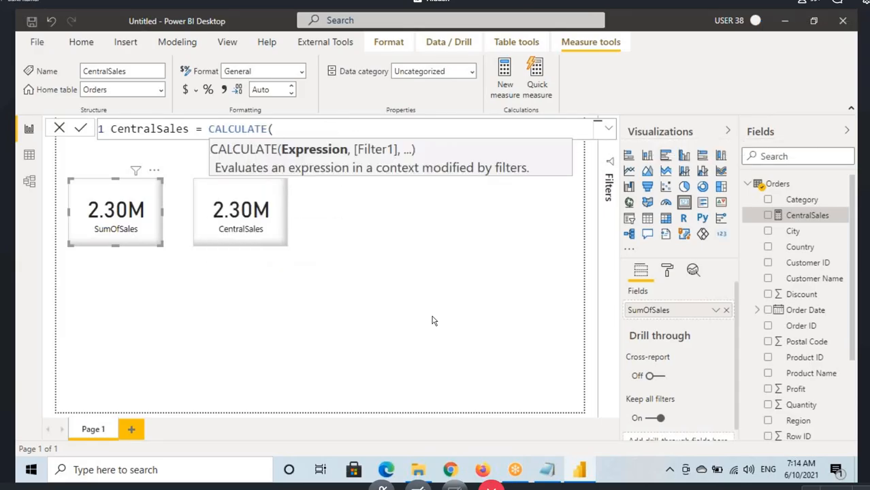
Step: Mark the Expression and Filter arguments and the key words of the CALCULATE description with red on-screen annotations, and clear them
{"action": "key", "text": "ctrl+2"}
{"action": "left_click_drag", "start_coordinate": [289, 158], "coordinate": [409, 161]}
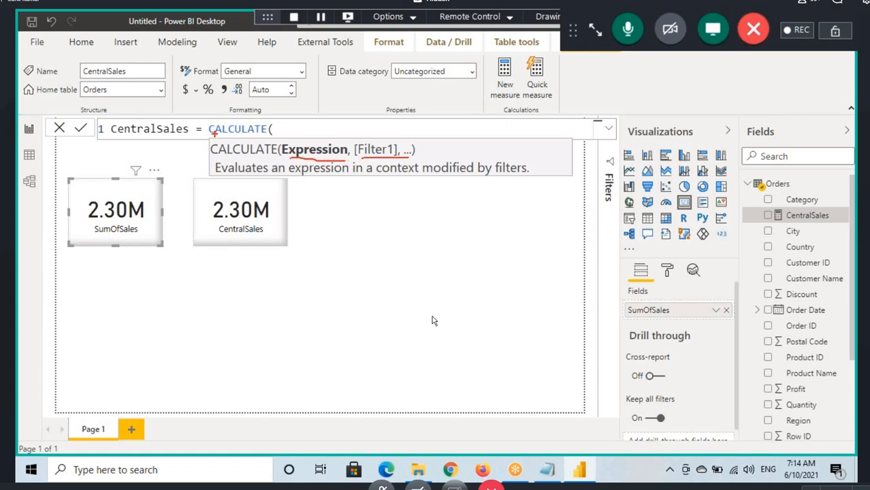
{"action": "left_click_drag", "start_coordinate": [214, 134], "coordinate": [175, 171]}
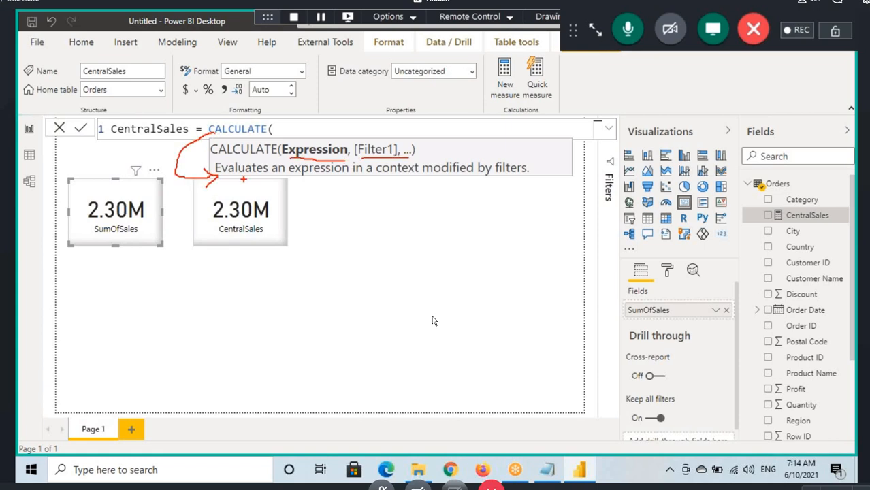
{"action": "left_click_drag", "start_coordinate": [236, 177], "coordinate": [257, 175]}
{"action": "left_click_drag", "start_coordinate": [300, 178], "coordinate": [331, 176]}
{"action": "mouse_move", "coordinate": [291, 157]}
{"action": "left_mouse_down"}
{"action": "mouse_move", "coordinate": [336, 160]}
{"action": "mouse_move", "coordinate": [281, 155]}
{"action": "mouse_move", "coordinate": [246, 140]}
{"action": "mouse_move", "coordinate": [293, 126]}
{"action": "mouse_move", "coordinate": [278, 145]}
{"action": "left_mouse_up"}
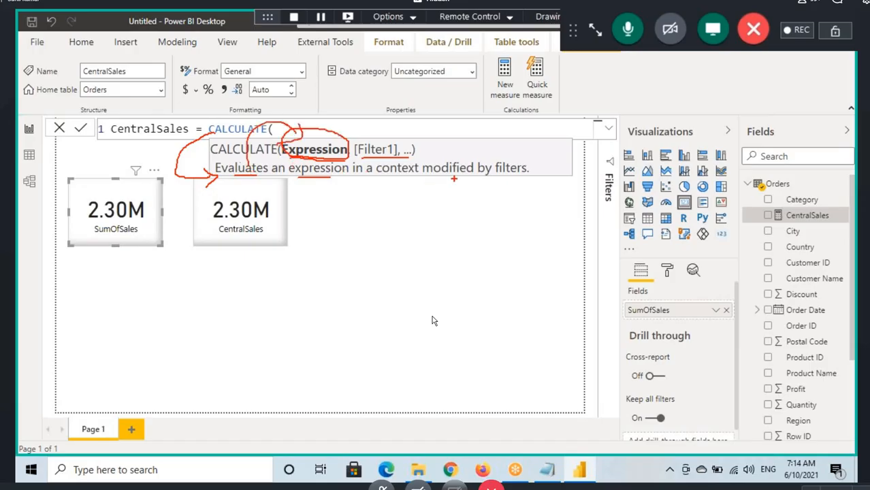
{"action": "left_click_drag", "start_coordinate": [453, 178], "coordinate": [522, 175]}
{"action": "mouse_move", "coordinate": [381, 106]}
{"action": "left_mouse_down"}
{"action": "mouse_move", "coordinate": [381, 138]}
{"action": "mouse_move", "coordinate": [398, 159]}
{"action": "left_mouse_up"}
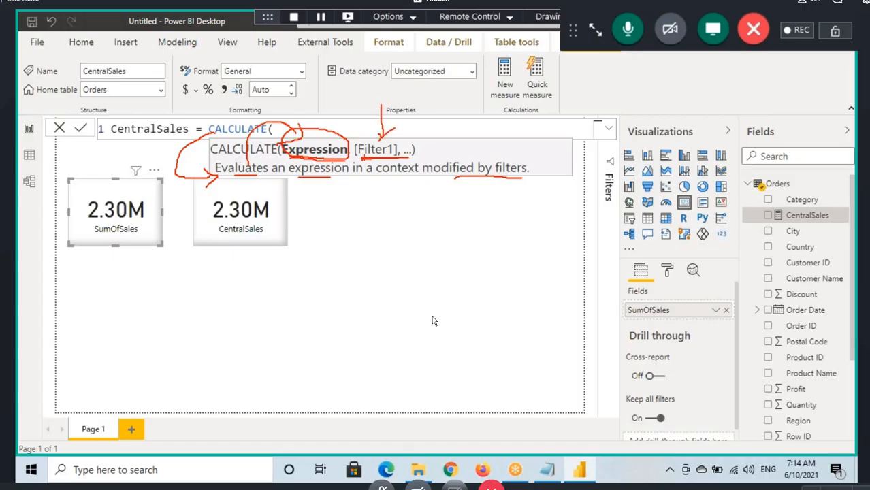
{"action": "left_click_drag", "start_coordinate": [300, 154], "coordinate": [331, 156]}
{"action": "left_click_drag", "start_coordinate": [363, 162], "coordinate": [415, 157]}
{"action": "mouse_move", "coordinate": [500, 155]}
{"action": "left_mouse_down"}
{"action": "mouse_move", "coordinate": [504, 178]}
{"action": "mouse_move", "coordinate": [531, 160]}
{"action": "mouse_move", "coordinate": [507, 158]}
{"action": "mouse_move", "coordinate": [541, 183]}
{"action": "mouse_move", "coordinate": [485, 155]}
{"action": "left_mouse_up"}
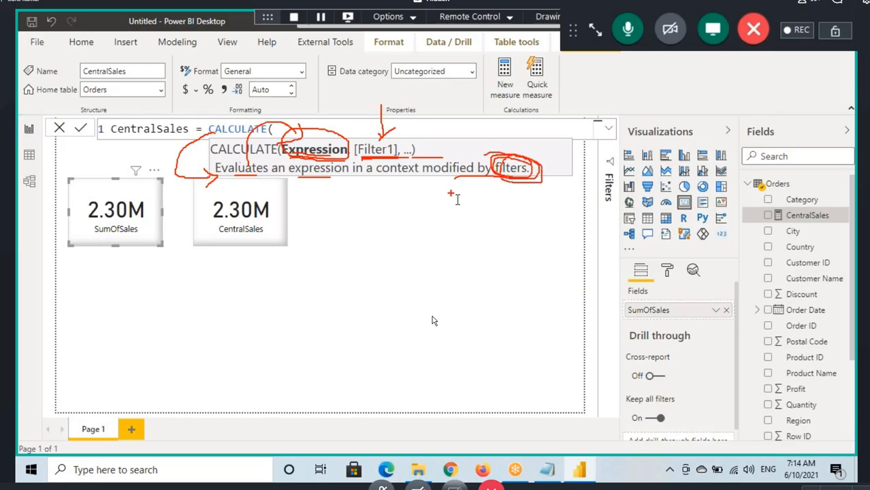
{"action": "key", "text": "Escape"}
Step: Enter SUM(Orders[Sales]) as the CALCULATE expression and outline the matching Expression argument in red, clearing the drawing
{"action": "left_click", "coordinate": [300, 127]}
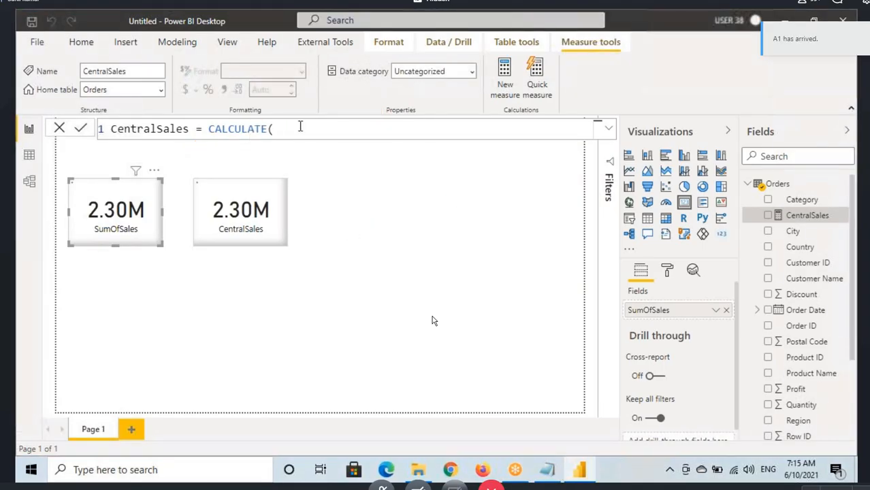
{"action": "key", "text": "Return"}
{"action": "key", "text": "BackSpace"}
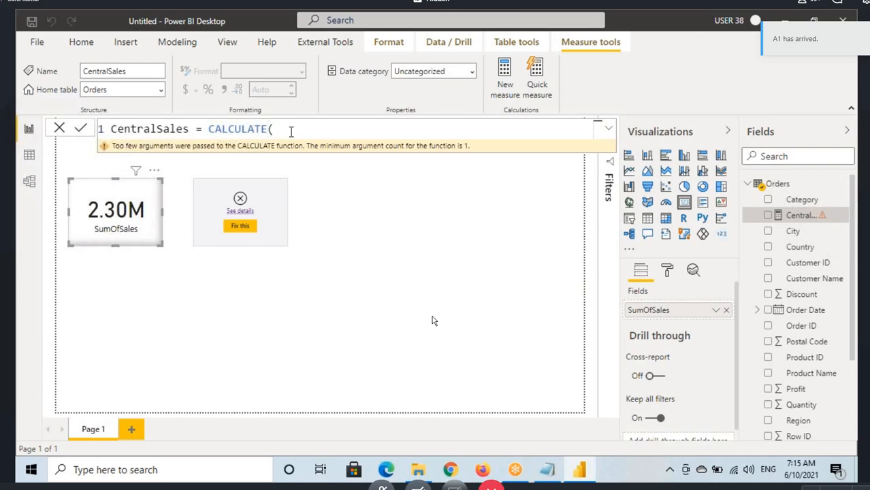
{"action": "type", "text": "s"}
{"action": "type", "text": "um(sales"}
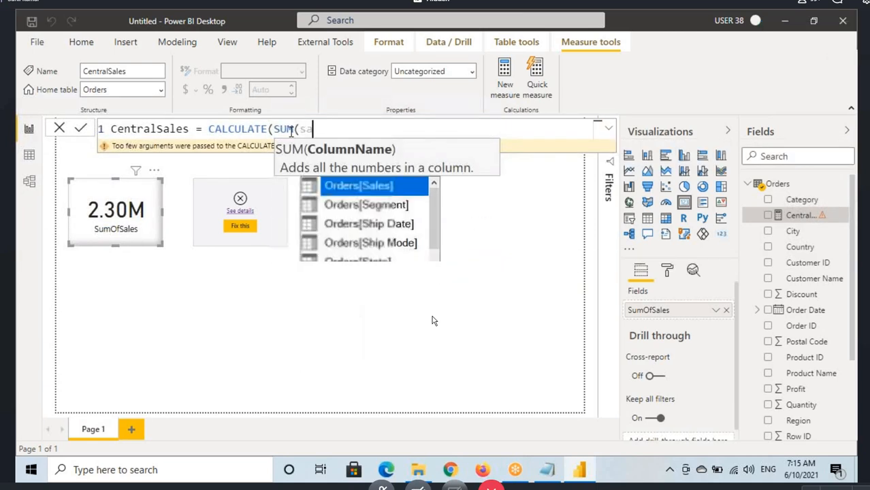
{"action": "key", "text": "Tab"}
{"action": "type", "text": ")"}
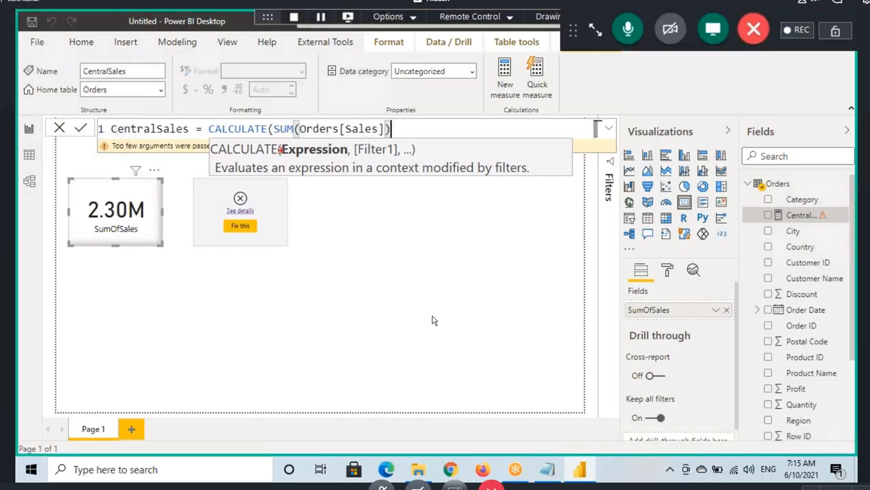
{"action": "left_click_drag", "start_coordinate": [278, 144], "coordinate": [347, 158]}
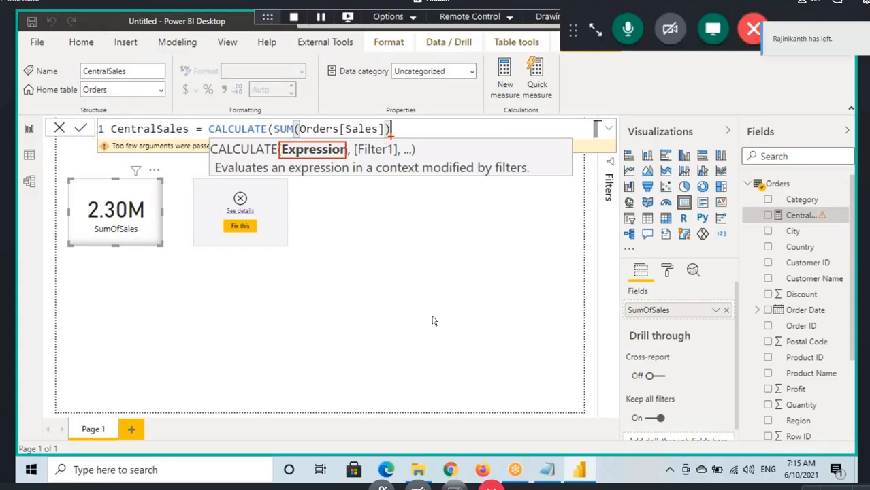
{"action": "key", "text": "Escape"}
Step: Add the filter Orders[Region]="Central" to the CALCULATE function, close it and commit the CentralSales measure
{"action": "type", "text": ","}
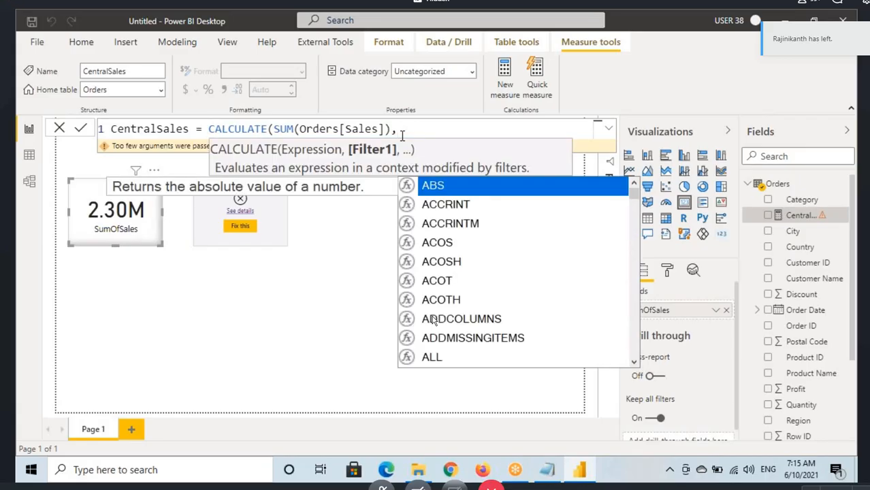
{"action": "type", "text": "Orders[Region]"}
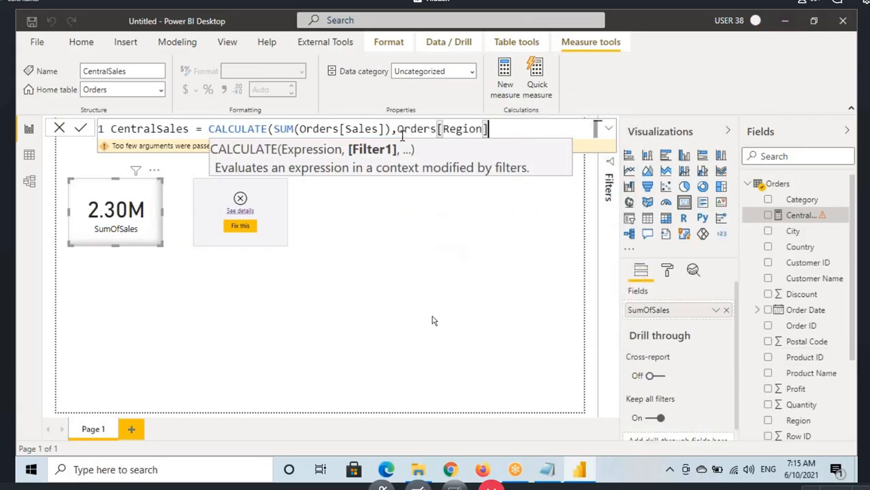
{"action": "type", "text": "="}
{"action": "type", "text": "\"Centra"}
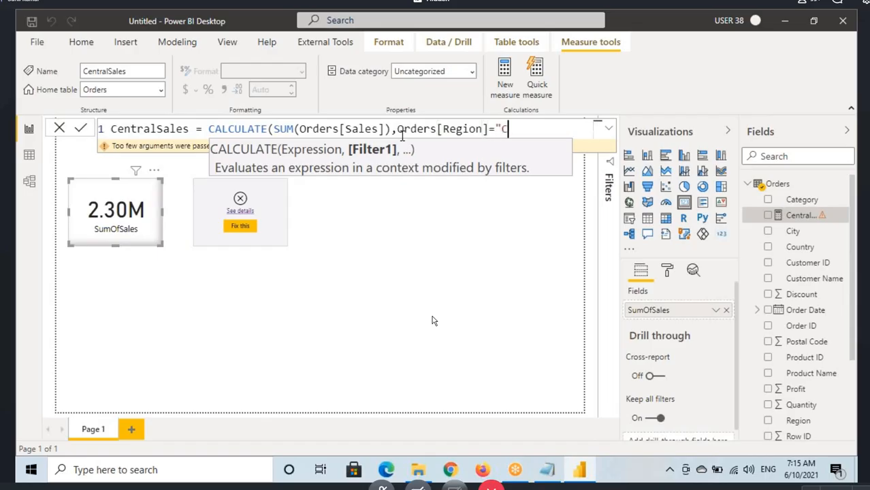
{"action": "type", "text": "l\")"}
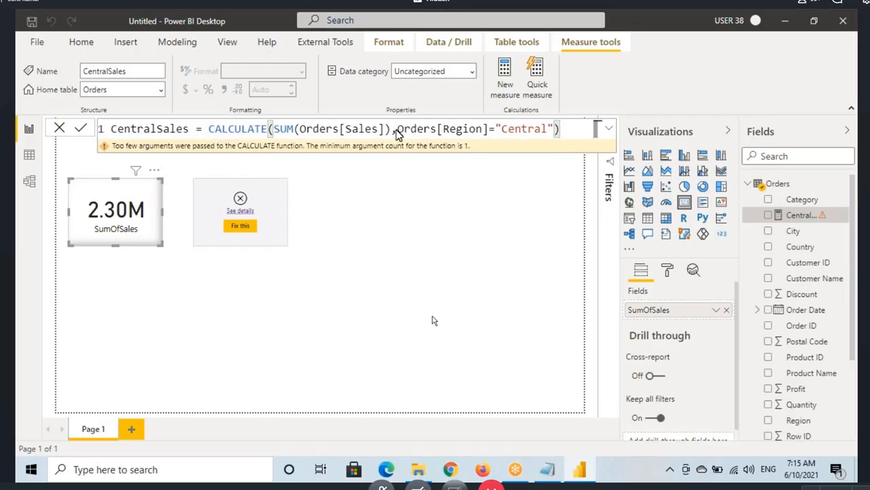
{"action": "key", "text": "Return"}
Step: Select the CentralSales card, display its measure's formula and underline the CALCULATE expression in red, clearing the drawing
{"action": "left_click", "coordinate": [250, 243]}
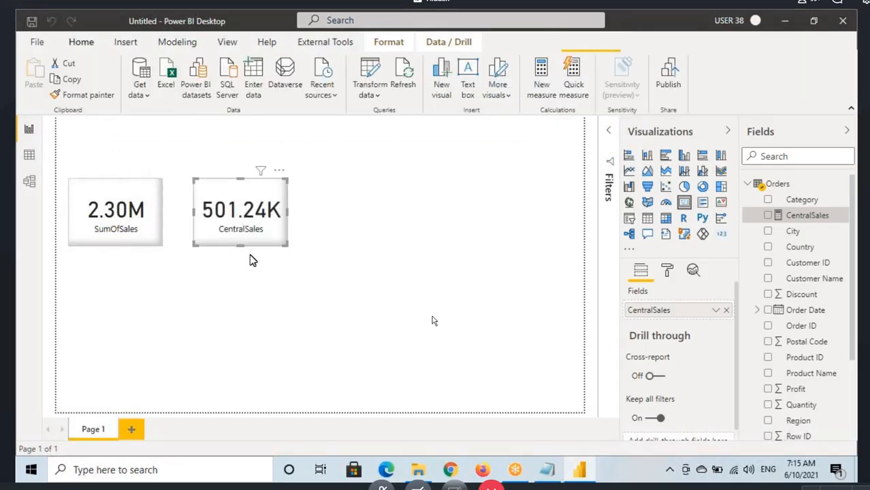
{"action": "left_click", "coordinate": [797, 217]}
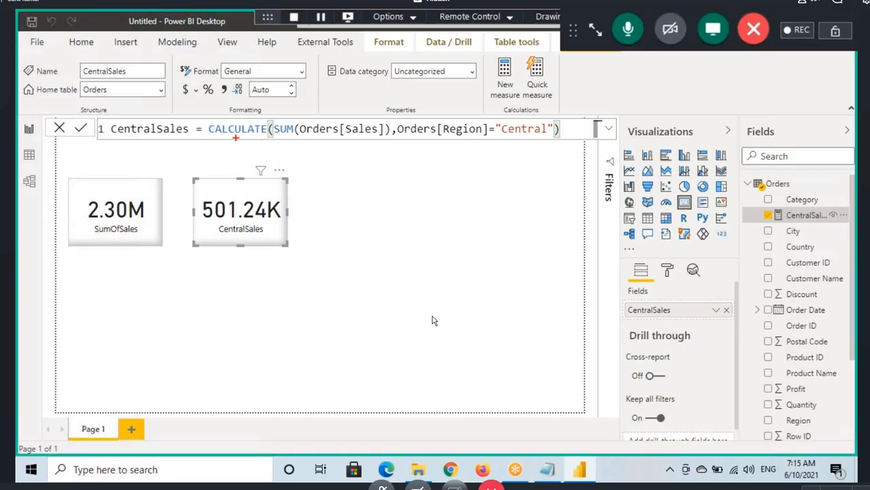
{"action": "left_click_drag", "start_coordinate": [237, 138], "coordinate": [538, 137]}
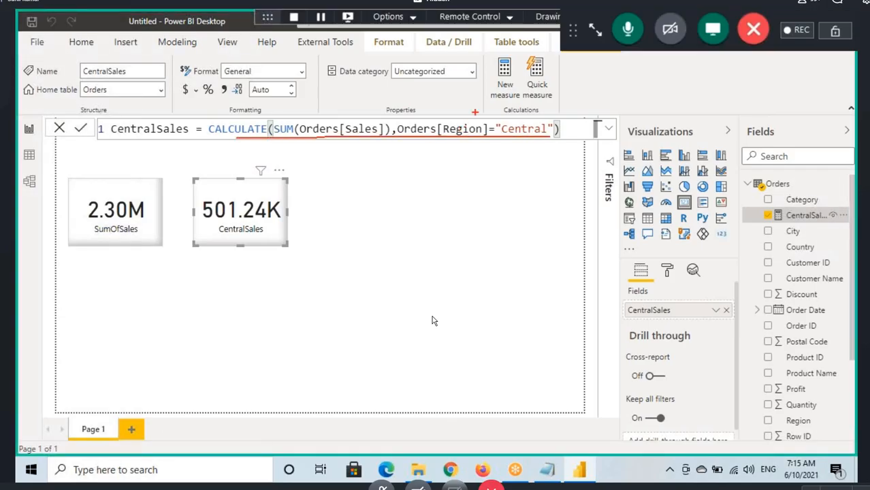
{"action": "mouse_move", "coordinate": [481, 96]}
{"action": "left_mouse_down"}
{"action": "mouse_move", "coordinate": [480, 120]}
{"action": "mouse_move", "coordinate": [486, 111]}
{"action": "left_mouse_up"}
{"action": "key", "text": "Escape"}
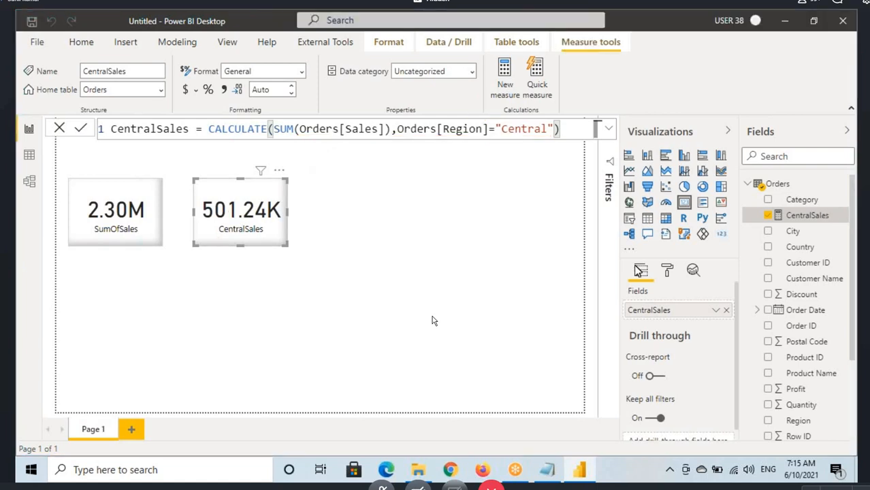
Step: Set the data label display units of the CentralSales card to Millions
{"action": "left_click", "coordinate": [667, 270]}
{"action": "left_click", "coordinate": [652, 346]}
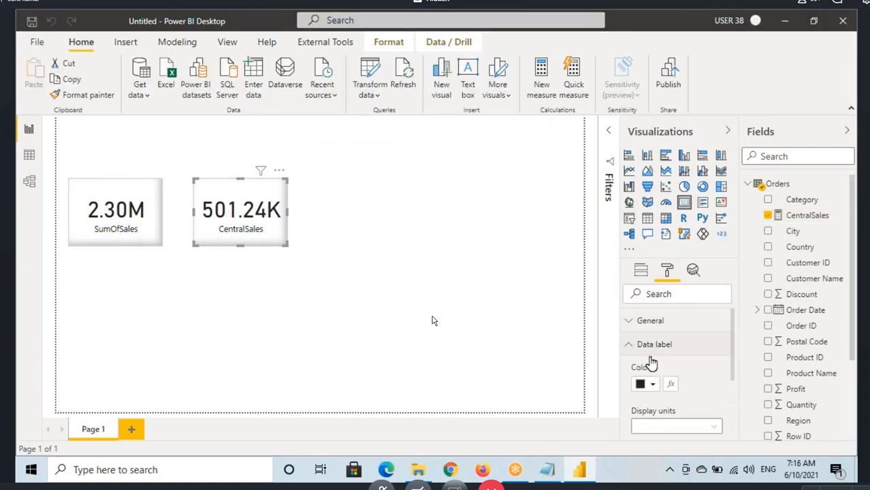
{"action": "left_click", "coordinate": [650, 422]}
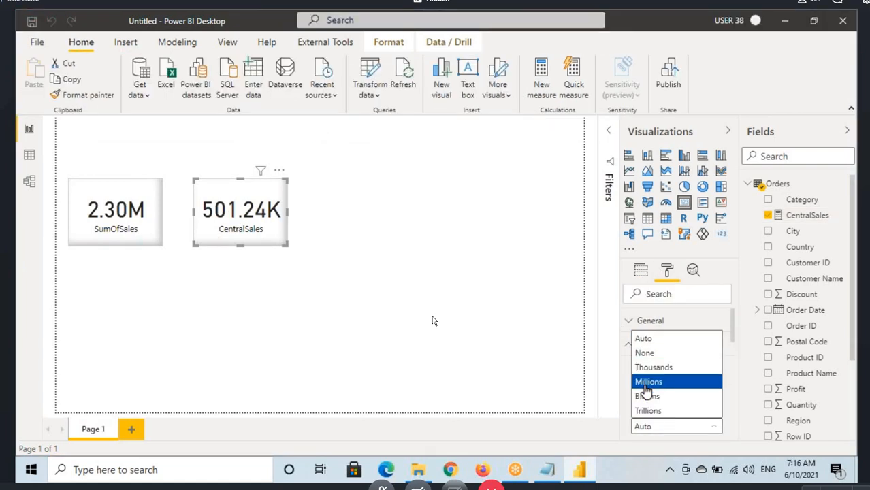
{"action": "left_click", "coordinate": [645, 384]}
Step: Outline the SumOfSales and CentralSales cards with temporary red annotations, and move the CentralSales card closer to the SumOfSales card
{"action": "left_click", "coordinate": [130, 237]}
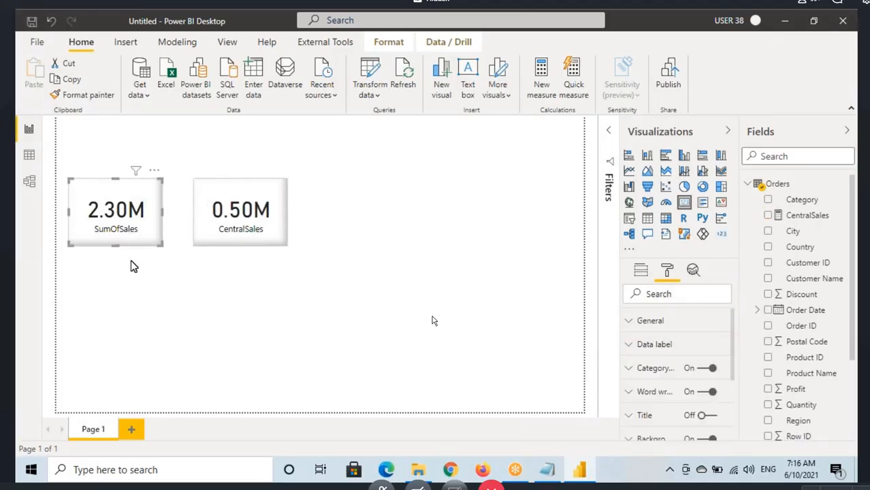
{"action": "mouse_move", "coordinate": [72, 184]}
{"action": "left_mouse_down"}
{"action": "mouse_move", "coordinate": [130, 235]}
{"action": "mouse_move", "coordinate": [161, 246]}
{"action": "left_mouse_up"}
{"action": "mouse_move", "coordinate": [195, 178]}
{"action": "left_mouse_down"}
{"action": "mouse_move", "coordinate": [218, 231]}
{"action": "mouse_move", "coordinate": [286, 243]}
{"action": "left_mouse_up"}
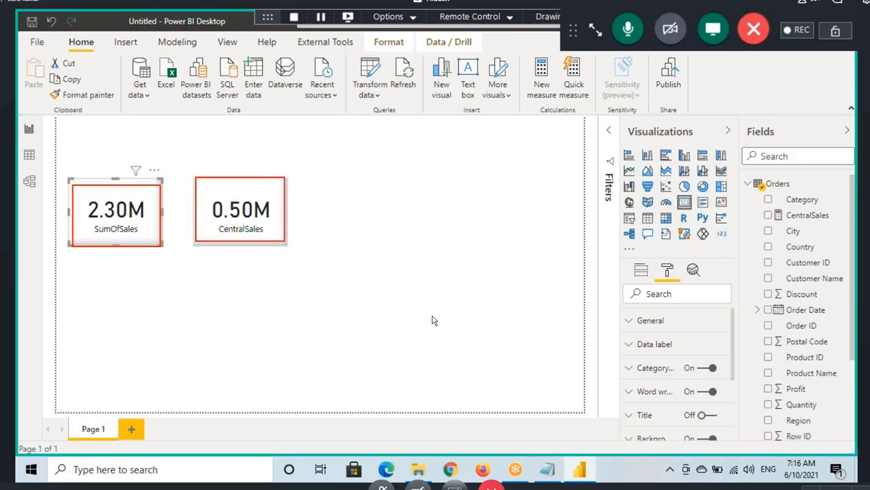
{"action": "mouse_move", "coordinate": [213, 219]}
{"action": "left_mouse_down"}
{"action": "mouse_move", "coordinate": [277, 220]}
{"action": "mouse_move", "coordinate": [258, 224]}
{"action": "left_mouse_up"}
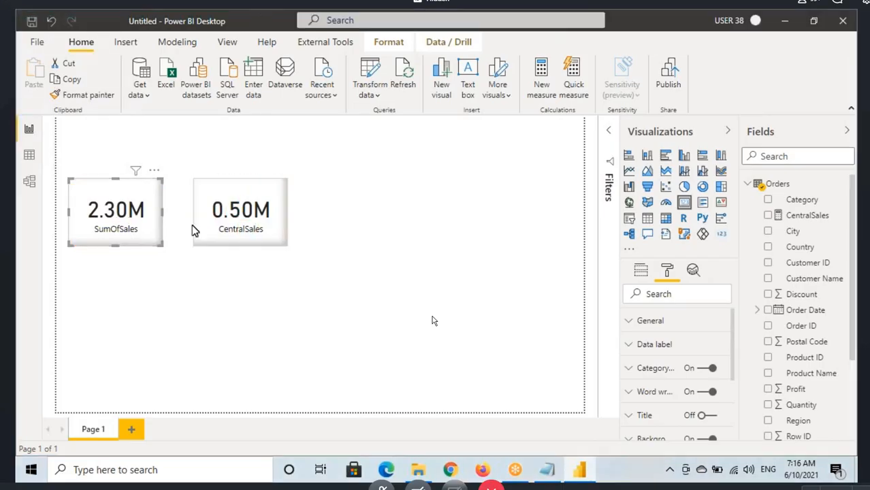
{"action": "left_click_drag", "start_coordinate": [230, 225], "coordinate": [214, 220]}
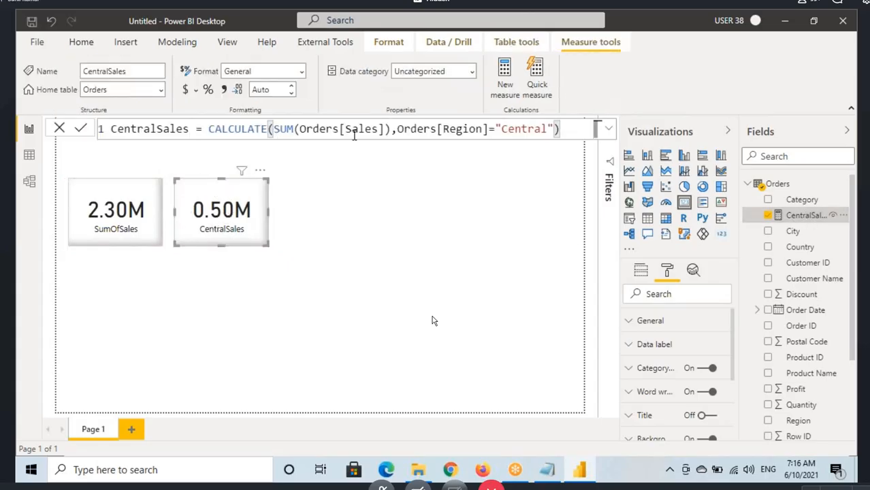
Step: Highlight the Region filter and the SUM expression in the CentralSales formula, and switch to the Notepad notes
{"action": "left_click_drag", "start_coordinate": [417, 129], "coordinate": [521, 129]}
{"action": "left_click_drag", "start_coordinate": [274, 129], "coordinate": [377, 128]}
{"action": "key", "text": "alt+Tab"}
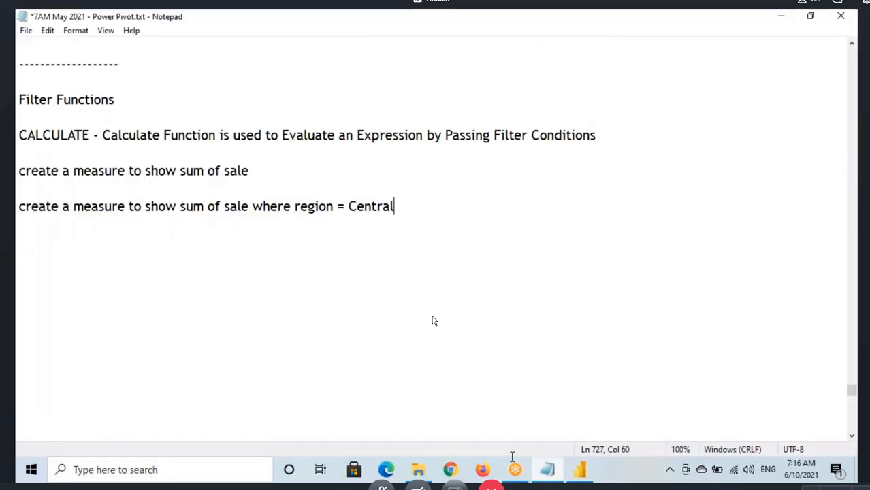
Step: Duplicate the note "create a measure to show sum of sale where region = Central" on the line directly below it
{"action": "key", "text": "Home"}
{"action": "key", "text": "shift+Right"}
{"action": "key", "text": "shift+Right"}
{"action": "key", "text": "shift+Right"}
{"action": "key", "text": "shift+Right"}
{"action": "key", "text": "shift+Right"}
{"action": "key", "text": "shift+Right"}
{"action": "key", "text": "shift+Right"}
{"action": "key", "text": "shift+Right"}
{"action": "key", "text": "shift+Right"}
{"action": "key", "text": "shift+Right"}
{"action": "key", "text": "shift+Right"}
{"action": "key", "text": "shift+Right"}
{"action": "key", "text": "shift+Right"}
{"action": "key", "text": "shift+Right"}
{"action": "key", "text": "shift+Right"}
{"action": "key", "text": "shift+Right"}
{"action": "key", "text": "shift+Right"}
{"action": "key", "text": "shift+Right"}
{"action": "key", "text": "shift+Right"}
{"action": "left_click_drag", "start_coordinate": [148, 206], "coordinate": [402, 206]}
{"action": "key", "text": "ctrl+c"}
{"action": "left_click", "coordinate": [403, 205]}
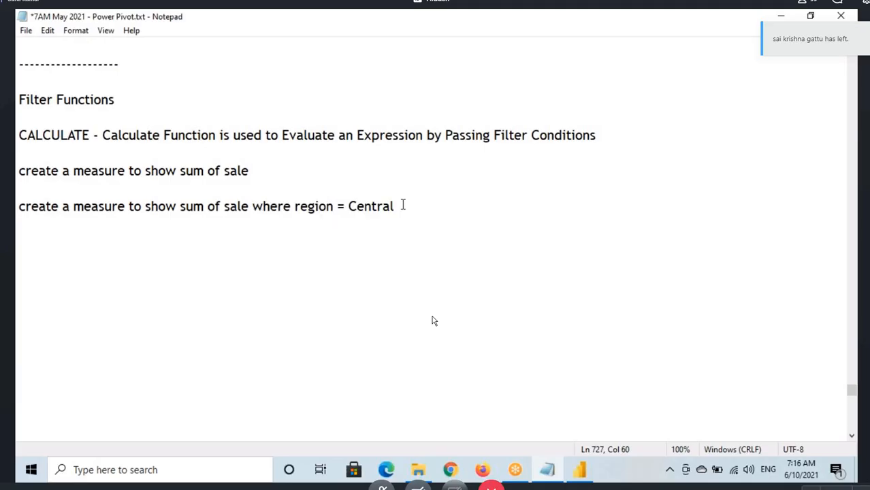
{"action": "key", "text": "Return"}
{"action": "key", "text": "ctrl+v"}
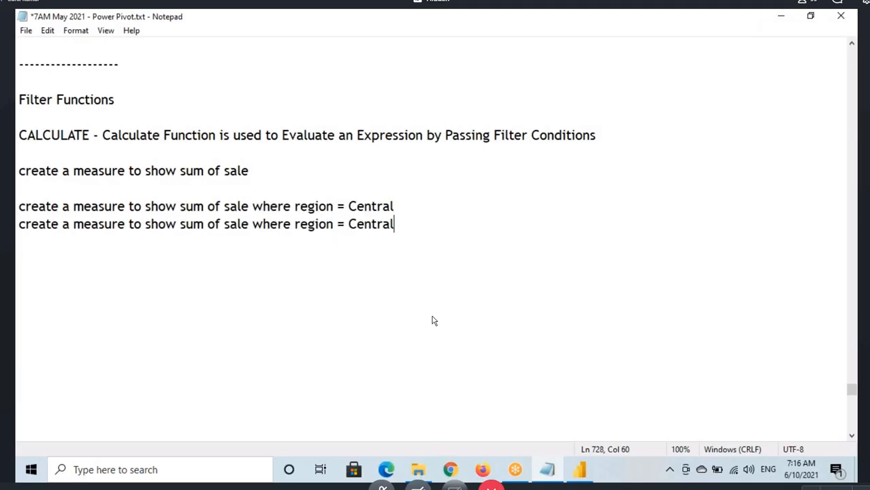
Step: Extend the copied note with "or East" after Central
{"action": "type", "text": "or Ease"}
{"action": "key", "text": "BackSpace"}
{"action": "type", "text": "t"}
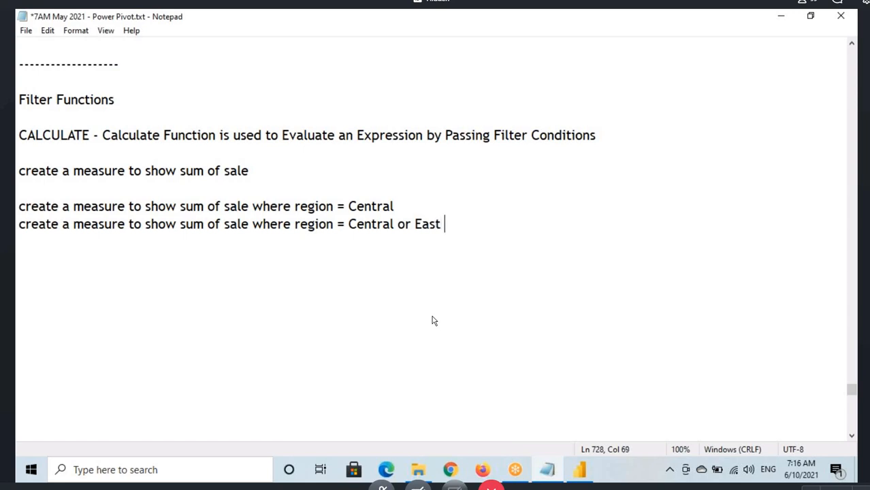
Step: Copy "region =" within the new note and insert it before East so the condition reads "Central or region =East"
{"action": "left_click_drag", "start_coordinate": [445, 224], "coordinate": [366, 225]}
{"action": "left_click", "coordinate": [209, 230]}
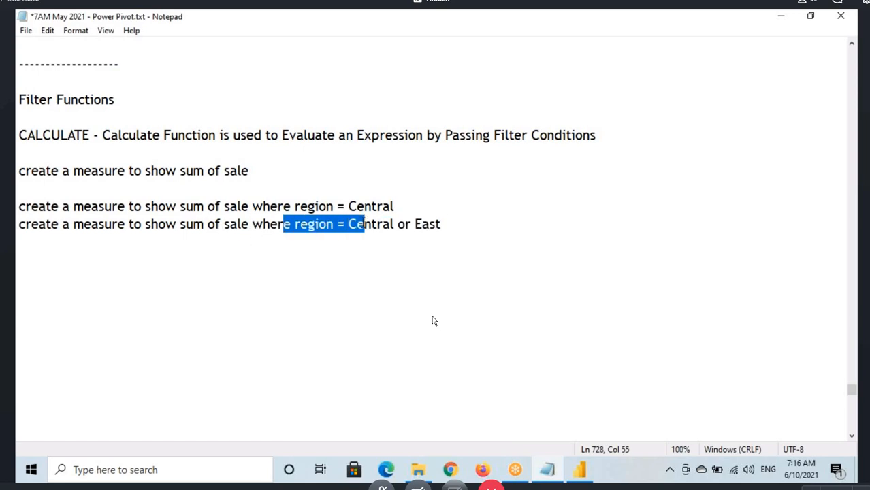
{"action": "left_click", "coordinate": [268, 233]}
{"action": "left_click_drag", "start_coordinate": [269, 225], "coordinate": [456, 223]}
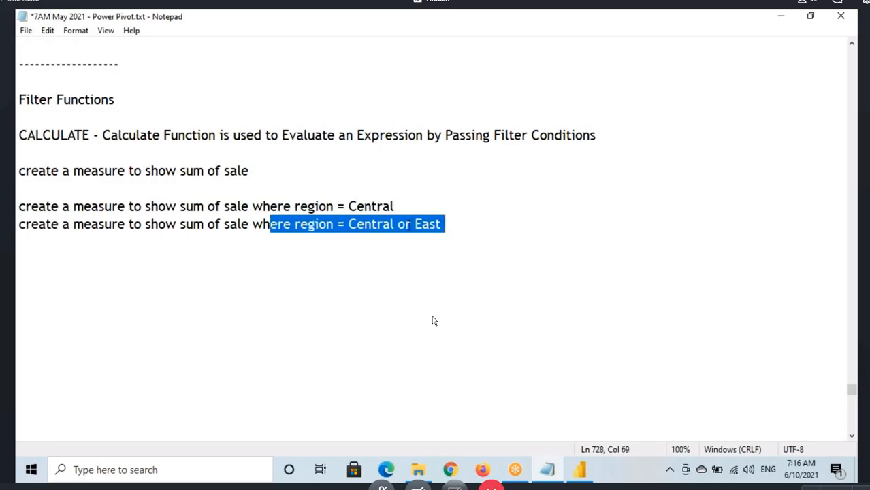
{"action": "left_click_drag", "start_coordinate": [294, 227], "coordinate": [344, 224]}
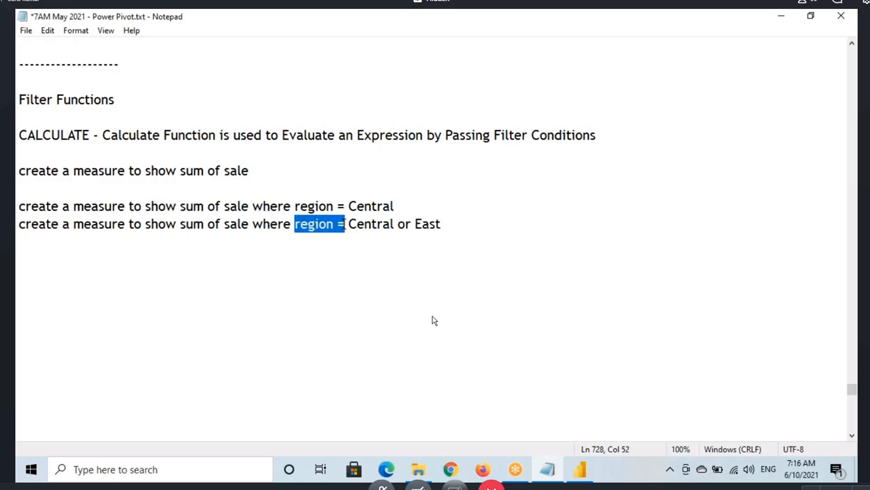
{"action": "key", "text": "ctrl+c"}
{"action": "left_click", "coordinate": [413, 224]}
{"action": "key", "text": "ctrl+v"}
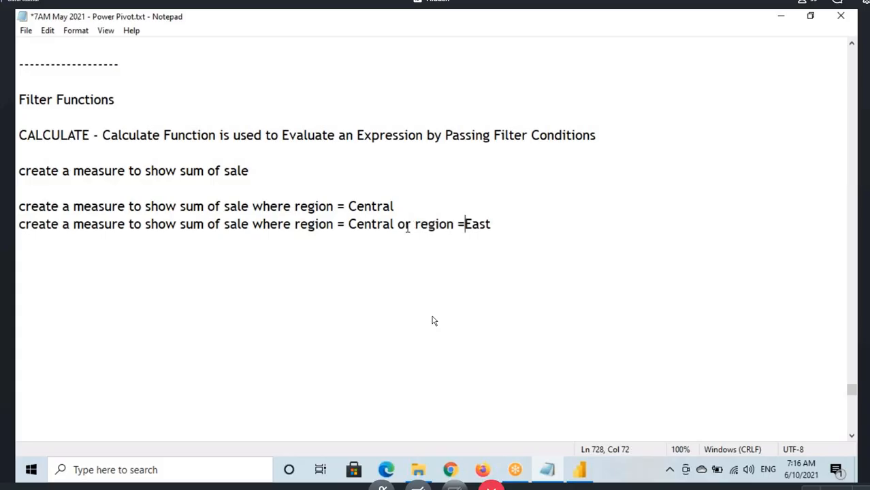
Step: Switch to Power BI and create a new measure named CentralEastSales in the Orders table
{"action": "key", "text": "alt+Tab"}
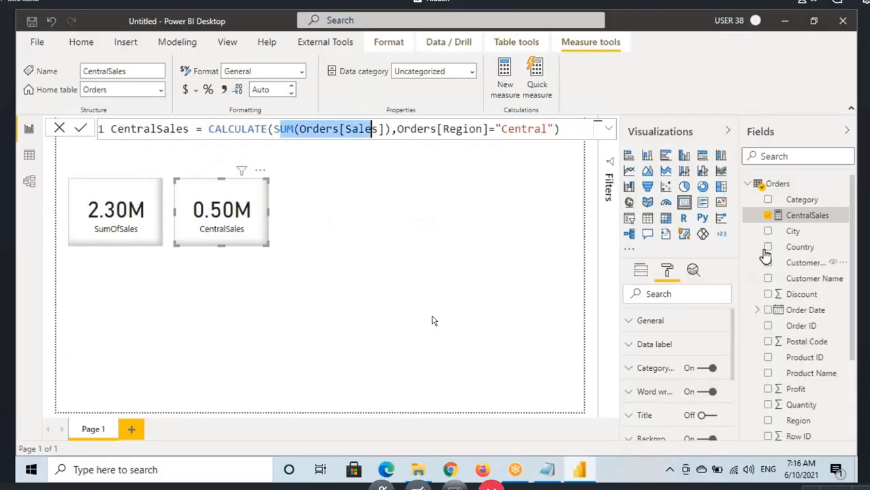
{"action": "left_click", "coordinate": [777, 185]}
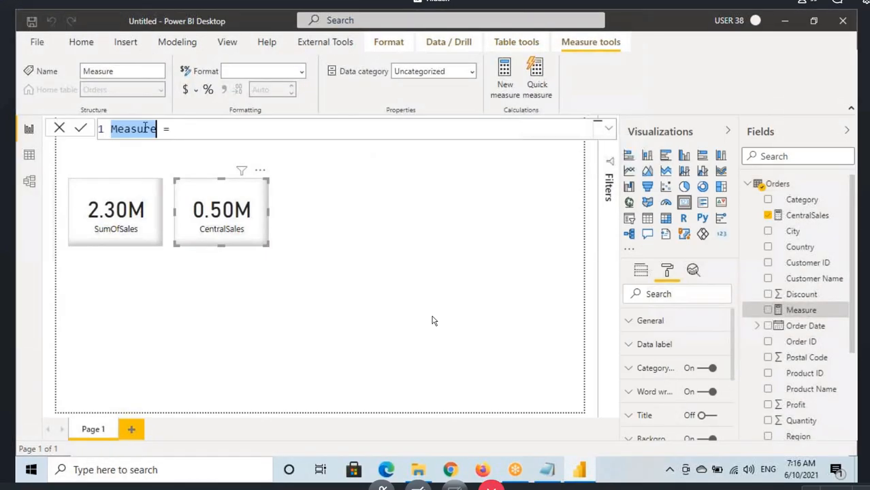
{"action": "type", "text": "Central"}
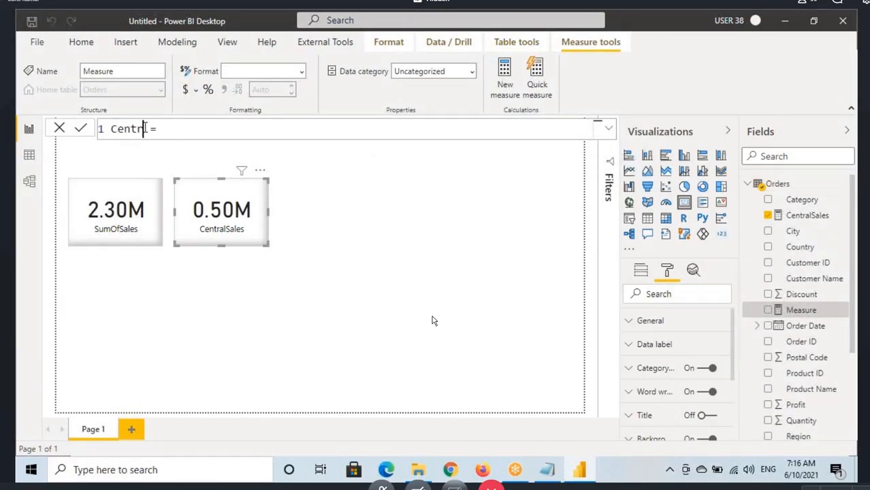
{"action": "type", "text": "EastSales"}
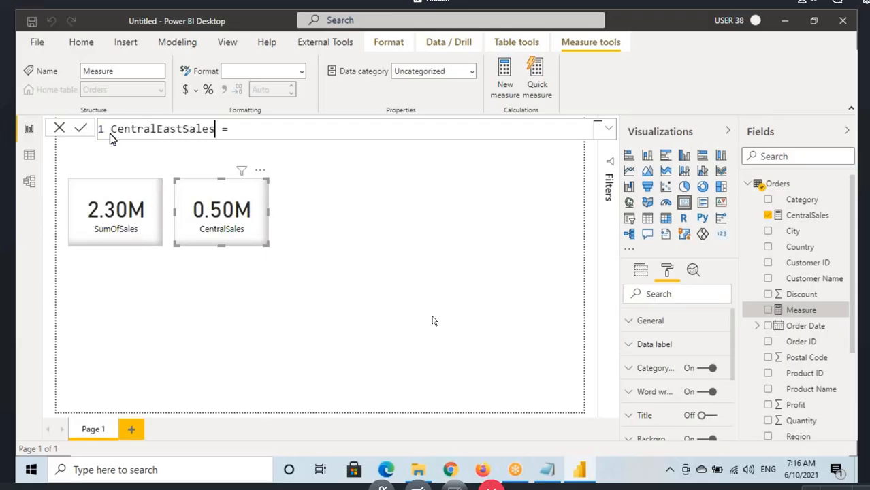
{"action": "left_click", "coordinate": [119, 130]}
{"action": "left_click", "coordinate": [164, 130]}
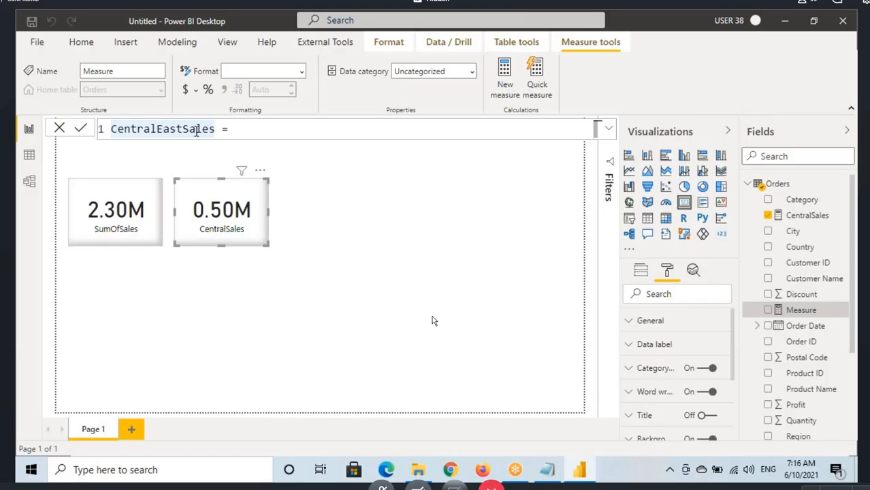
{"action": "left_click", "coordinate": [197, 131]}
Step: Begin the CentralEastSales formula with CALCULATE and the expression SUM(Orders[Sales])
{"action": "left_click", "coordinate": [251, 131]}
{"action": "type", "text": "CALCULATE("}
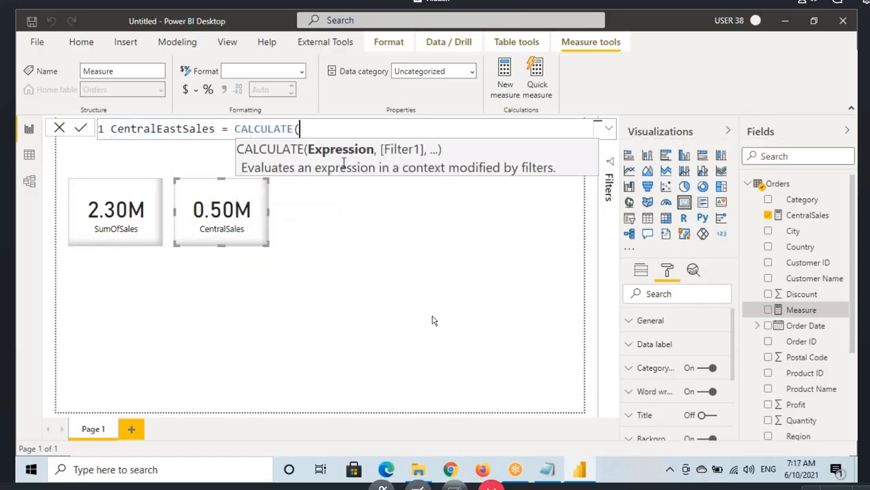
{"action": "type", "text": "sum(sale"}
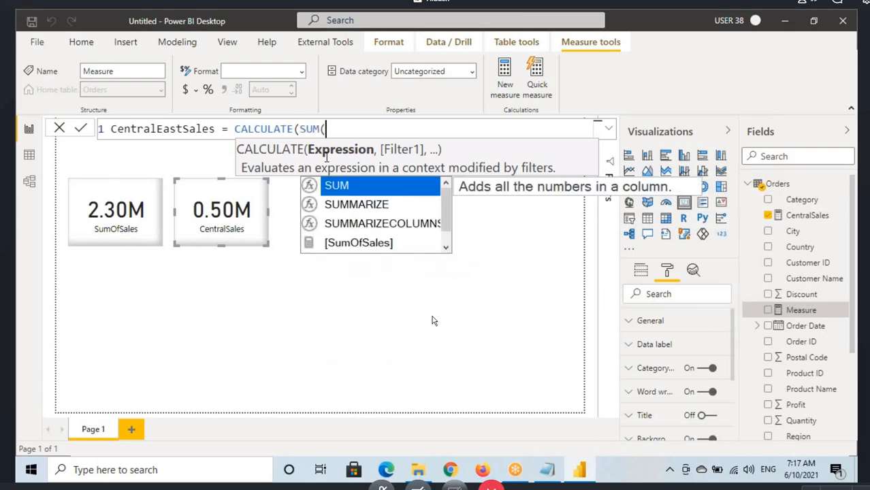
{"action": "key", "text": "Tab"}
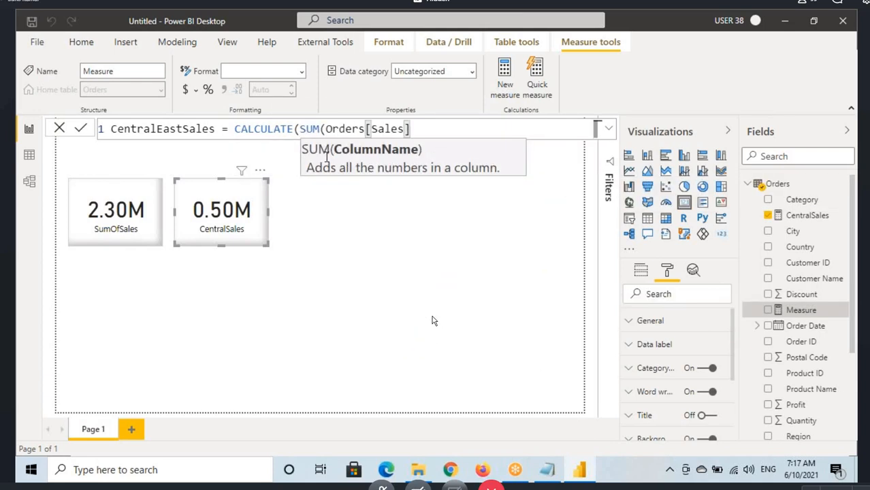
Step: Close the SUM expression and start the CALCULATE filter argument with Orders[Region]=
{"action": "type", "text": "),O"}
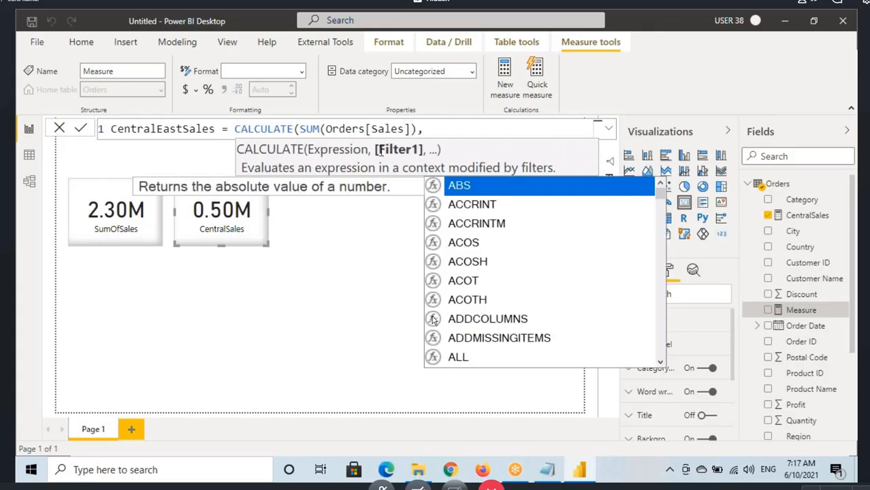
{"action": "type", "text": "rders[Re"}
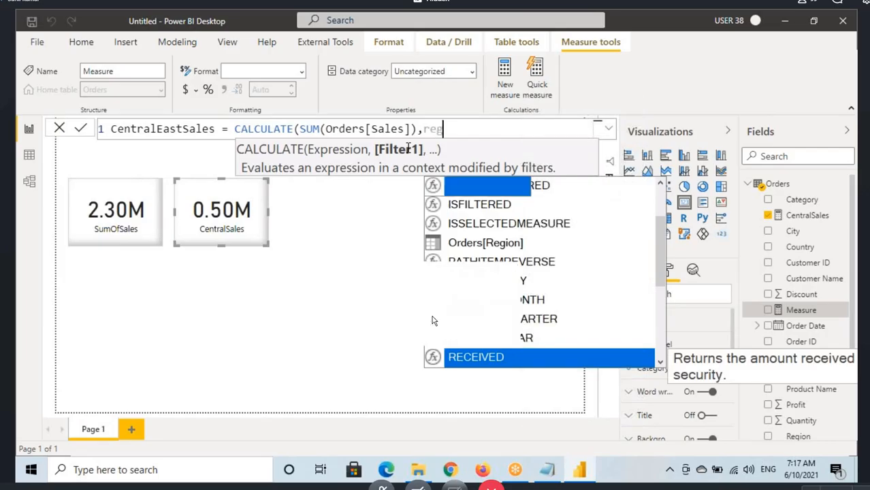
{"action": "type", "text": "gio"}
{"action": "key", "text": "Tab"}
{"action": "type", "text": "="}
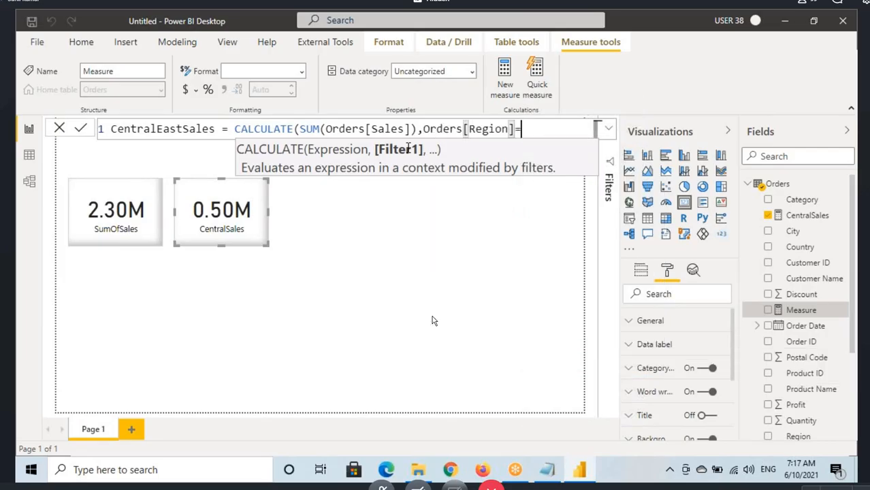
Step: Move the CALCULATE expression onto a second line and complete its Region filter with the value "Central"
{"action": "left_click", "coordinate": [236, 132]}
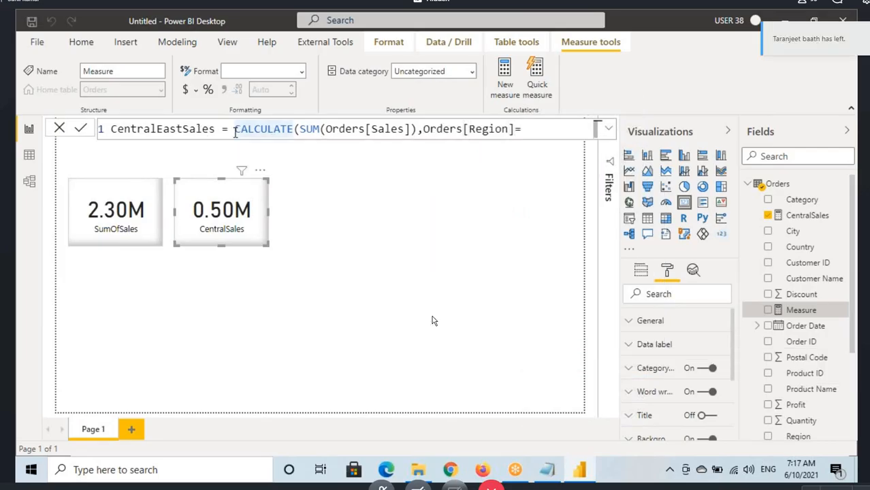
{"action": "key", "text": "alt+Return"}
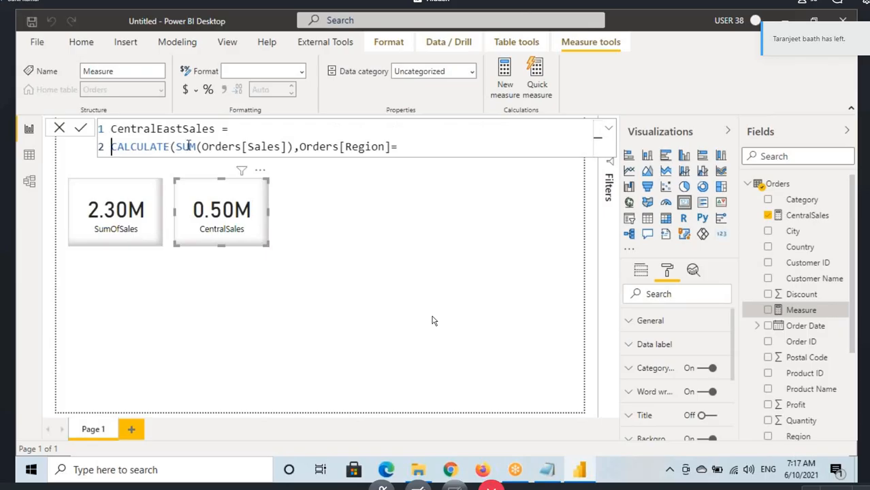
{"action": "left_click_drag", "start_coordinate": [190, 145], "coordinate": [284, 145]}
{"action": "left_click", "coordinate": [339, 145]}
{"action": "left_click", "coordinate": [395, 145]}
{"action": "type", "text": "\"Central\""}
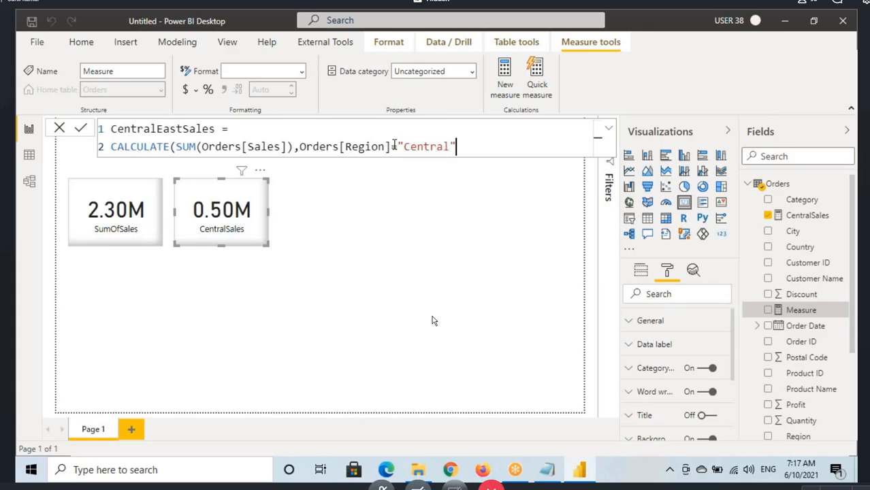
{"action": "type", "text": " ||"}
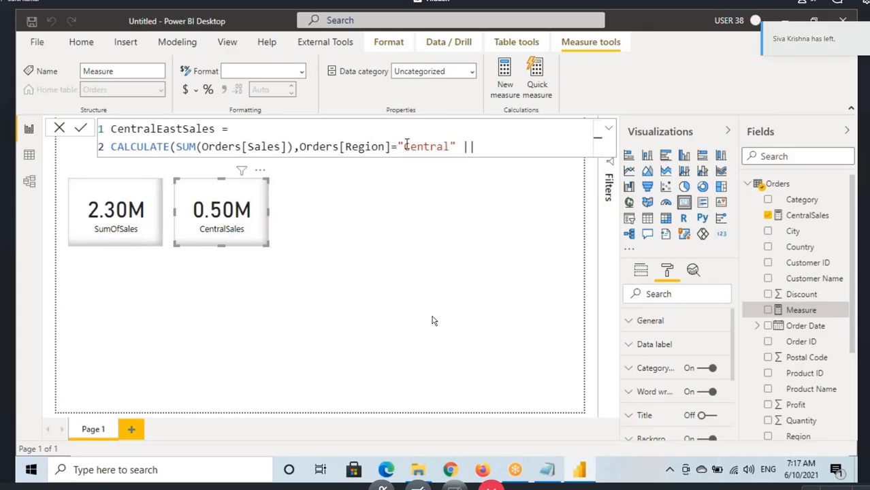
Step: Try an || operator after "Central", replace it with a comma, and underline the Filter2 argument in red
{"action": "left_click_drag", "start_coordinate": [456, 146], "coordinate": [483, 147]}
{"action": "key", "text": "BackSpace"}
{"action": "type", "text": ","}
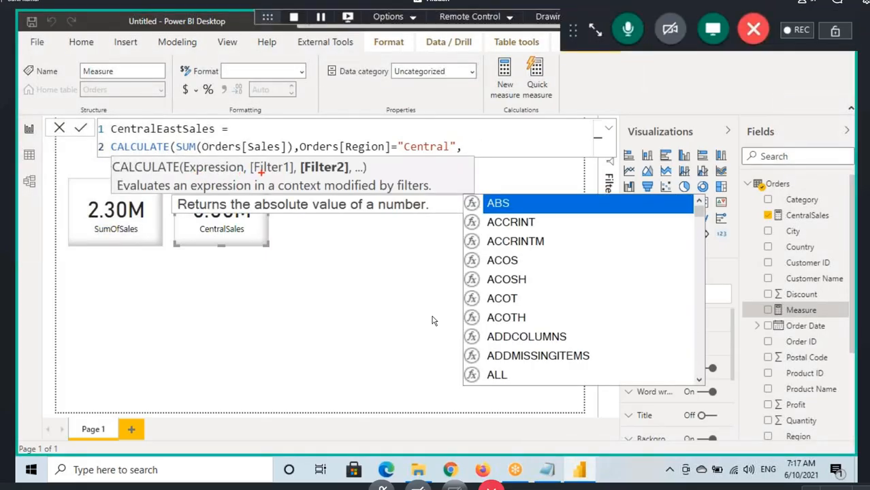
{"action": "left_click_drag", "start_coordinate": [312, 176], "coordinate": [354, 176]}
{"action": "left_click", "coordinate": [594, 31]}
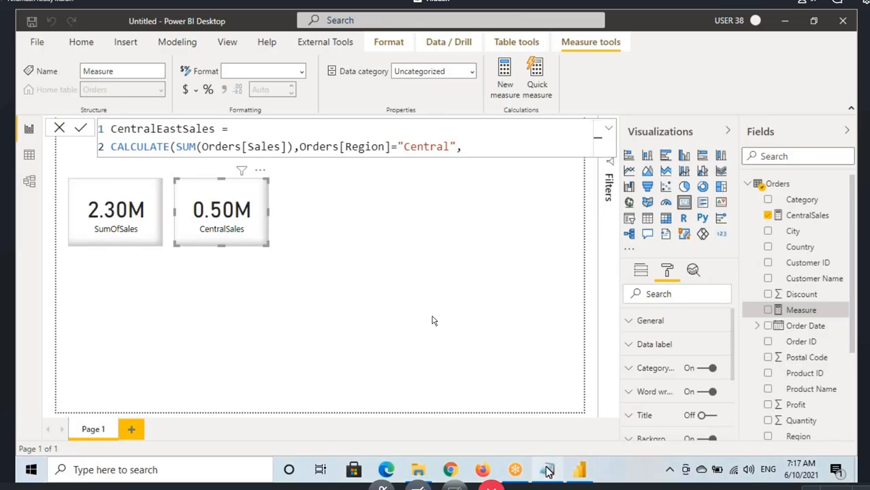
Step: Switch to the Notepad notes, highlight the Central condition, and return to Power BI
{"action": "key", "text": "alt+Tab"}
{"action": "left_click_drag", "start_coordinate": [349, 207], "coordinate": [383, 208]}
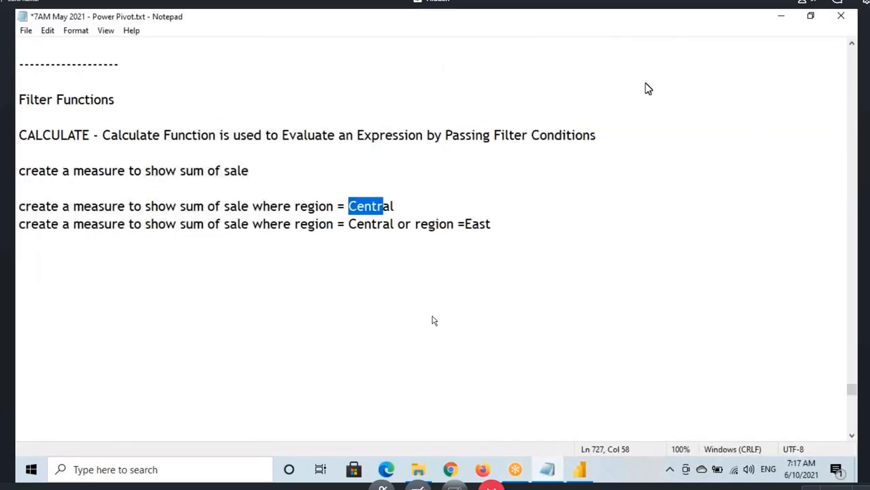
{"action": "left_click", "coordinate": [632, 73]}
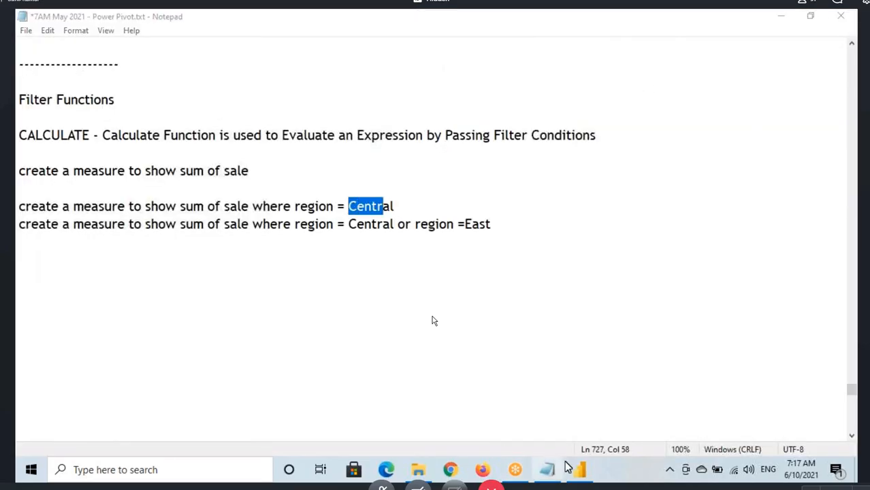
{"action": "key", "text": "alt+Tab"}
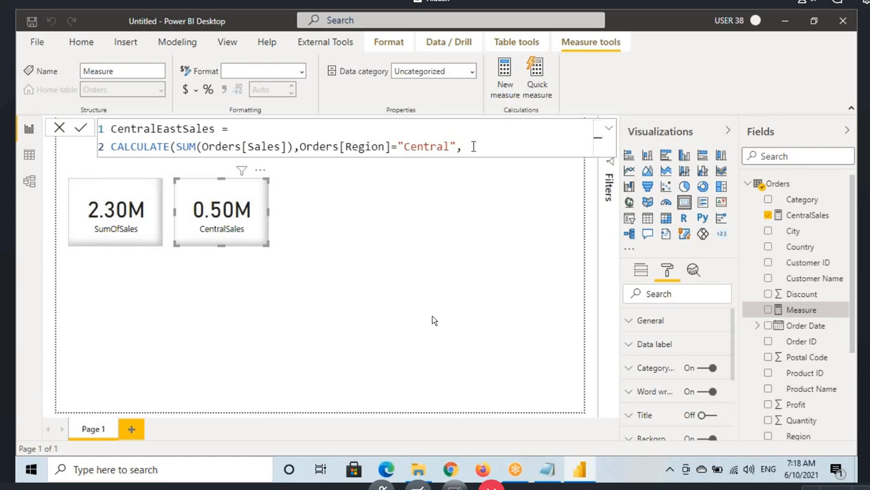
Step: Underline Filter2 in the CALCULATE syntax hint, link both filter arguments with a handwritten red AND, and clear the drawing
{"action": "type", "text": "r"}
{"action": "key", "text": "BackSpace"}
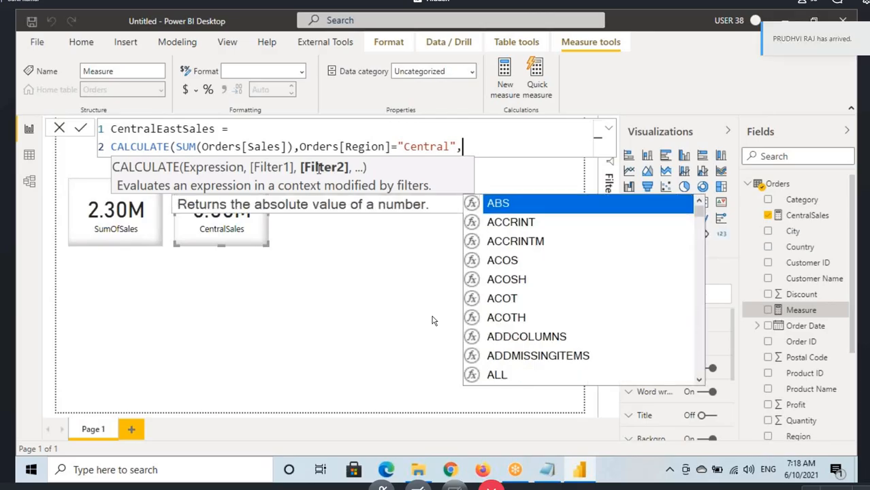
{"action": "key", "text": "ctrl+2"}
{"action": "left_click_drag", "start_coordinate": [306, 175], "coordinate": [347, 177]}
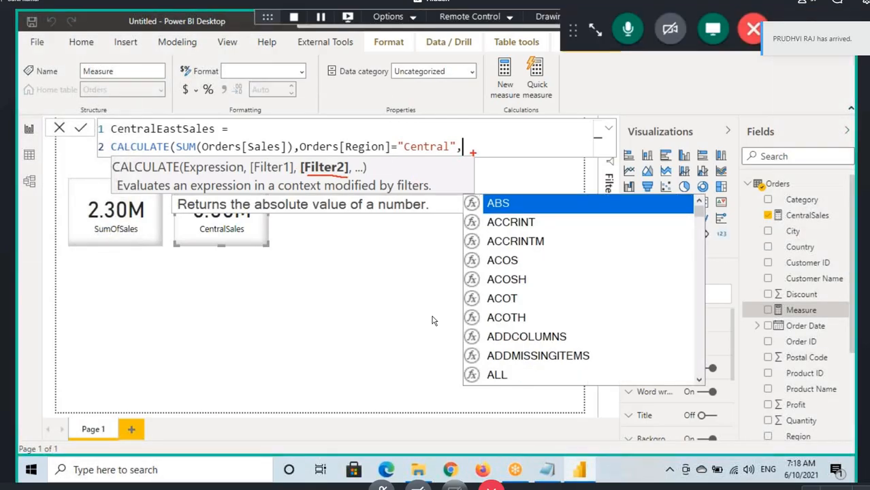
{"action": "left_click_drag", "start_coordinate": [472, 153], "coordinate": [499, 153]}
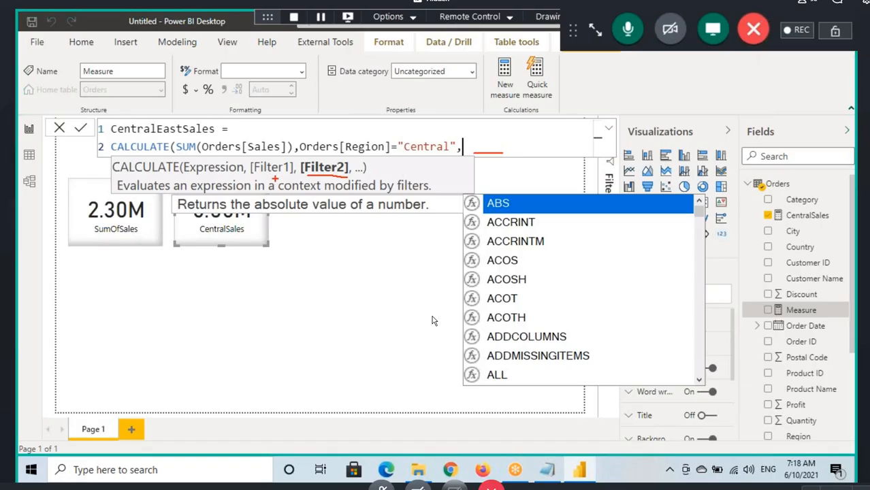
{"action": "left_click_drag", "start_coordinate": [273, 178], "coordinate": [307, 218]}
{"action": "mouse_move", "coordinate": [330, 175]}
{"action": "left_mouse_down"}
{"action": "mouse_move", "coordinate": [294, 242]}
{"action": "mouse_move", "coordinate": [309, 243]}
{"action": "left_mouse_up"}
{"action": "left_click_drag", "start_coordinate": [292, 232], "coordinate": [338, 237]}
{"action": "left_click_drag", "start_coordinate": [347, 238], "coordinate": [354, 218]}
{"action": "key", "text": "Escape"}
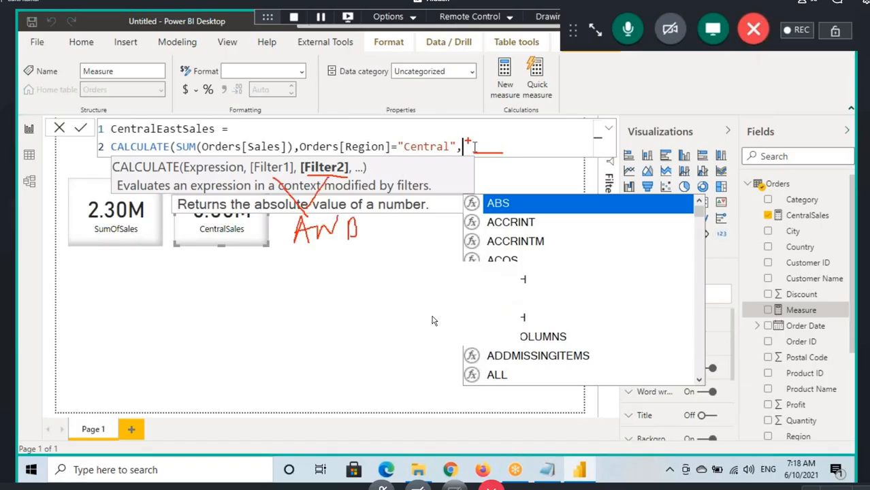
Step: Replace the comma after "Central" with the || operator and highlight the Central region condition in the formula
{"action": "key", "text": "BackSpace"}
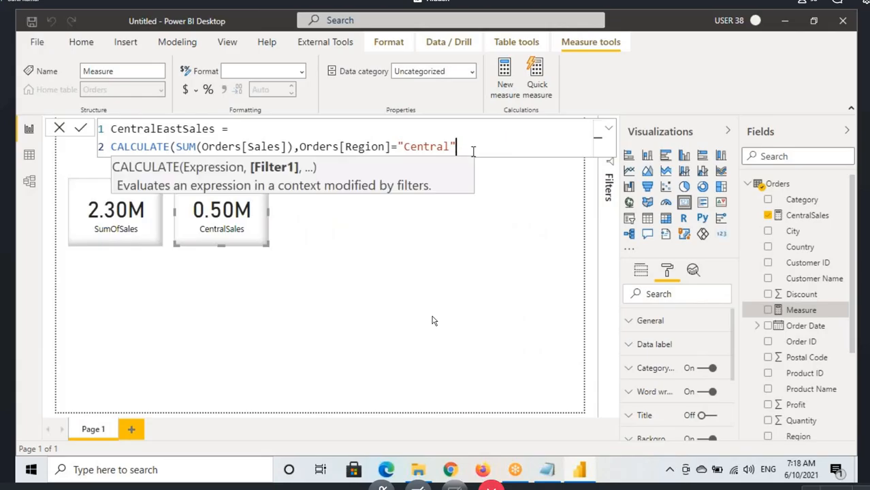
{"action": "type", "text": "||"}
{"action": "left_click_drag", "start_coordinate": [300, 147], "coordinate": [456, 147]}
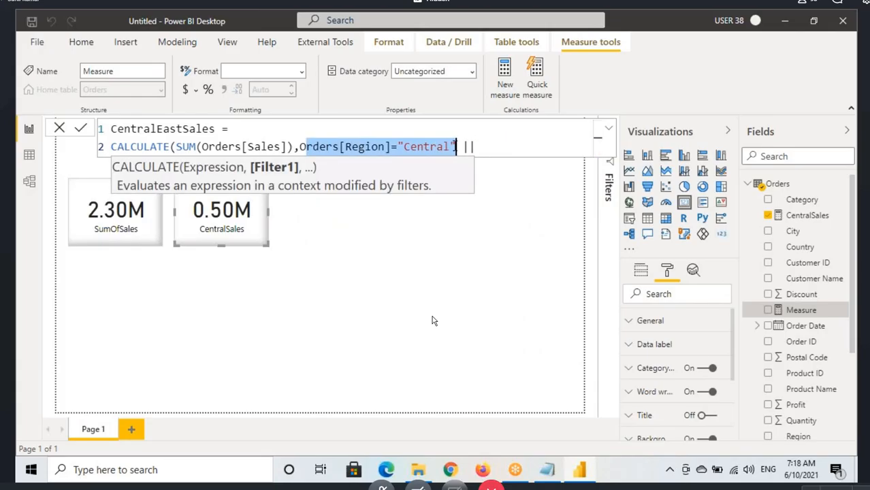
{"action": "left_click", "coordinate": [462, 147]}
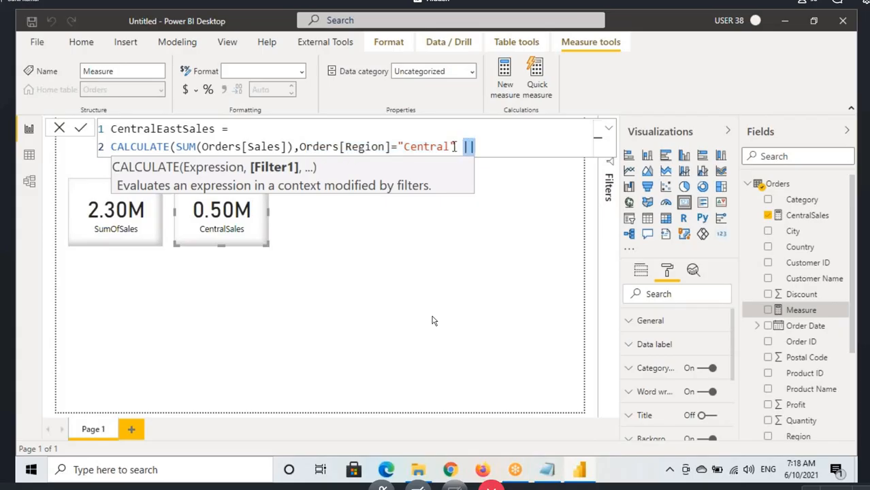
{"action": "left_click_drag", "start_coordinate": [201, 148], "coordinate": [454, 148]}
Step: Add Orders[Region]="East" as the second condition, close the CALCULATE expression with one parenthesis, and commit the CentralEastSales measure
{"action": "left_click", "coordinate": [499, 146]}
{"action": "type", "text": "rs[Region"}
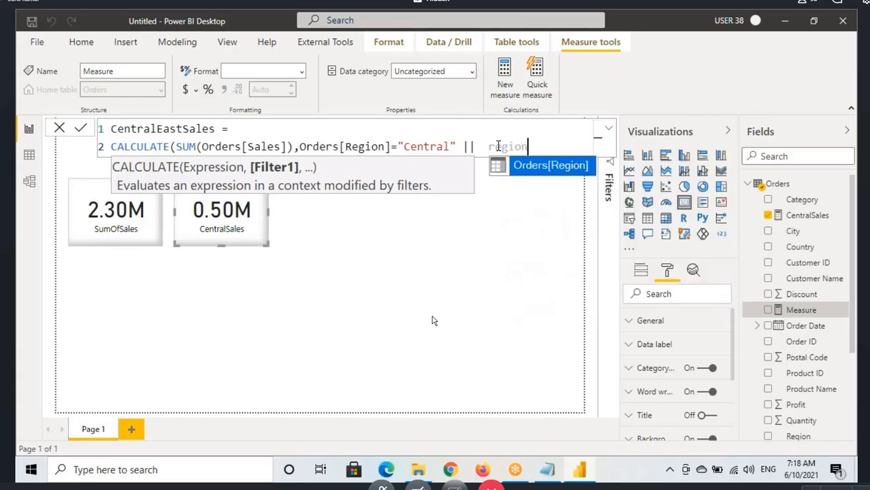
{"action": "key", "text": "Tab"}
{"action": "type", "text": "=\"East\""}
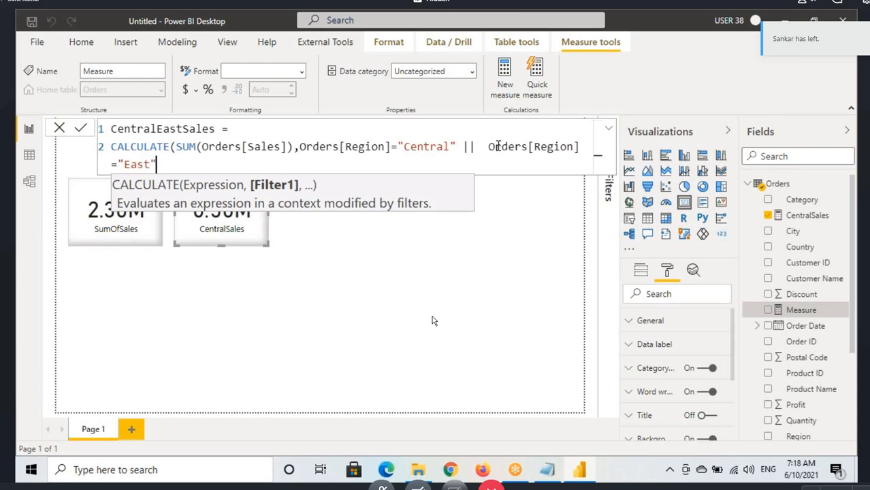
{"action": "type", "text": "))"}
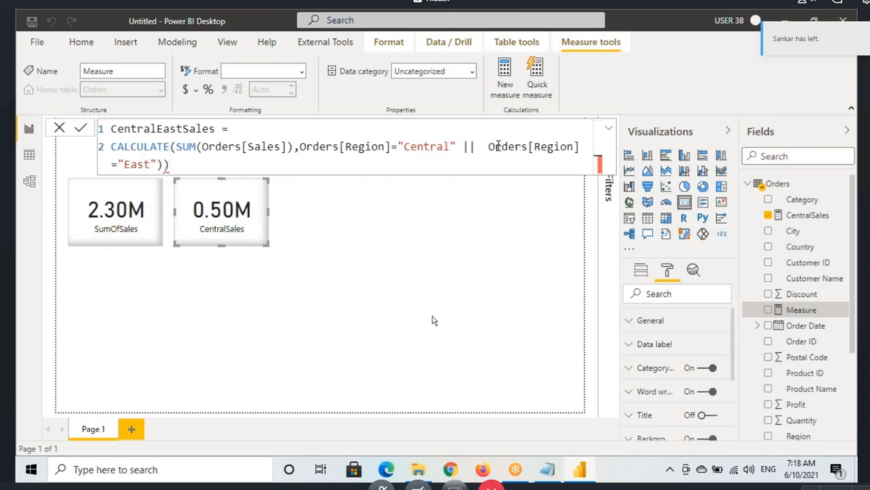
{"action": "key", "text": "BackSpace"}
{"action": "key", "text": "Return"}
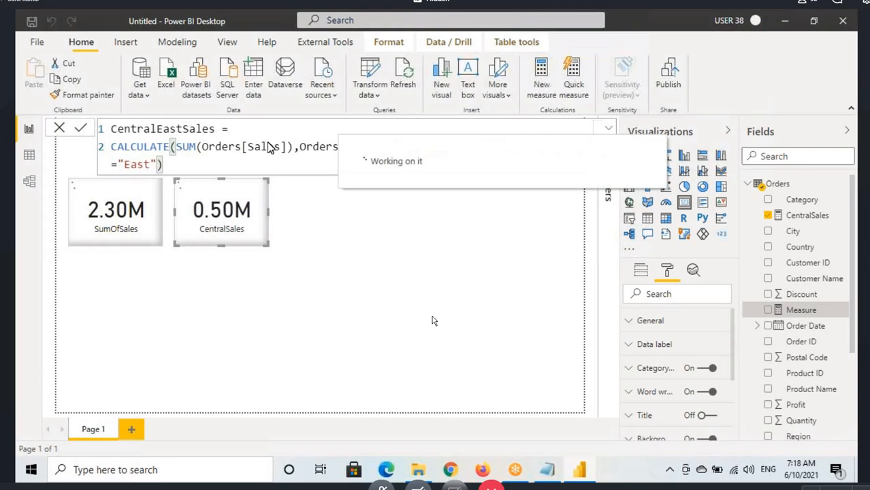
Step: Review the committed CentralEastSales formula, going over its Central and East region conditions
{"action": "left_click_drag", "start_coordinate": [116, 131], "coordinate": [184, 163]}
{"action": "left_click", "coordinate": [333, 146]}
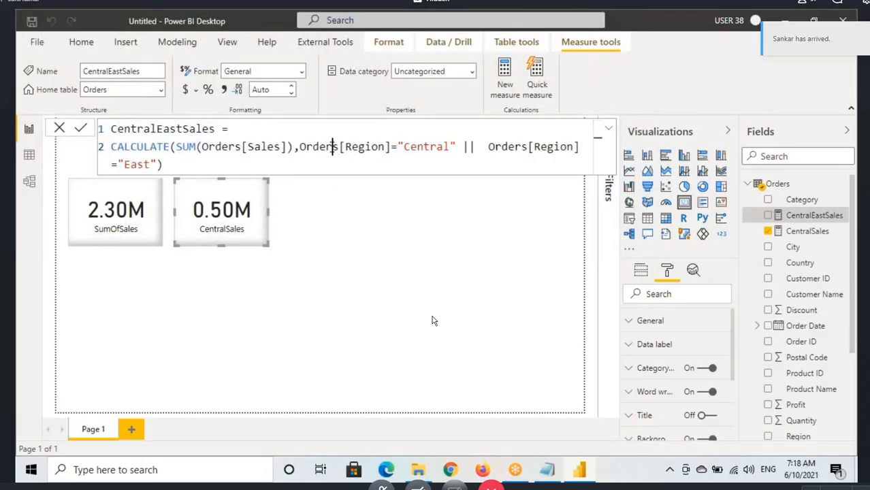
{"action": "left_click_drag", "start_coordinate": [332, 146], "coordinate": [437, 148]}
{"action": "left_click", "coordinate": [503, 149]}
{"action": "left_click", "coordinate": [138, 163]}
Step: Copy the full CentralEastSales formula into the Notepad notes below its task line, and open up blank lines below the Central task
{"action": "left_click_drag", "start_coordinate": [164, 165], "coordinate": [110, 129]}
{"action": "key", "text": "ctrl+c"}
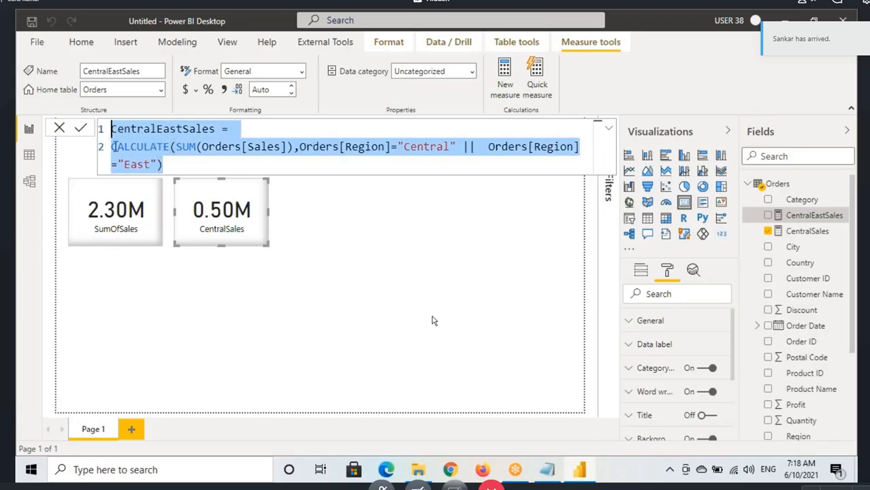
{"action": "left_click", "coordinate": [543, 469]}
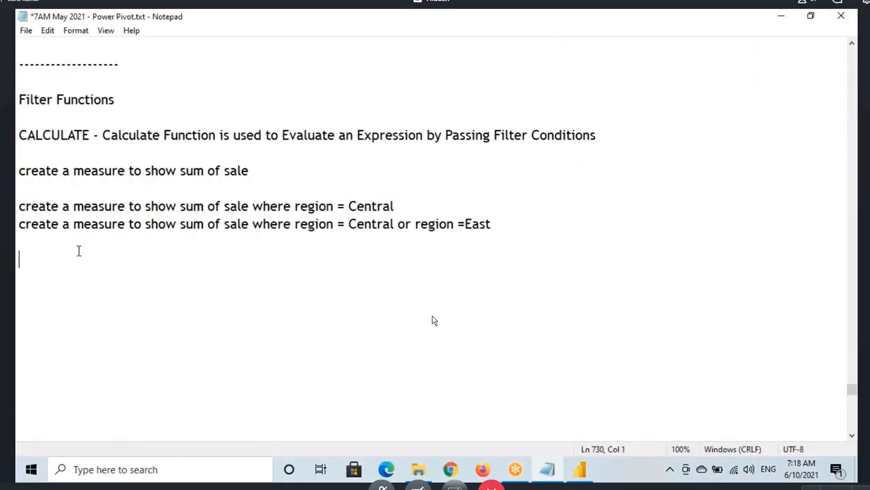
{"action": "key", "text": "ctrl+v"}
{"action": "left_click", "coordinate": [423, 206]}
{"action": "key", "text": "Return"}
{"action": "key", "text": "Return"}
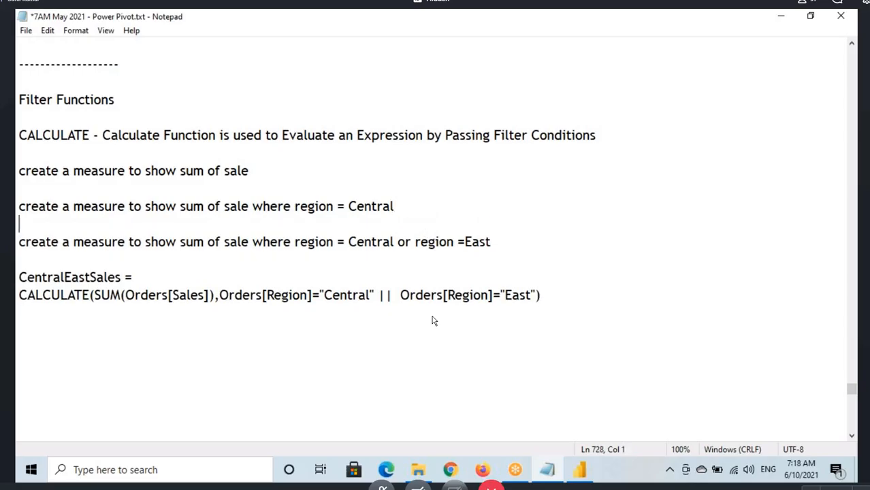
{"action": "left_click", "coordinate": [294, 206]}
Step: Copy the CentralSales formula from Power BI and paste it directly under the region = Central task in the Notepad notes
{"action": "left_click", "coordinate": [579, 470]}
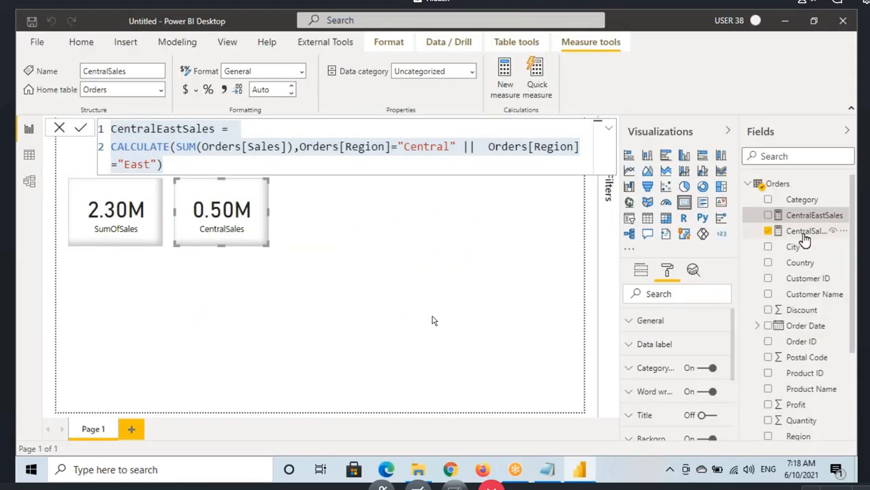
{"action": "left_click", "coordinate": [803, 235]}
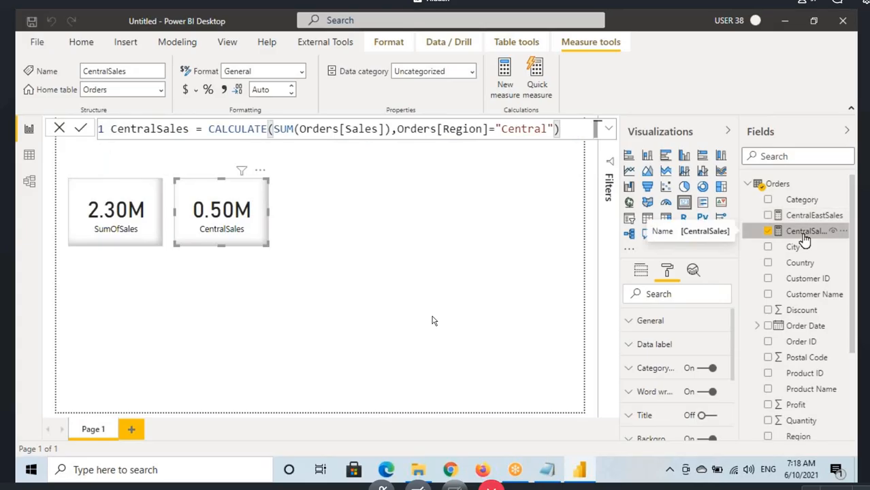
{"action": "left_click", "coordinate": [562, 133]}
{"action": "key", "text": "ctrl+a"}
{"action": "key", "text": "ctrl+c"}
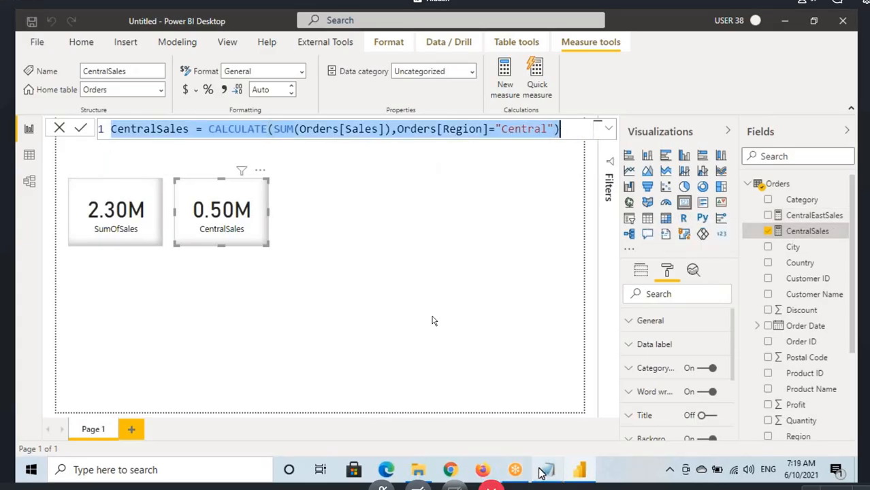
{"action": "key", "text": "alt+Tab"}
{"action": "left_click", "coordinate": [58, 272]}
{"action": "key", "text": "Return"}
{"action": "key", "text": "Return"}
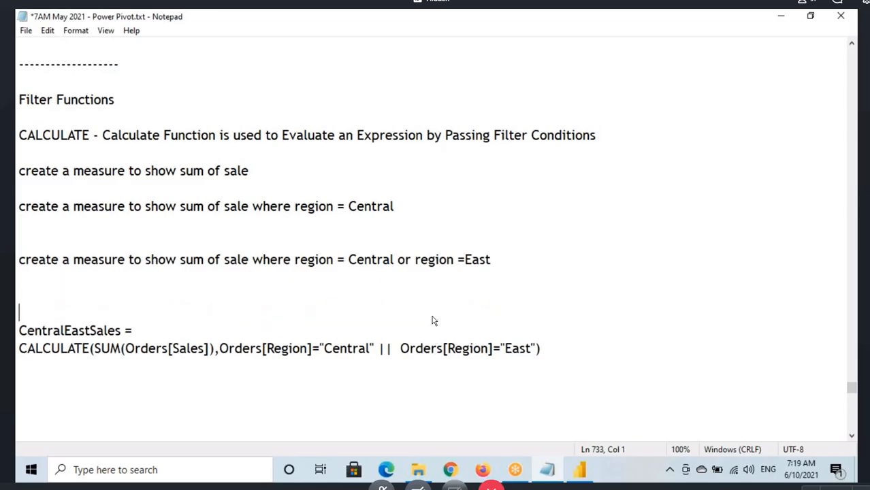
{"action": "left_click", "coordinate": [60, 226]}
{"action": "key", "text": "ctrl+v"}
{"action": "key", "text": "Return"}
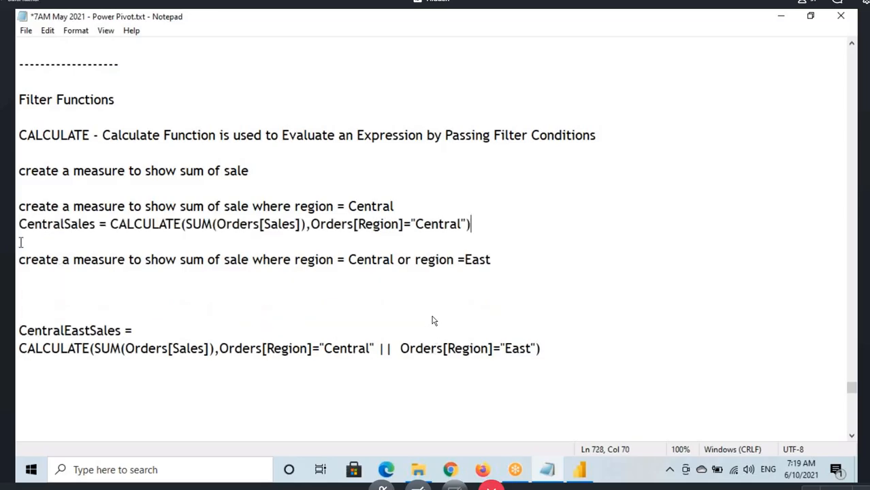
Step: Add a "--" separator below the CentralSales formula and remove the blank lines above the CentralEastSales formula
{"action": "type", "text": "--"}
{"action": "left_click", "coordinate": [492, 258]}
{"action": "key", "text": "Delete"}
{"action": "key", "text": "Delete"}
{"action": "key", "text": "Delete"}
Step: Make room under the sum of sale task and paste the SumOfSales formula from Power BI there
{"action": "left_click", "coordinate": [266, 178]}
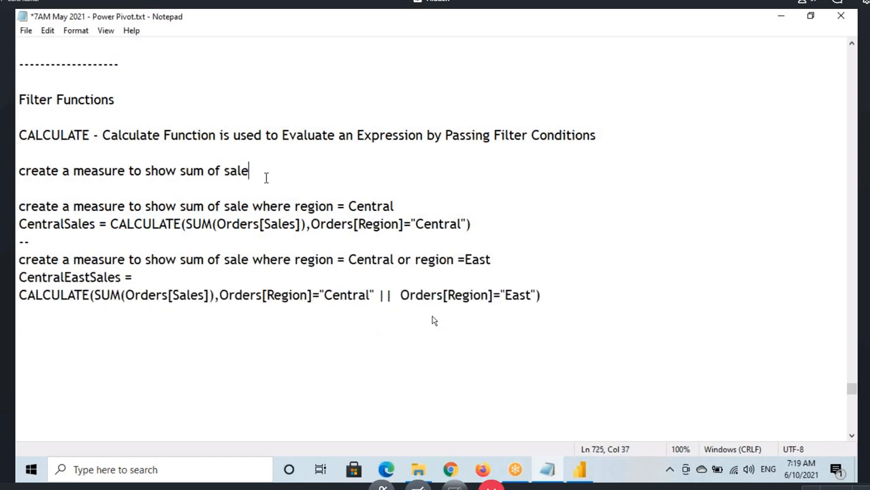
{"action": "key", "text": "Return"}
{"action": "key", "text": "Return"}
{"action": "key", "text": "alt+Tab"}
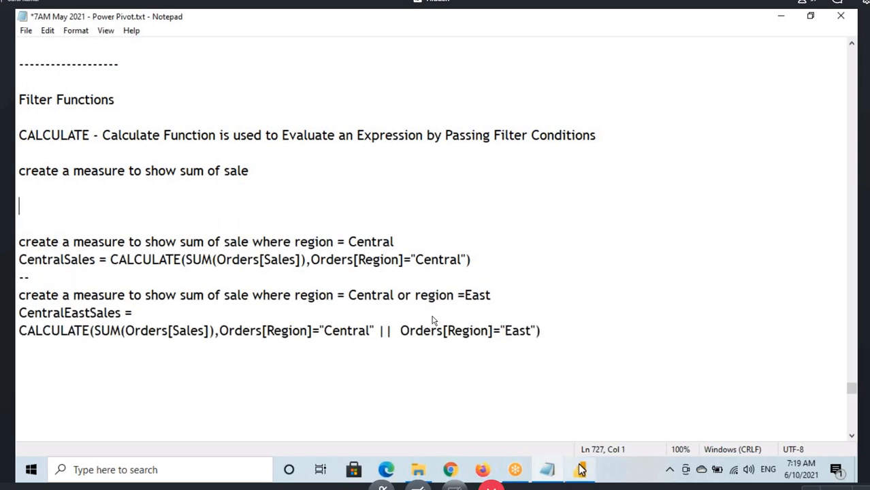
{"action": "scroll", "coordinate": [815, 339], "scroll_direction": "down", "scroll_amount": 3}
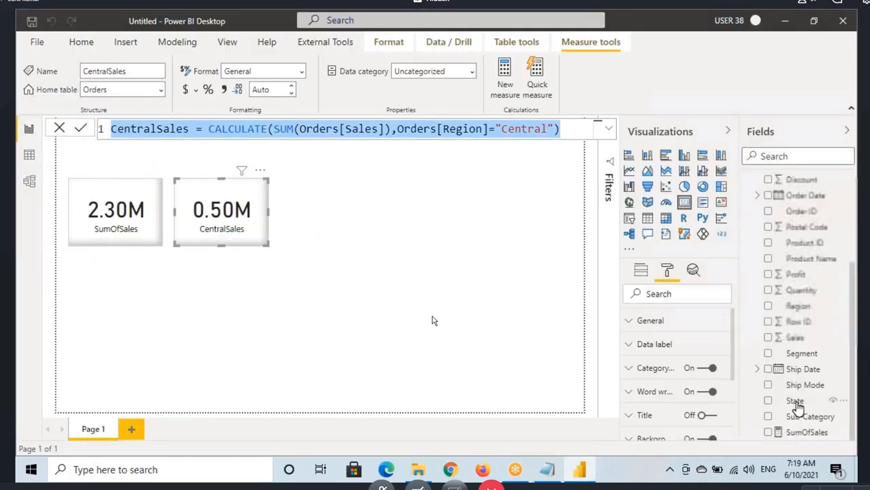
{"action": "left_click", "coordinate": [806, 432]}
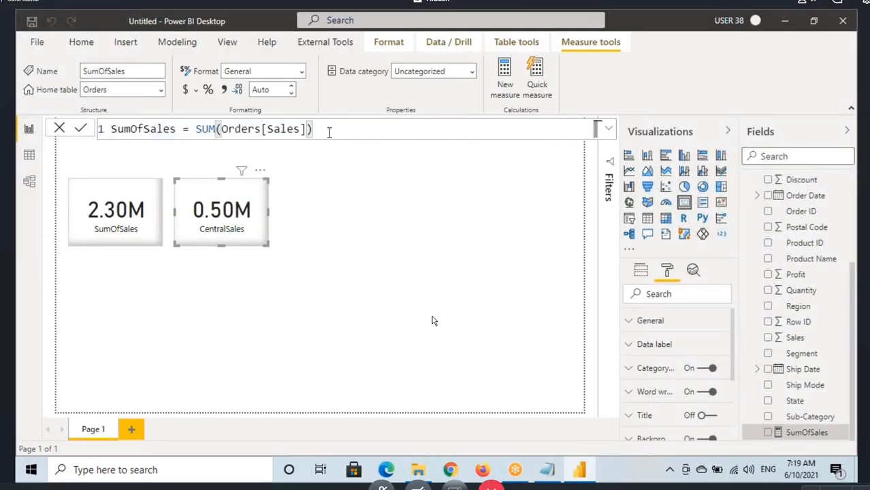
{"action": "key", "text": "ctrl+a"}
{"action": "key", "text": "ctrl+c"}
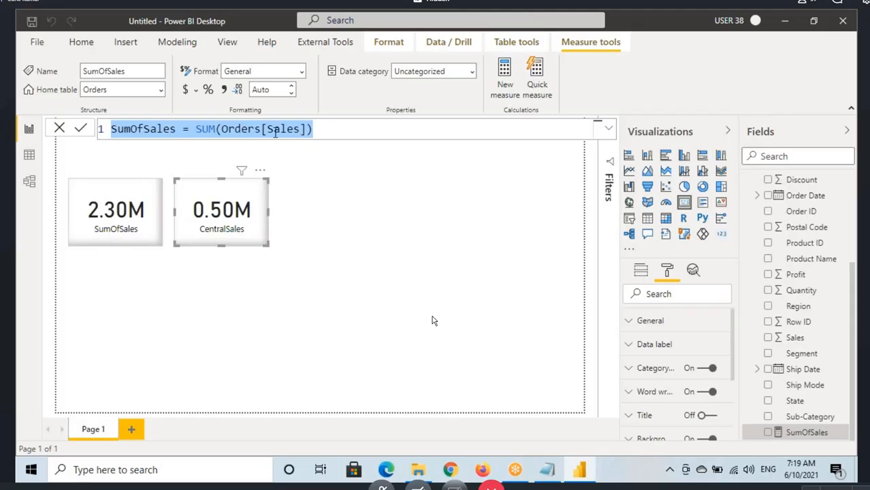
{"action": "key", "text": "alt+Tab"}
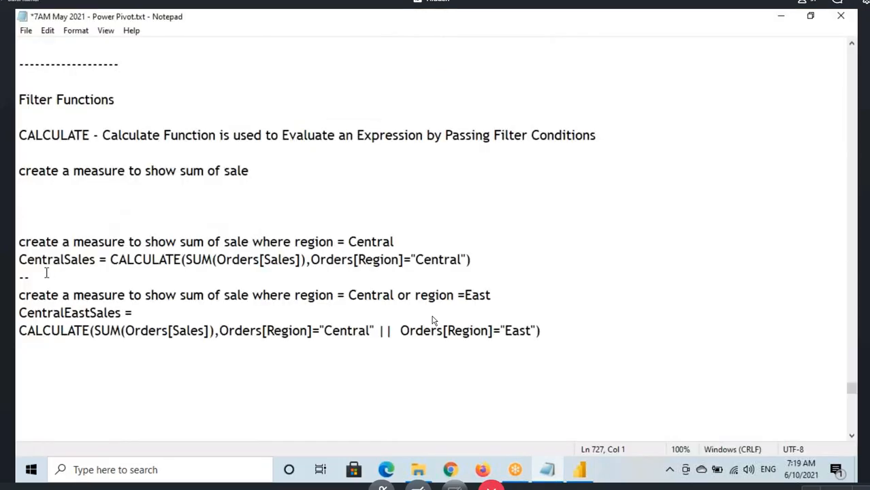
{"action": "left_click", "coordinate": [30, 188]}
{"action": "key", "text": "ctrl+v"}
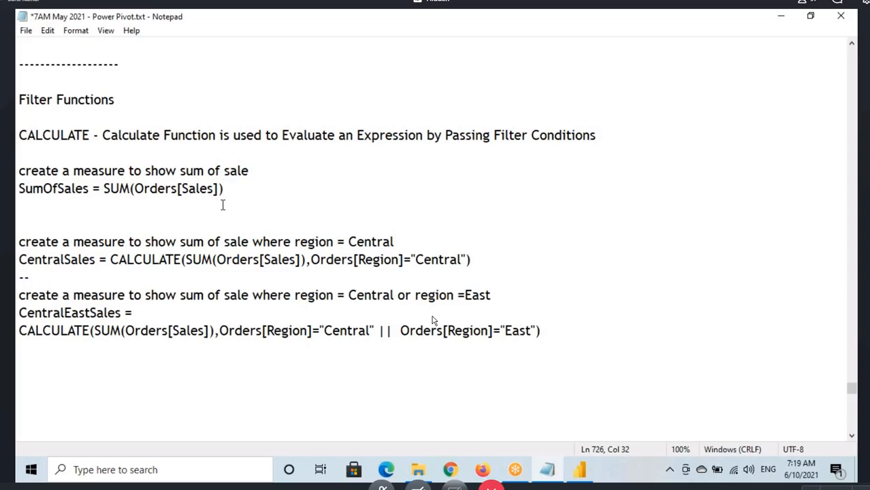
Step: Review the CentralEastSales formula in the notes, highlighting its SUM expression, both region conditions, and the || operator
{"action": "left_click_drag", "start_coordinate": [101, 332], "coordinate": [182, 333]}
{"action": "left_click_drag", "start_coordinate": [252, 332], "coordinate": [366, 338]}
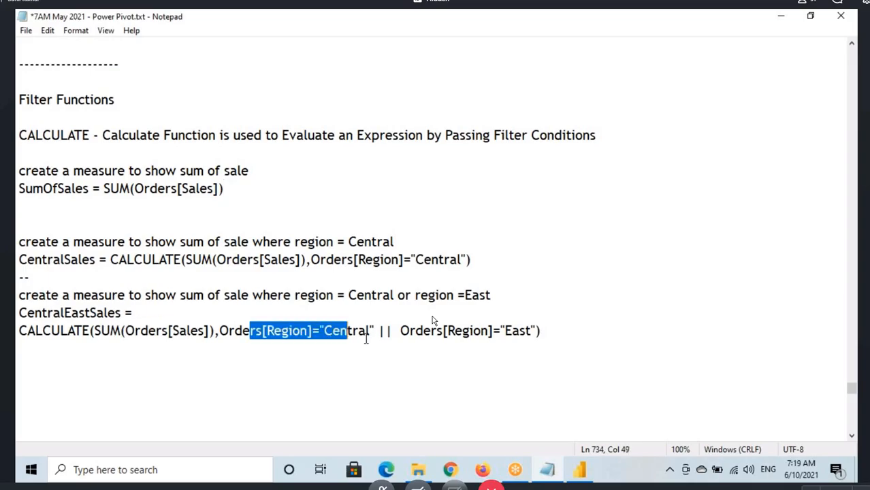
{"action": "left_click_drag", "start_coordinate": [430, 338], "coordinate": [500, 337]}
{"action": "left_click_drag", "start_coordinate": [377, 332], "coordinate": [406, 337]}
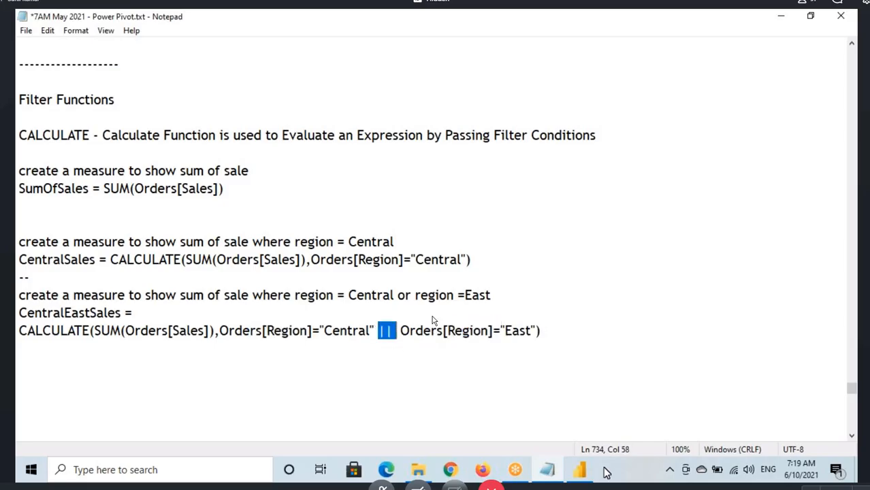
{"action": "left_click", "coordinate": [340, 345]}
{"action": "left_click", "coordinate": [332, 334]}
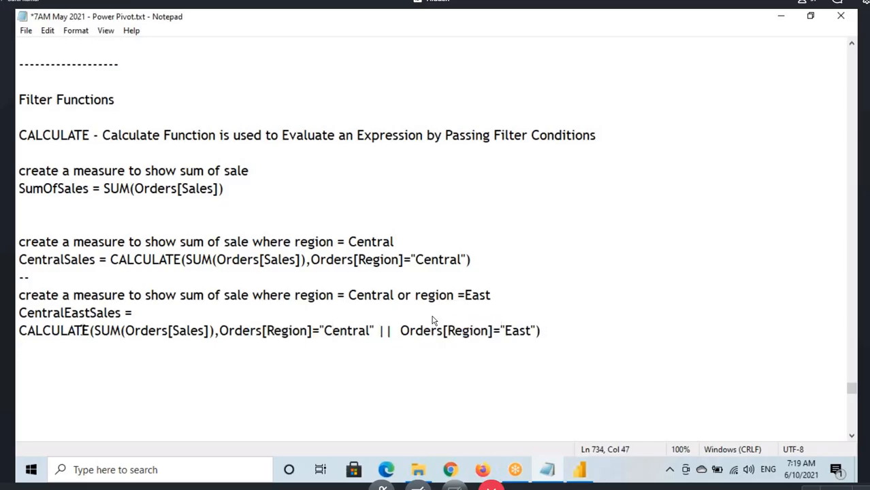
{"action": "left_click", "coordinate": [160, 332]}
{"action": "left_click", "coordinate": [500, 331]}
Step: Switch to Power BI and add a card visual showing CentralEastSales, aligned beside the CentralSales card
{"action": "left_click", "coordinate": [578, 469]}
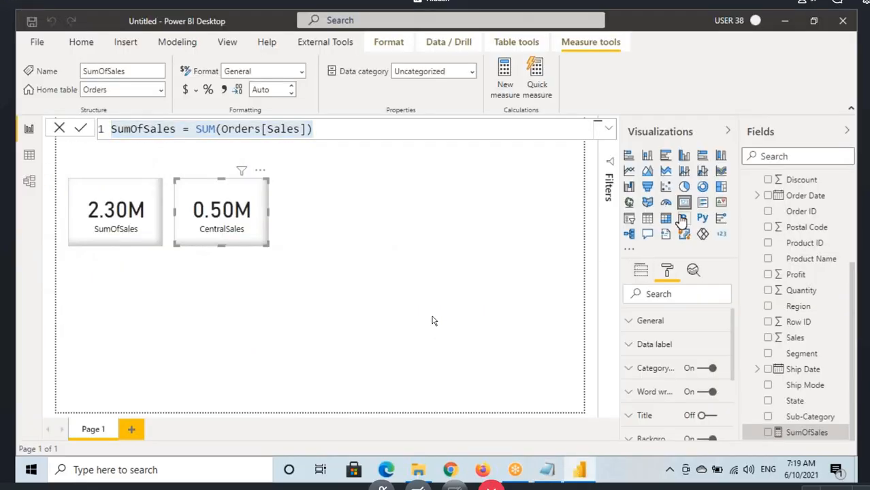
{"action": "left_click", "coordinate": [344, 266]}
{"action": "left_click", "coordinate": [417, 248]}
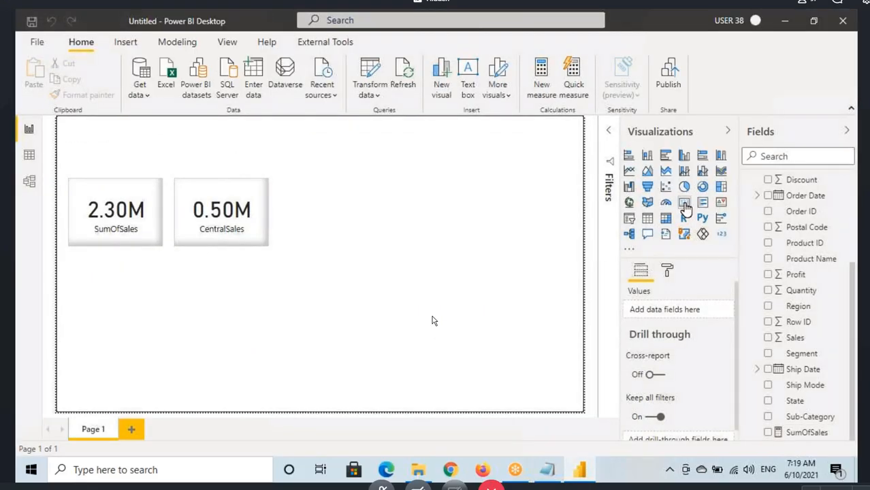
{"action": "left_click_drag", "start_coordinate": [163, 181], "coordinate": [325, 228]}
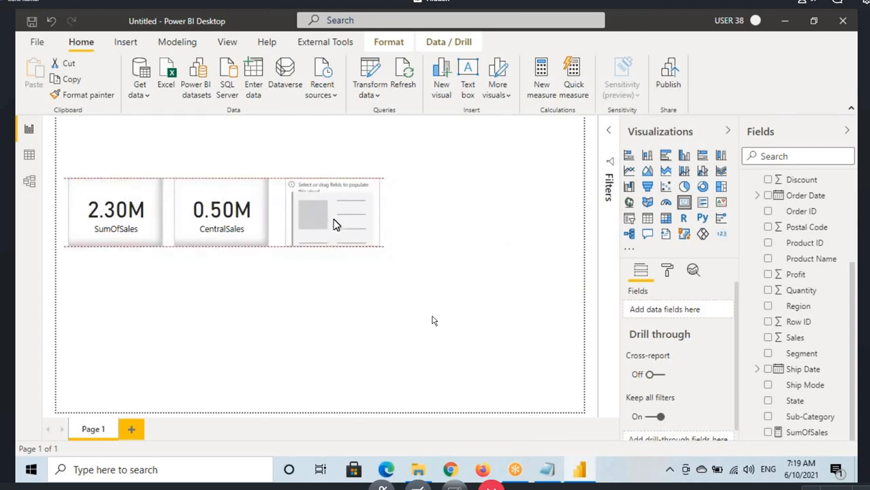
{"action": "scroll", "coordinate": [757, 308], "scroll_direction": "up", "scroll_amount": 4}
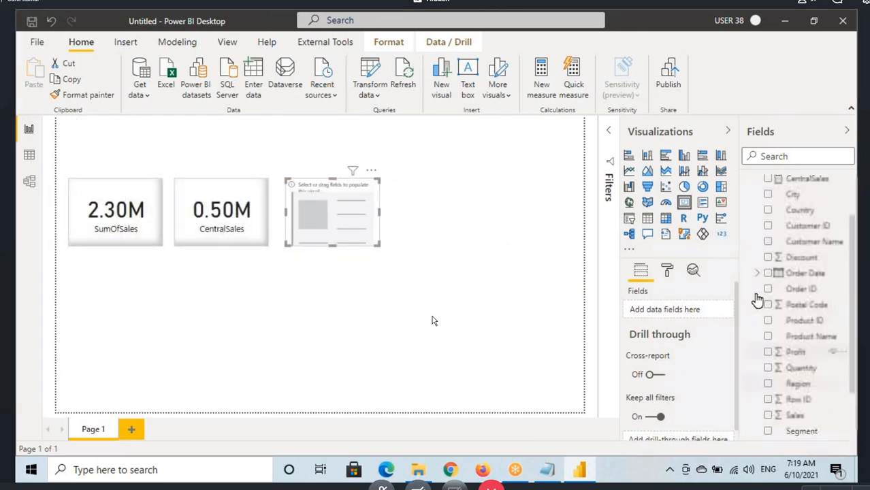
{"action": "left_click_drag", "start_coordinate": [806, 215], "coordinate": [330, 252]}
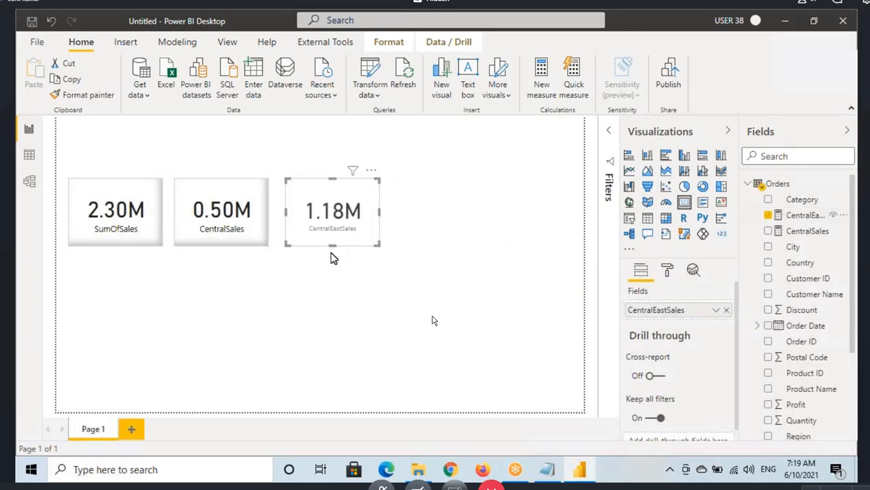
Step: Copy the CentralSales card's formatting to the CentralEastSales card with Format Painter, and clear the red annotations over the cards
{"action": "left_click", "coordinate": [248, 233]}
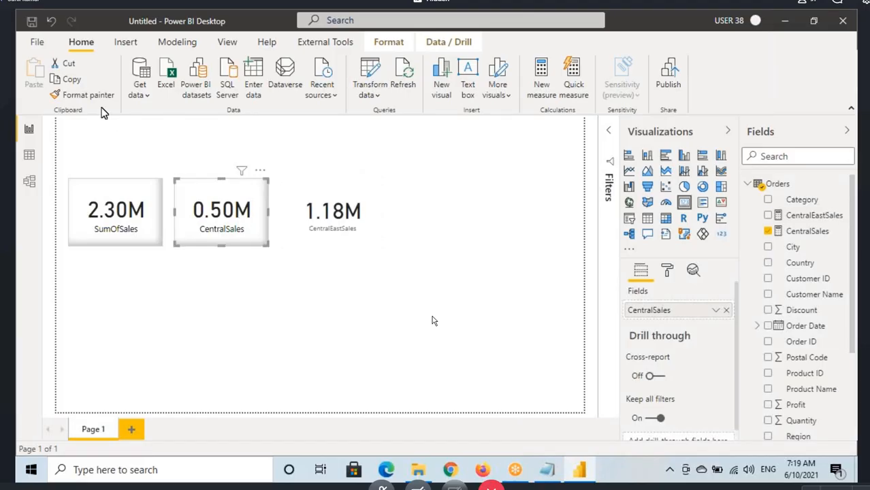
{"action": "left_click", "coordinate": [347, 227]}
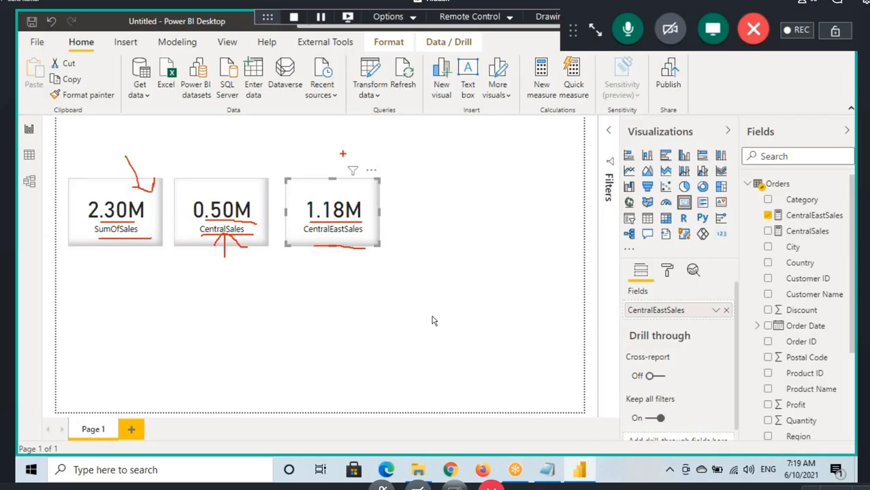
{"action": "key", "text": "Escape"}
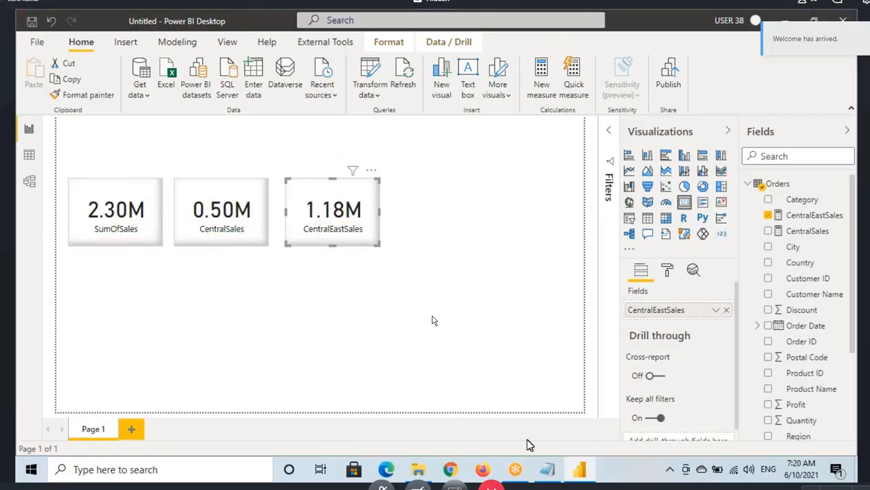
Step: Switch to Notepad, add a --- separator below the CentralEastSales formula, and copy the region = Central task wording beneath it
{"action": "left_click", "coordinate": [556, 471]}
{"action": "scroll", "coordinate": [431, 320], "scroll_direction": "down", "scroll_amount": 2}
{"action": "left_click", "coordinate": [431, 320]}
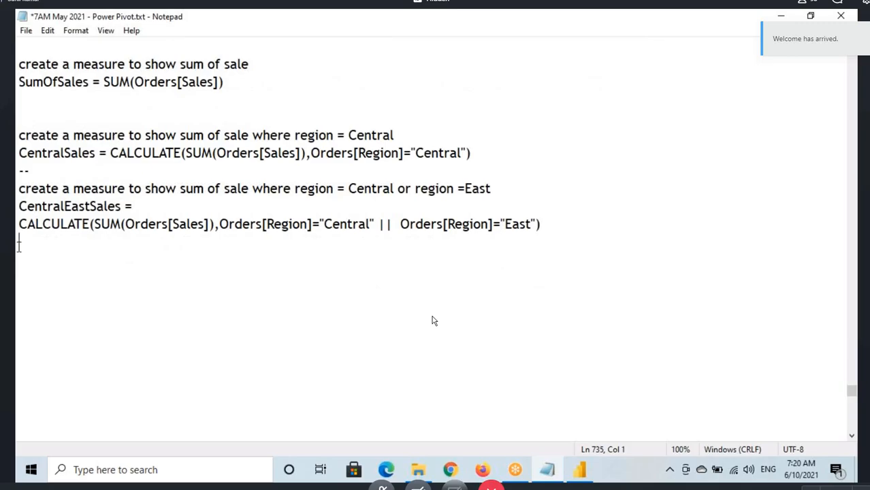
{"action": "type", "text": "---"}
{"action": "left_click_drag", "start_coordinate": [18, 188], "coordinate": [397, 189]}
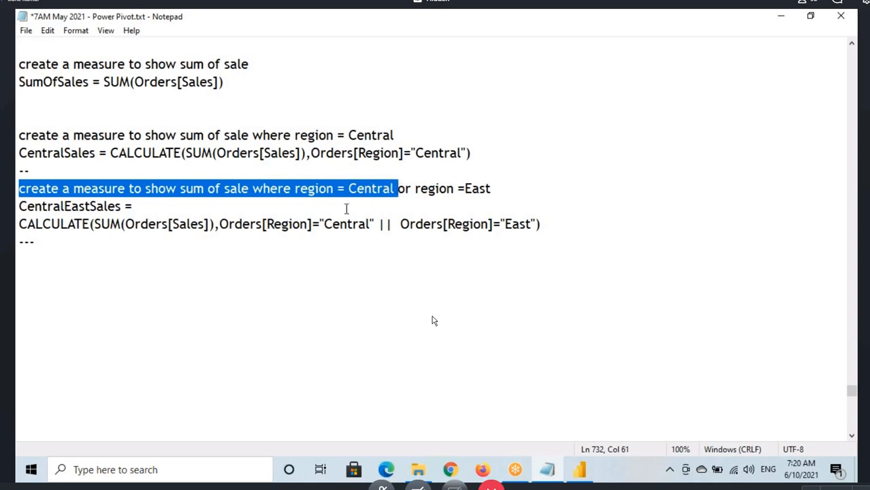
{"action": "key", "text": "ctrl+c"}
{"action": "left_click", "coordinate": [43, 272]}
{"action": "key", "text": "ctrl+v"}
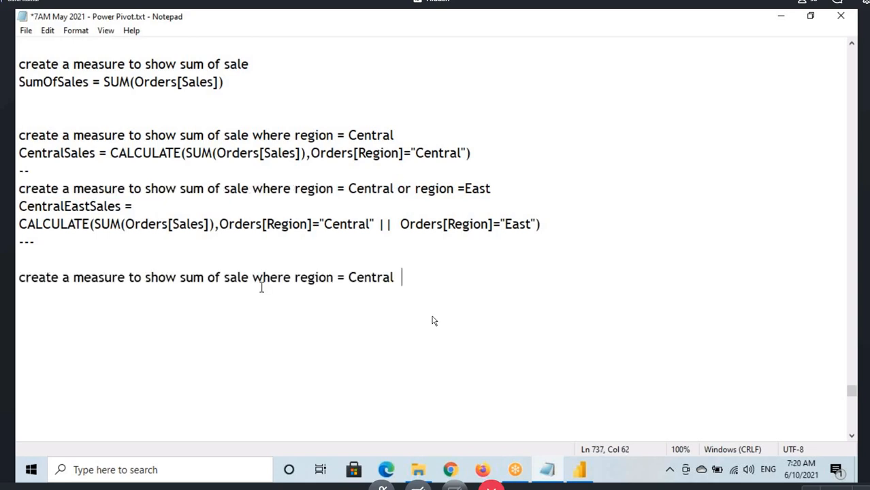
Step: Extend the copied task line with the condition and Category ="Technology"
{"action": "type", "text": "and Category "}
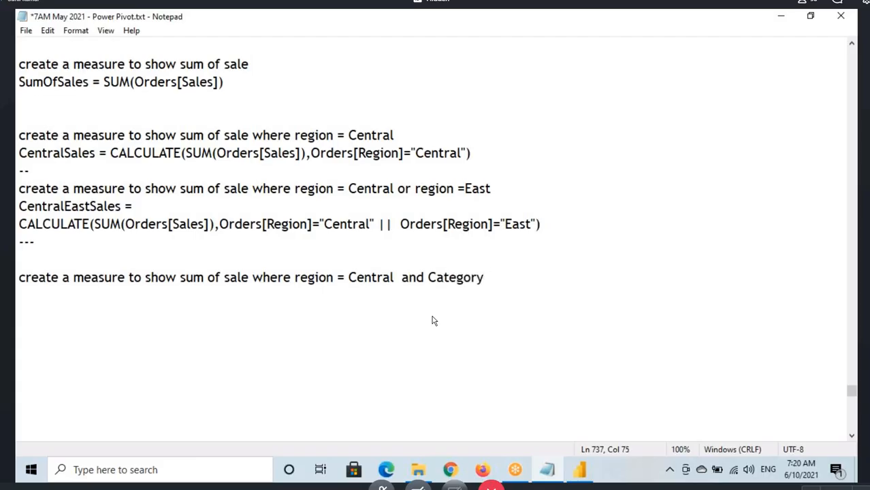
{"action": "type", "text": "=\"technology"}
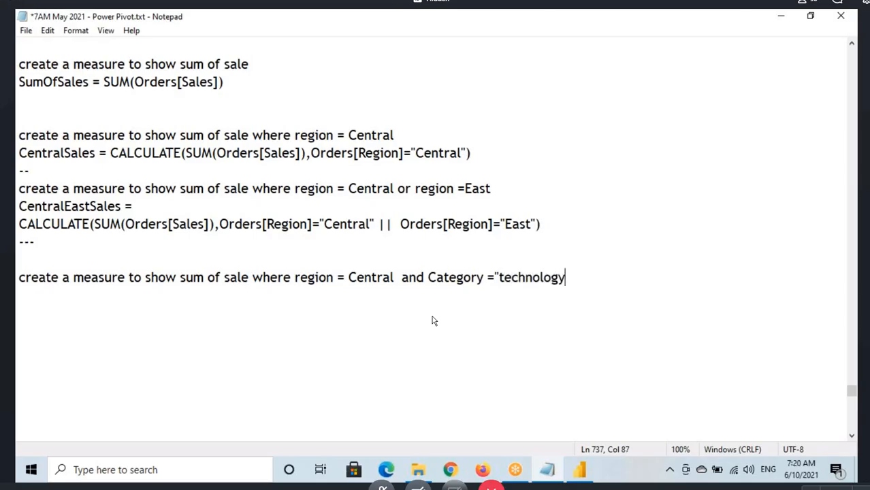
{"action": "left_click", "coordinate": [499, 278]}
{"action": "key", "text": "Delete"}
{"action": "type", "text": "T"}
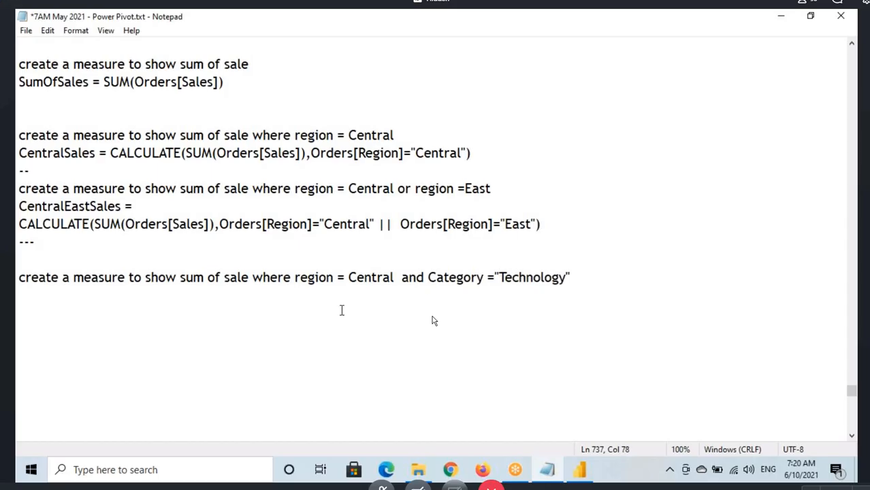
Step: Highlight the sum, Central and Technology parts of the new task line in turn
{"action": "left_click_drag", "start_coordinate": [178, 278], "coordinate": [205, 278]}
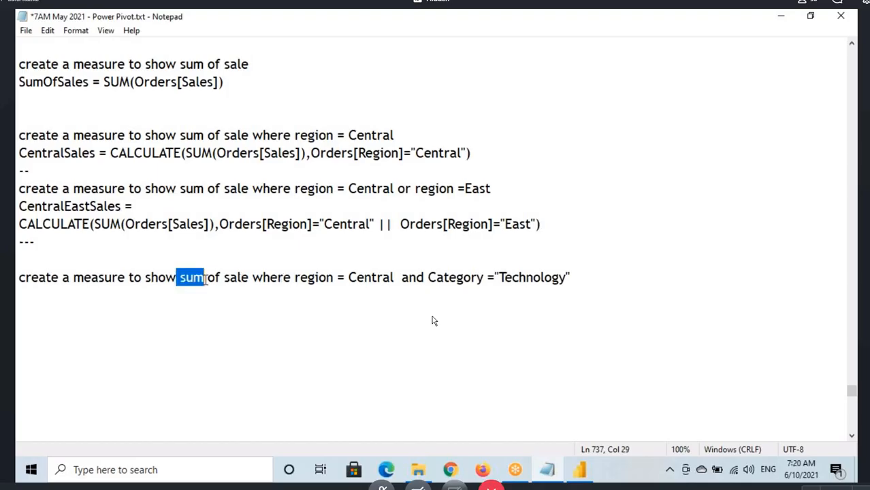
{"action": "left_click_drag", "start_coordinate": [326, 278], "coordinate": [398, 278]}
{"action": "left_click_drag", "start_coordinate": [463, 278], "coordinate": [579, 427]}
Step: Switch to Power BI and annotate the CentralSales card in red, circling its value and writing T, F and OS above it
{"action": "left_click", "coordinate": [579, 470]}
{"action": "left_click", "coordinate": [223, 219]}
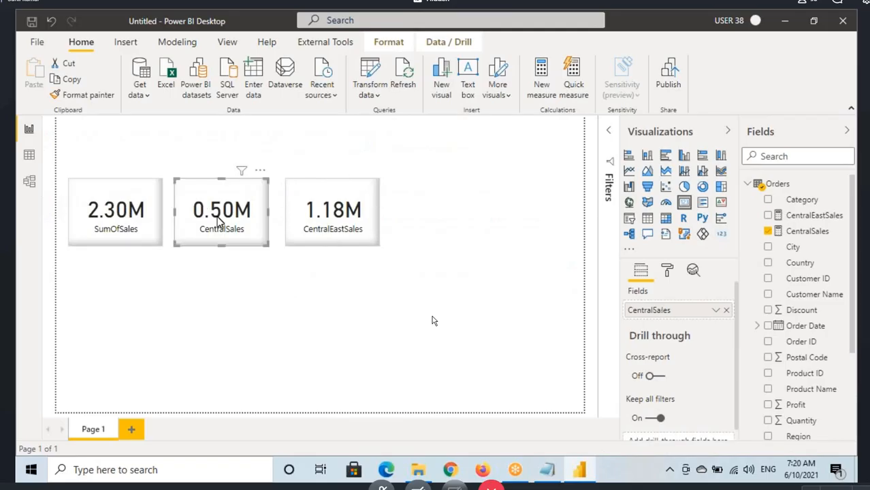
{"action": "mouse_move", "coordinate": [251, 183]}
{"action": "left_mouse_down"}
{"action": "mouse_move", "coordinate": [192, 216]}
{"action": "mouse_move", "coordinate": [264, 199]}
{"action": "mouse_move", "coordinate": [232, 184]}
{"action": "left_mouse_up"}
{"action": "left_click_drag", "start_coordinate": [200, 155], "coordinate": [219, 186]}
{"action": "mouse_move", "coordinate": [194, 179]}
{"action": "left_mouse_down"}
{"action": "mouse_move", "coordinate": [224, 192]}
{"action": "mouse_move", "coordinate": [218, 198]}
{"action": "left_mouse_up"}
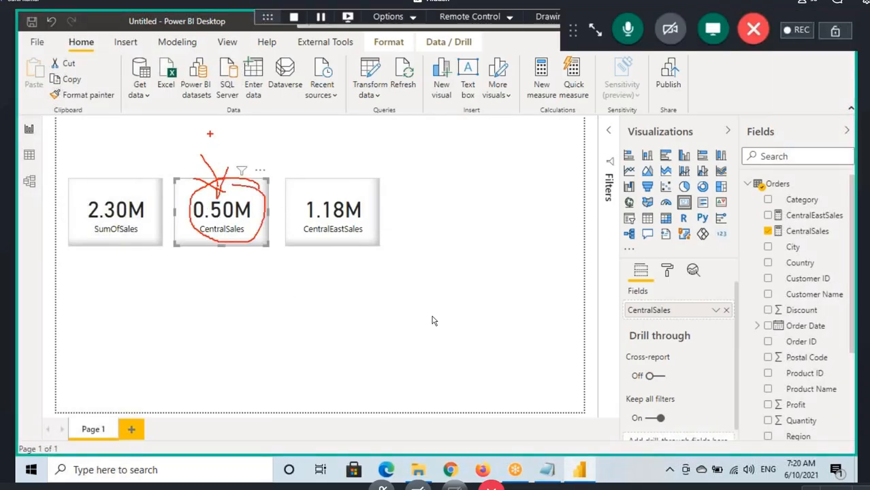
{"action": "mouse_move", "coordinate": [203, 126]}
{"action": "left_mouse_down"}
{"action": "mouse_move", "coordinate": [229, 126]}
{"action": "mouse_move", "coordinate": [233, 164]}
{"action": "mouse_move", "coordinate": [244, 170]}
{"action": "mouse_move", "coordinate": [205, 182]}
{"action": "left_mouse_up"}
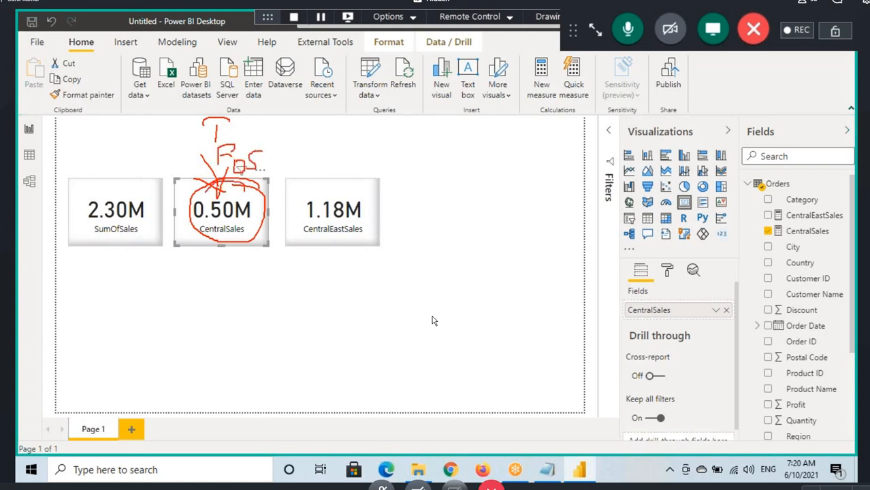
{"action": "mouse_move", "coordinate": [205, 235]}
{"action": "left_mouse_down"}
{"action": "mouse_move", "coordinate": [263, 211]}
{"action": "mouse_move", "coordinate": [232, 184]}
{"action": "mouse_move", "coordinate": [237, 107]}
{"action": "mouse_move", "coordinate": [245, 173]}
{"action": "left_mouse_up"}
{"action": "left_click_drag", "start_coordinate": [238, 106], "coordinate": [264, 162]}
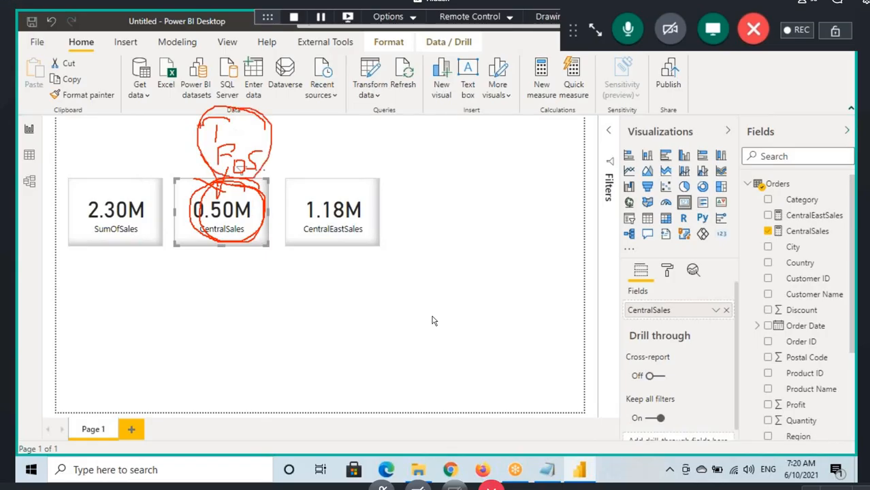
{"action": "left_click_drag", "start_coordinate": [194, 96], "coordinate": [220, 114]}
{"action": "left_click_drag", "start_coordinate": [233, 120], "coordinate": [264, 110]}
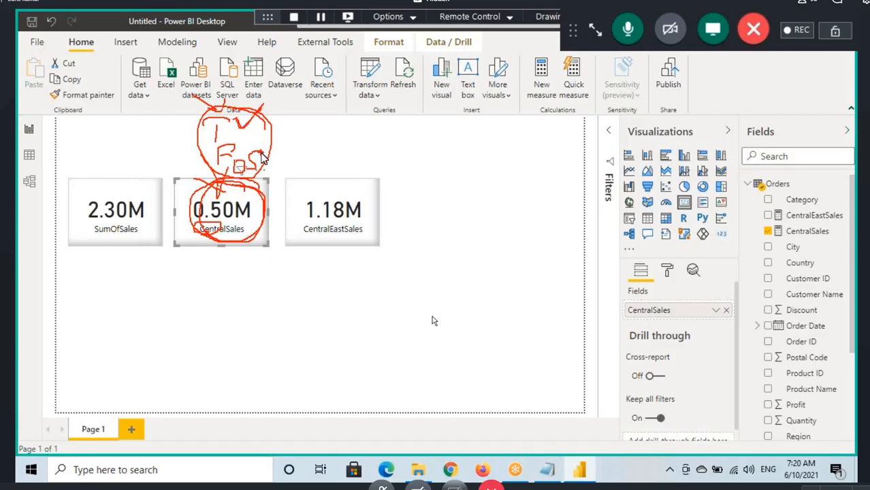
Step: Create a new measure in the Orders table and name it CentralTechnologySales
{"action": "left_click", "coordinate": [777, 184]}
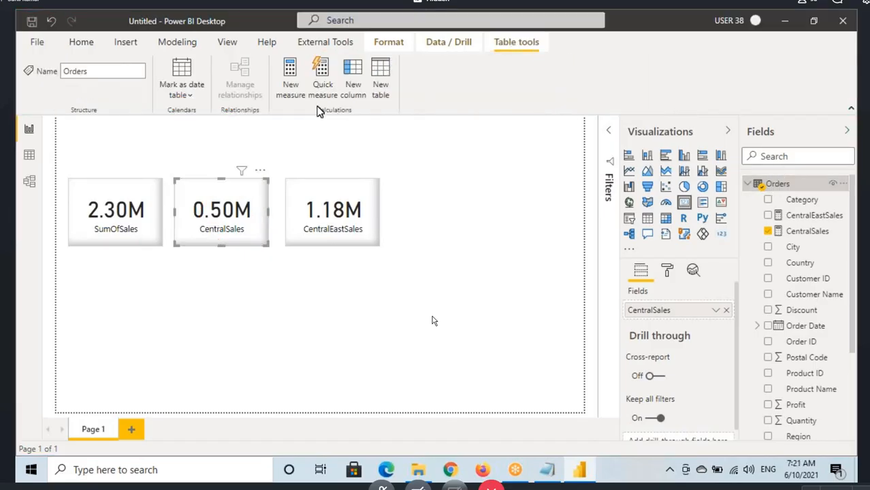
{"action": "left_click", "coordinate": [291, 84]}
{"action": "type", "text": "Central"}
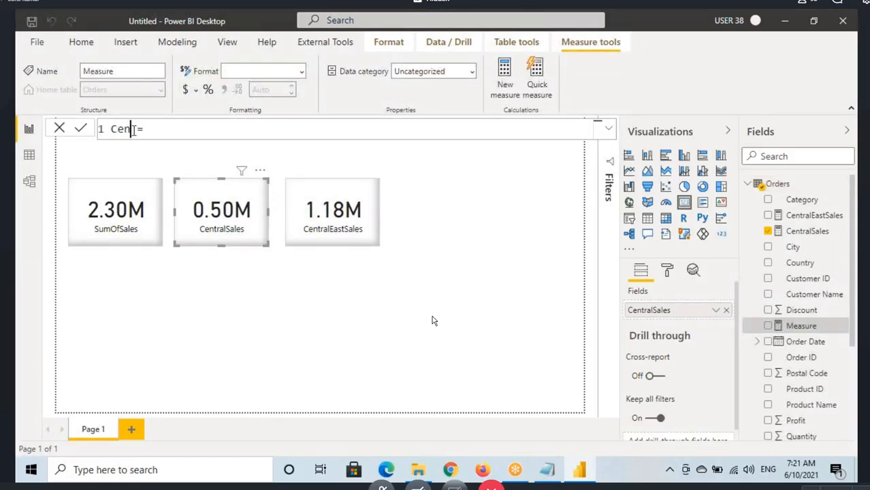
{"action": "type", "text": "Texhnology"}
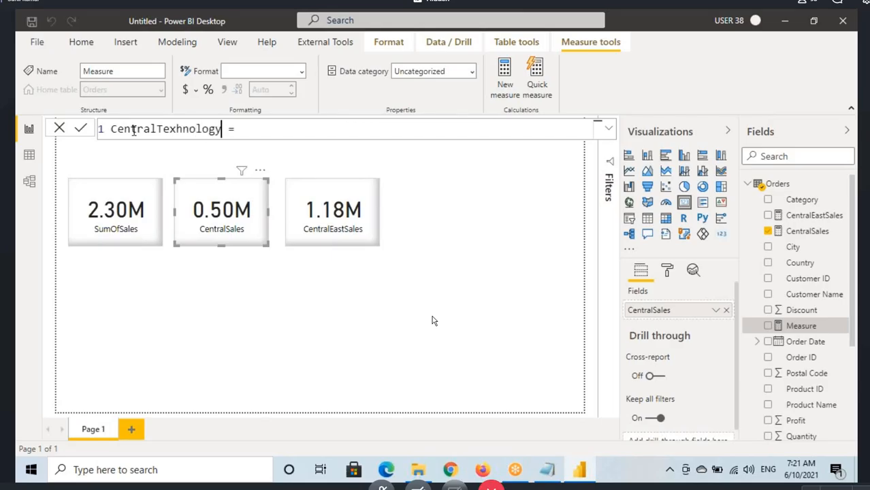
{"action": "left_click", "coordinate": [175, 130]}
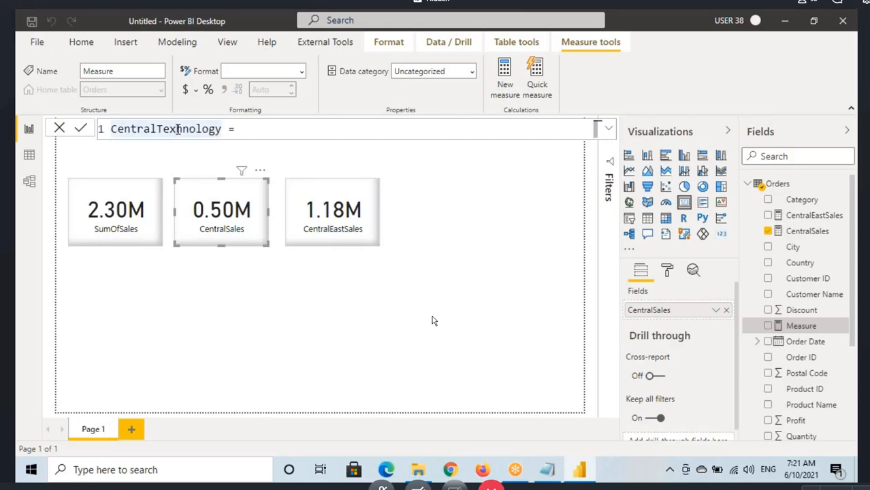
{"action": "key", "text": "BackSpace"}
{"action": "type", "text": "c"}
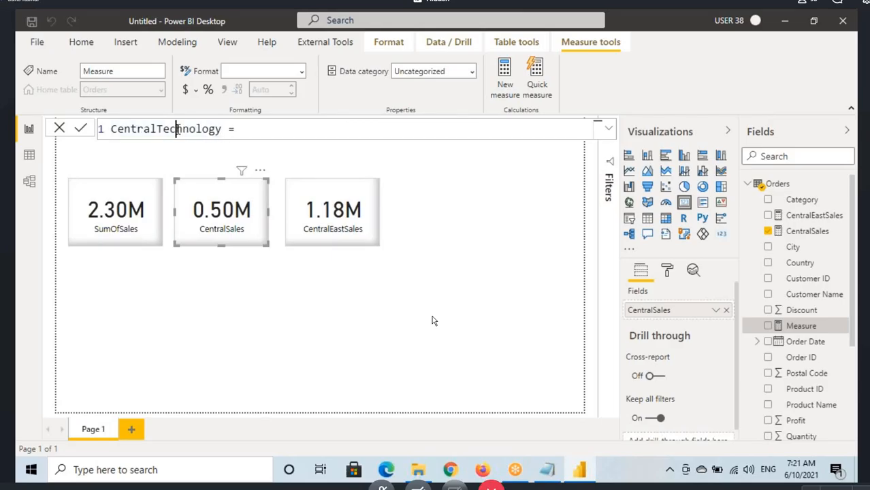
{"action": "left_click", "coordinate": [222, 129]}
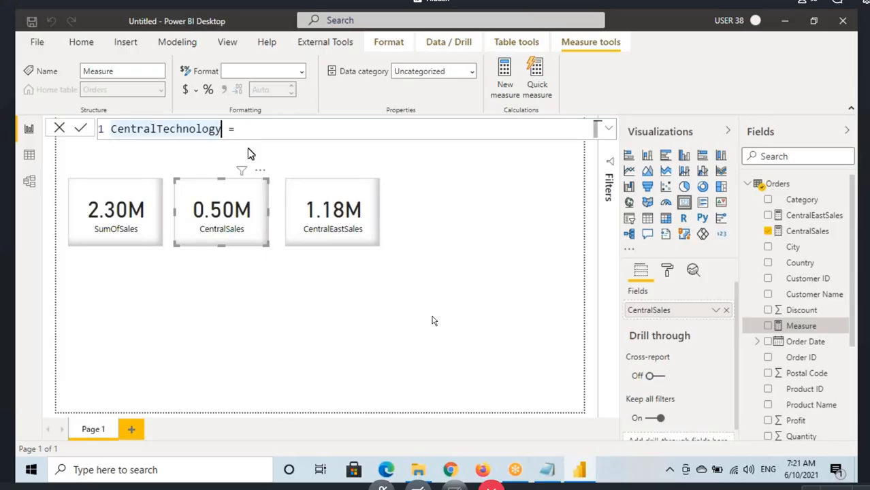
{"action": "type", "text": "Sales"}
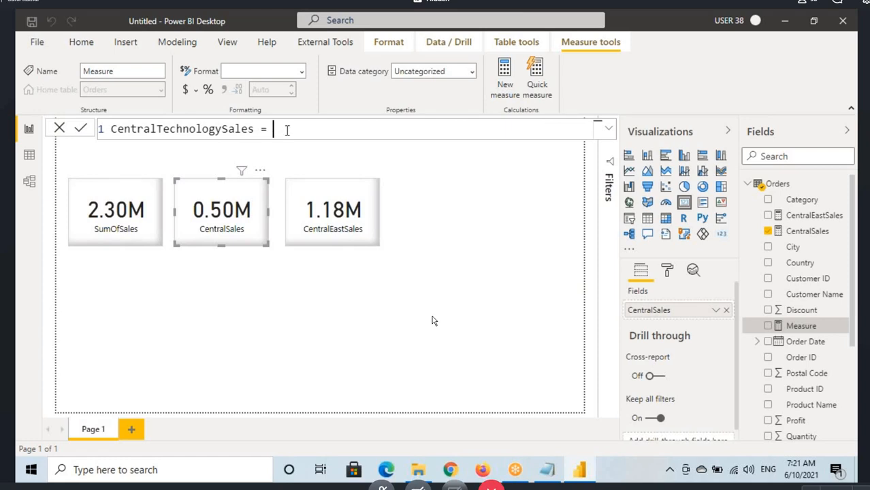
{"action": "type", "text": "c"}
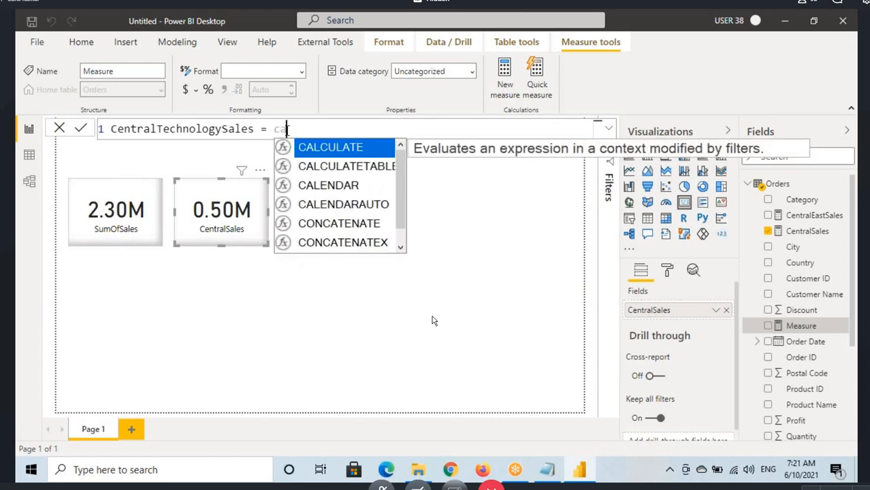
Step: Begin the measure's expression on a second line with CALCULATE(SUM(Orders[Sales])
{"action": "key", "text": "BackSpace"}
{"action": "key", "text": "shift+Return"}
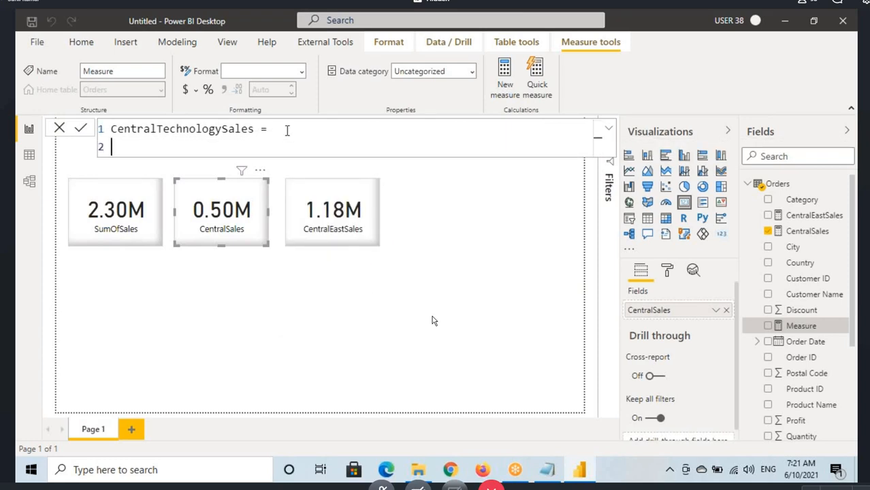
{"action": "type", "text": "CALCULATE("}
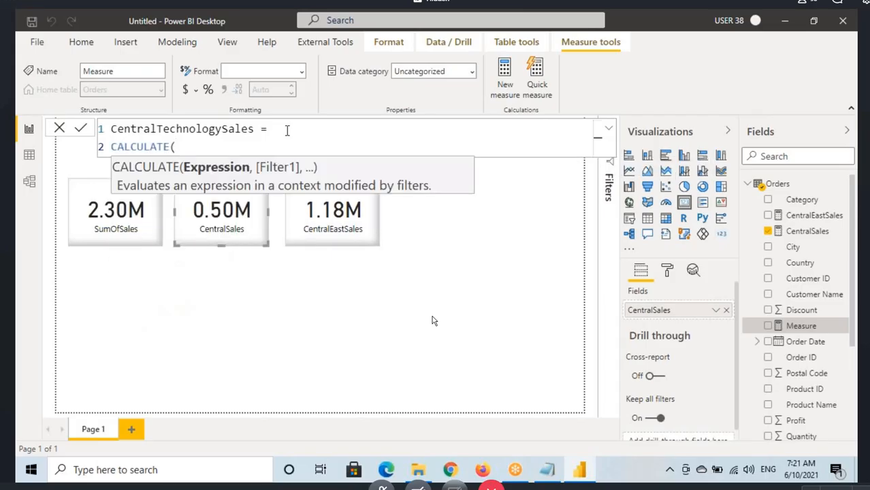
{"action": "type", "text": "SUM(sale"}
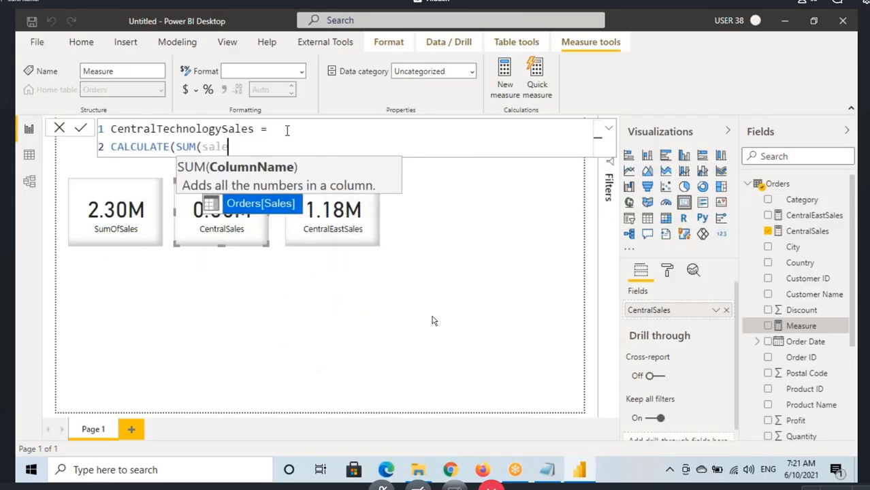
{"action": "key", "text": "Tab"}
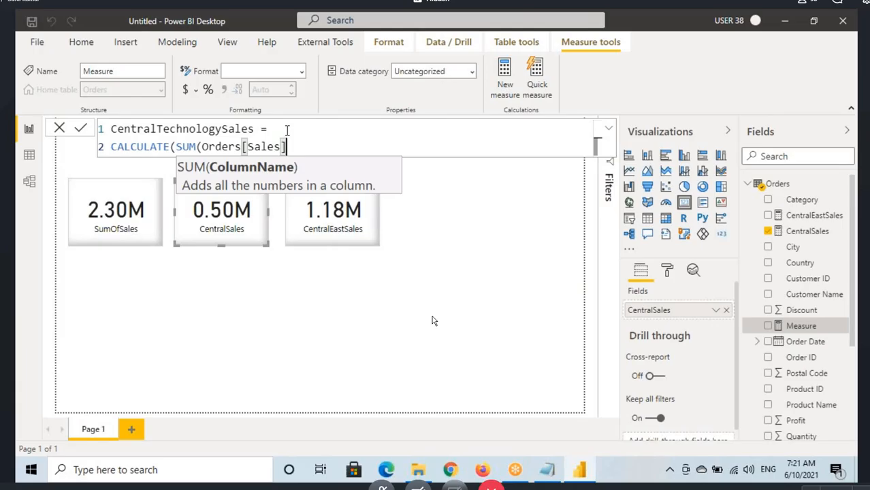
{"action": "type", "text": "),"}
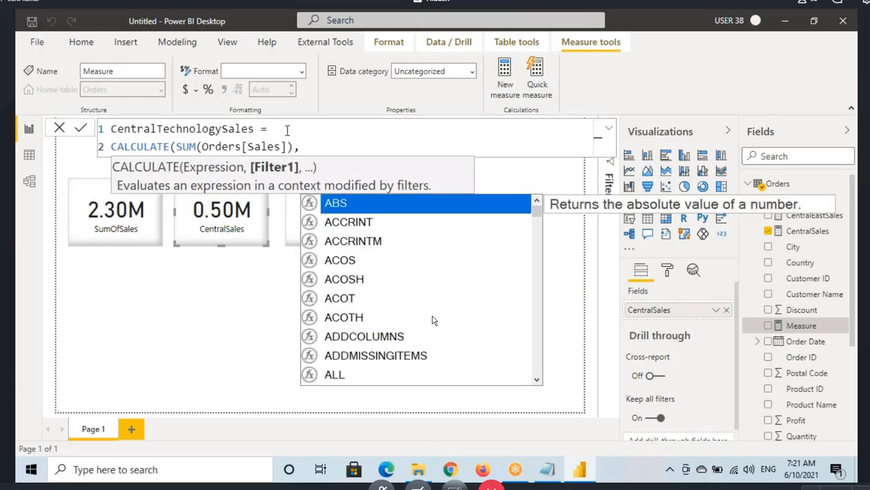
{"action": "type", "text": "regio"}
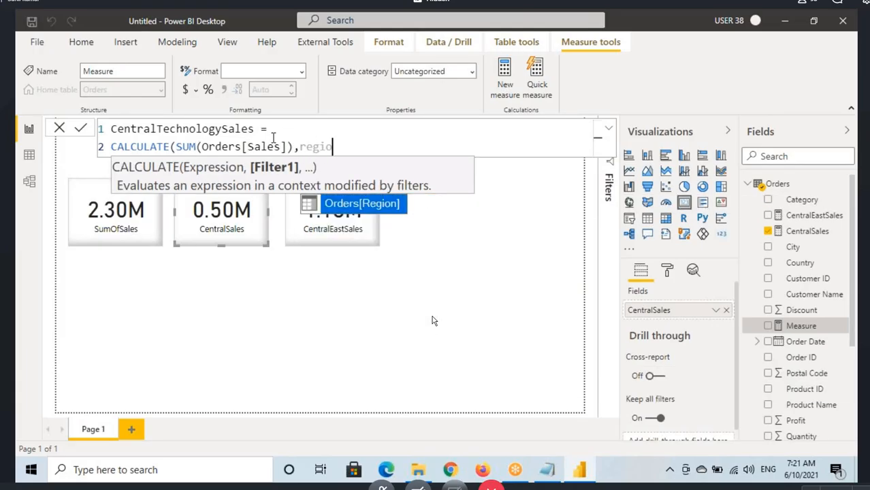
Step: Add Orders[Region]="Central" as the first CALCULATE filter, followed by a comma for another condition
{"action": "key", "text": "Tab"}
{"action": "type", "text": "=\""}
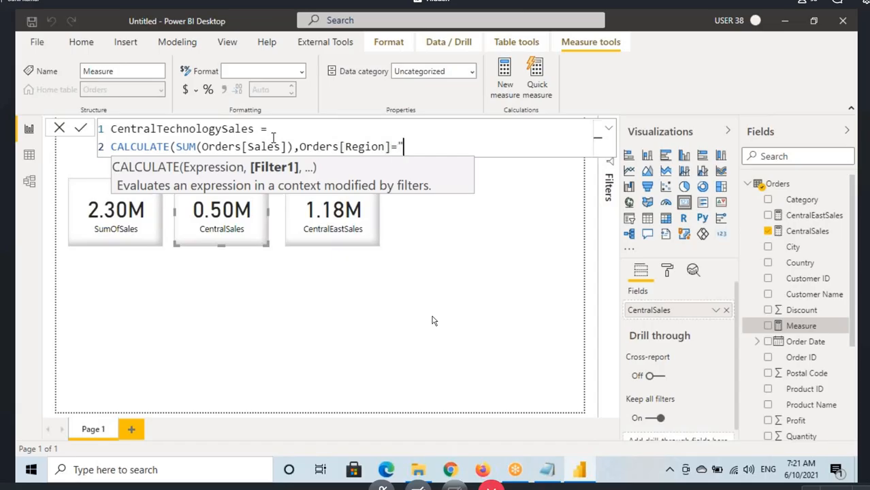
{"action": "type", "text": "Central\""}
{"action": "left_click_drag", "start_coordinate": [312, 146], "coordinate": [420, 146]}
{"action": "left_click", "coordinate": [478, 146]}
{"action": "type", "text": ","}
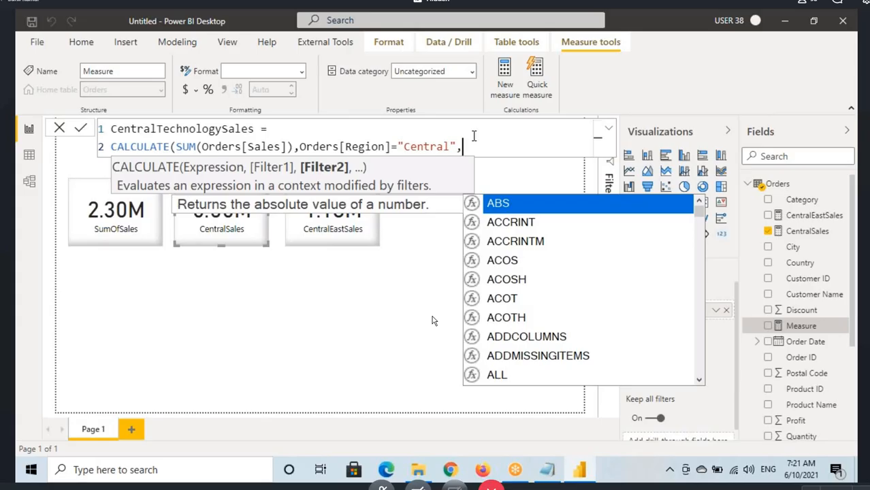
Step: Switch to Notepad and highlight the word and between the region and category conditions
{"action": "key", "text": "Escape"}
{"action": "left_click", "coordinate": [546, 469]}
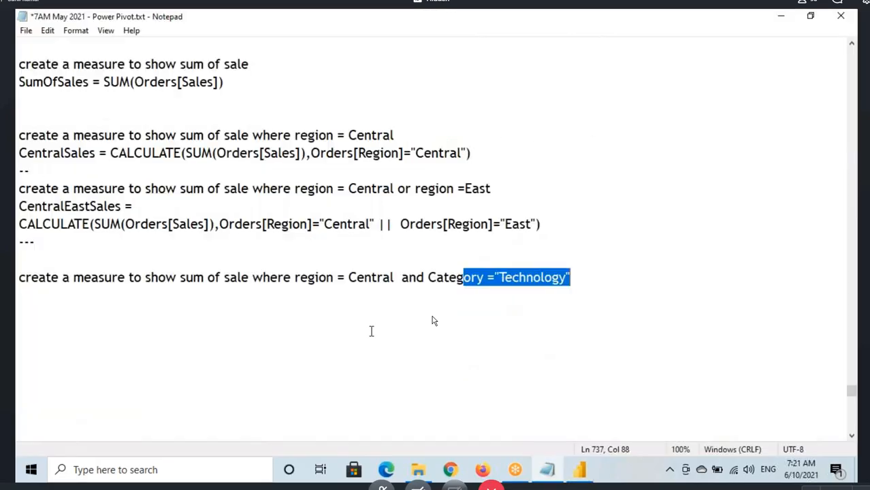
{"action": "mouse_move", "coordinate": [407, 277]}
{"action": "left_mouse_down"}
{"action": "mouse_move", "coordinate": [436, 277]}
{"action": "mouse_move", "coordinate": [419, 277]}
{"action": "left_mouse_up"}
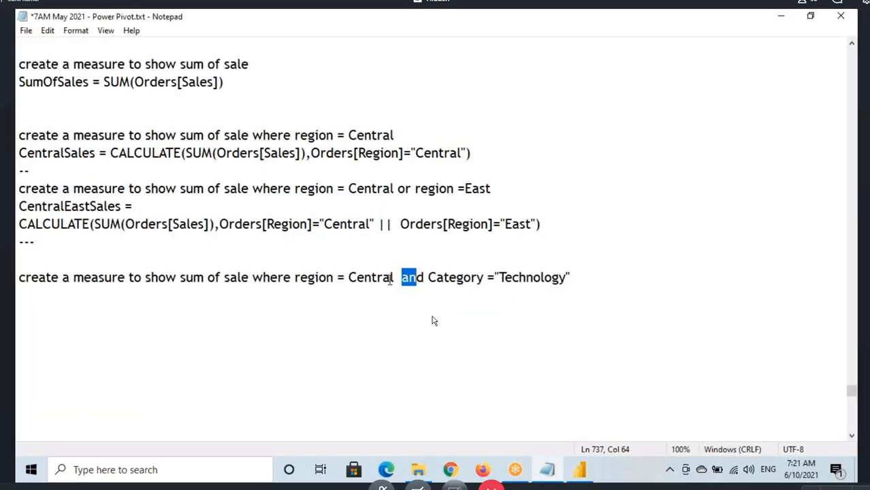
Step: Return to Power BI and add Orders[Category]="Technology" as the second CALCULATE filter
{"action": "key", "text": "alt+Tab"}
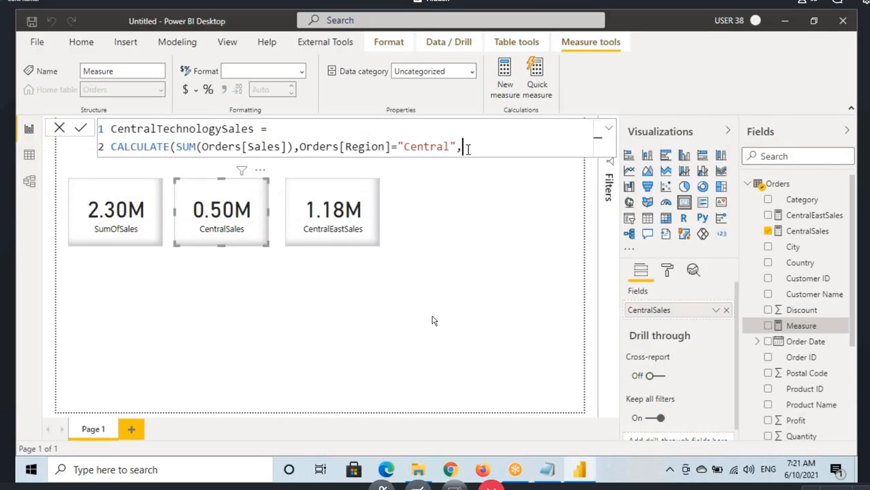
{"action": "type", "text": "cate"}
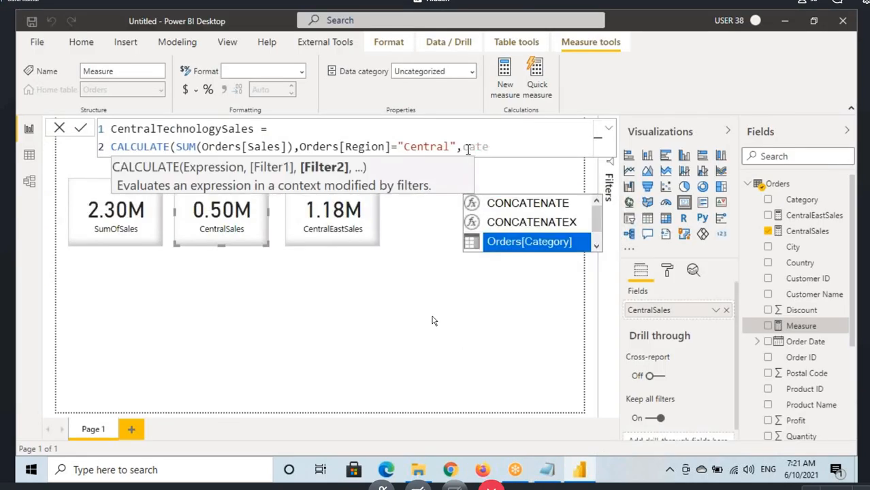
{"action": "key", "text": "Tab"}
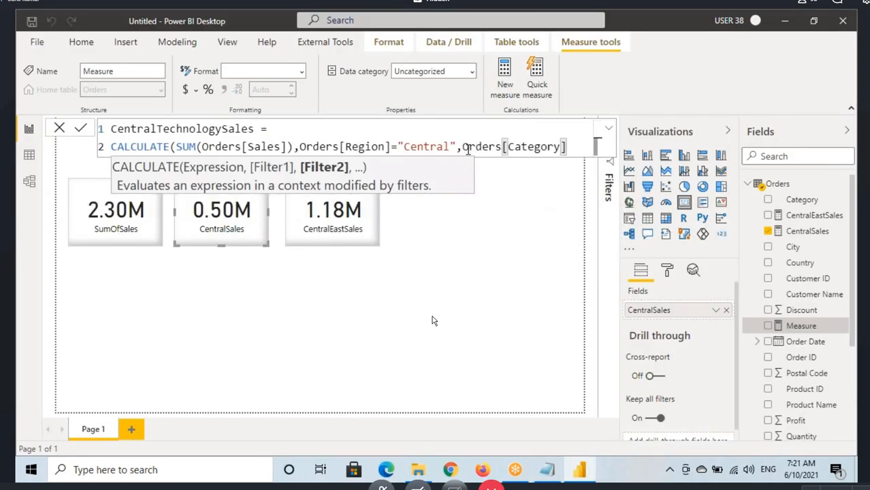
{"action": "type", "text": "=\""}
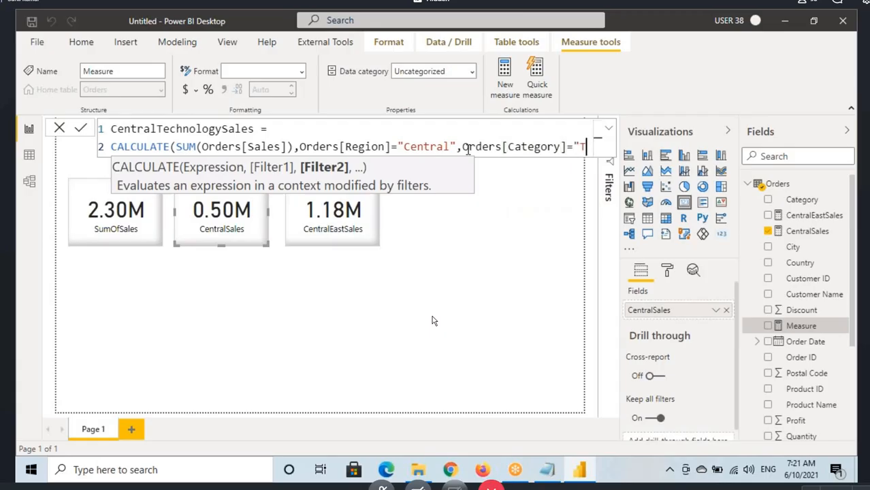
{"action": "type", "text": "Technology\""}
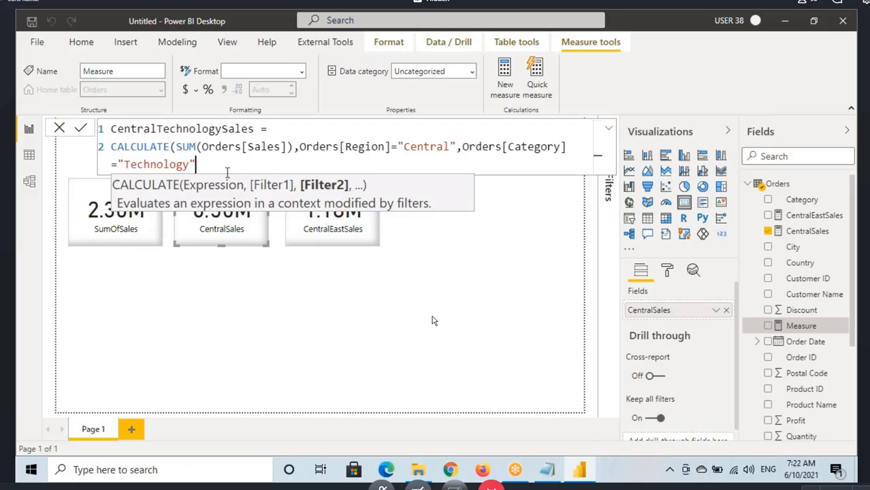
{"action": "type", "text": ")"}
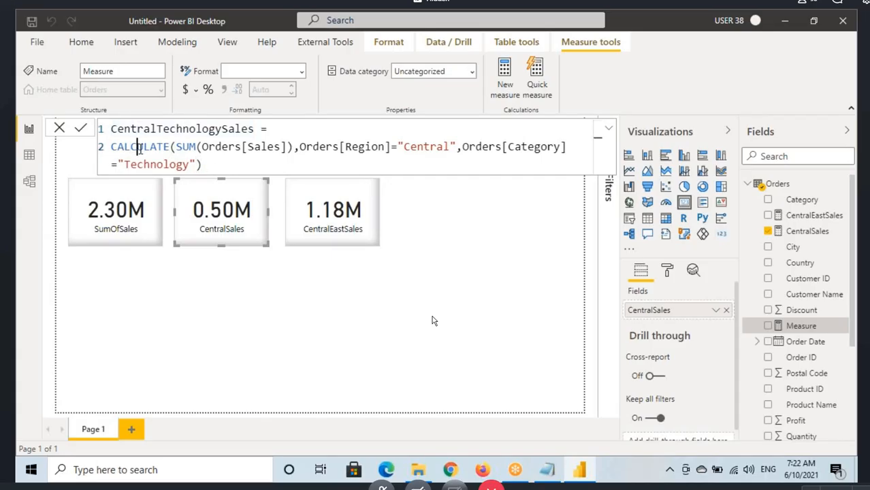
Step: Close the CALCULATE expression with a parenthesis and review its SUM argument and region filter
{"action": "left_click", "coordinate": [197, 146]}
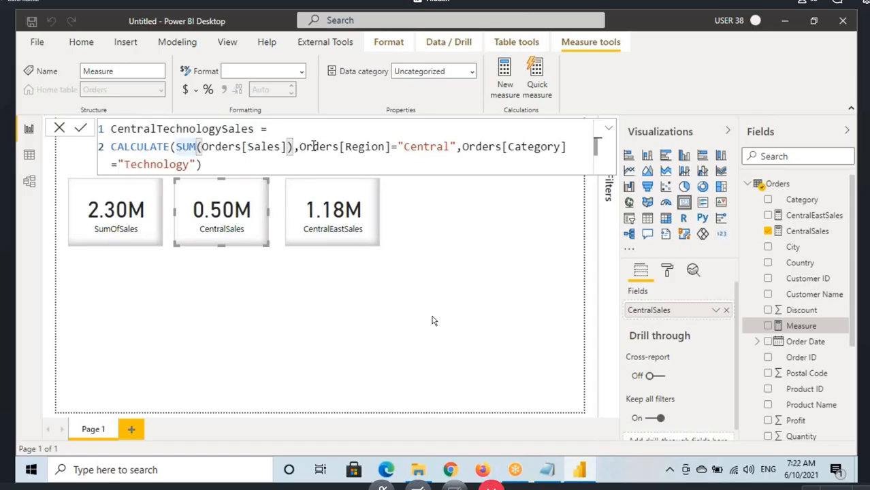
{"action": "left_click_drag", "start_coordinate": [326, 147], "coordinate": [430, 146]}
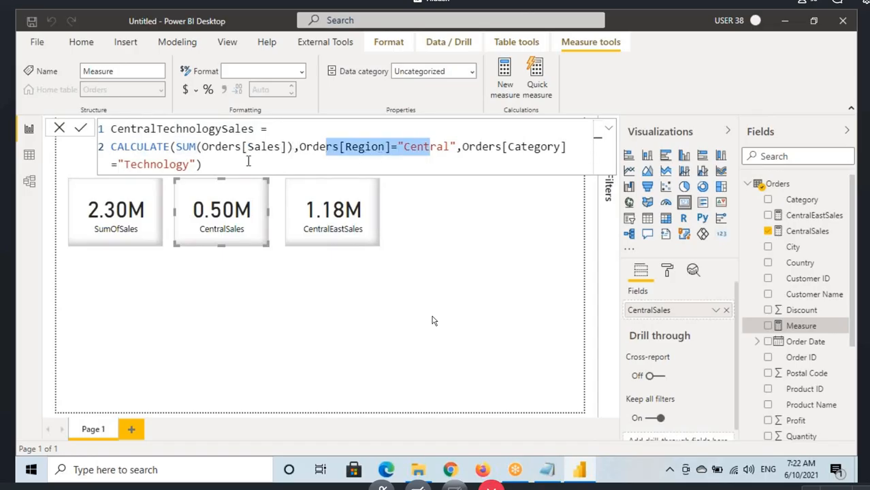
{"action": "left_click", "coordinate": [336, 162]}
Step: Annotate the region and category filters on screen as joined by AND, and commit the CentralTechnologySales measure
{"action": "mouse_move", "coordinate": [298, 141]}
{"action": "left_mouse_down"}
{"action": "mouse_move", "coordinate": [306, 153]}
{"action": "mouse_move", "coordinate": [550, 155]}
{"action": "left_mouse_up"}
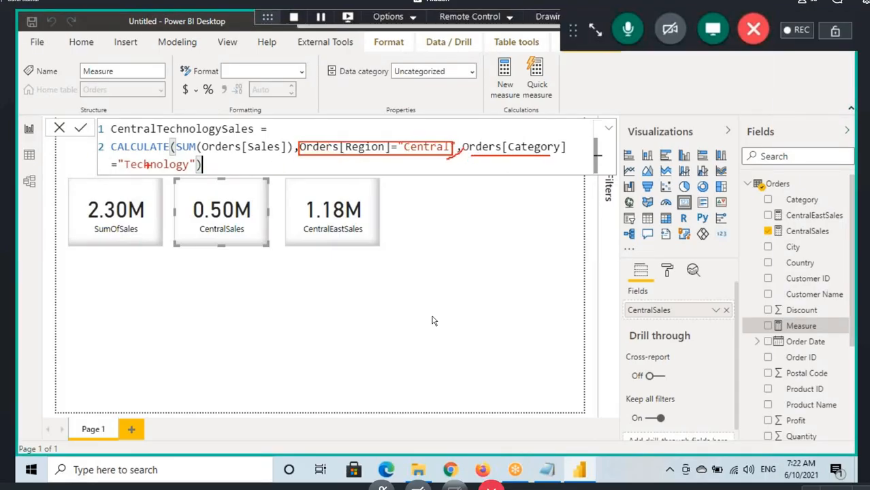
{"action": "left_click_drag", "start_coordinate": [115, 169], "coordinate": [191, 170]}
{"action": "left_click_drag", "start_coordinate": [454, 114], "coordinate": [500, 115]}
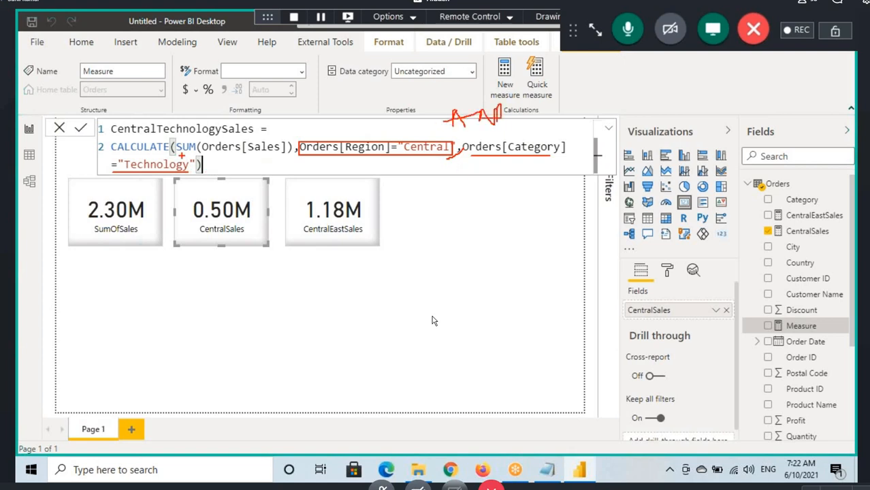
{"action": "left_click_drag", "start_coordinate": [181, 155], "coordinate": [249, 156]}
{"action": "key", "text": "Escape"}
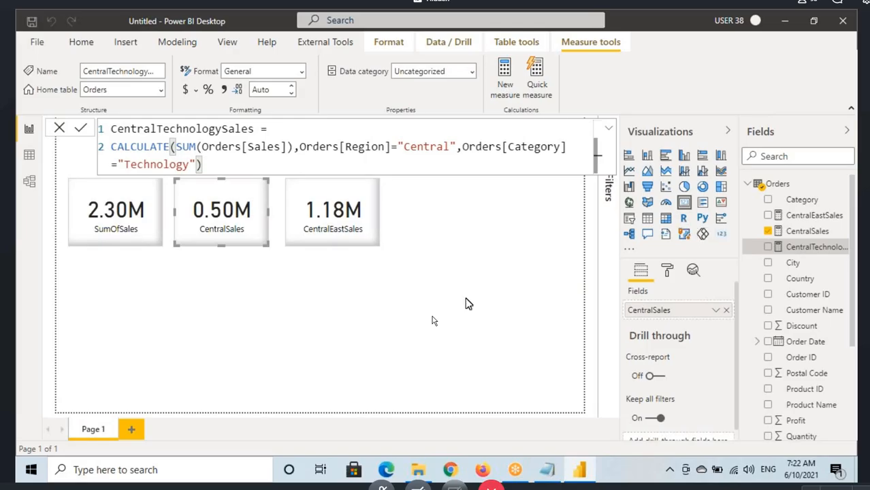
Step: Add a card beside the CentralEastSales card and fill it with the CentralTechnologySales measure
{"action": "left_click", "coordinate": [433, 320]}
{"action": "left_click", "coordinate": [682, 205]}
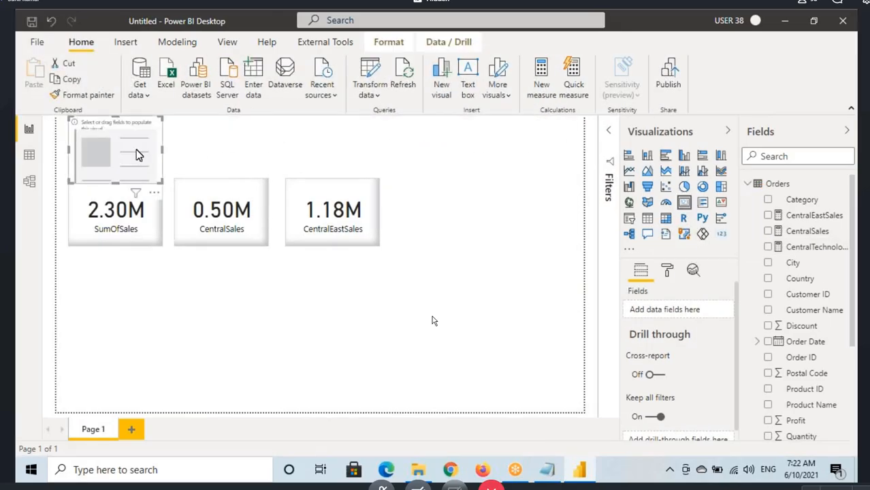
{"action": "left_click_drag", "start_coordinate": [126, 145], "coordinate": [442, 227]}
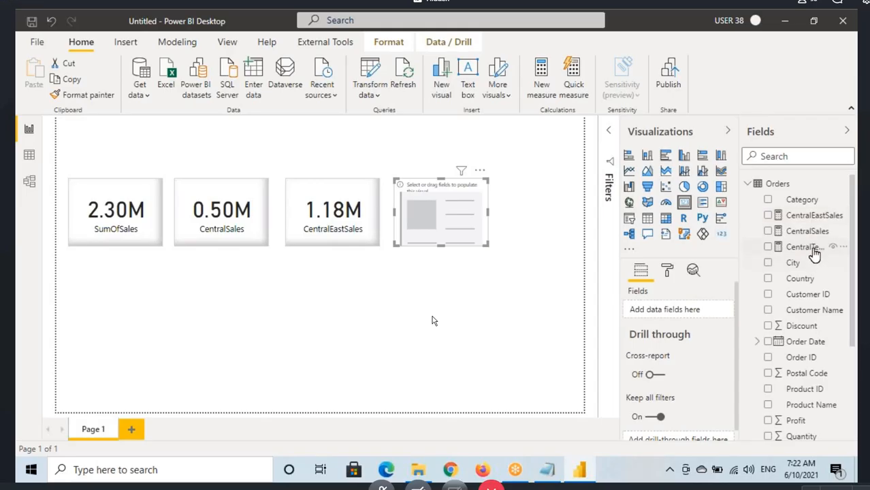
{"action": "left_click_drag", "start_coordinate": [811, 247], "coordinate": [476, 231]}
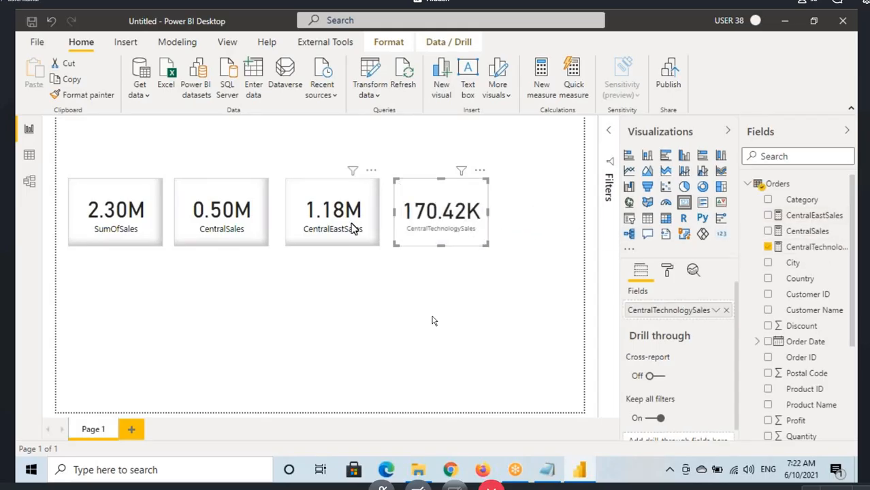
Step: Copy the CentralEastSales card's formatting to the CentralTechnologySales card and move that card beneath the CentralSales card
{"action": "left_click", "coordinate": [355, 227]}
{"action": "left_click", "coordinate": [449, 221]}
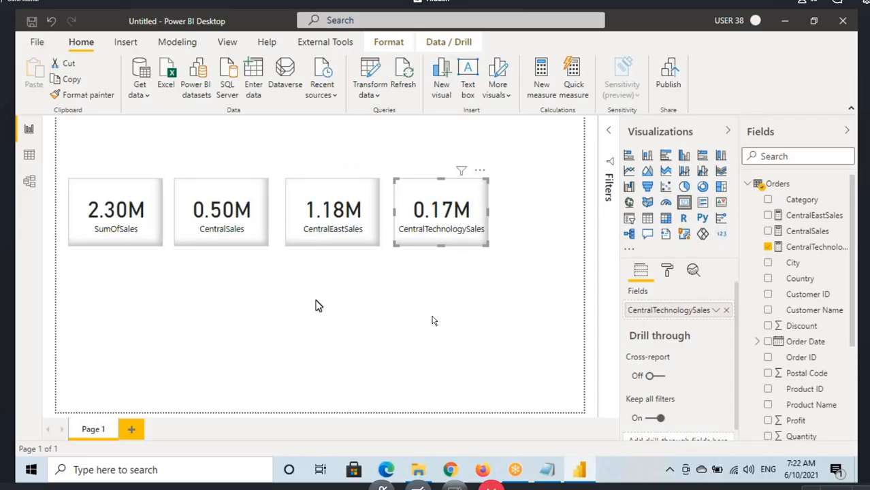
{"action": "key", "text": "ctrl+2"}
{"action": "mouse_move", "coordinate": [450, 208]}
{"action": "left_mouse_down"}
{"action": "mouse_move", "coordinate": [248, 286]}
{"action": "mouse_move", "coordinate": [226, 272]}
{"action": "mouse_move", "coordinate": [222, 234]}
{"action": "left_mouse_up"}
Step: Mark up the CentralSales and CentralTechnologySales cards on screen to show how the second is derived from the first
{"action": "left_click", "coordinate": [222, 234]}
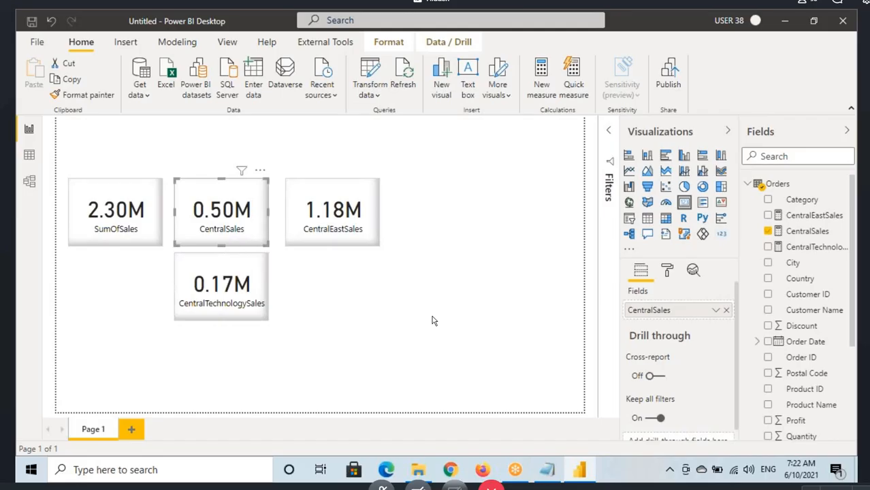
{"action": "key", "text": "ctrl+2"}
{"action": "mouse_move", "coordinate": [208, 198]}
{"action": "left_mouse_down"}
{"action": "mouse_move", "coordinate": [229, 223]}
{"action": "mouse_move", "coordinate": [251, 222]}
{"action": "mouse_move", "coordinate": [227, 237]}
{"action": "left_mouse_up"}
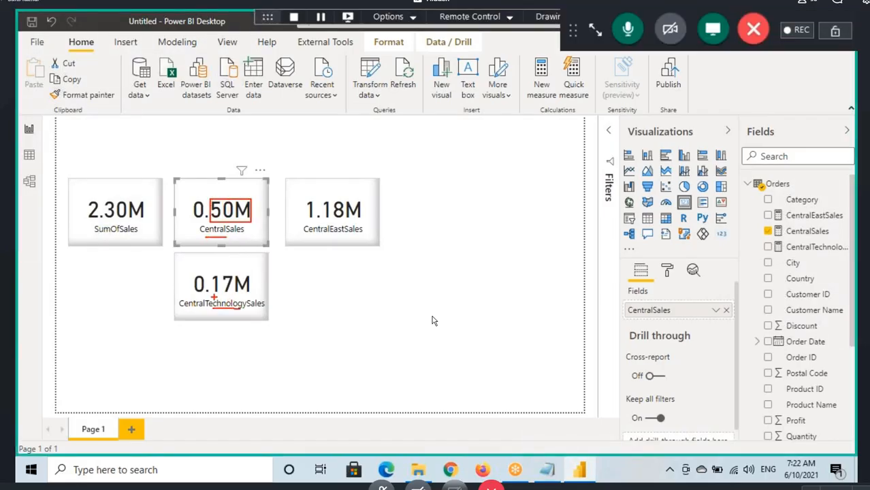
{"action": "left_click_drag", "start_coordinate": [214, 298], "coordinate": [247, 297]}
{"action": "left_click_drag", "start_coordinate": [242, 220], "coordinate": [258, 240]}
{"action": "left_click_drag", "start_coordinate": [245, 271], "coordinate": [259, 263]}
{"action": "mouse_move", "coordinate": [243, 222]}
{"action": "left_mouse_down"}
{"action": "mouse_move", "coordinate": [245, 261]}
{"action": "mouse_move", "coordinate": [260, 263]}
{"action": "left_mouse_up"}
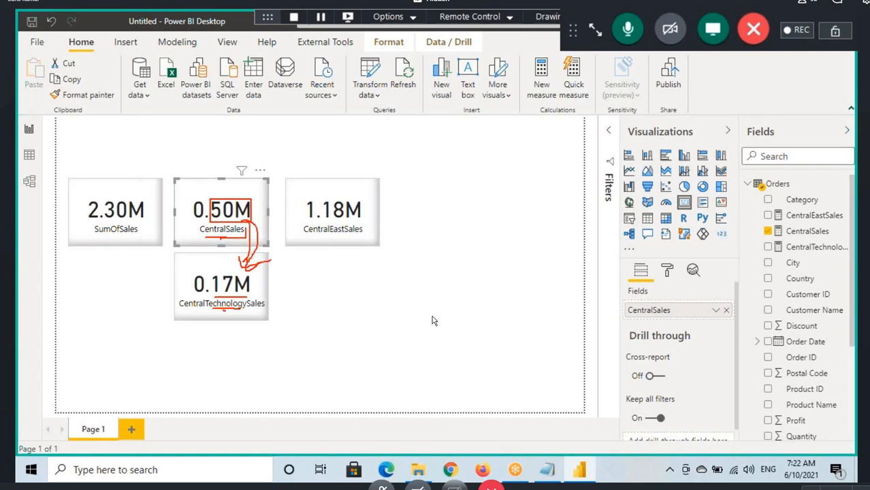
{"action": "left_click_drag", "start_coordinate": [224, 310], "coordinate": [256, 310]}
Step: Switch to the Data view and examine the CentralSales measure's CALCULATE formula and its region filter
{"action": "left_click", "coordinate": [29, 154]}
{"action": "left_click_drag", "start_coordinate": [208, 155], "coordinate": [114, 134]}
{"action": "left_click_drag", "start_coordinate": [331, 131], "coordinate": [479, 131]}
{"action": "left_click", "coordinate": [519, 134]}
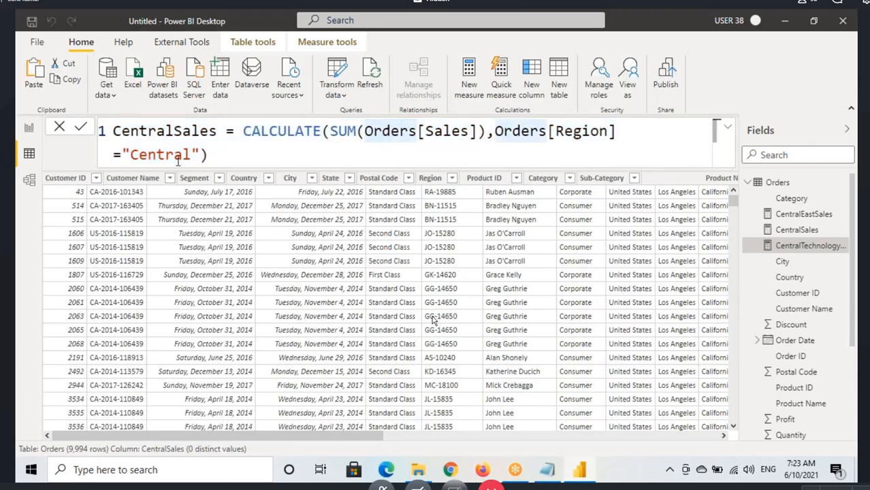
{"action": "left_click", "coordinate": [176, 156]}
{"action": "left_click", "coordinate": [277, 131]}
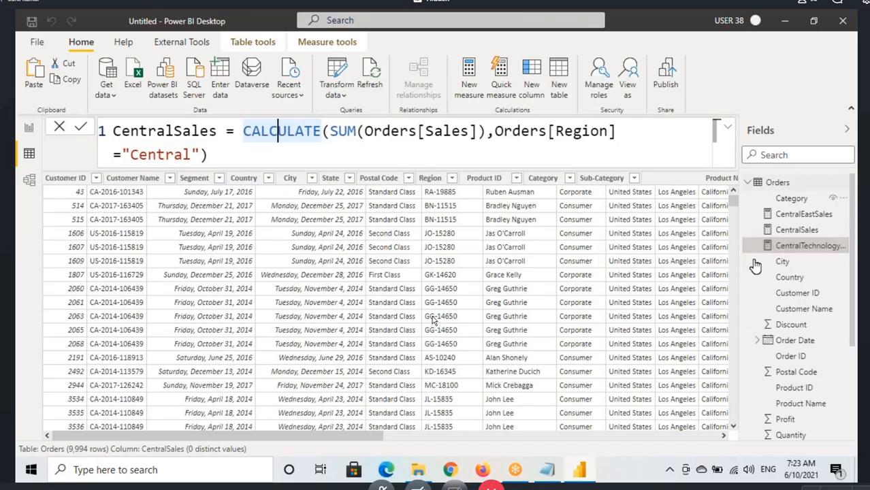
Step: Switch to the Notepad notes and save the file
{"action": "left_click", "coordinate": [547, 470]}
{"action": "left_click", "coordinate": [171, 277]}
{"action": "key", "text": "ctrl+s"}
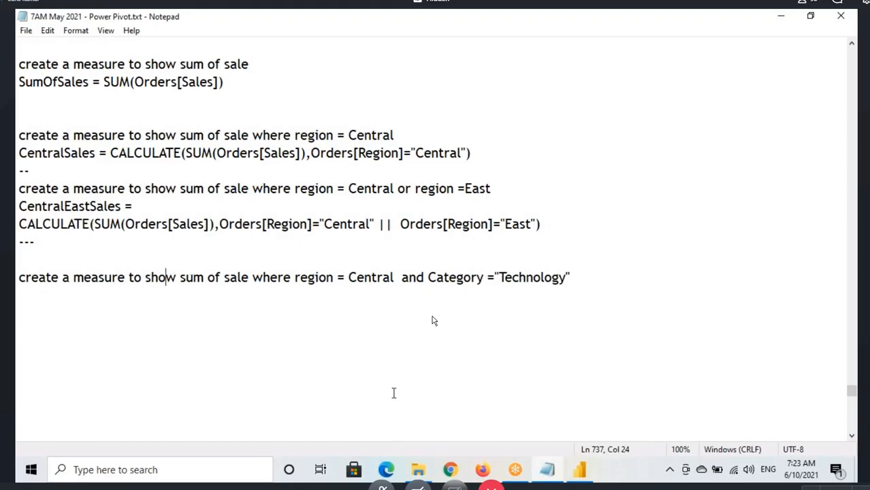
Step: Switch to Power BI Desktop and load the Emp sheet from the EmpDept.xlsx workbook into the model
{"action": "left_click", "coordinate": [583, 469]}
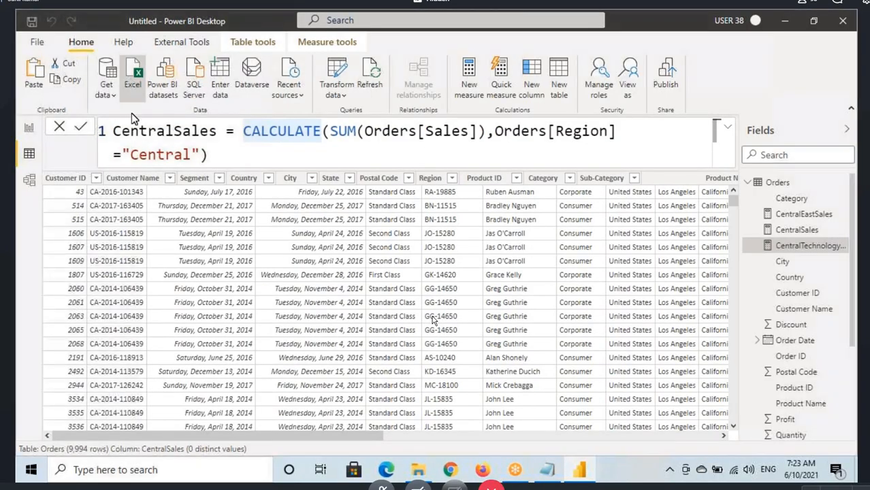
{"action": "left_click", "coordinate": [132, 79]}
{"action": "left_click", "coordinate": [172, 107]}
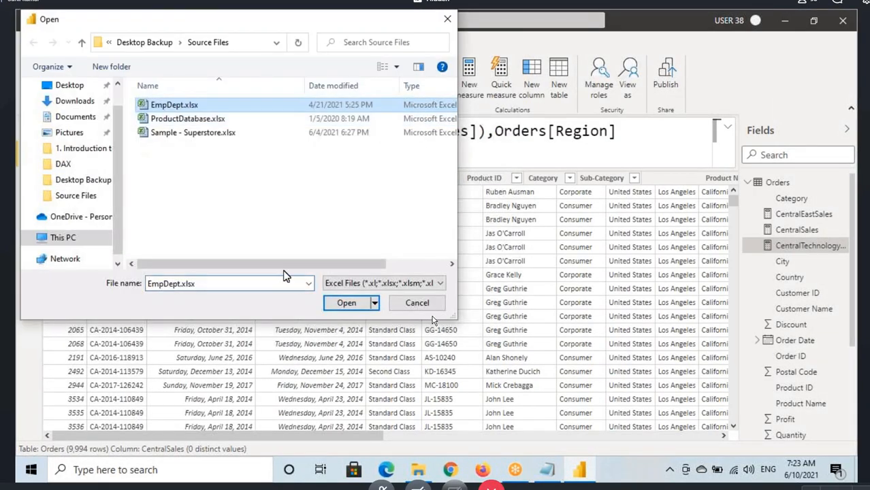
{"action": "left_click", "coordinate": [346, 302]}
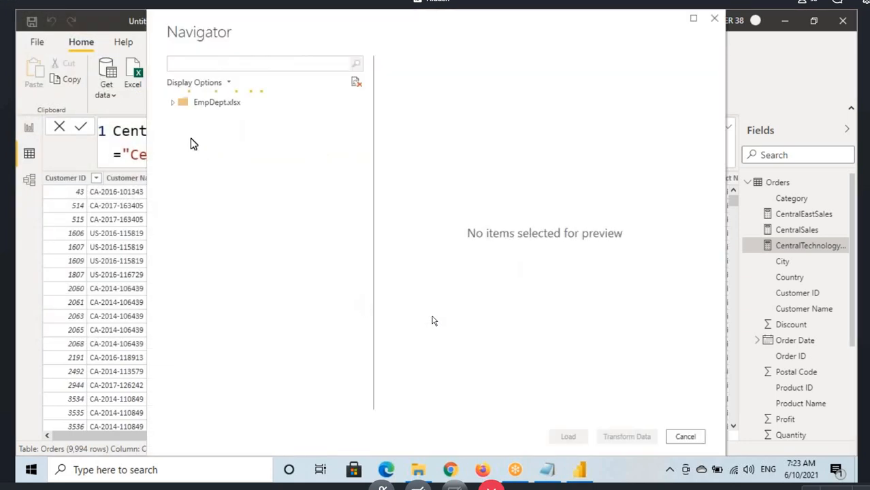
{"action": "left_click", "coordinate": [187, 200]}
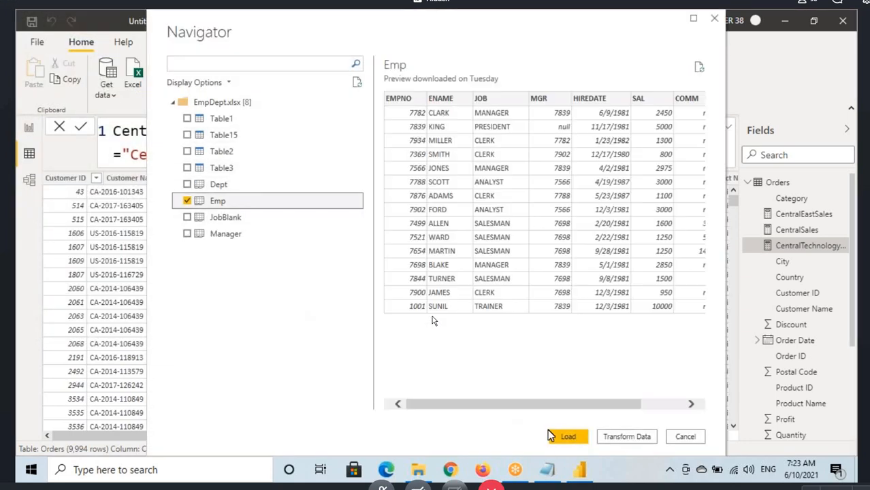
{"action": "key", "text": "alt+Tab"}
{"action": "key", "text": "alt+Tab"}
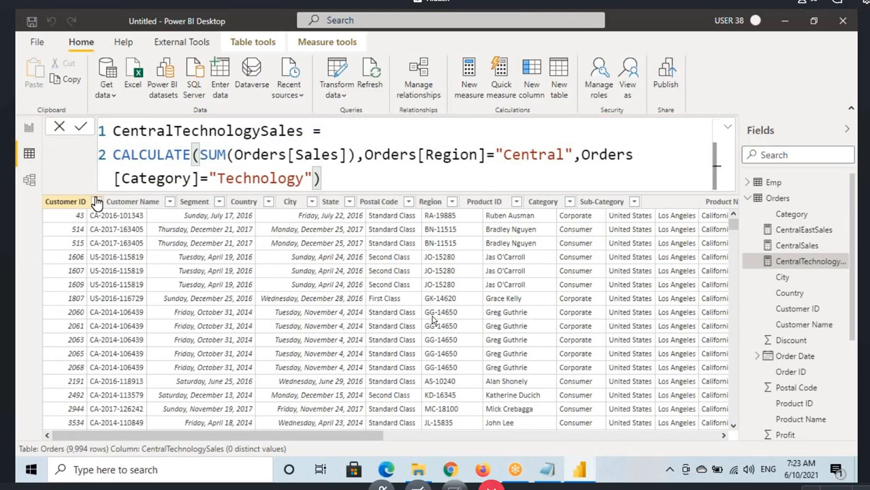
Step: Copy the CentralTechnologySales formula from Power BI into the Notepad notes beneath its Central and Technology task line
{"action": "key", "text": "alt+Tab"}
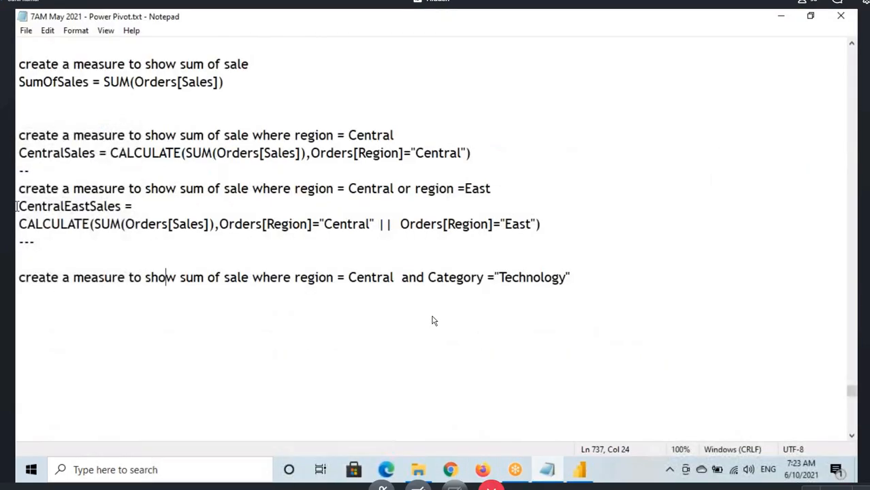
{"action": "left_click_drag", "start_coordinate": [16, 277], "coordinate": [99, 277]}
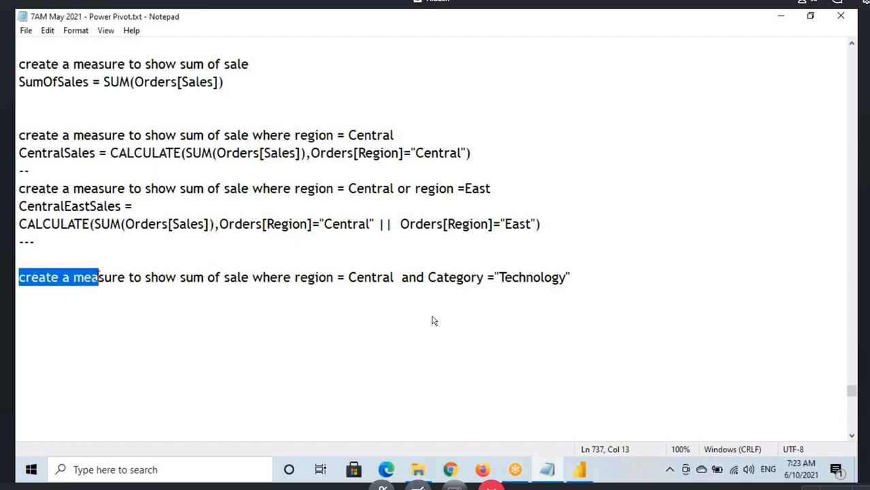
{"action": "left_click", "coordinate": [579, 470]}
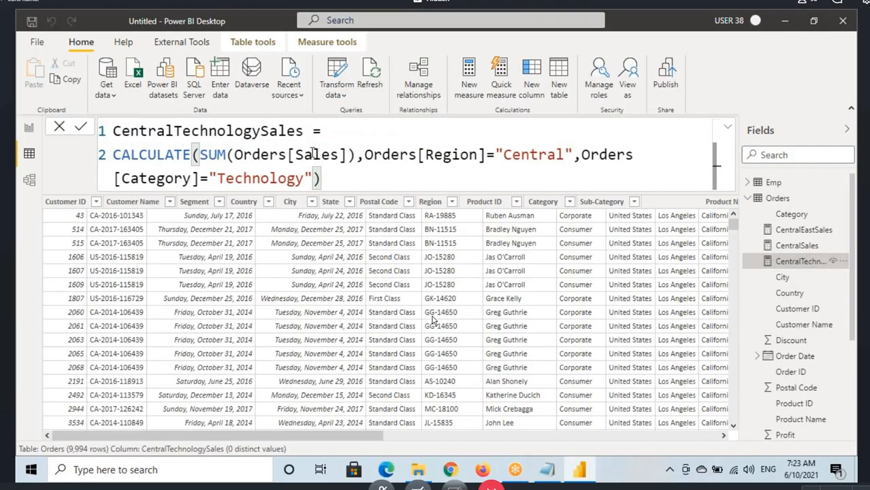
{"action": "left_click_drag", "start_coordinate": [340, 180], "coordinate": [113, 133]}
{"action": "key", "text": "ctrl+c"}
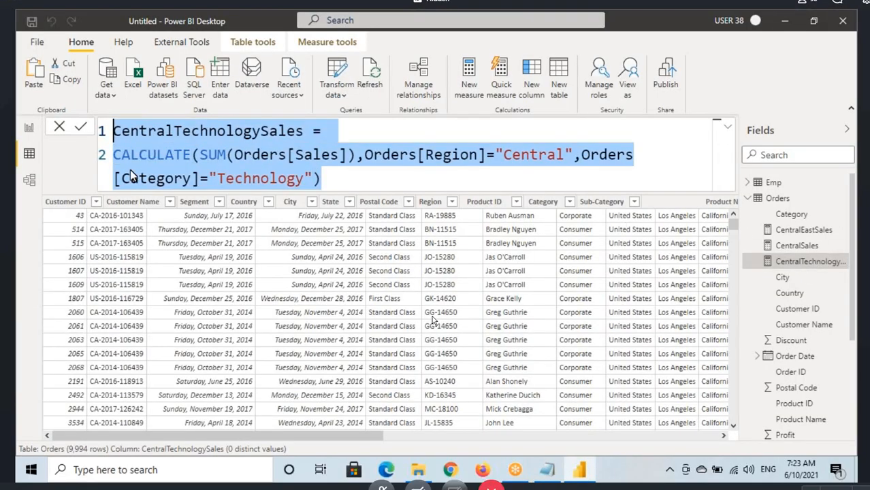
{"action": "left_click", "coordinate": [548, 472]}
{"action": "key", "text": "ctrl+v"}
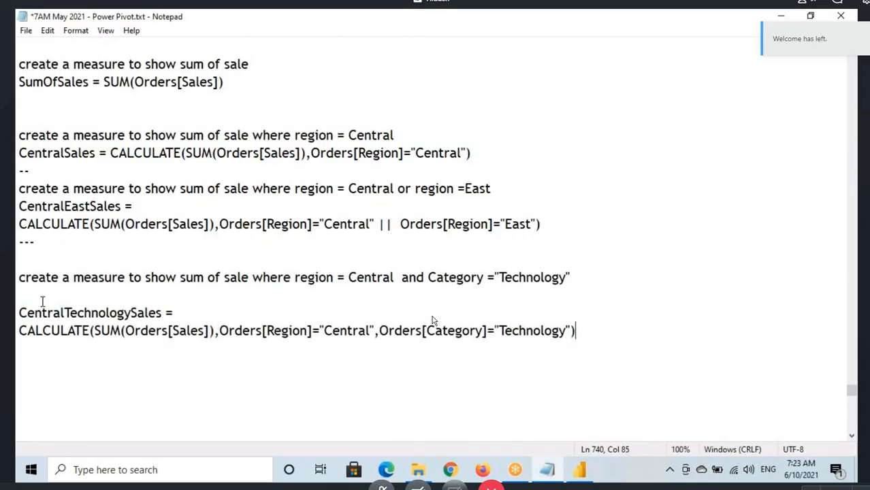
Step: Add a "-----" divider beneath the pasted formula and start a fresh line for the next exercise
{"action": "key", "text": "Return"}
{"action": "key", "text": "Return"}
{"action": "type", "text": "-----"}
{"action": "key", "text": "Return"}
{"action": "key", "text": "Return"}
{"action": "scroll", "coordinate": [432, 320], "scroll_direction": "down", "scroll_amount": 6}
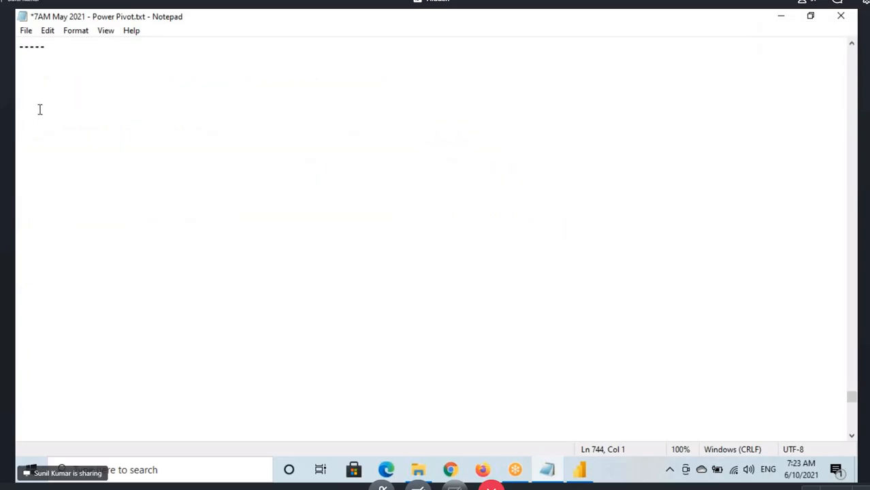
Step: Begin the next exercise line beneath the divider with "create a measure to count the employee where"
{"action": "type", "text": "C"}
{"action": "key", "text": "BackSpace"}
{"action": "type", "text": "craete a"}
{"action": "key", "text": "BackSpace"}
{"action": "key", "text": "BackSpace"}
{"action": "key", "text": "BackSpace"}
{"action": "key", "text": "BackSpace"}
{"action": "key", "text": "BackSpace"}
{"action": "key", "text": "BackSpace"}
{"action": "type", "text": "e"}
{"action": "type", "text": "te a measure "}
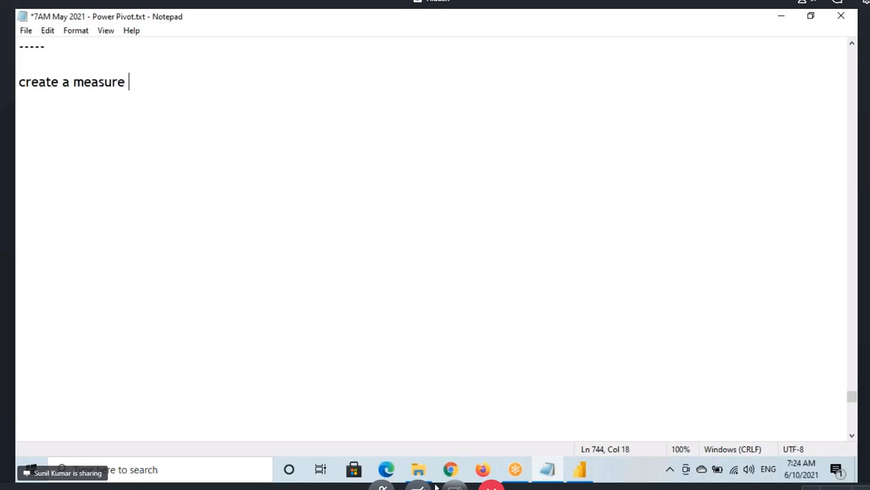
{"action": "type", "text": "to cou"}
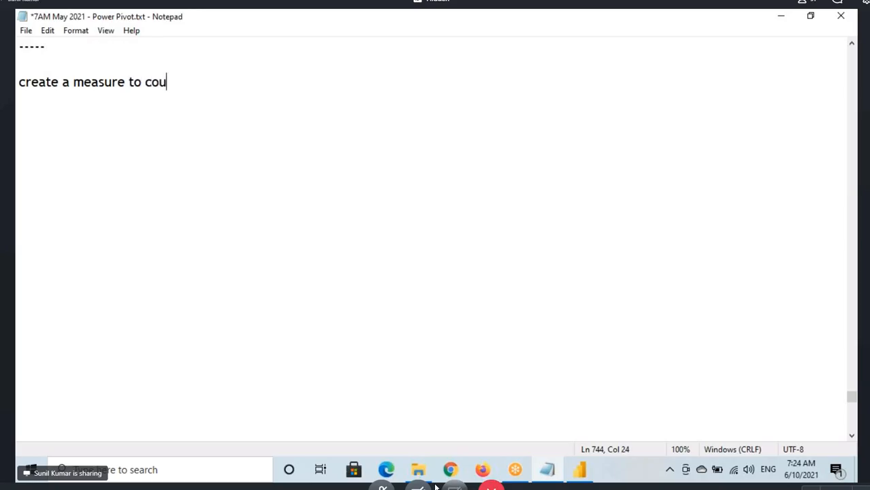
{"action": "type", "text": "nt the em"}
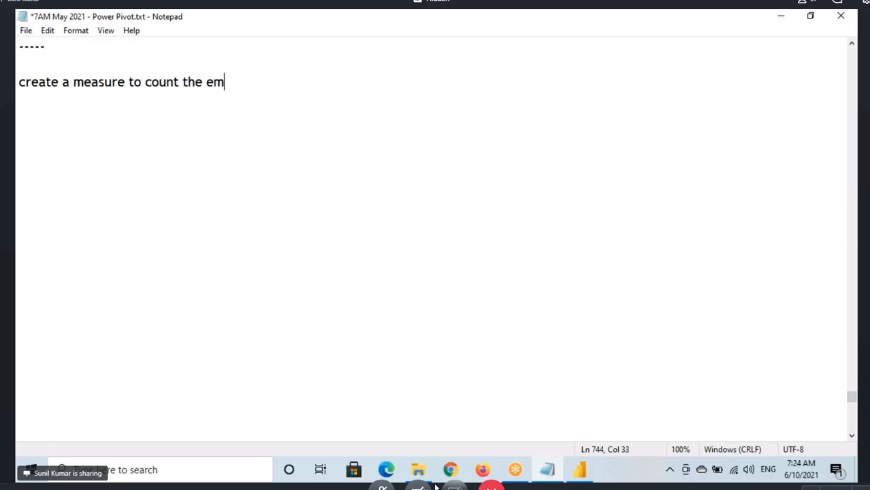
{"action": "type", "text": "ployee"}
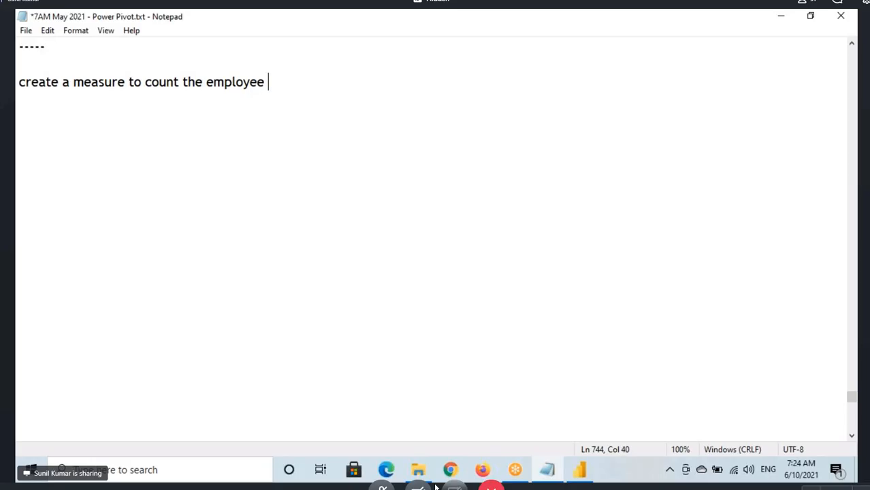
{"action": "type", "text": " where"}
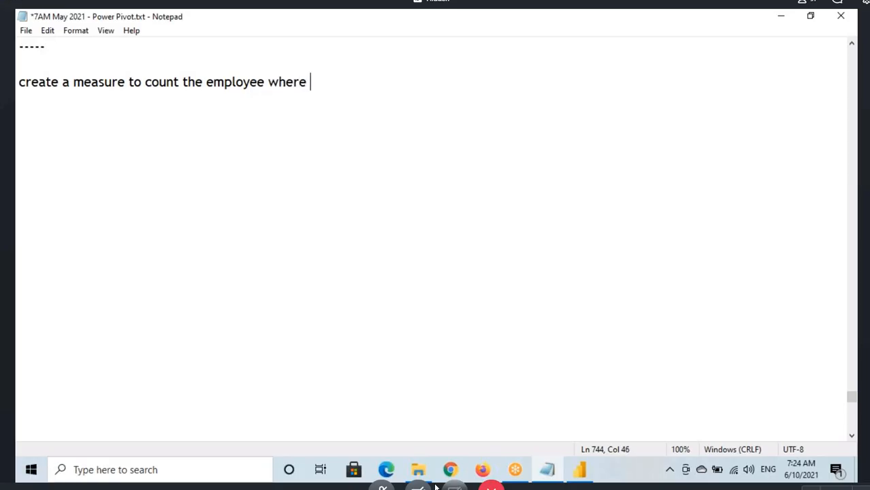
{"action": "type", "text": " dept"}
{"action": "type", "text": "n"}
Step: Complete the exercise line with the condition Depno=10 OR Job ="SALESMAN"
{"action": "key", "text": "BackSpace"}
{"action": "key", "text": "BackSpace"}
{"action": "key", "text": "BackSpace"}
{"action": "key", "text": "BackSpace"}
{"action": "key", "text": "BackSpace"}
{"action": "type", "text": "Depno=10"}
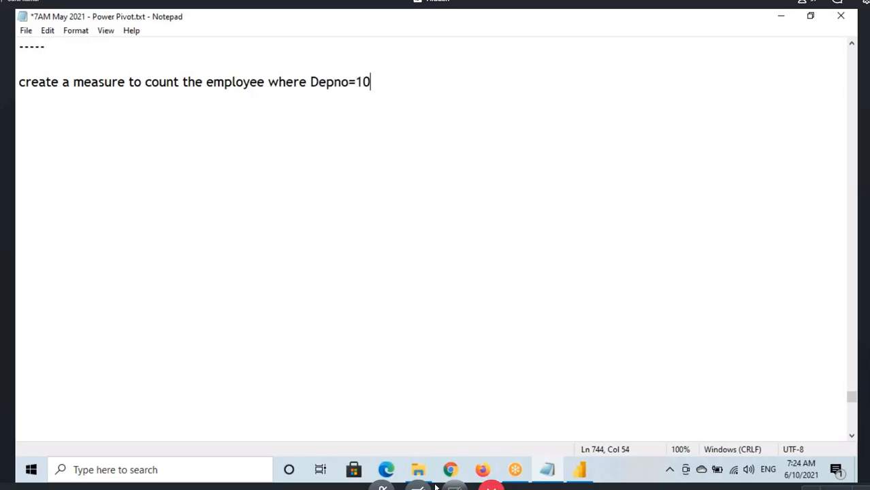
{"action": "type", "text": " OR Job ="}
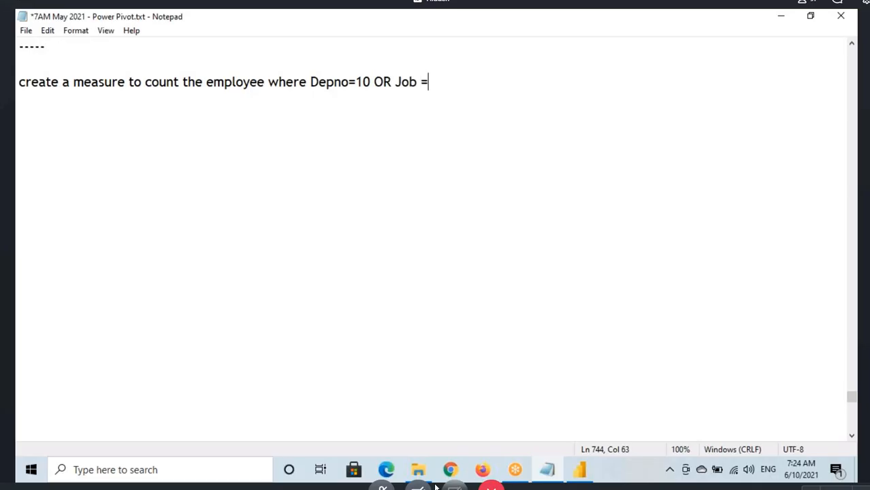
{"action": "type", "text": "\"SALES"}
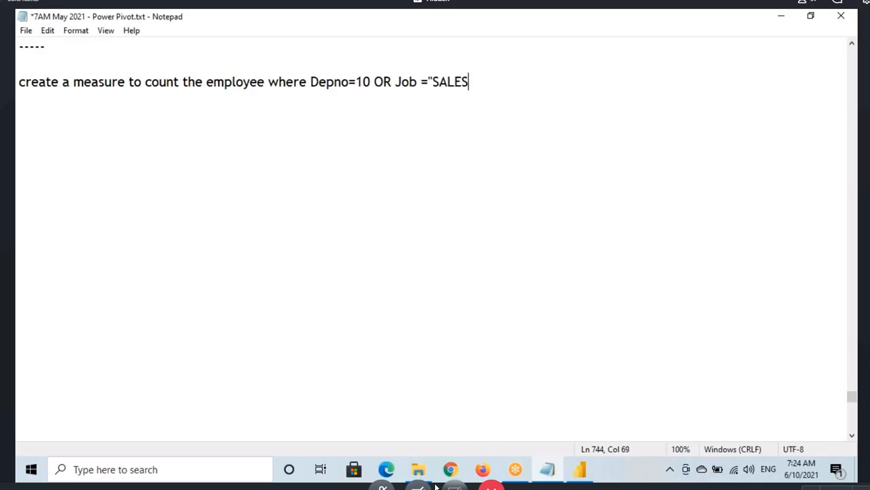
{"action": "type", "text": "MAN"}
Step: Review the parts of the exercise line and correct "Depno" to "Deptno"
{"action": "left_click_drag", "start_coordinate": [142, 81], "coordinate": [246, 81]}
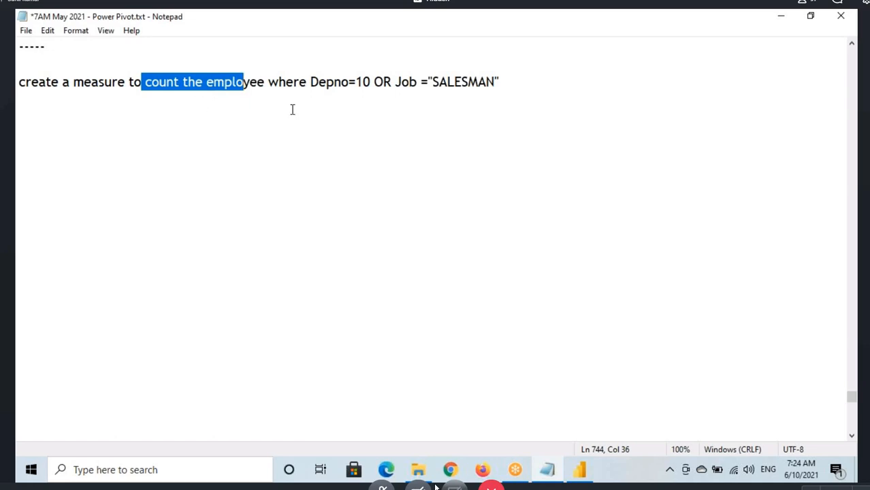
{"action": "left_click_drag", "start_coordinate": [373, 81], "coordinate": [311, 82]}
{"action": "left_click", "coordinate": [334, 82]}
{"action": "type", "text": "t"}
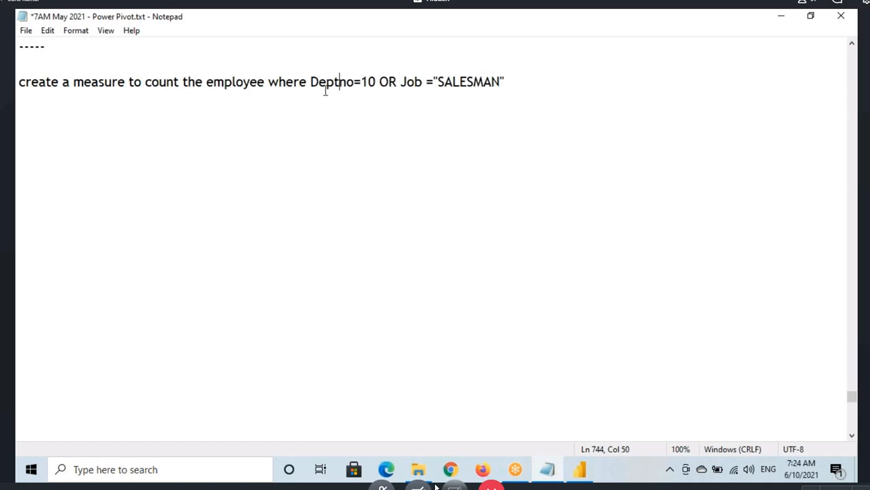
{"action": "left_click_drag", "start_coordinate": [406, 82], "coordinate": [507, 82]}
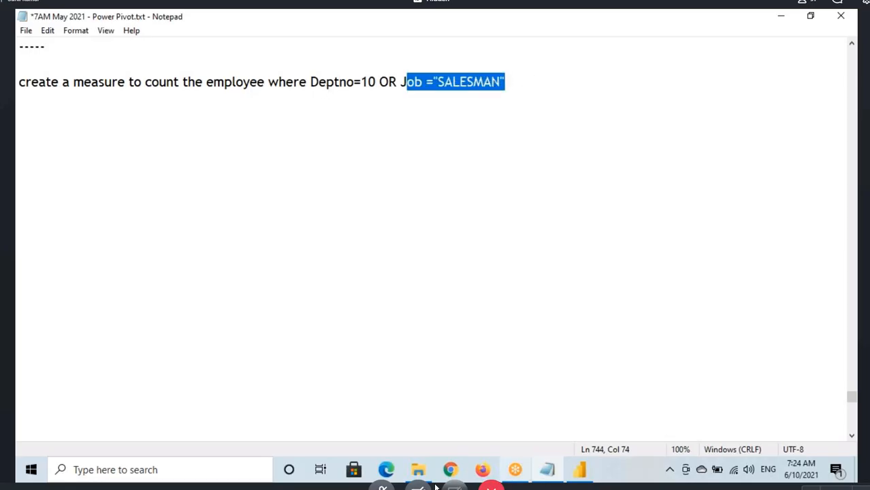
Step: Switch to Power BI Desktop and display the Emp table in the Data view
{"action": "left_click", "coordinate": [578, 473]}
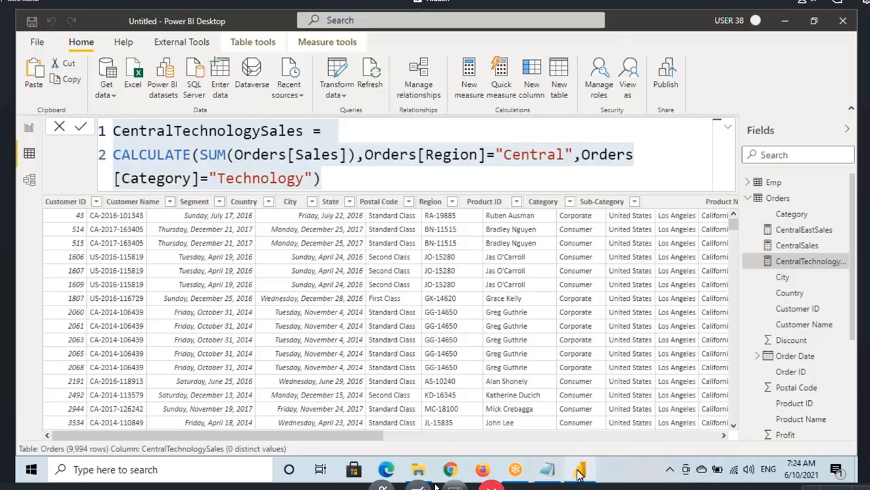
{"action": "left_click", "coordinate": [291, 232]}
{"action": "left_click", "coordinate": [24, 152]}
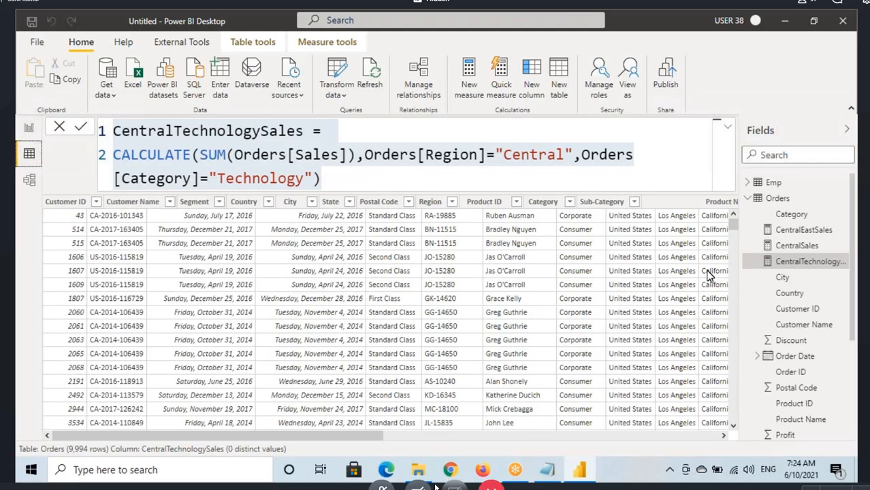
{"action": "left_click", "coordinate": [769, 182]}
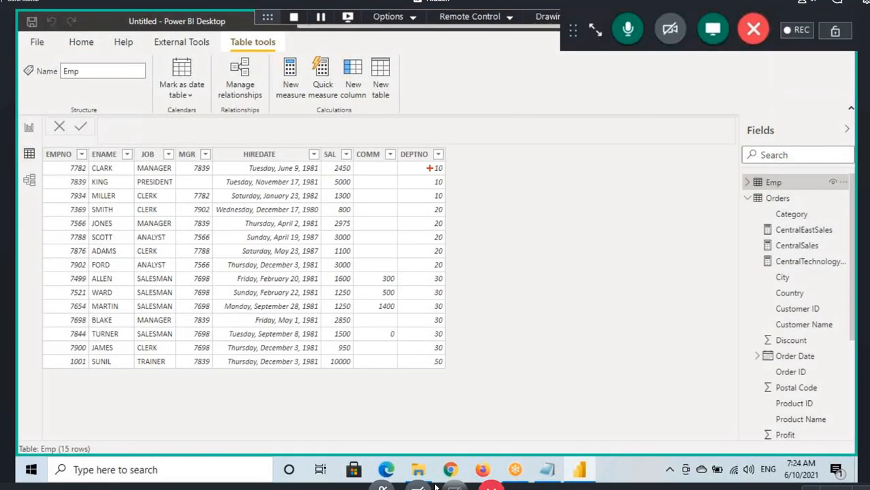
Step: Mark the DEPTNO 10 rows and the SALESMAN rows on screen, write 3 + 4 = 7 beside them, and leave the drawing mode
{"action": "left_click_drag", "start_coordinate": [425, 165], "coordinate": [452, 202]}
{"action": "left_click_drag", "start_coordinate": [499, 181], "coordinate": [481, 189]}
{"action": "mouse_move", "coordinate": [507, 170]}
{"action": "left_mouse_down"}
{"action": "mouse_move", "coordinate": [470, 170]}
{"action": "mouse_move", "coordinate": [500, 199]}
{"action": "mouse_move", "coordinate": [508, 164]}
{"action": "left_mouse_up"}
{"action": "left_click_drag", "start_coordinate": [176, 278], "coordinate": [127, 288]}
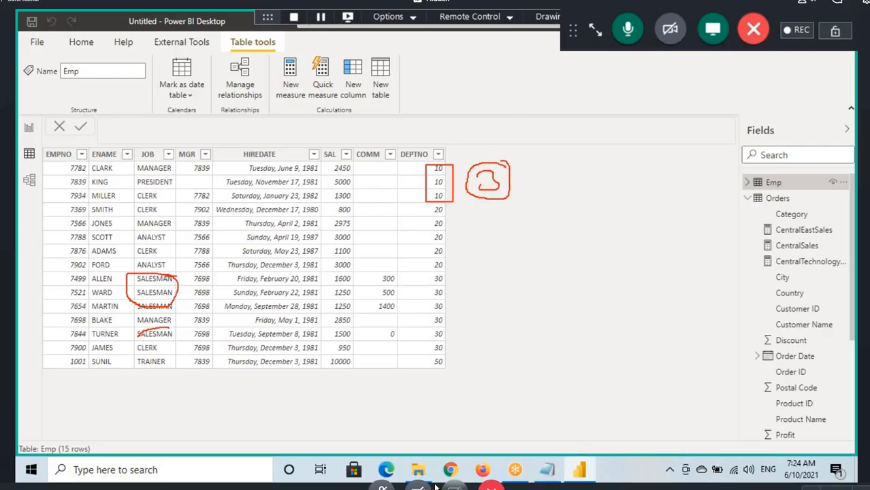
{"action": "left_click_drag", "start_coordinate": [136, 338], "coordinate": [185, 334]}
{"action": "left_click_drag", "start_coordinate": [521, 182], "coordinate": [526, 183]}
{"action": "mouse_move", "coordinate": [532, 172]}
{"action": "left_mouse_down"}
{"action": "mouse_move", "coordinate": [532, 194]}
{"action": "mouse_move", "coordinate": [558, 187]}
{"action": "left_mouse_up"}
{"action": "left_click_drag", "start_coordinate": [563, 178], "coordinate": [614, 189]}
{"action": "mouse_move", "coordinate": [600, 180]}
{"action": "left_mouse_down"}
{"action": "mouse_move", "coordinate": [622, 180]}
{"action": "mouse_move", "coordinate": [615, 199]}
{"action": "mouse_move", "coordinate": [602, 164]}
{"action": "left_mouse_up"}
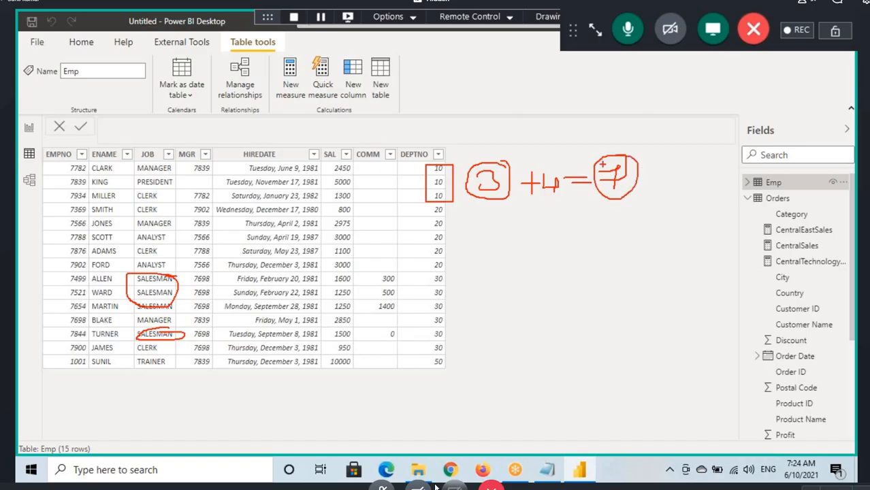
{"action": "left_click_drag", "start_coordinate": [511, 202], "coordinate": [620, 192]}
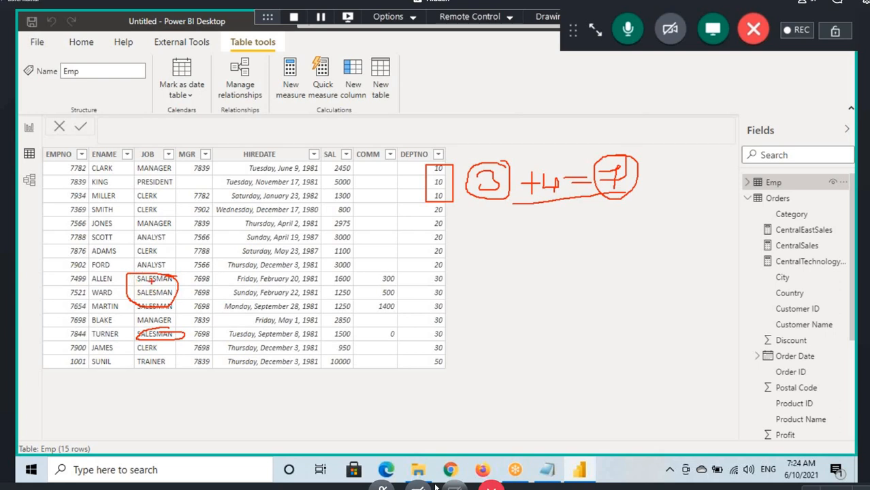
{"action": "key", "text": "Escape"}
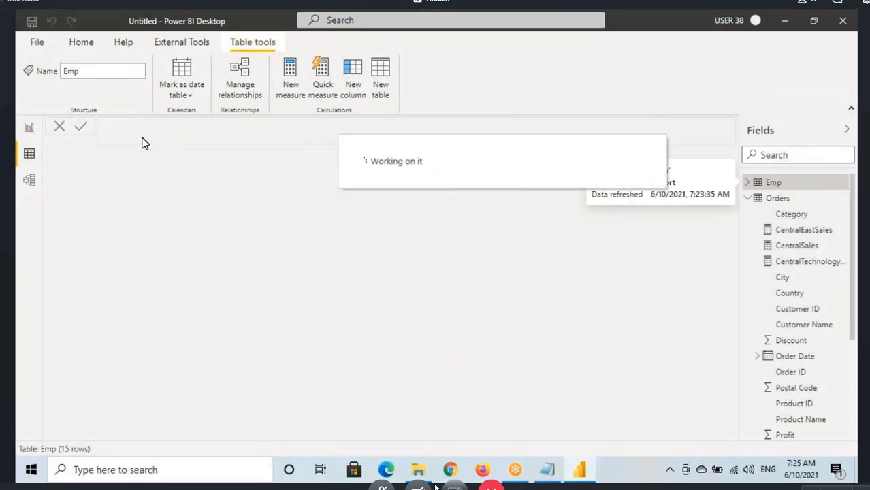
Step: Start a new measure in the Emp table named #Emp10Salesman, ready for its formula
{"action": "type", "text": "Cou ="}
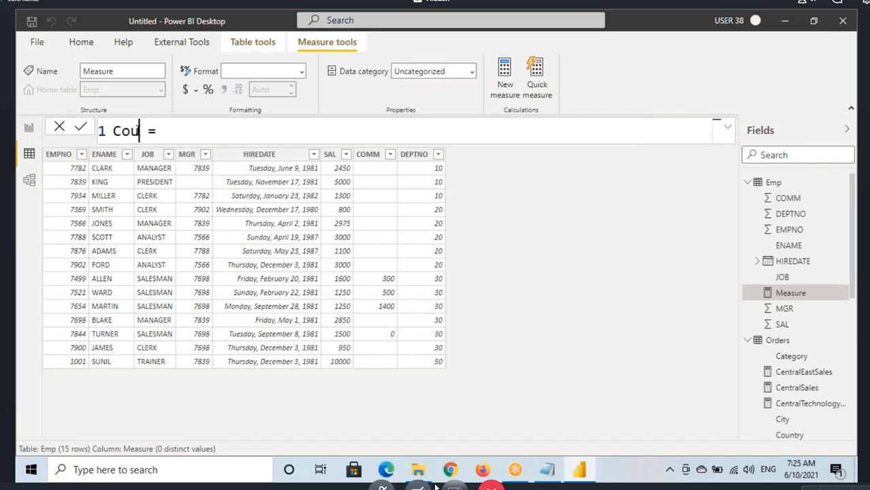
{"action": "key", "text": "BackSpace"}
{"action": "key", "text": "BackSpace"}
{"action": "type", "text": "oun"}
{"action": "key", "text": "BackSpace"}
{"action": "key", "text": "BackSpace"}
{"action": "key", "text": "BackSpace"}
{"action": "key", "text": "BackSpace"}
{"action": "type", "text": "#"}
{"action": "type", "text": "Emp"}
{"action": "type", "text": "Dep"}
{"action": "key", "text": "BackSpace"}
{"action": "key", "text": "BackSpace"}
{"action": "key", "text": "BackSpace"}
{"action": "type", "text": "10SAles"}
{"action": "key", "text": "BackSpace"}
{"action": "key", "text": "BackSpace"}
{"action": "key", "text": "BackSpace"}
{"action": "key", "text": "BackSpace"}
{"action": "type", "text": "ales"}
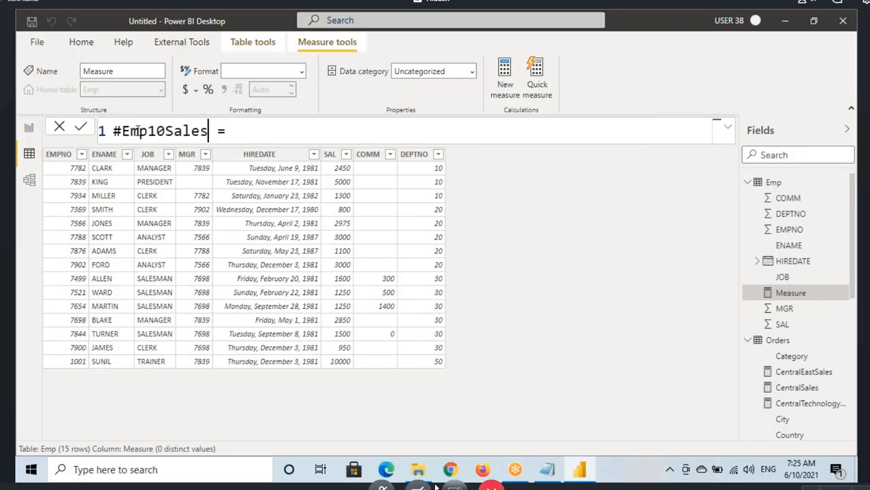
{"action": "type", "text": "man"}
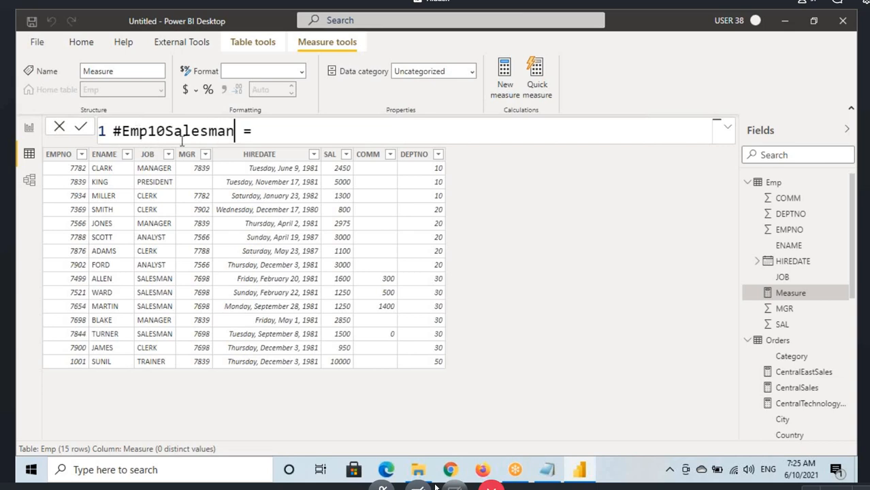
{"action": "left_click_drag", "start_coordinate": [166, 131], "coordinate": [233, 131]}
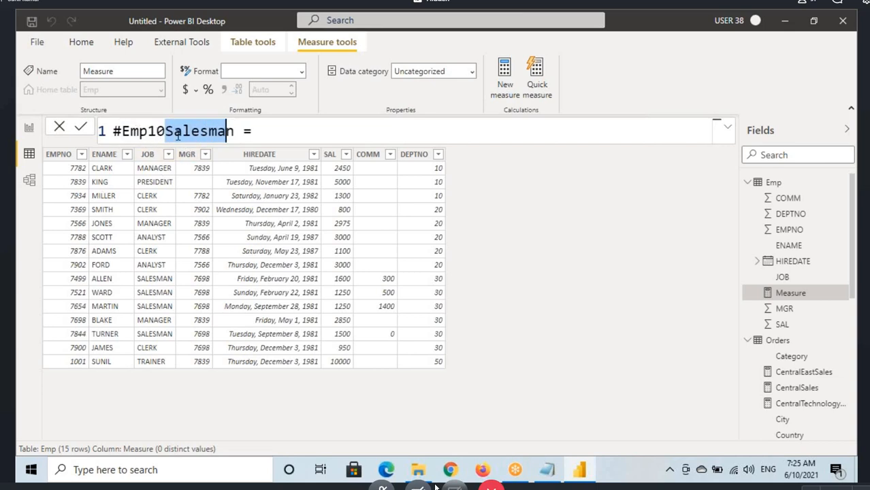
{"action": "left_click", "coordinate": [250, 131]}
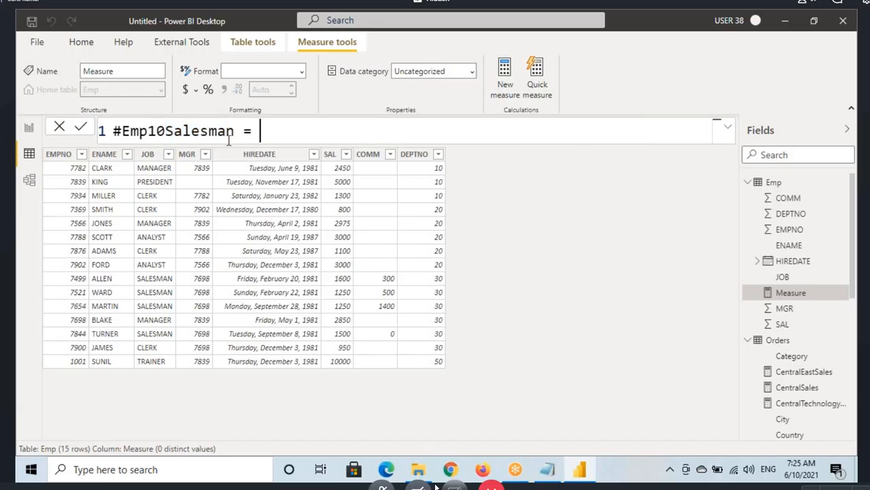
{"action": "type", "text": "CALCULATE("}
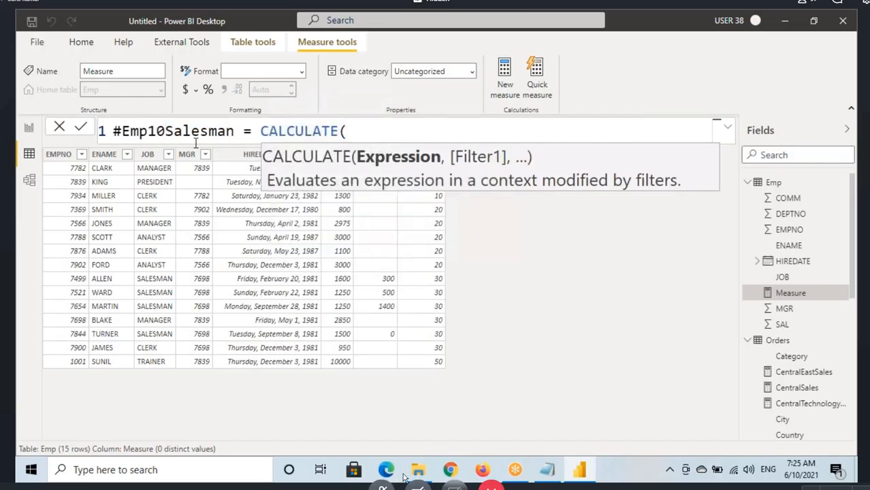
{"action": "key", "text": "BackSpace"}
{"action": "key", "text": "BackSpace"}
{"action": "key", "text": "BackSpace"}
{"action": "key", "text": "BackSpace"}
{"action": "key", "text": "BackSpace"}
{"action": "key", "text": "BackSpace"}
{"action": "key", "text": "BackSpace"}
{"action": "key", "text": "BackSpace"}
{"action": "key", "text": "BackSpace"}
{"action": "key", "text": "BackSpace"}
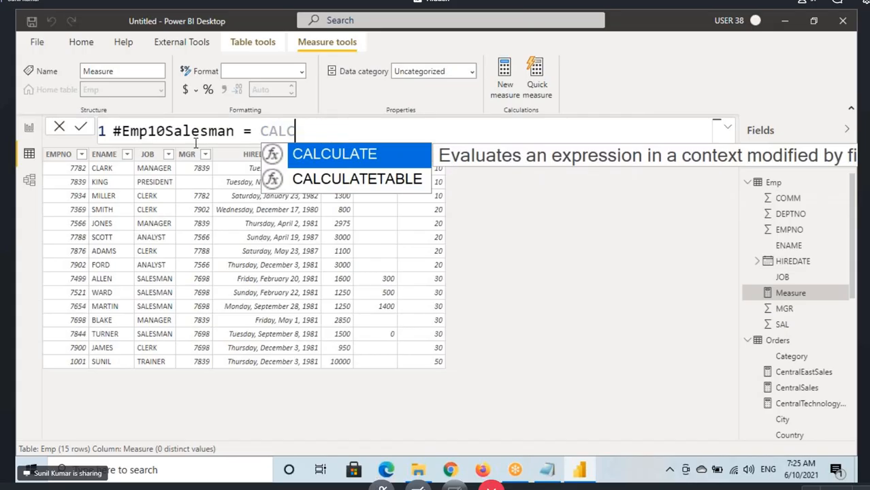
Step: Define the #Emp10Salesman measure as COUNT(Emp[EMPNO]) and commit the formula
{"action": "type", "text": "count("}
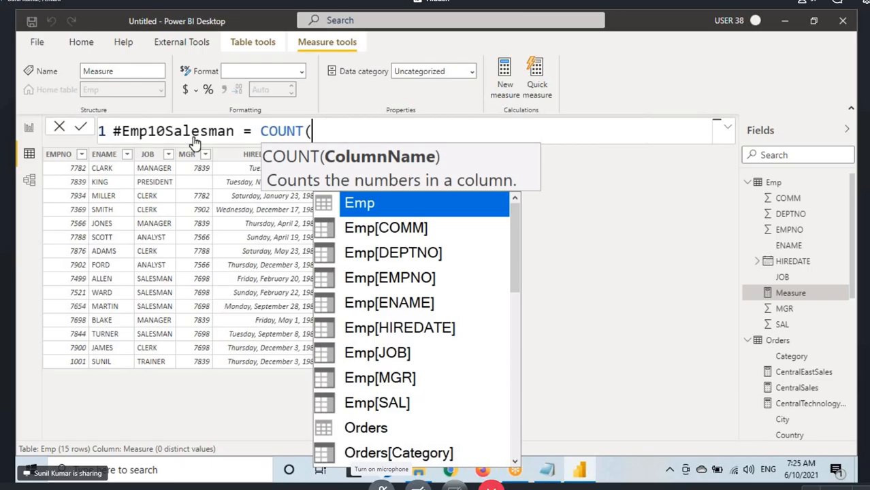
{"action": "key", "text": "Escape"}
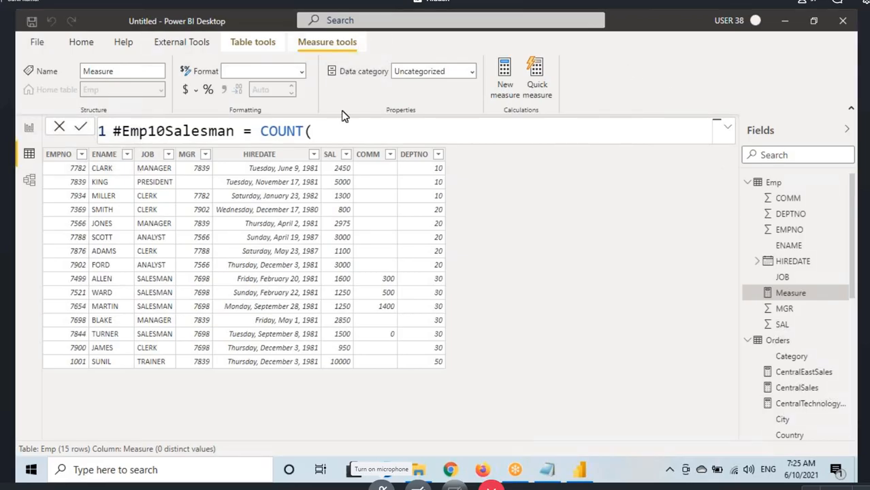
{"action": "type", "text": "empno"}
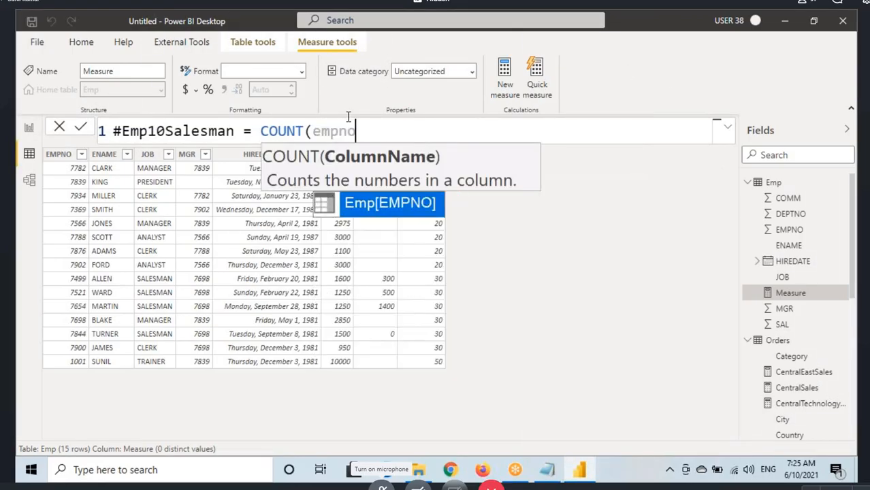
{"action": "key", "text": "Tab"}
{"action": "type", "text": ")"}
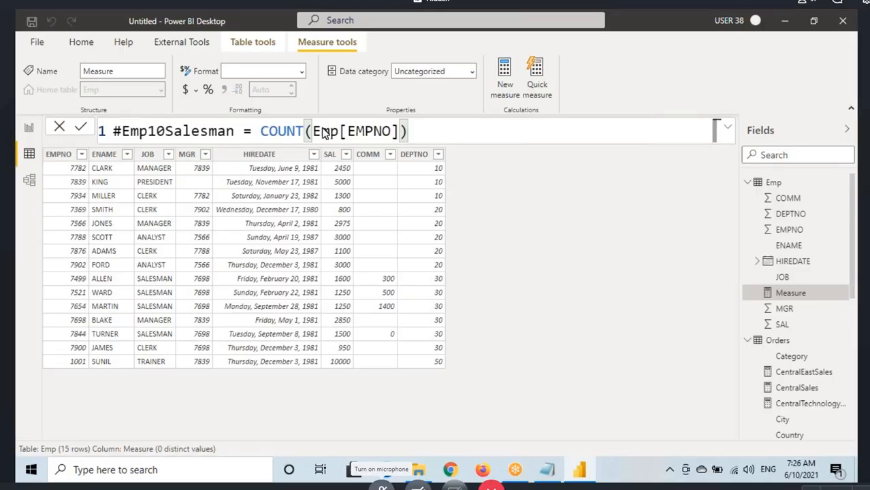
{"action": "key", "text": "Return"}
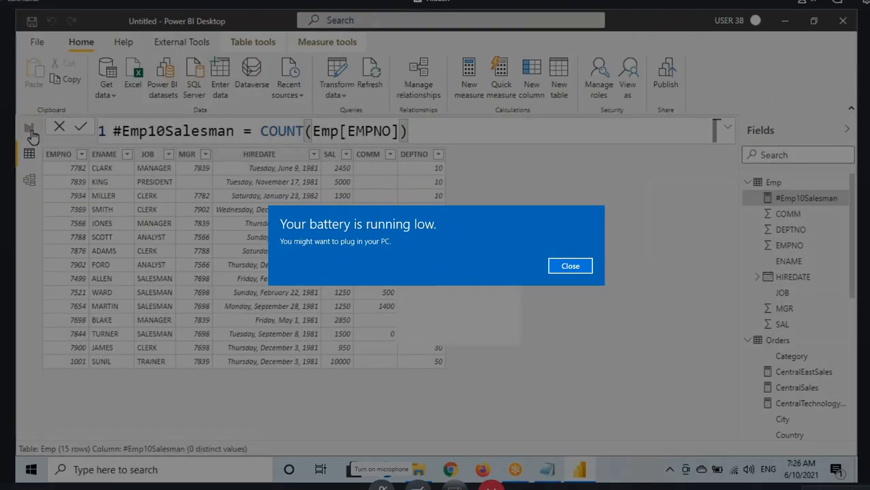
Step: Add a second page to the report and place a card on it showing the #Emp10Salesman measure
{"action": "left_click", "coordinate": [28, 127]}
{"action": "left_click", "coordinate": [133, 428]}
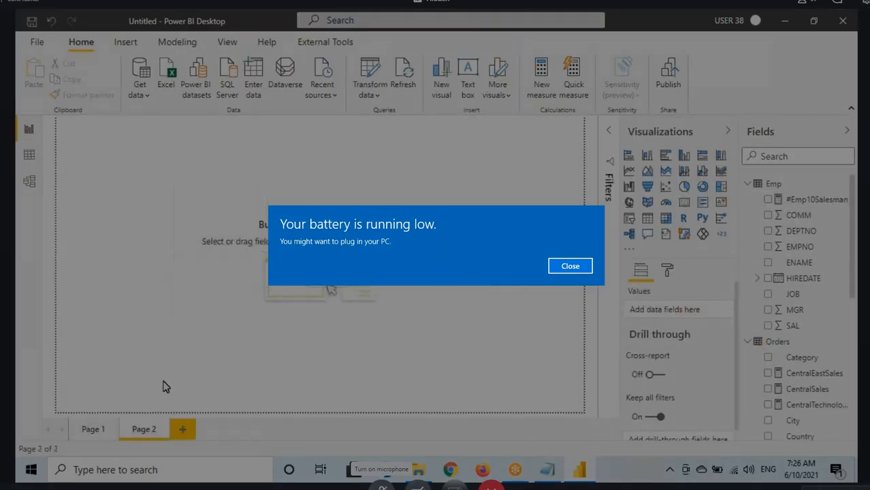
{"action": "left_click", "coordinate": [684, 201]}
{"action": "left_click_drag", "start_coordinate": [263, 202], "coordinate": [179, 206]}
Step: Copy the SumOfSales card's formatting from Page 1 to the #Emp10Salesman card on Page 2 and reduce that card's height
{"action": "left_click", "coordinate": [94, 423]}
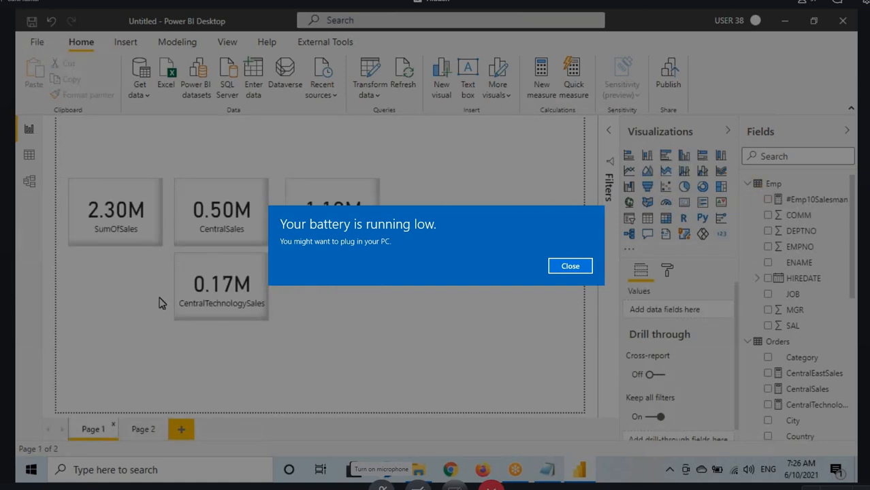
{"action": "left_click", "coordinate": [139, 219]}
{"action": "left_click", "coordinate": [97, 97]}
{"action": "left_click", "coordinate": [140, 426]}
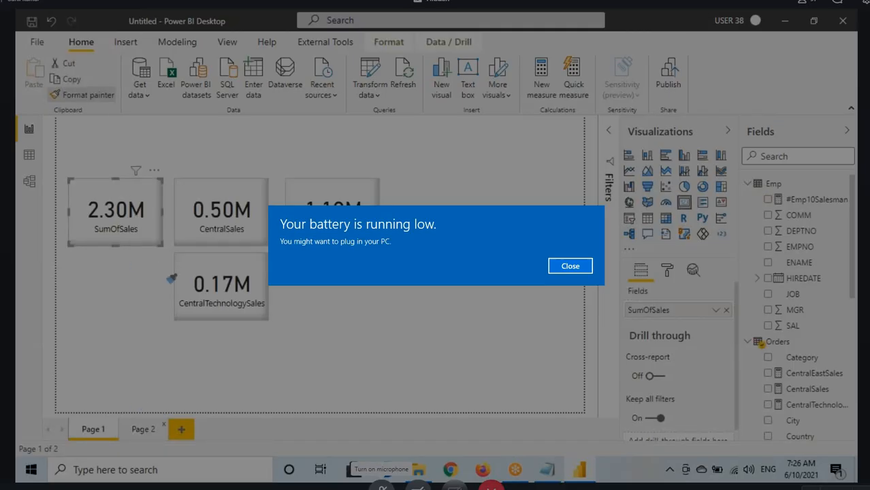
{"action": "left_click", "coordinate": [164, 204]}
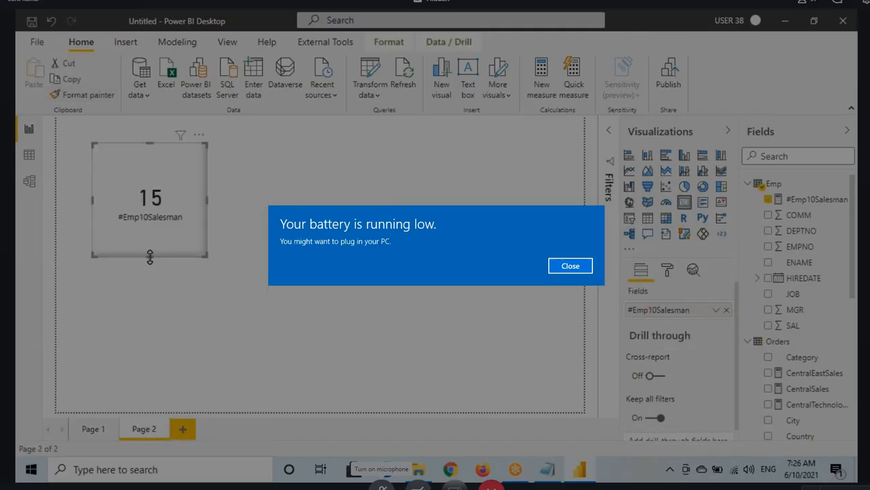
{"action": "left_click_drag", "start_coordinate": [149, 251], "coordinate": [149, 231]}
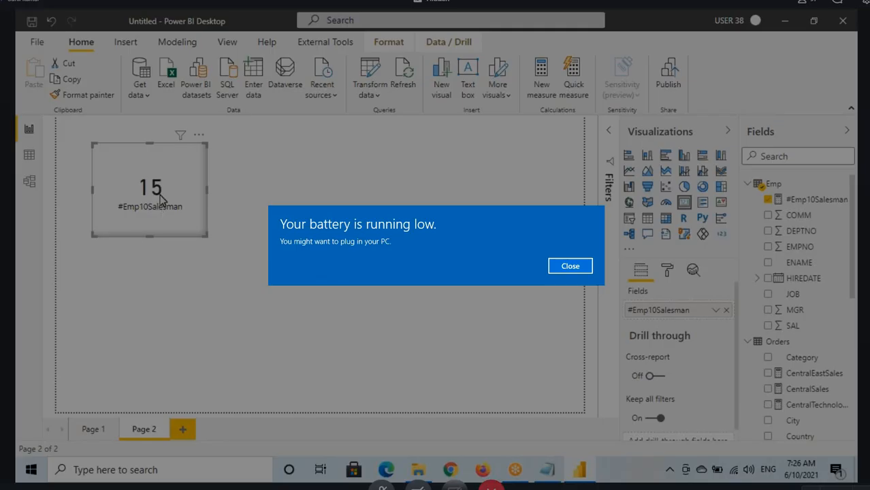
Step: Return to the Data view and insert CALCULATE( in front of COUNT(Emp[EMPNO]) in the #Emp10Salesman formula
{"action": "left_click", "coordinate": [30, 155]}
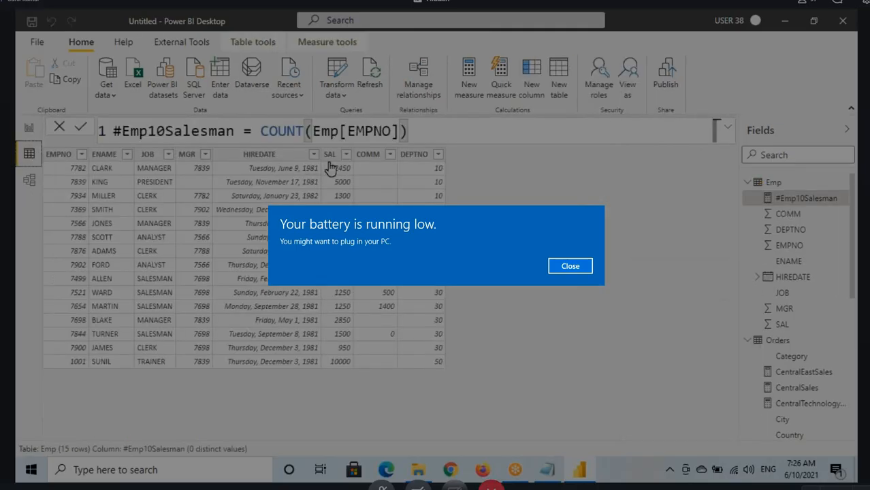
{"action": "left_click_drag", "start_coordinate": [261, 134], "coordinate": [407, 135]}
{"action": "left_click", "coordinate": [321, 136]}
{"action": "left_click_drag", "start_coordinate": [260, 134], "coordinate": [407, 134]}
{"action": "type", "text": "ca"}
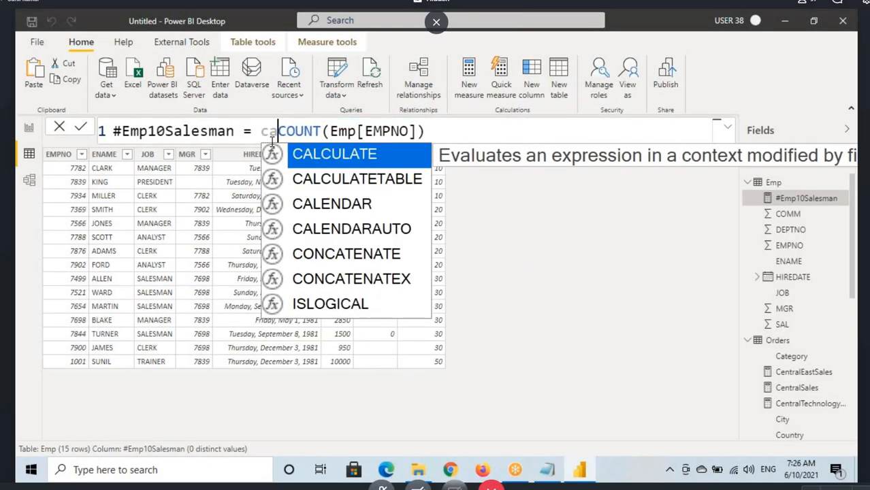
{"action": "key", "text": "Tab"}
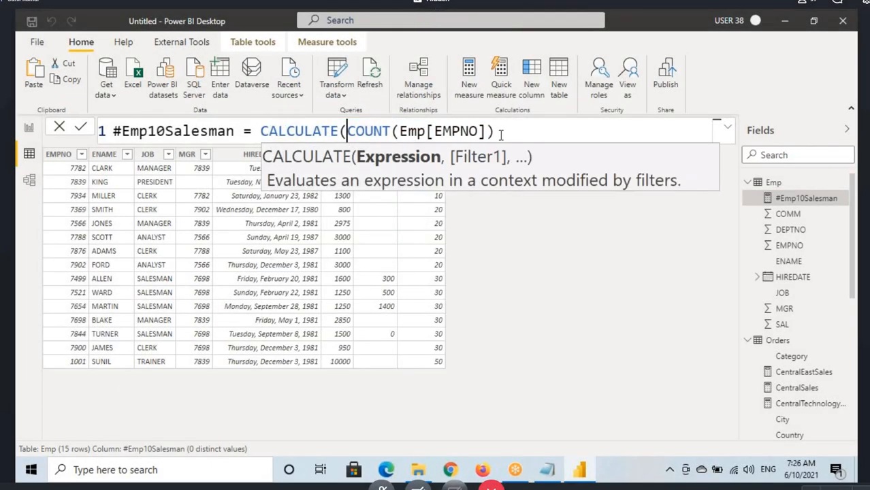
Step: Add a comma after COUNT(Emp[EMPNO]) and move the CALCULATE expression onto a second line of the formula
{"action": "left_click_drag", "start_coordinate": [499, 132], "coordinate": [355, 131]}
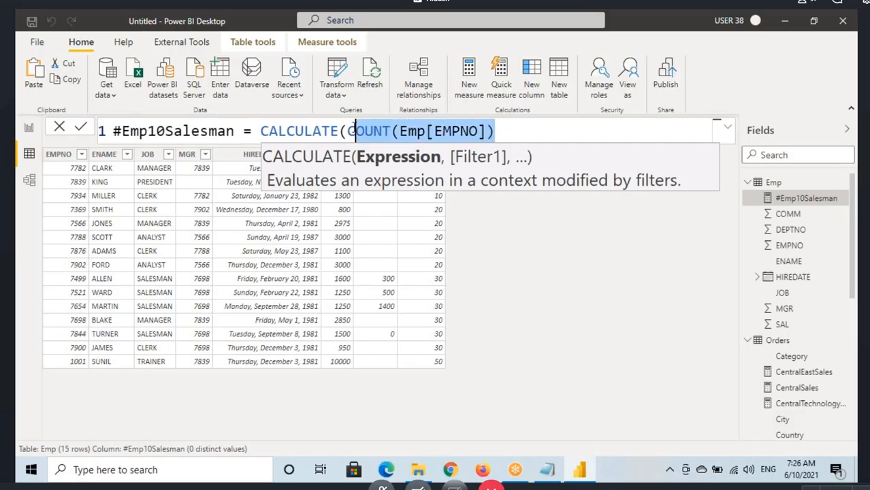
{"action": "left_click", "coordinate": [509, 128]}
{"action": "type", "text": "."}
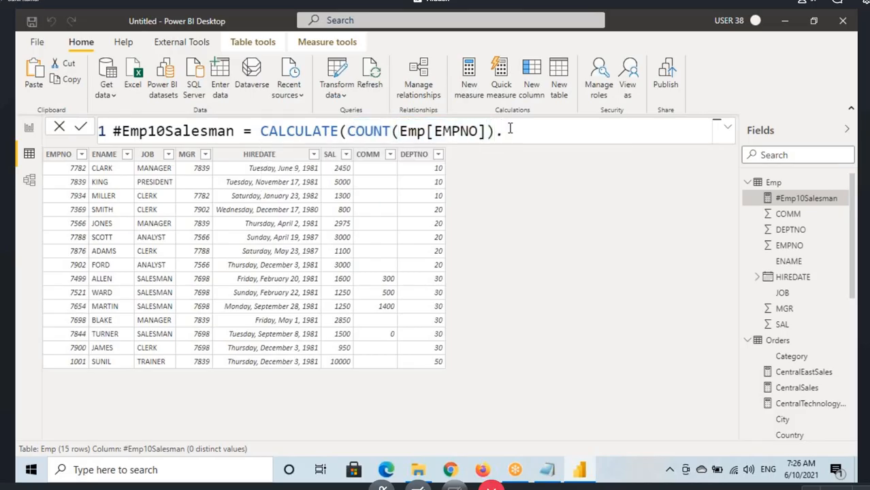
{"action": "key", "text": "BackSpace"}
{"action": "type", "text": ","}
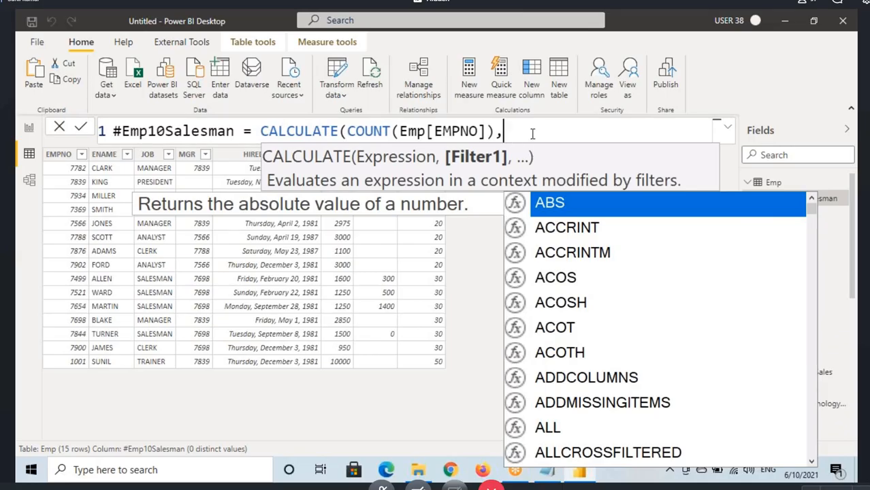
{"action": "left_click", "coordinate": [260, 132]}
{"action": "key", "text": "shift+Return"}
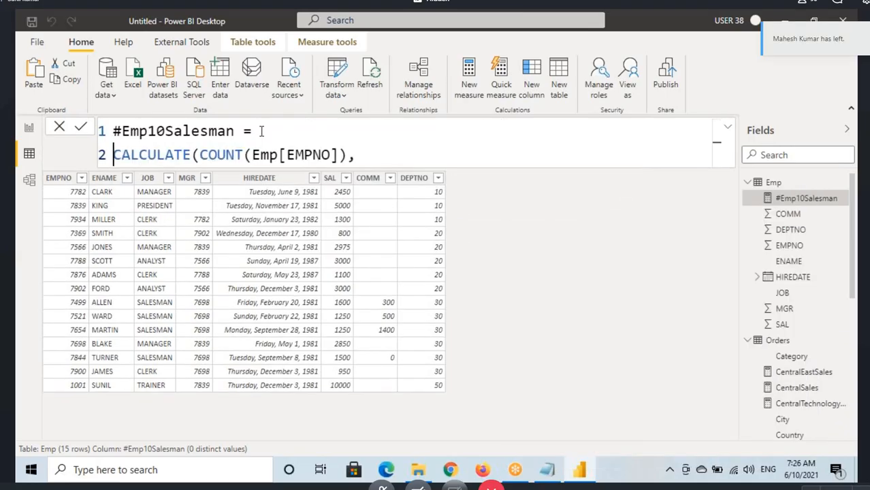
Step: Add the filter condition Emp[DEPTNO]=10 after the comma, followed by the OR operator ||
{"action": "left_click", "coordinate": [370, 158]}
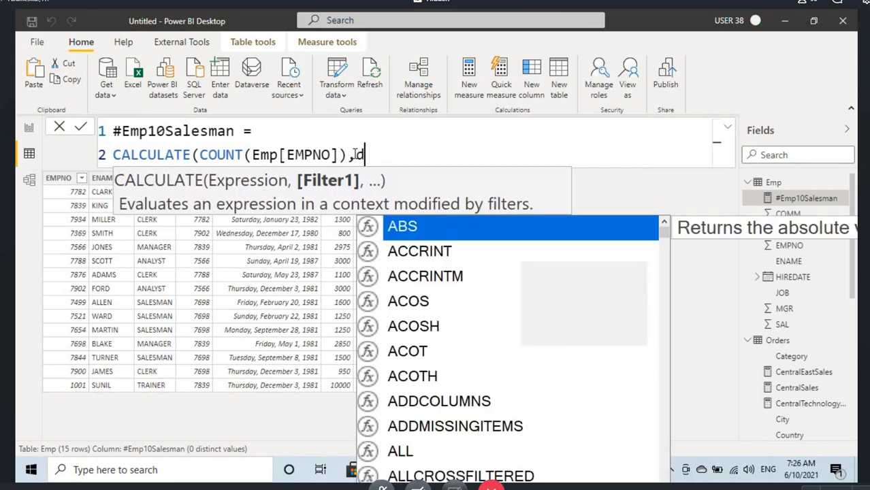
{"action": "type", "text": "deptno"}
{"action": "key", "text": "Tab"}
{"action": "type", "text": "="}
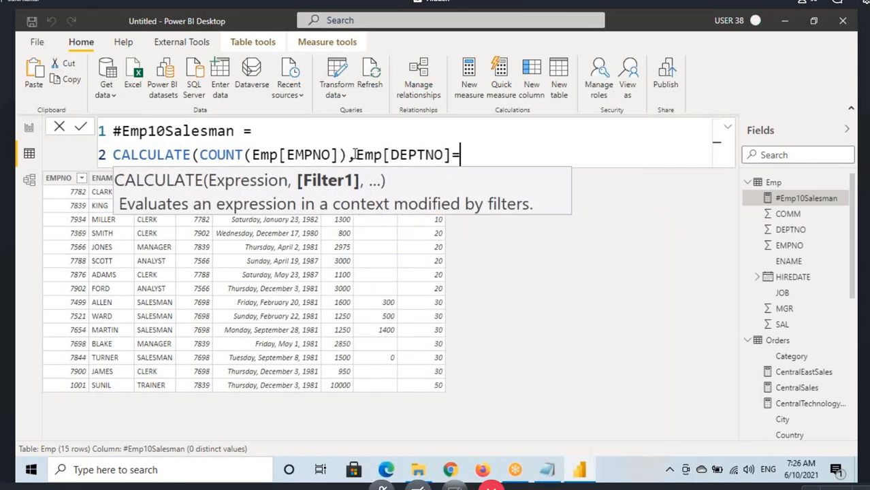
{"action": "type", "text": "10 ,"}
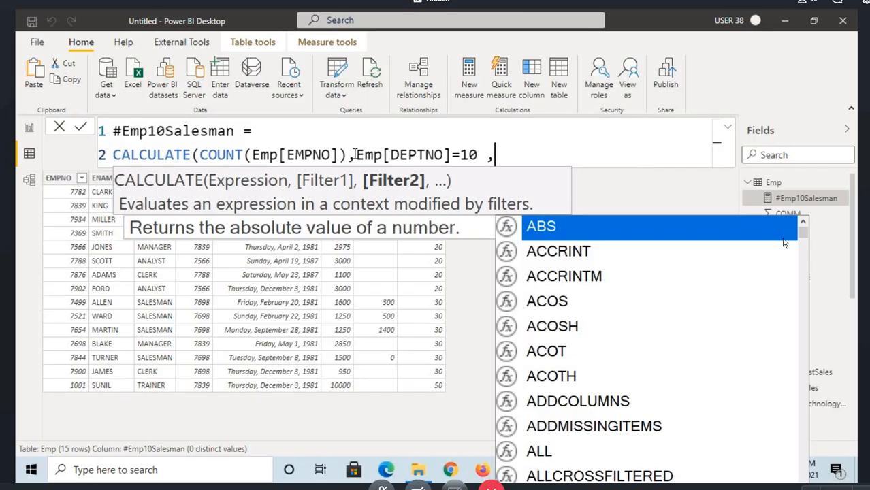
{"action": "key", "text": "BackSpace"}
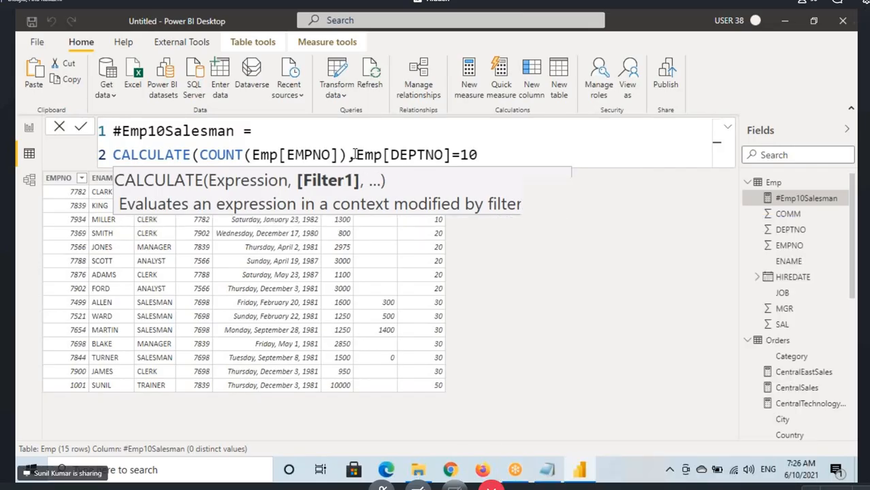
{"action": "type", "text": "||"}
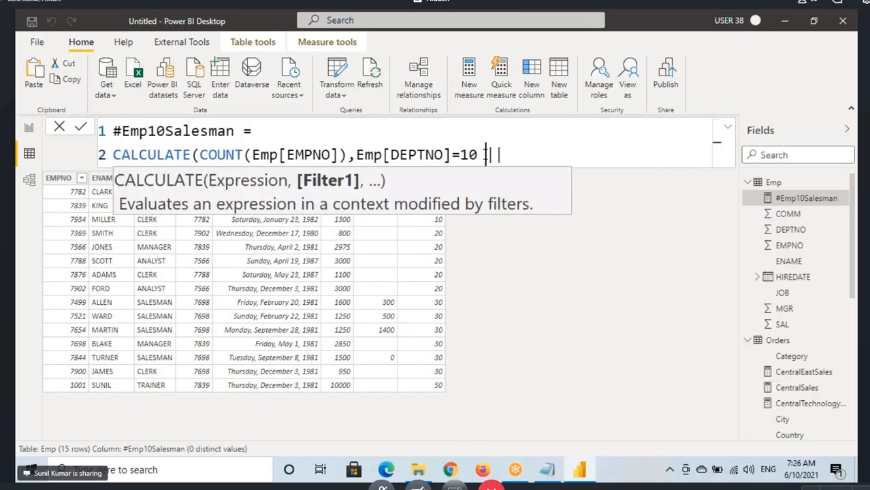
{"action": "double_click", "coordinate": [493, 154]}
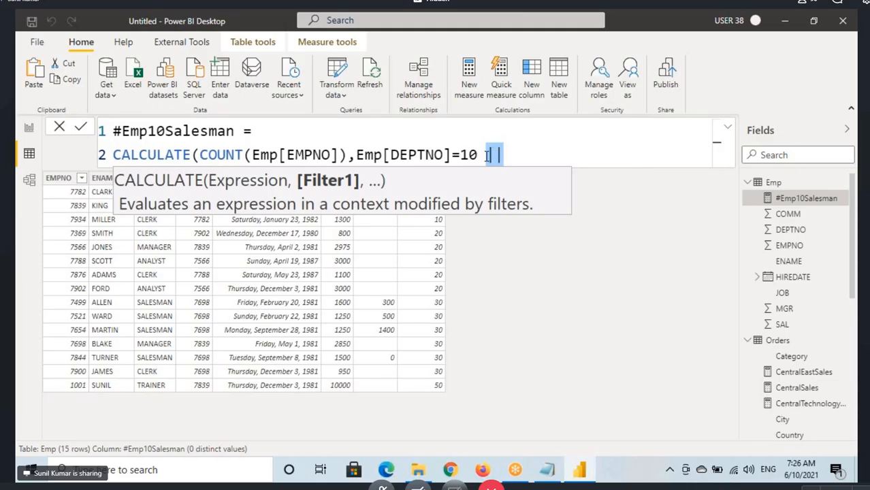
{"action": "left_click", "coordinate": [554, 158]}
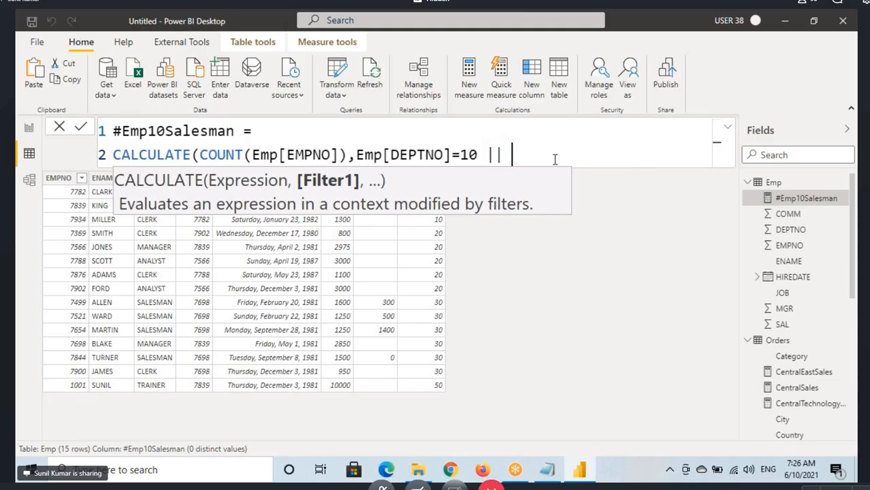
Step: Complete the filter with Emp[JOB]="SALESMAN", close the CALCULATE parenthesis and commit the measure
{"action": "type", "text": "jon"}
{"action": "key", "text": "BackSpace"}
{"action": "type", "text": "b"}
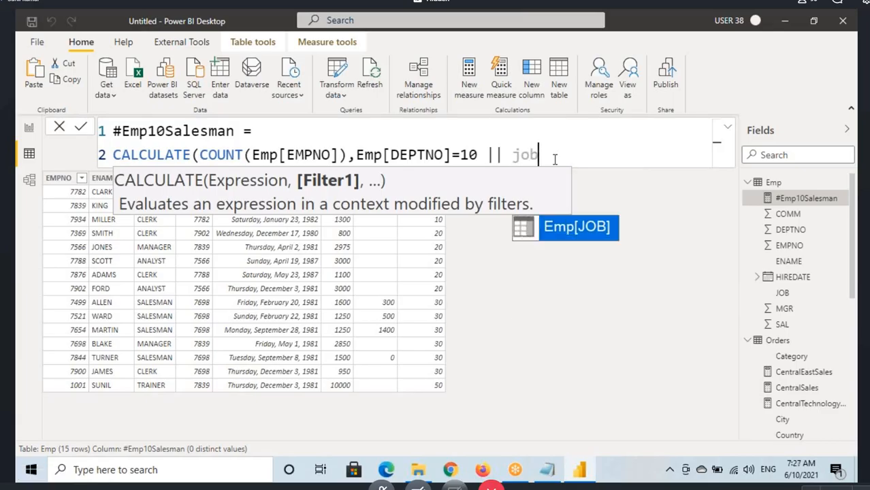
{"action": "key", "text": "Tab"}
{"action": "type", "text": "="}
{"action": "type", "text": "\"S"}
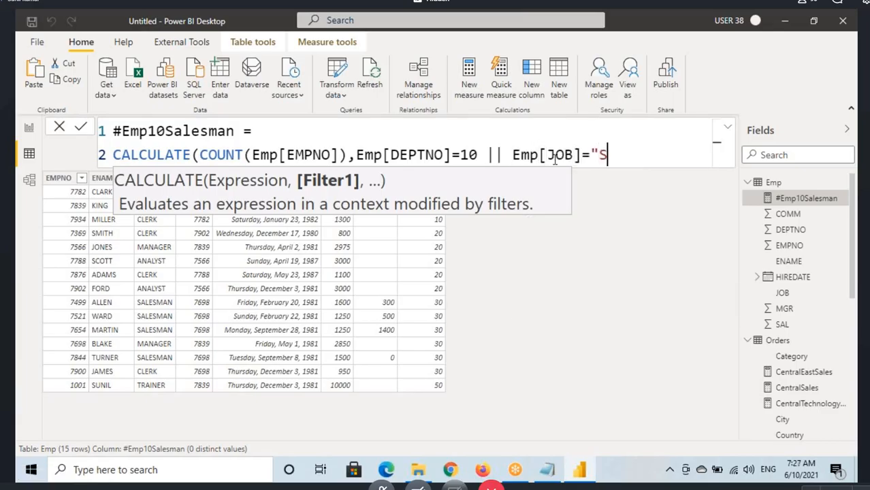
{"action": "type", "text": "ALESMAN\")"}
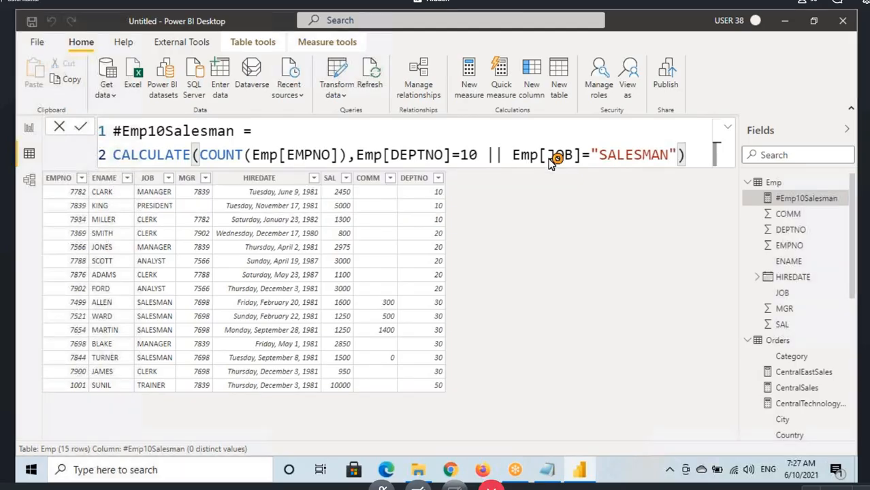
{"action": "key", "text": "Return"}
Step: Display the report page and move the #Emp10Salesman card toward the page's upper-left corner at a smaller size
{"action": "left_click", "coordinate": [539, 154]}
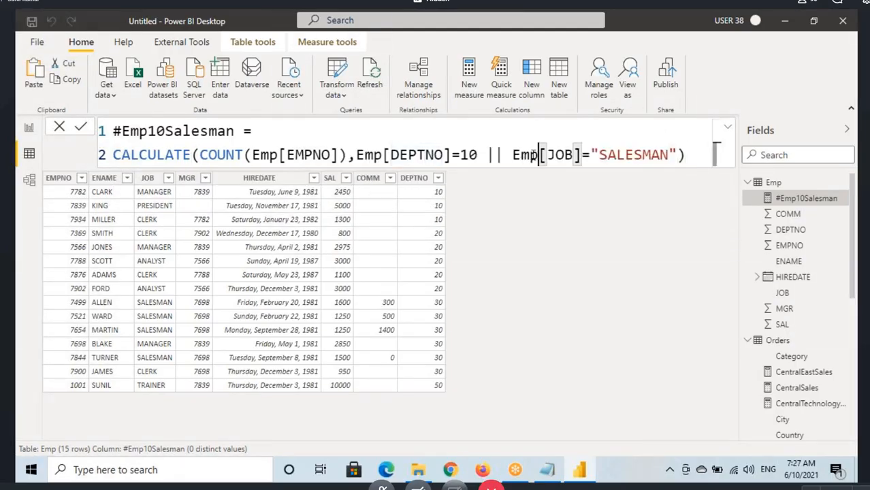
{"action": "left_click", "coordinate": [28, 129]}
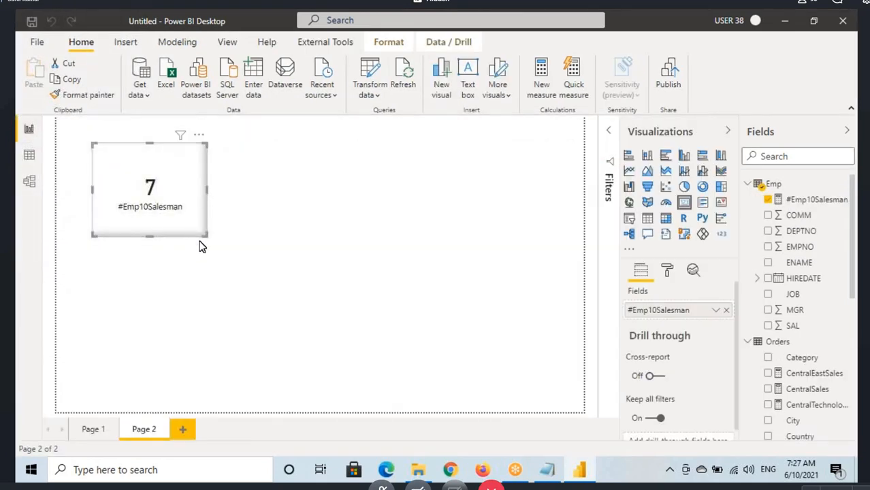
{"action": "left_click_drag", "start_coordinate": [161, 202], "coordinate": [153, 185]}
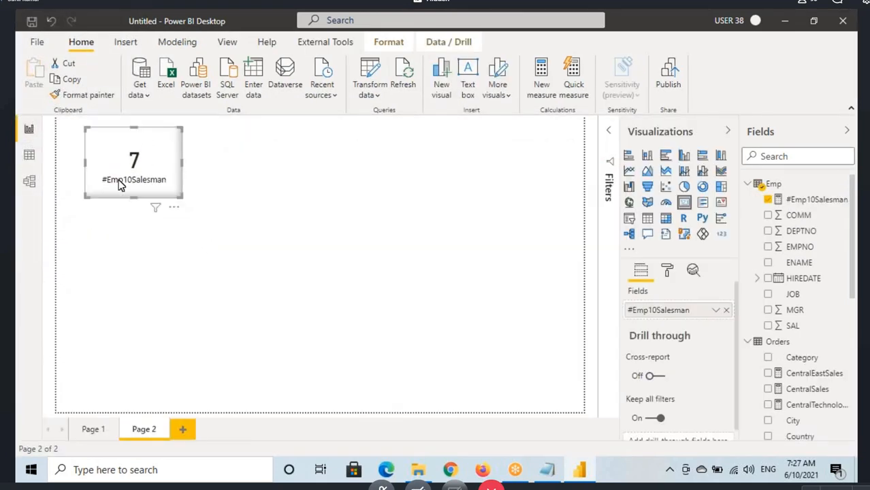
Step: Switch to Notepad and paste a copy of the "create a measure to count the employee" line below the original, after a blank line
{"action": "left_click", "coordinate": [547, 469]}
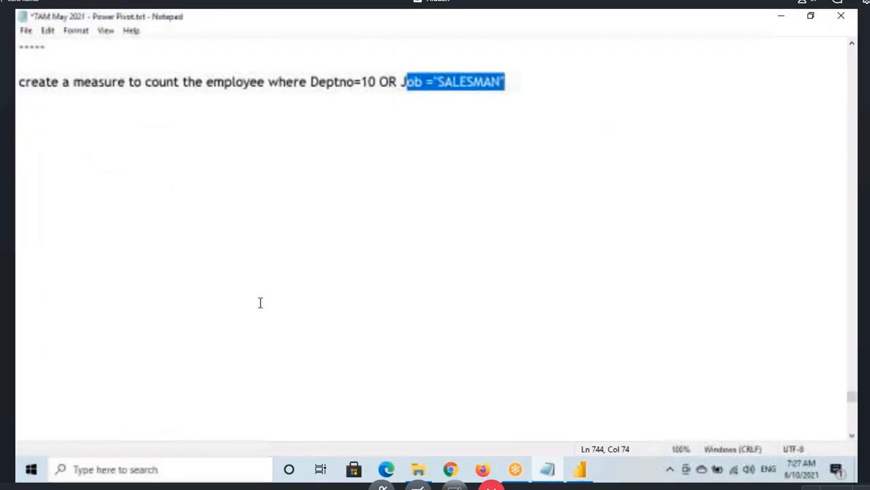
{"action": "left_click_drag", "start_coordinate": [19, 82], "coordinate": [506, 96]}
{"action": "key", "text": "ctrl+c"}
{"action": "left_click", "coordinate": [520, 85]}
{"action": "key", "text": "Return"}
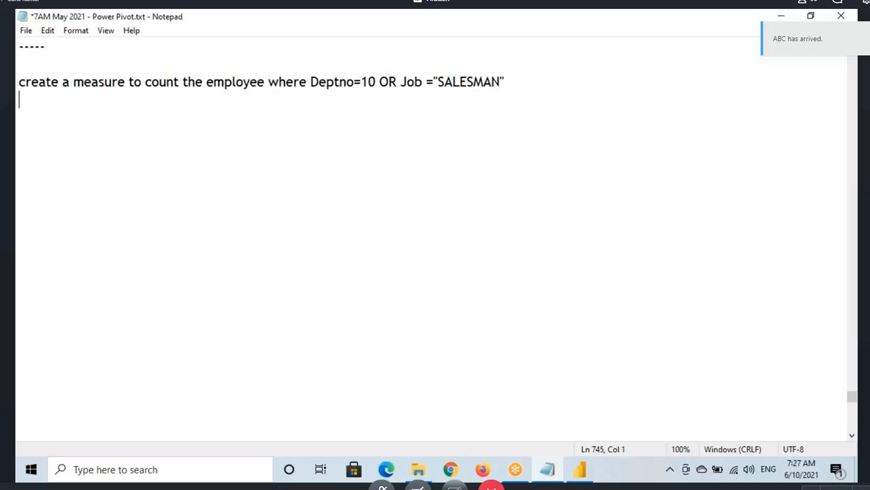
{"action": "key", "text": "Return"}
{"action": "key", "text": "ctrl+v"}
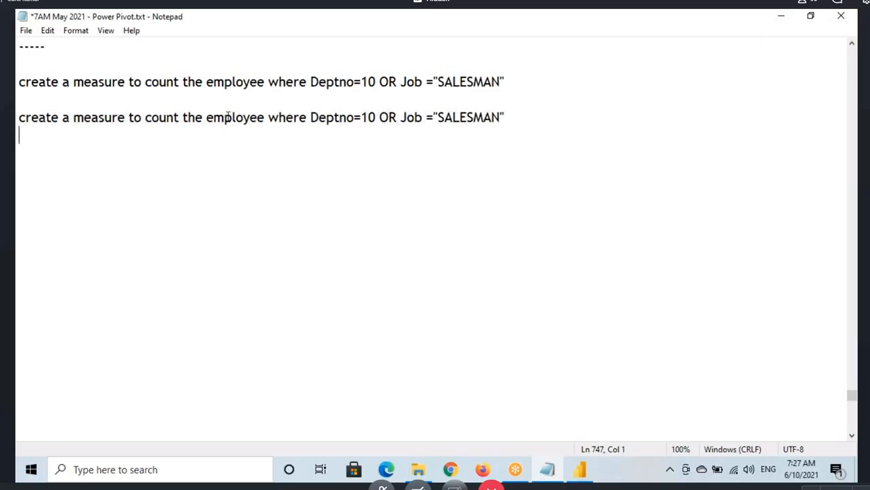
Step: Change the condition in the second exercise line to Deptno=30 AND Job ="SALESMAN", replacing the OR
{"action": "left_click_drag", "start_coordinate": [222, 117], "coordinate": [250, 117]}
{"action": "left_click", "coordinate": [286, 119]}
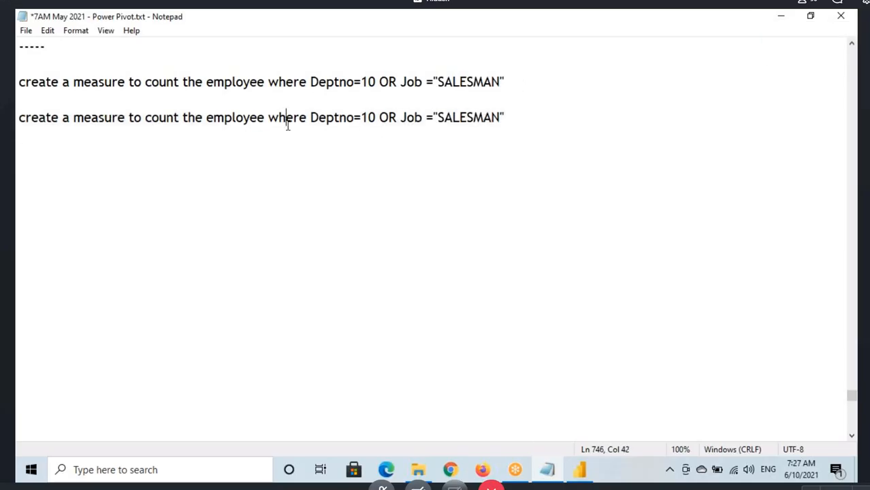
{"action": "left_click", "coordinate": [377, 117]}
{"action": "key", "text": "BackSpace"}
{"action": "key", "text": "BackSpace"}
{"action": "type", "text": "3"}
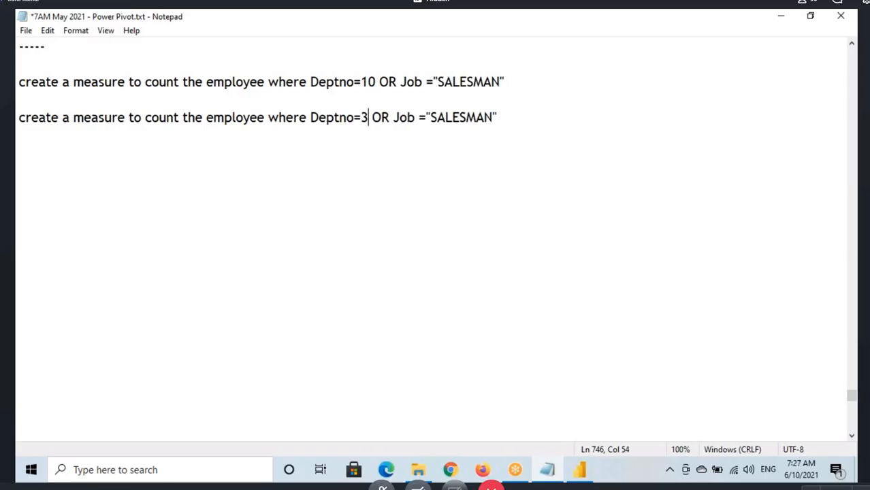
{"action": "type", "text": "0"}
{"action": "double_click", "coordinate": [388, 118]}
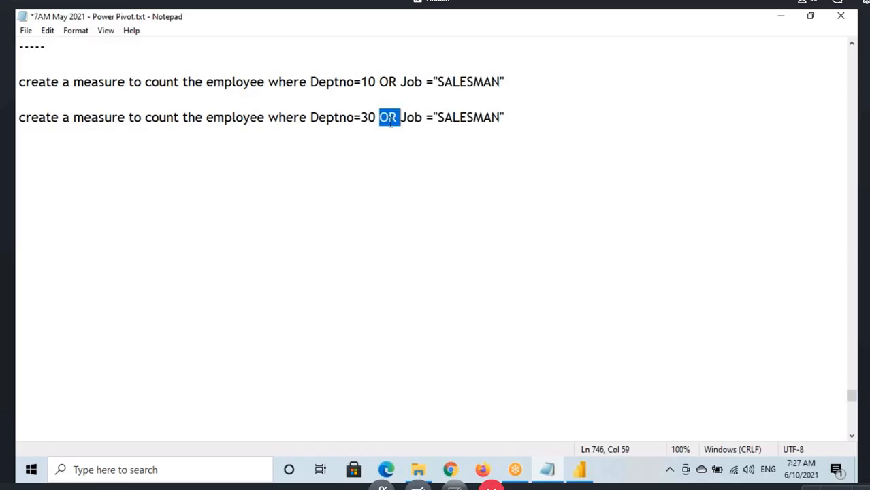
{"action": "type", "text": "AND"}
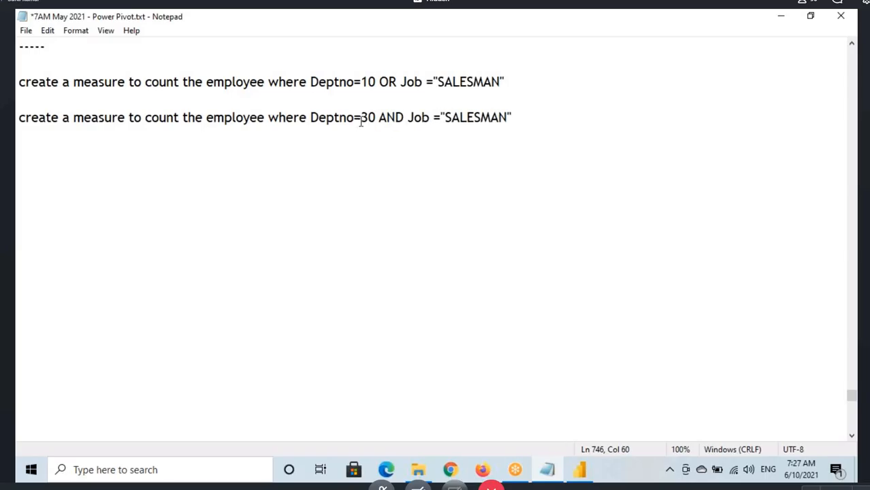
{"action": "left_click_drag", "start_coordinate": [312, 118], "coordinate": [531, 117]}
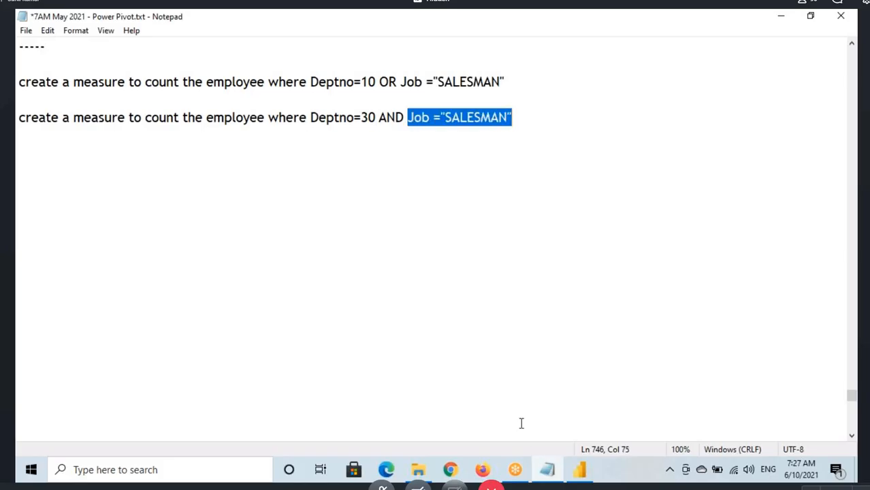
{"action": "left_click_drag", "start_coordinate": [307, 118], "coordinate": [530, 127]}
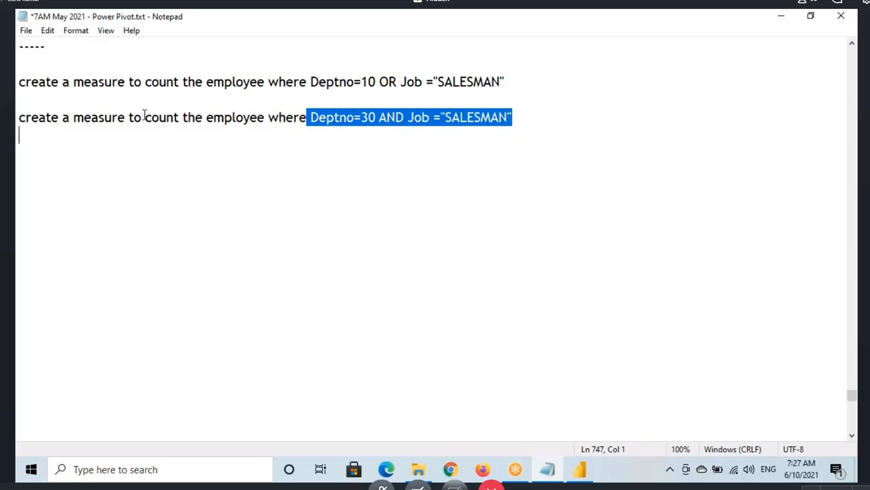
{"action": "left_click_drag", "start_coordinate": [144, 117], "coordinate": [258, 117]}
Step: Switch to Power BI Desktop, display the Emp table's data and mark the DEPTNO 30 rows whose JOB is SALESMAN
{"action": "left_click", "coordinate": [579, 470]}
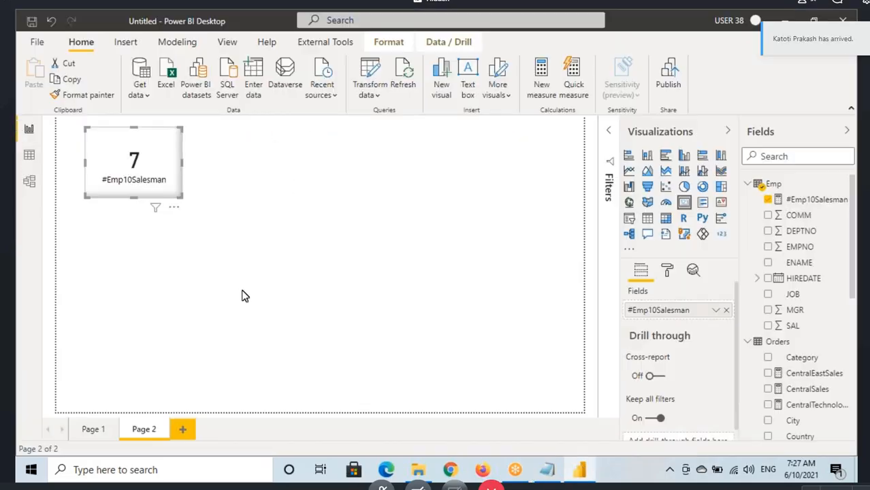
{"action": "left_click", "coordinate": [29, 154]}
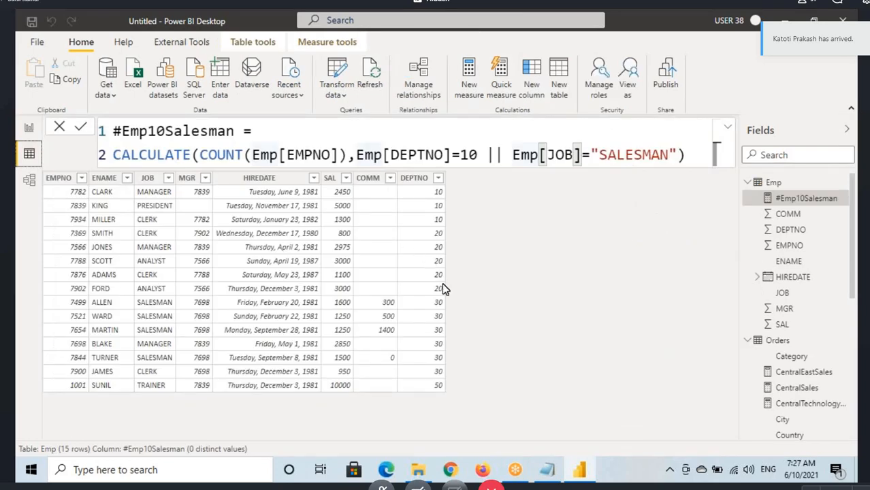
{"action": "left_click_drag", "start_coordinate": [430, 302], "coordinate": [451, 378]}
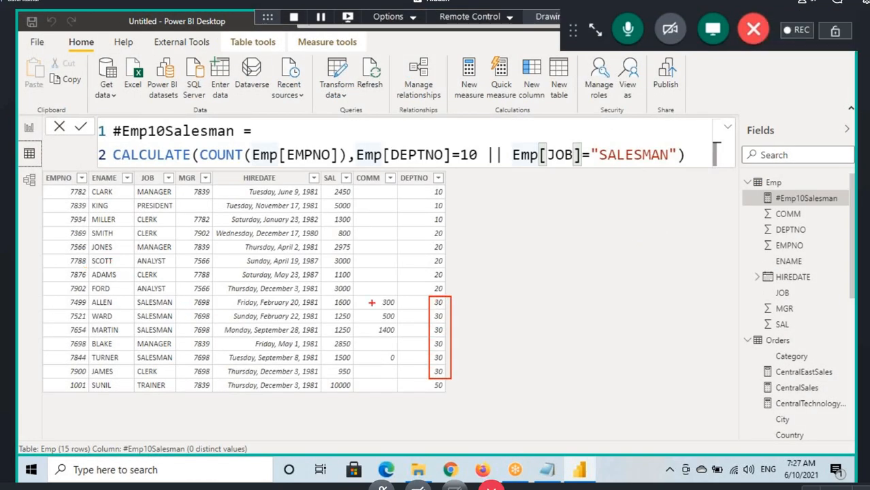
{"action": "left_click_drag", "start_coordinate": [59, 299], "coordinate": [91, 378]}
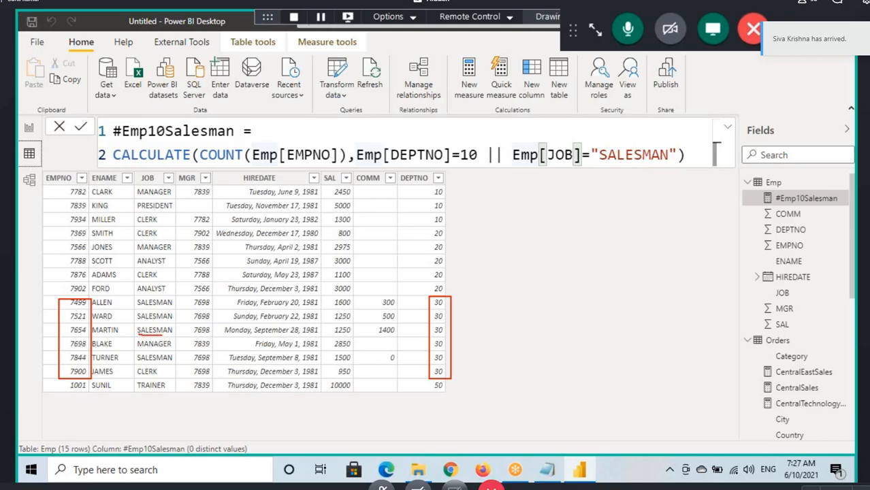
{"action": "left_click_drag", "start_coordinate": [172, 334], "coordinate": [126, 307]}
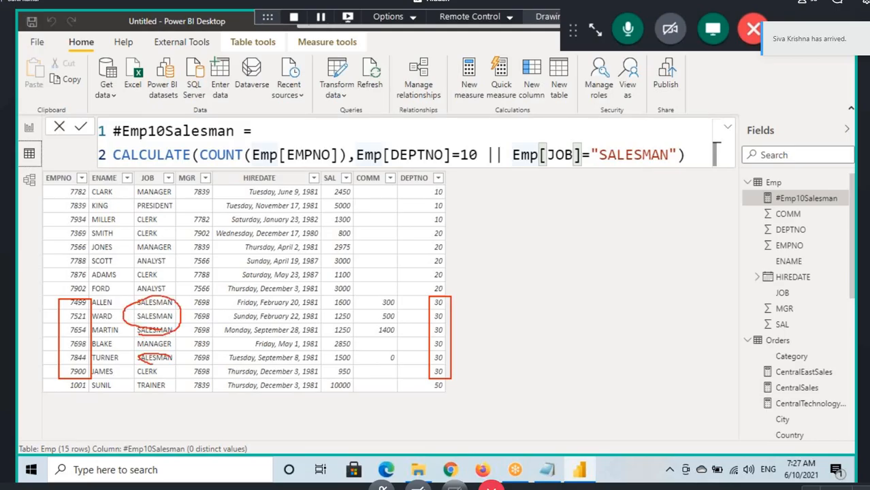
{"action": "left_click_drag", "start_coordinate": [169, 363], "coordinate": [188, 352]}
{"action": "mouse_move", "coordinate": [182, 312]}
{"action": "left_mouse_down"}
{"action": "mouse_move", "coordinate": [178, 351]}
{"action": "mouse_move", "coordinate": [195, 308]}
{"action": "left_mouse_up"}
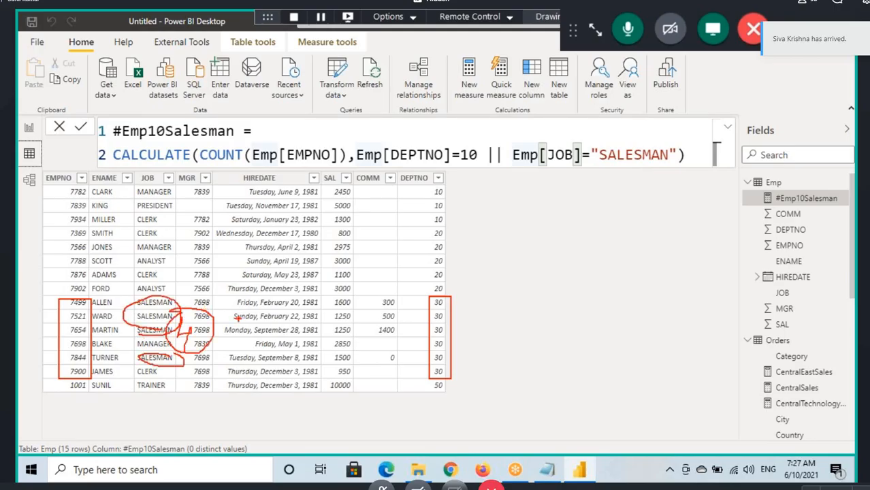
{"action": "key", "text": "Escape"}
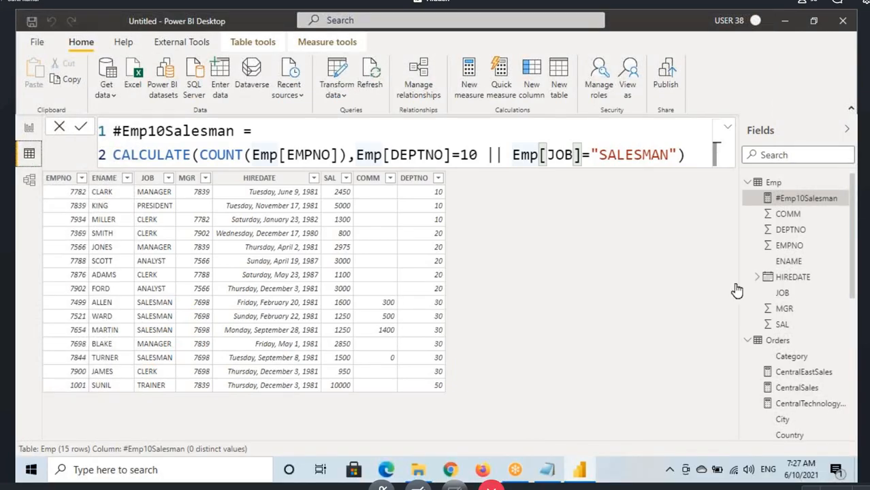
Step: Create a new measure in the Emp table and name it #Emp30Salesman
{"action": "left_click", "coordinate": [778, 189]}
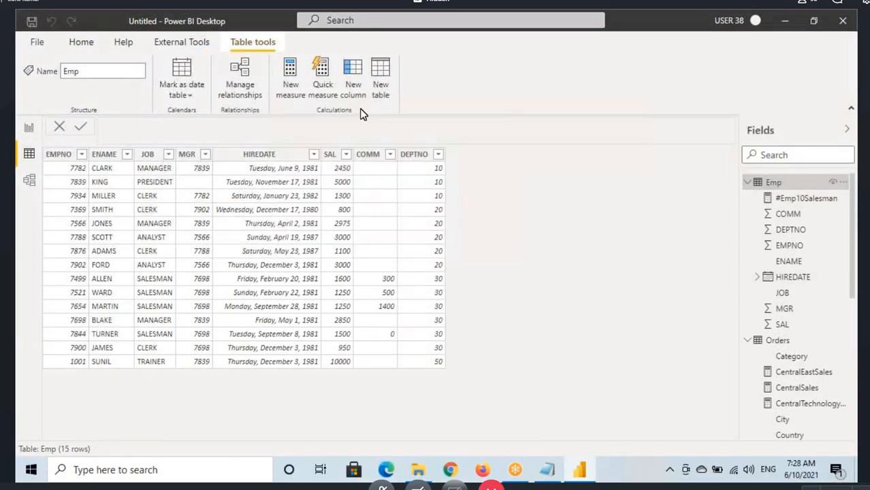
{"action": "left_click", "coordinate": [290, 79]}
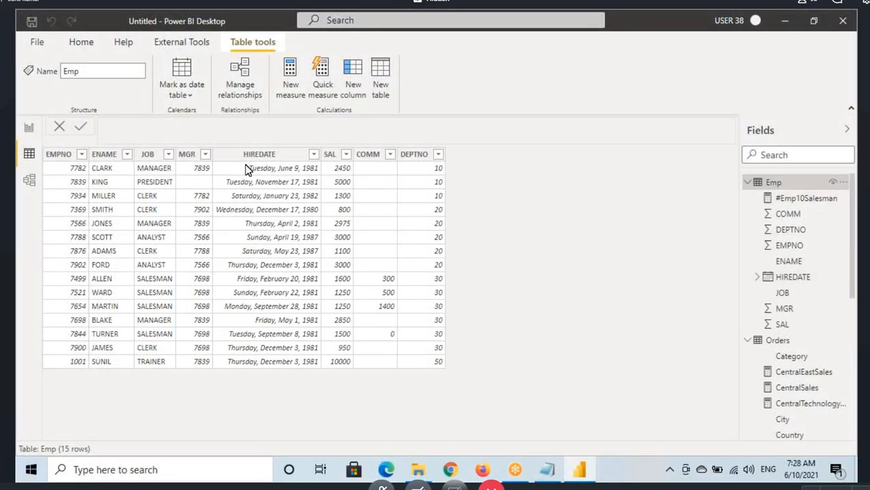
{"action": "double_click", "coordinate": [126, 131]}
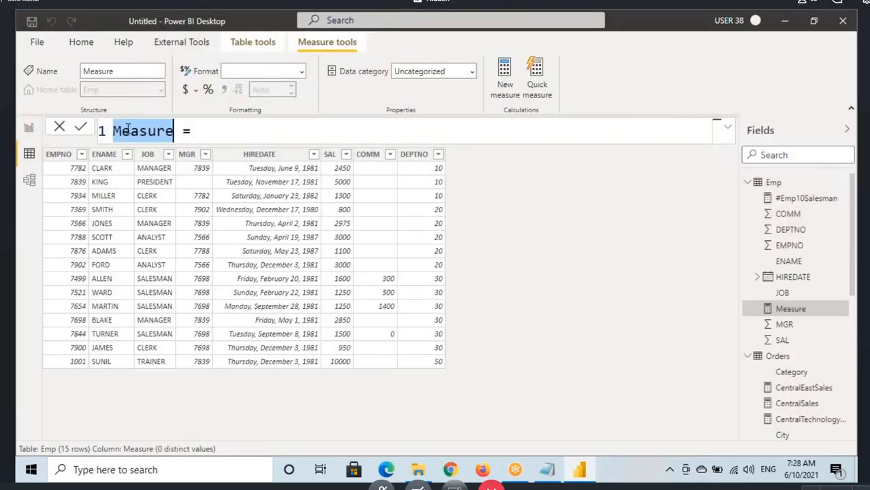
{"action": "type", "text": "#"}
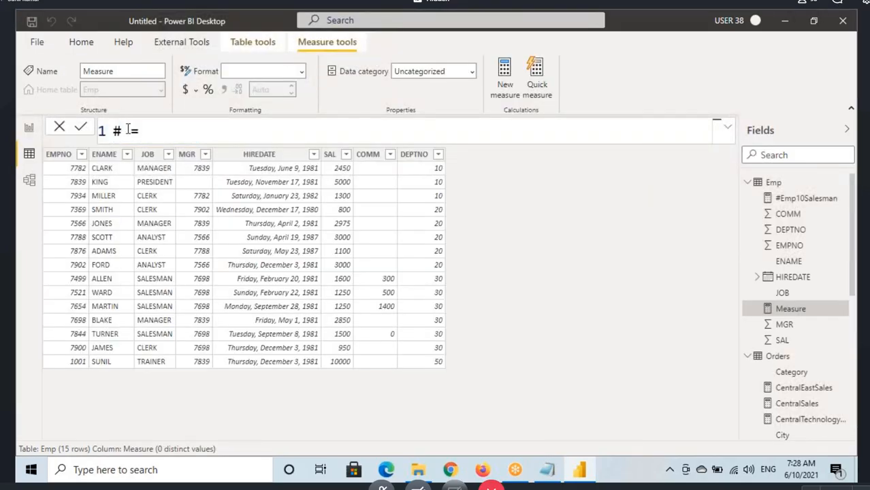
{"action": "type", "text": "Emp30"}
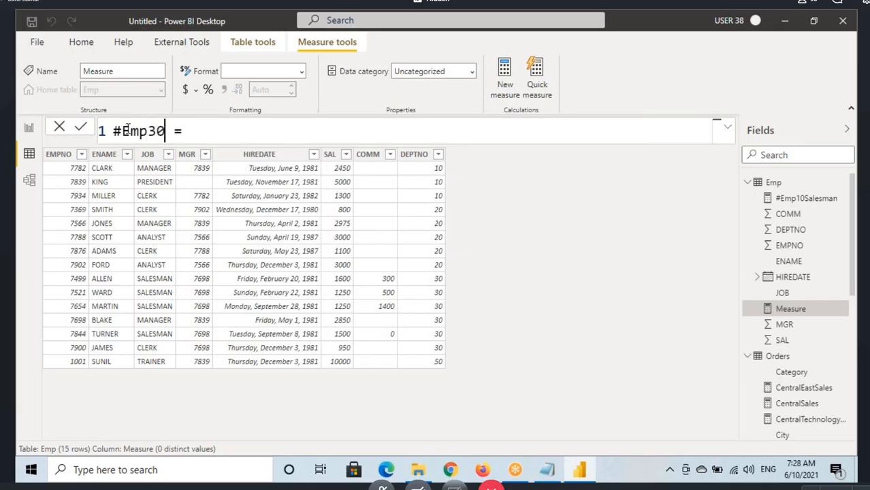
{"action": "type", "text": "Salesman"}
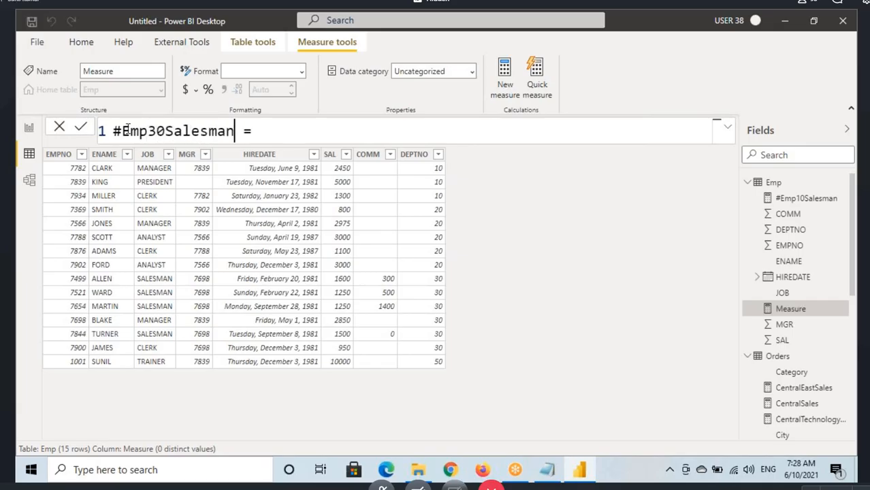
Step: Start the measure's expression with the CALCULATE function on a new line below the name
{"action": "left_click", "coordinate": [262, 132]}
{"action": "type", "text": "C"}
{"action": "key", "text": "BackSpace"}
{"action": "key", "text": "shift+Return"}
{"action": "type", "text": "C"}
{"action": "key", "text": "Tab"}
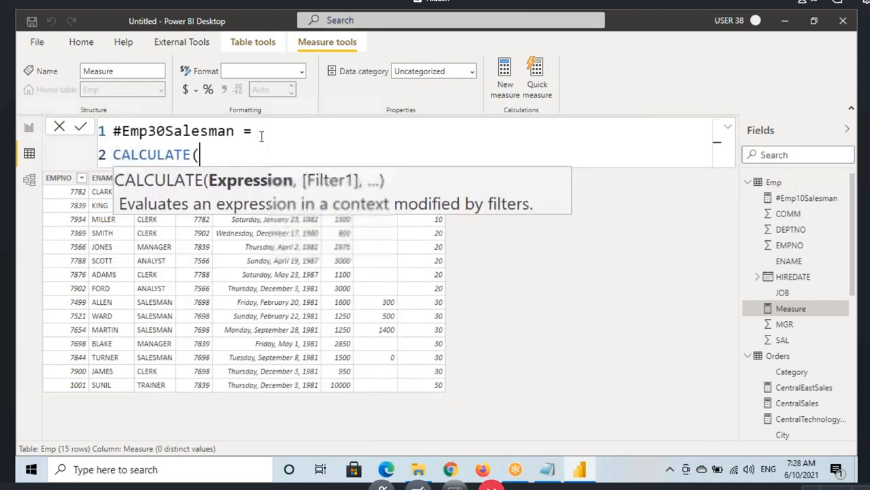
Step: Enter COUNT(Emp[EMPNO]) as the CALCULATE expression, followed by a comma for the filters
{"action": "type", "text": "COUNT("}
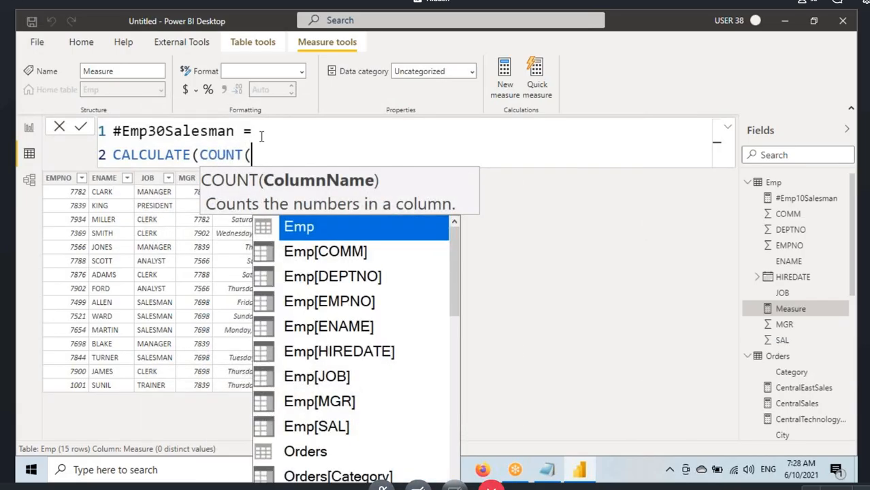
{"action": "type", "text": "de"}
{"action": "key", "text": "BackSpace"}
{"action": "key", "text": "BackSpace"}
{"action": "type", "text": "emp"}
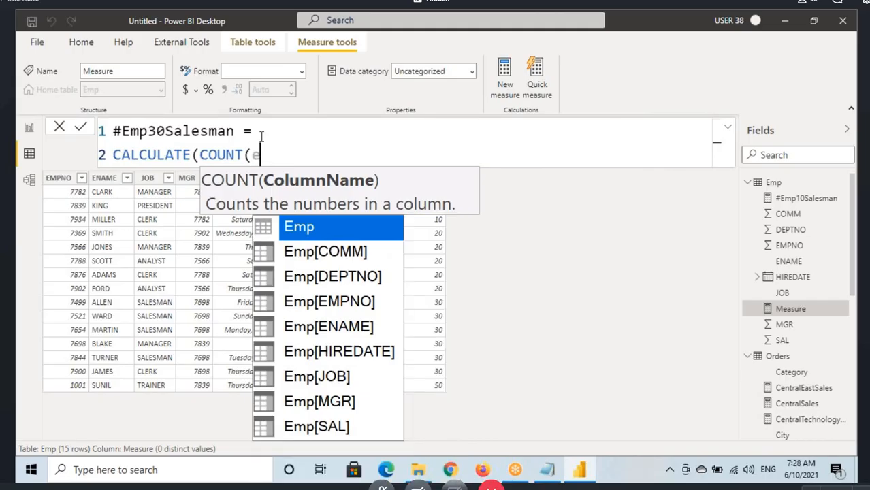
{"action": "key", "text": "Down"}
{"action": "key", "text": "Down"}
{"action": "key", "text": "Down"}
{"action": "key", "text": "Tab"}
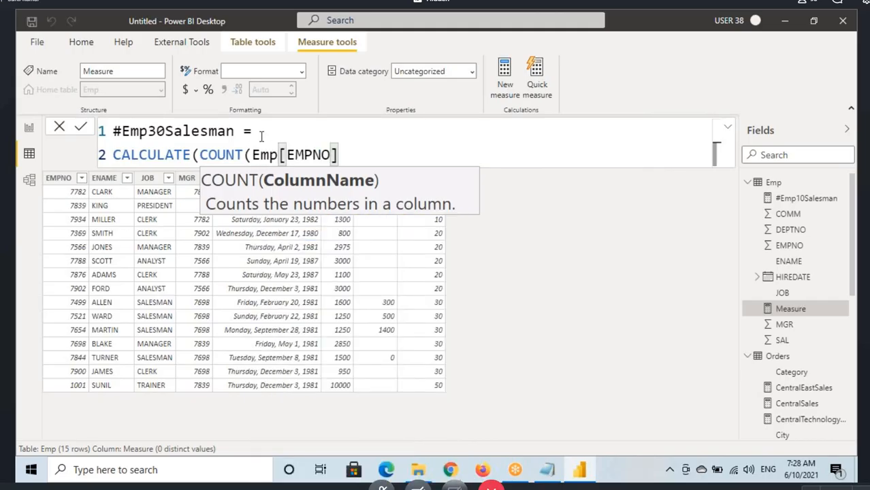
{"action": "type", "text": ","}
{"action": "key", "text": "BackSpace"}
{"action": "type", "text": "),"}
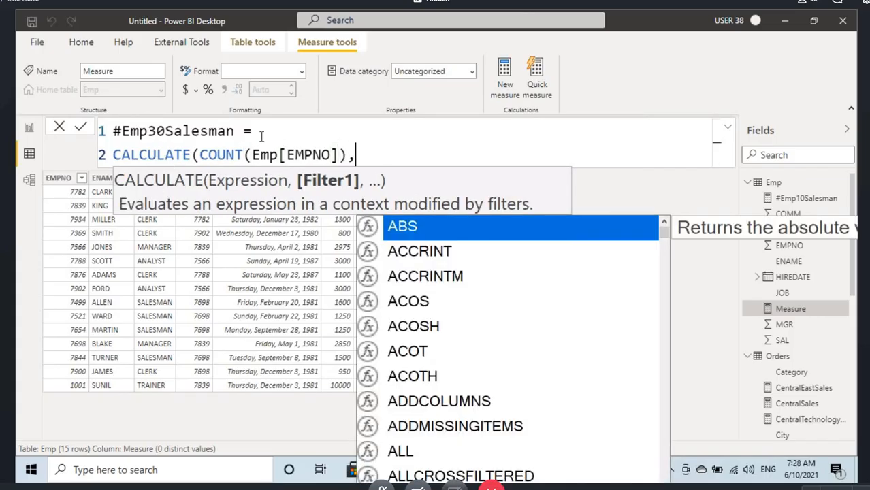
{"action": "type", "text": "deptn"}
Step: Add Emp[DEPTNO]=30 as the first filter, followed by a comma as the AND separator
{"action": "key", "text": "Tab"}
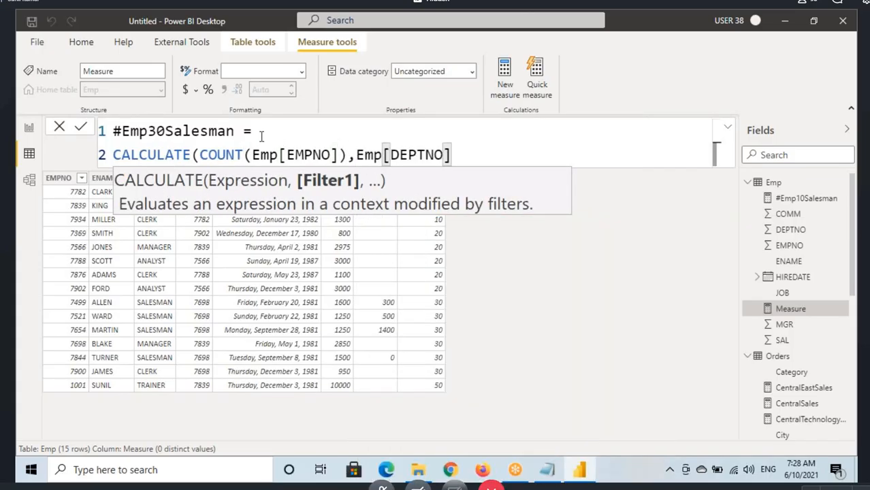
{"action": "type", "text": "=30,"}
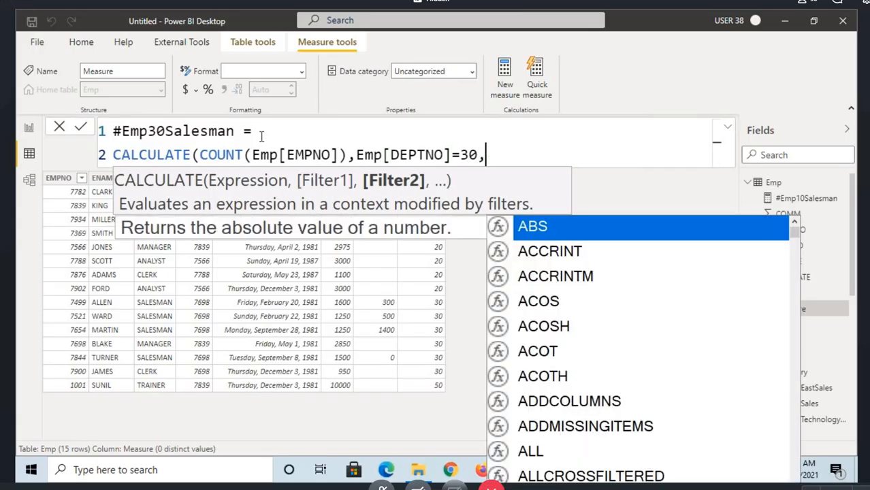
{"action": "type", "text": "jo"}
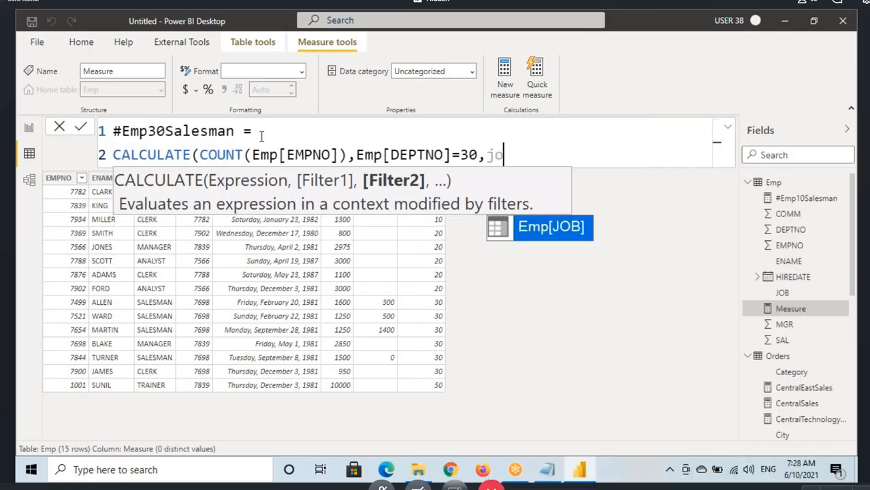
Step: Add Emp[JOB]="SALESMAN" as the second filter, close the CALCULATE parenthesis and commit the measure
{"action": "key", "text": "Tab"}
{"action": "type", "text": "=\""}
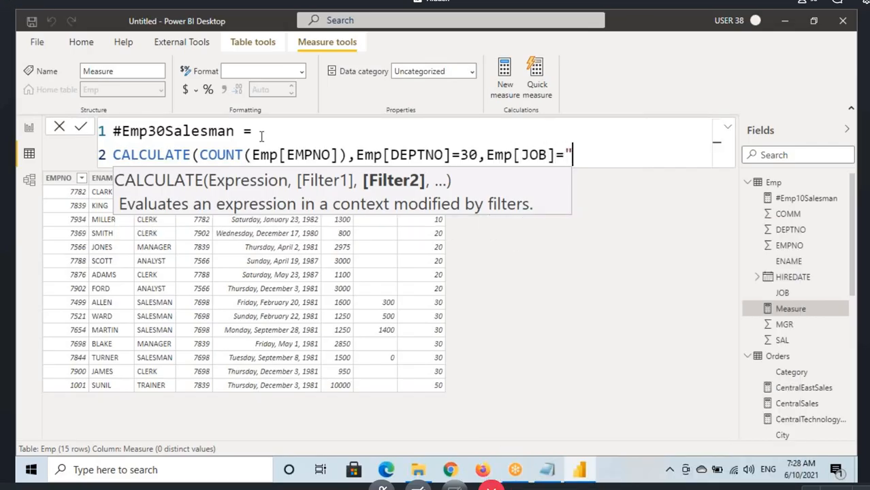
{"action": "type", "text": "SALESMAN"}
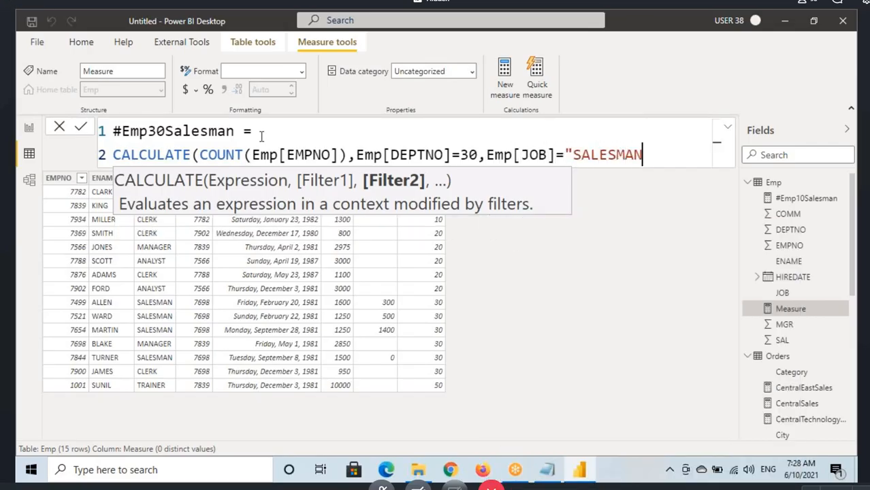
{"action": "type", "text": "\")"}
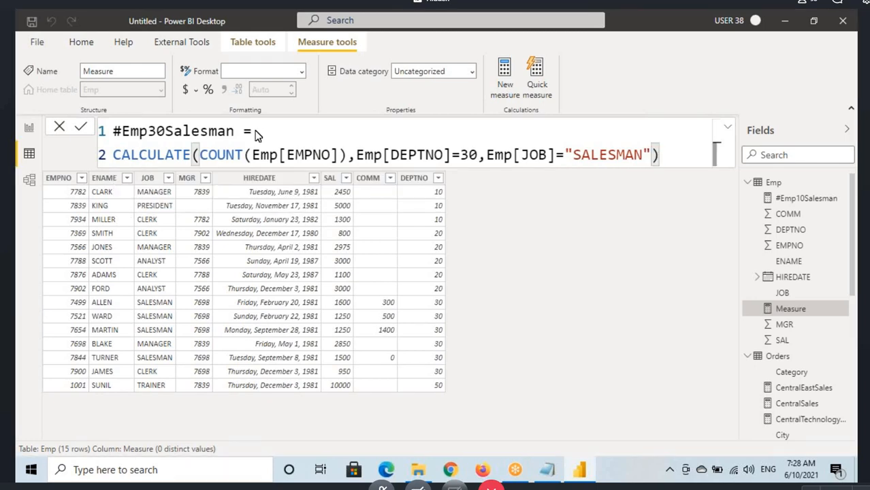
{"action": "key", "text": "Return"}
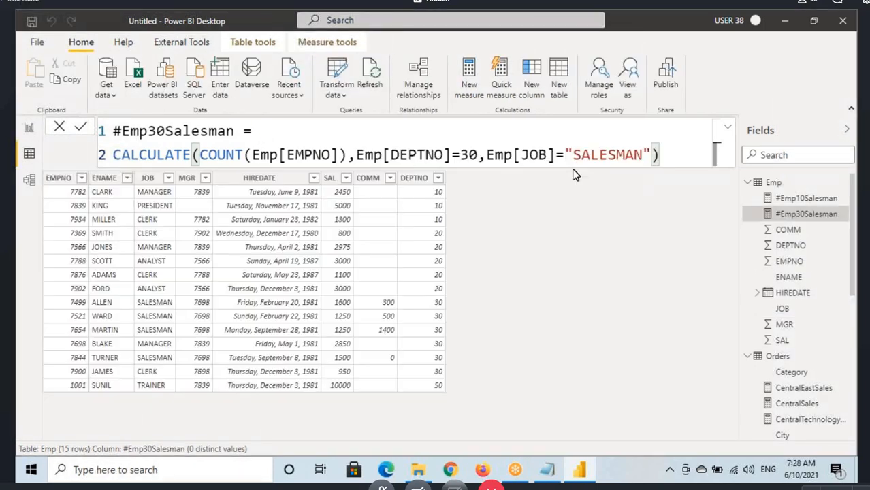
{"action": "left_click_drag", "start_coordinate": [221, 155], "coordinate": [640, 160]}
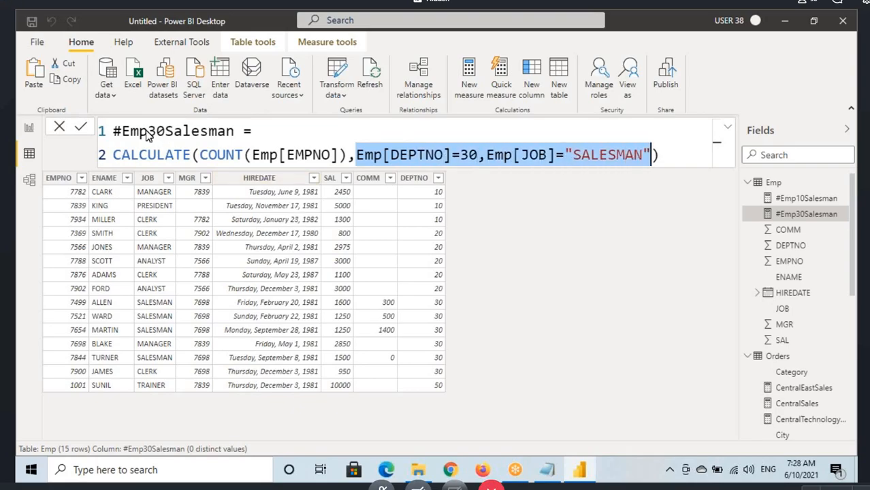
Step: On the report page, place a card beside the #Emp10Salesman card and populate it with the #Emp30Salesman measure
{"action": "left_click", "coordinate": [29, 130]}
{"action": "left_click", "coordinate": [305, 266]}
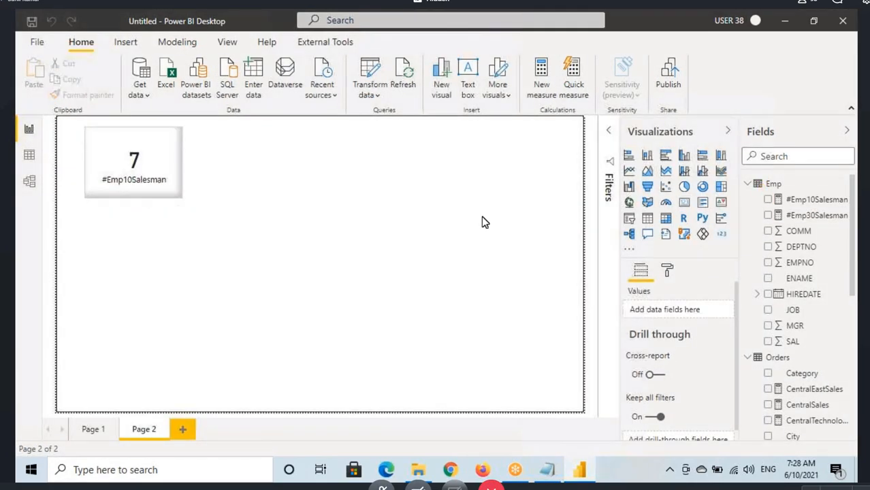
{"action": "left_click_drag", "start_coordinate": [118, 257], "coordinate": [227, 165]}
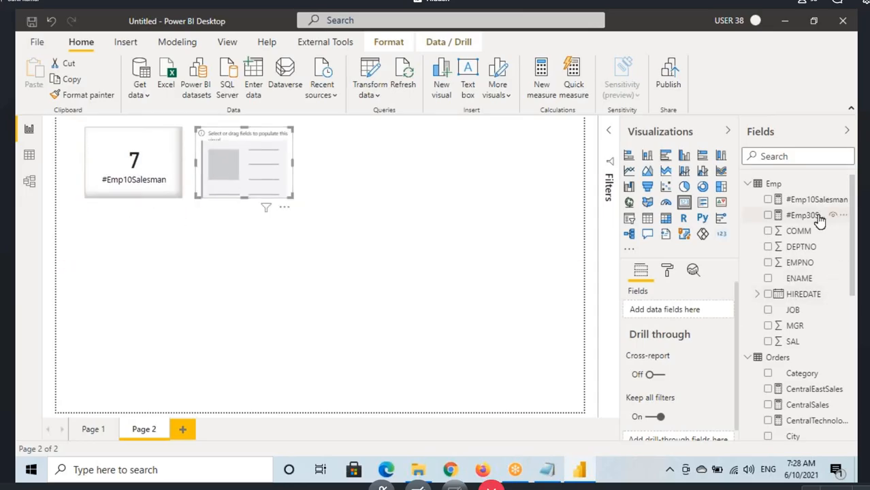
{"action": "left_click_drag", "start_coordinate": [810, 217], "coordinate": [288, 167]}
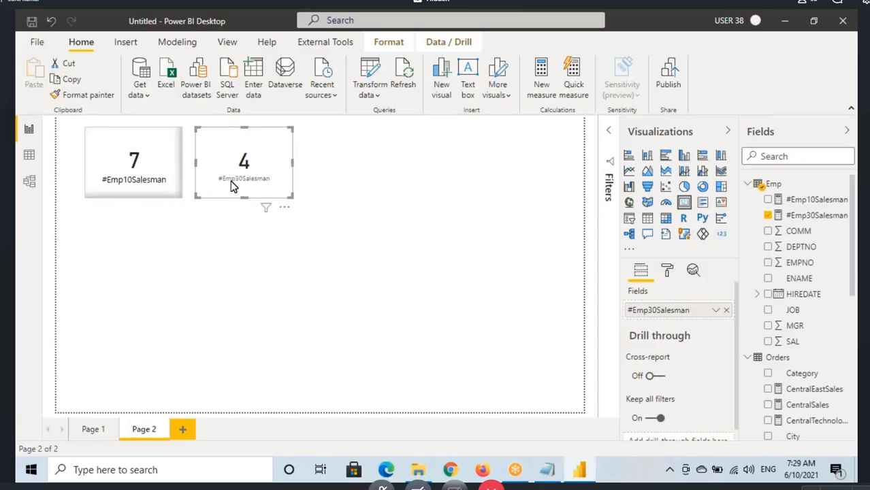
Step: Copy the #Emp10Salesman card's formatting onto the #Emp30Salesman card with Format painter
{"action": "left_click", "coordinate": [108, 173]}
{"action": "left_click", "coordinate": [88, 95]}
{"action": "left_click", "coordinate": [210, 161]}
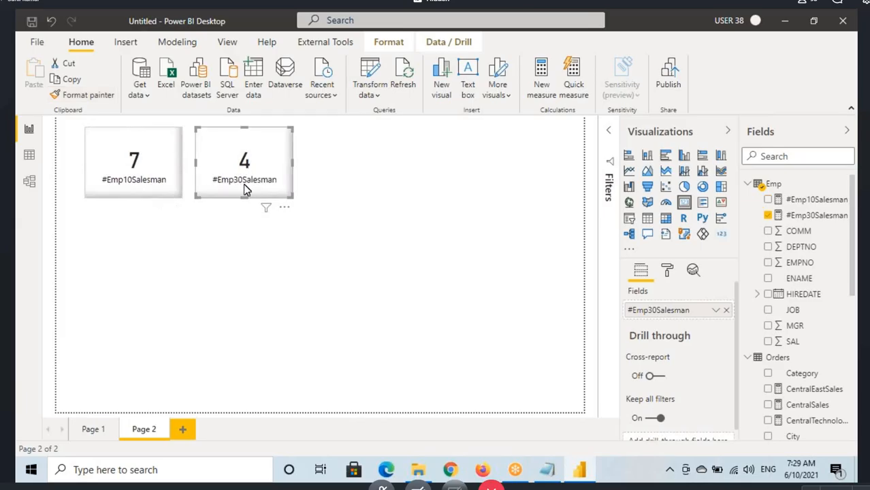
Step: Switch to the Notepad notes and review the Filter Functions section with the CALCULATE definition and its sample measures
{"action": "left_click", "coordinate": [227, 231]}
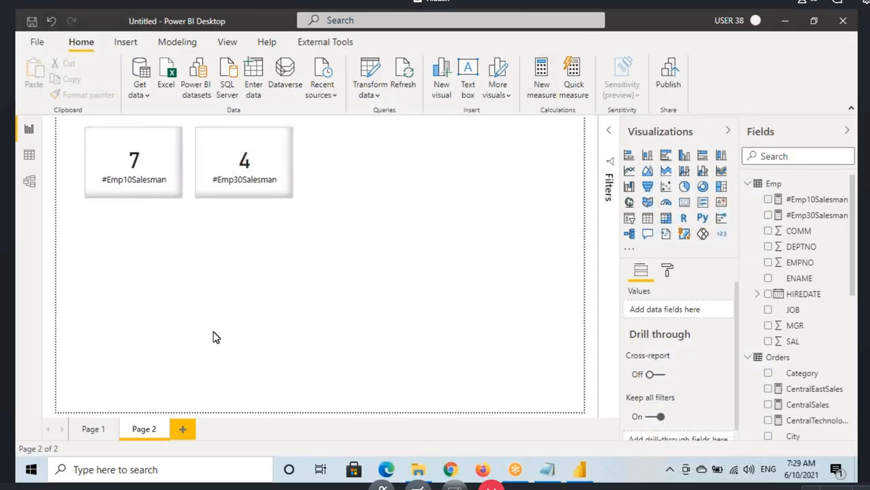
{"action": "left_click", "coordinate": [547, 469]}
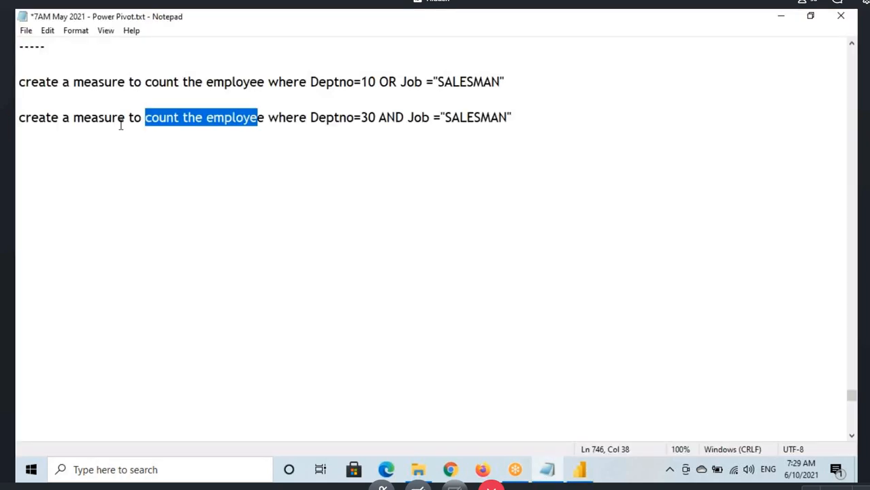
{"action": "left_click", "coordinate": [118, 119]}
{"action": "scroll", "coordinate": [362, 397], "scroll_direction": "up", "scroll_amount": 5}
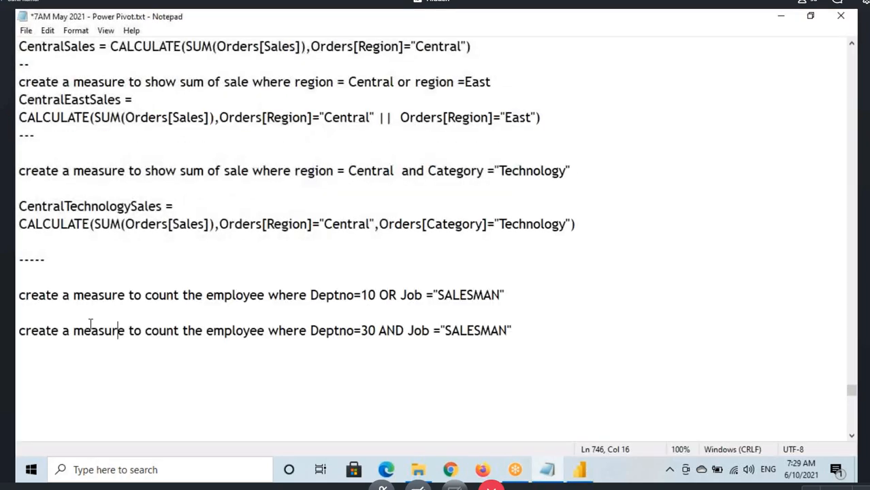
{"action": "scroll", "coordinate": [80, 396], "scroll_direction": "up", "scroll_amount": 4}
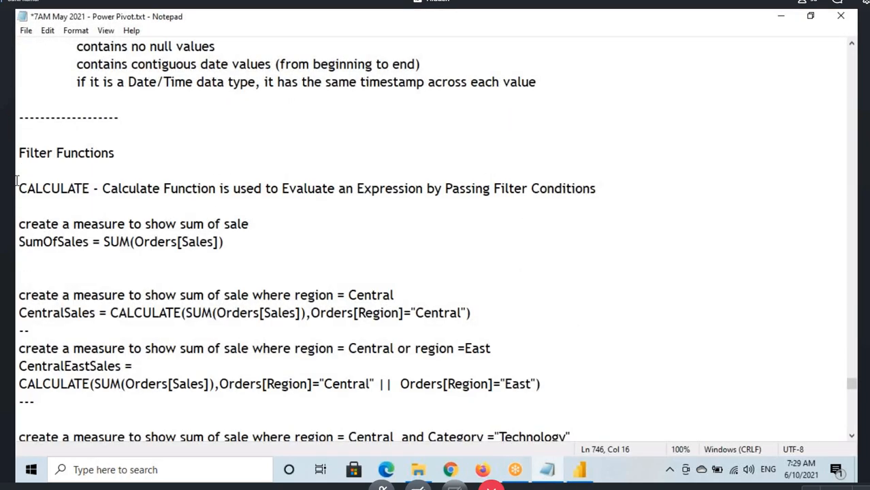
{"action": "left_click_drag", "start_coordinate": [19, 188], "coordinate": [130, 189]}
{"action": "left_click_drag", "start_coordinate": [17, 153], "coordinate": [116, 153]}
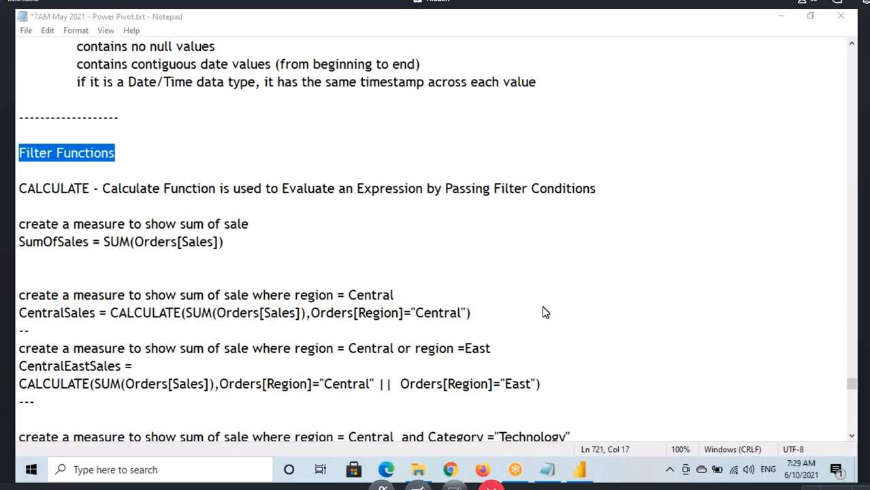
Step: In Power BI Desktop's Data view, extend the CentralEastSales measure with || Orders[Region]="South" as a third OR condition and commit it
{"action": "key", "text": "alt+Tab"}
{"action": "left_click", "coordinate": [30, 154]}
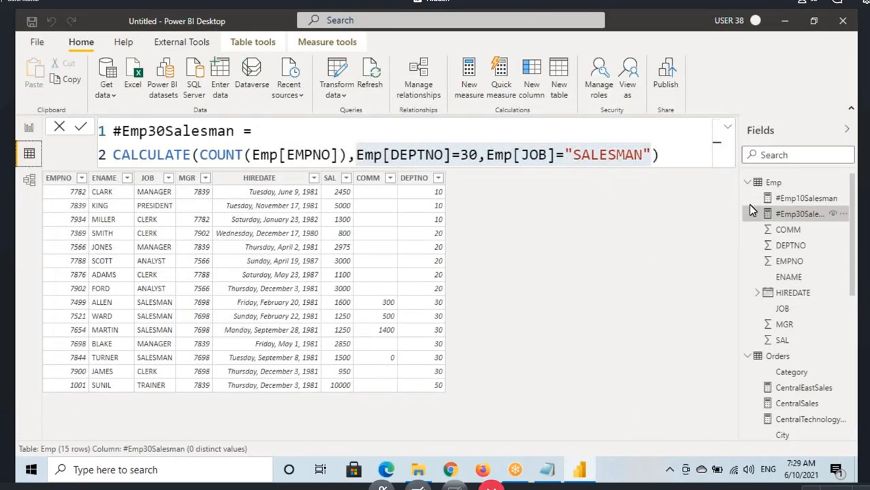
{"action": "scroll", "coordinate": [808, 252], "scroll_direction": "down", "scroll_amount": 3}
{"action": "left_click", "coordinate": [810, 221]}
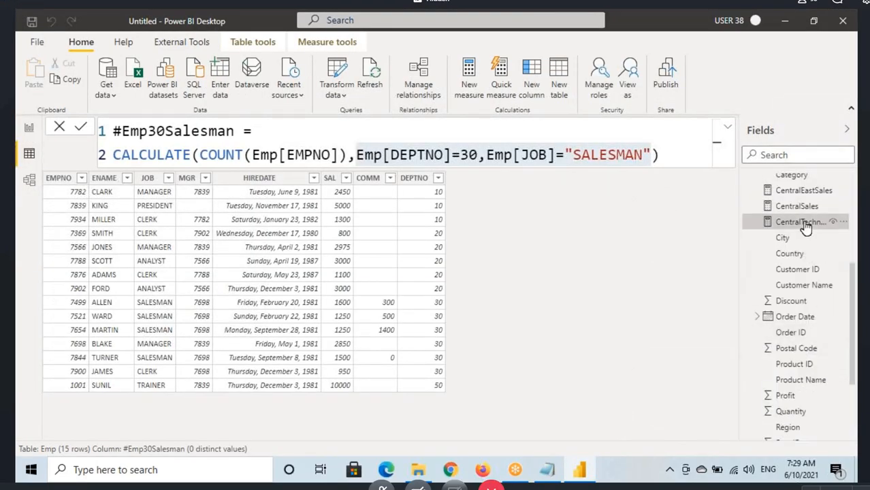
{"action": "left_click", "coordinate": [803, 191]}
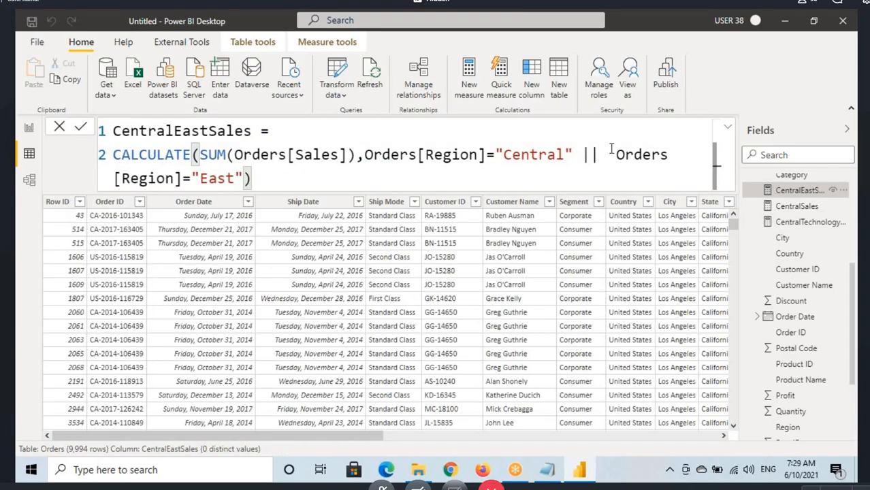
{"action": "left_click", "coordinate": [607, 154]}
{"action": "left_click", "coordinate": [245, 178]}
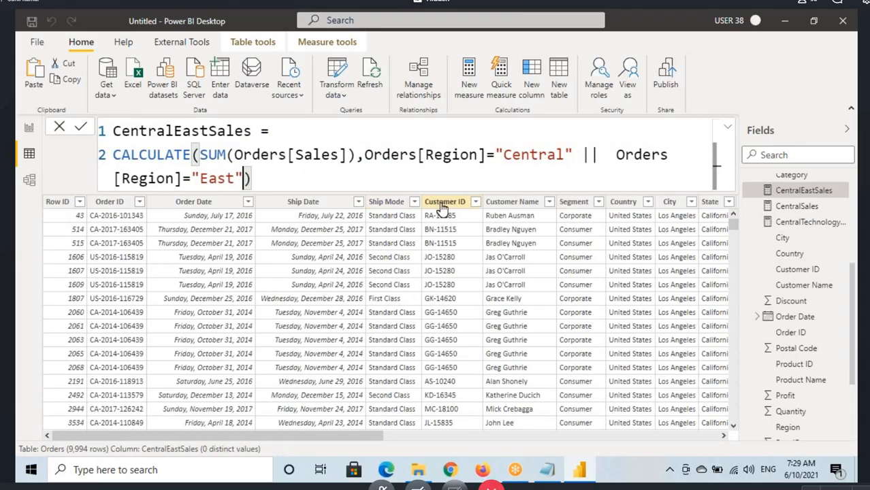
{"action": "type", "text": "||"}
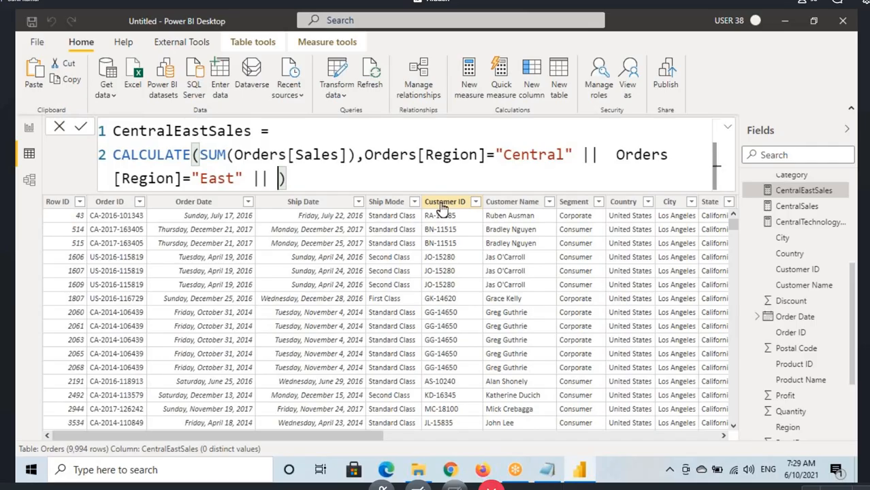
{"action": "type", "text": "Orders[Region]"}
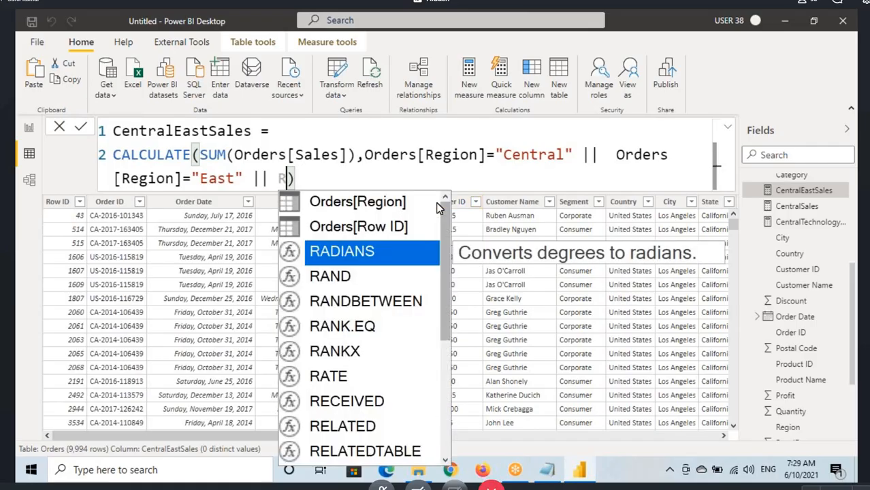
{"action": "type", "text": "=\"Sout"}
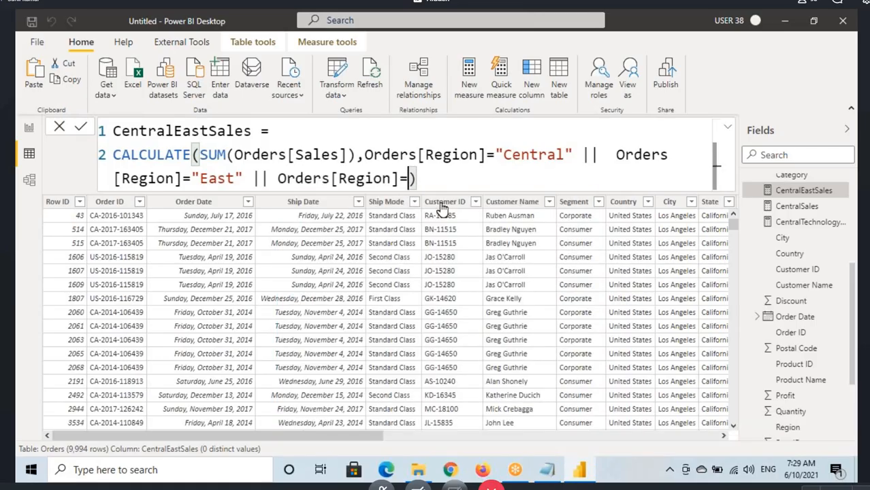
{"action": "type", "text": "h\""}
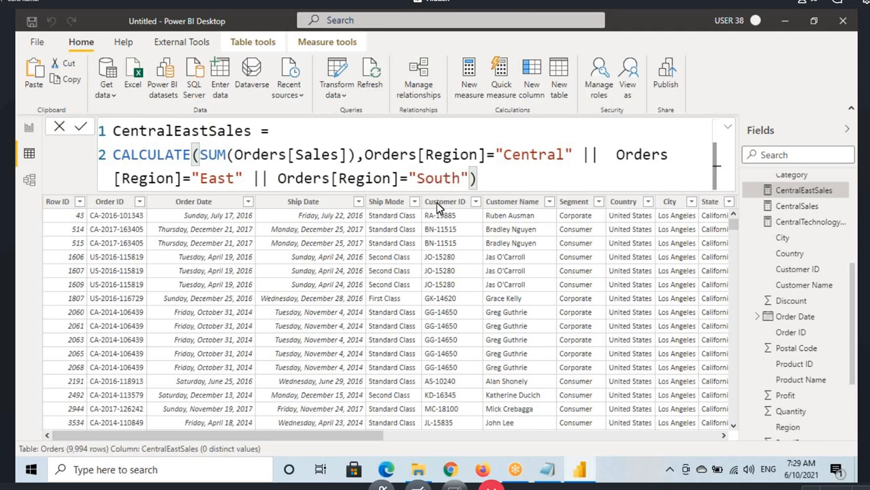
{"action": "key", "text": "Return"}
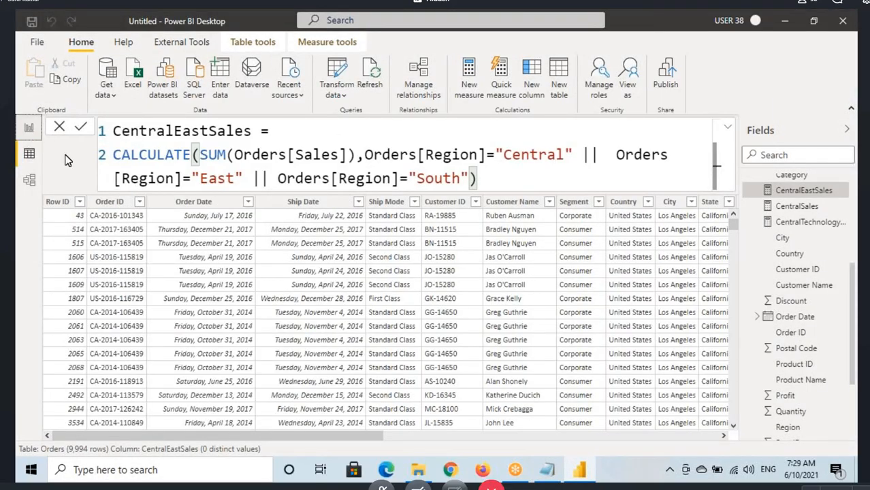
Step: Check the CentralEastSales card on Page 1 of the report and underline its value and label
{"action": "left_click", "coordinate": [29, 128]}
{"action": "left_click", "coordinate": [93, 428]}
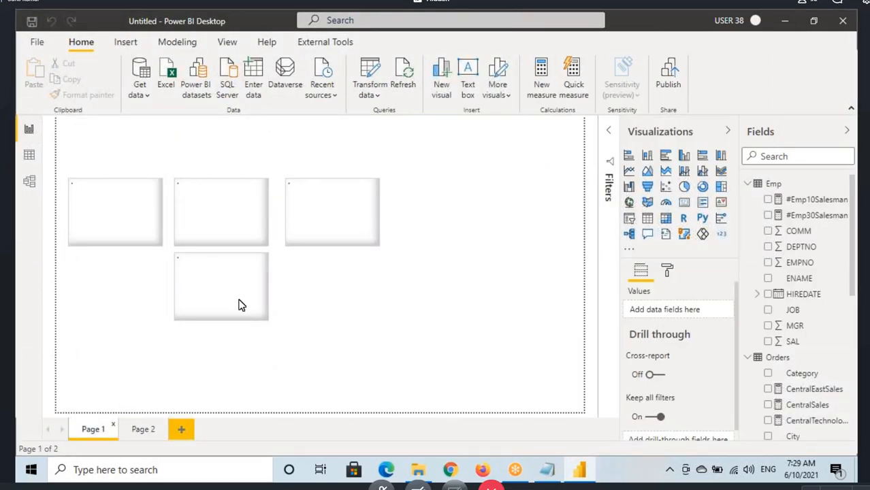
{"action": "left_click", "coordinate": [331, 234]}
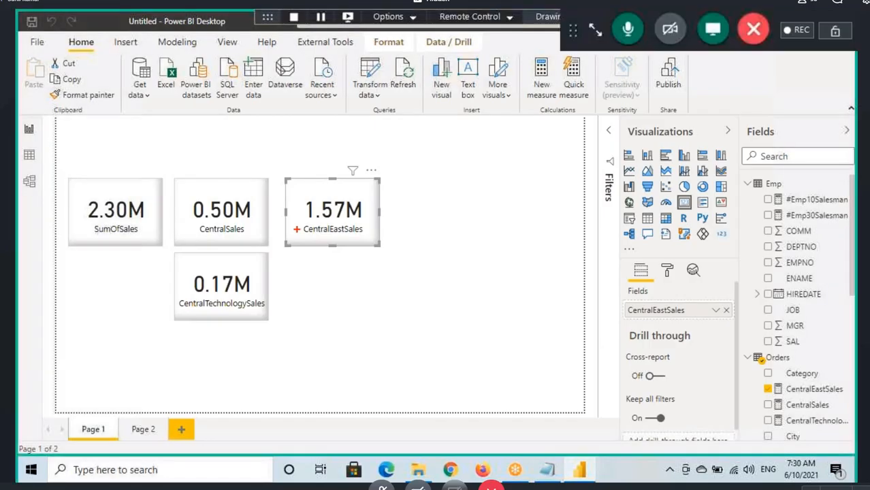
{"action": "left_click_drag", "start_coordinate": [298, 225], "coordinate": [361, 222]}
{"action": "left_click_drag", "start_coordinate": [305, 237], "coordinate": [346, 235]}
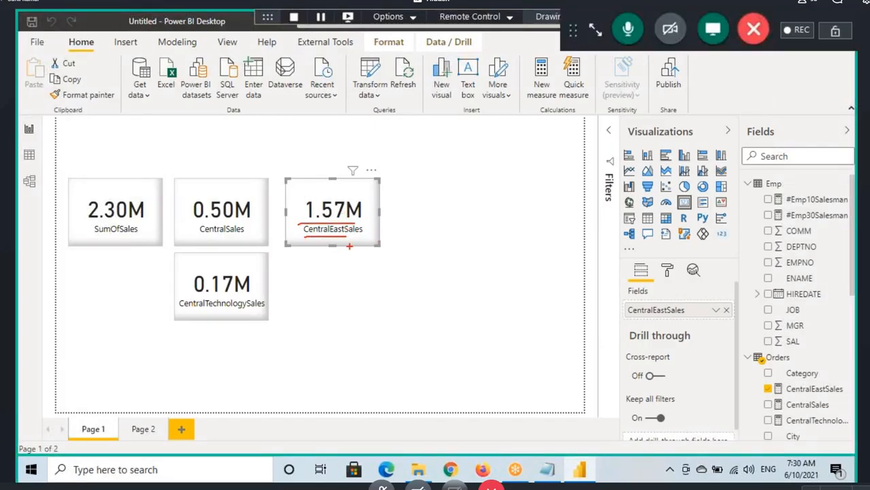
Step: Remove the || Orders[Region]="South" condition from the CentralEastSales measure and commit the formula
{"action": "left_click", "coordinate": [29, 154]}
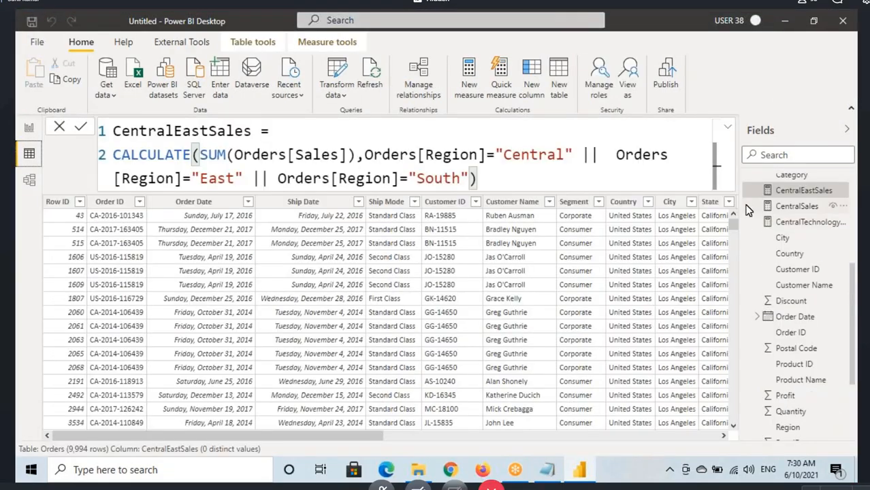
{"action": "left_click_drag", "start_coordinate": [251, 178], "coordinate": [469, 178]}
{"action": "key", "text": "BackSpace"}
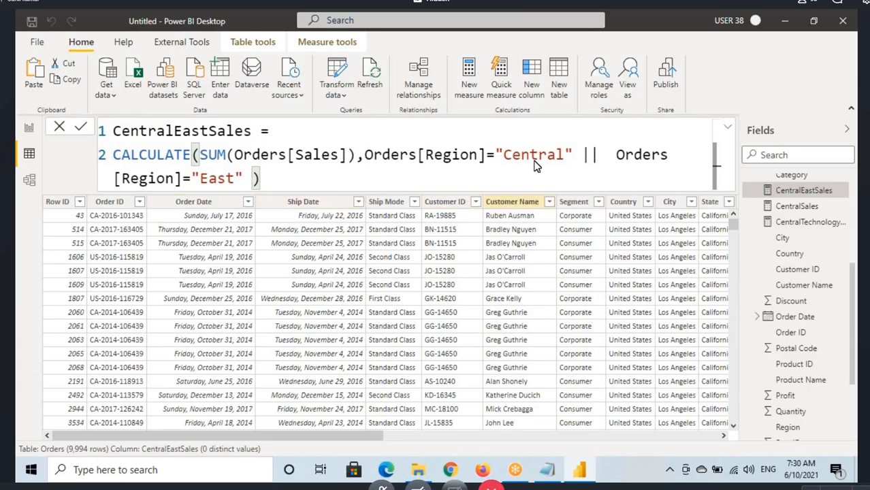
{"action": "left_click", "coordinate": [298, 173]}
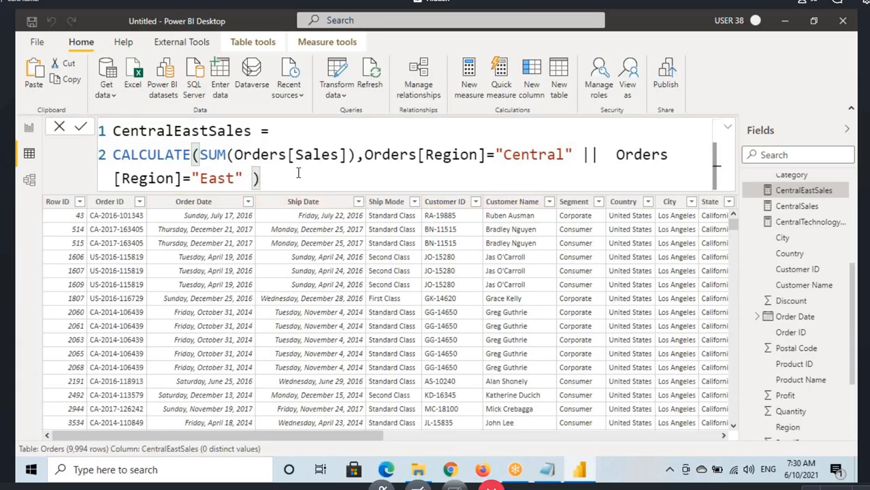
{"action": "key", "text": "Return"}
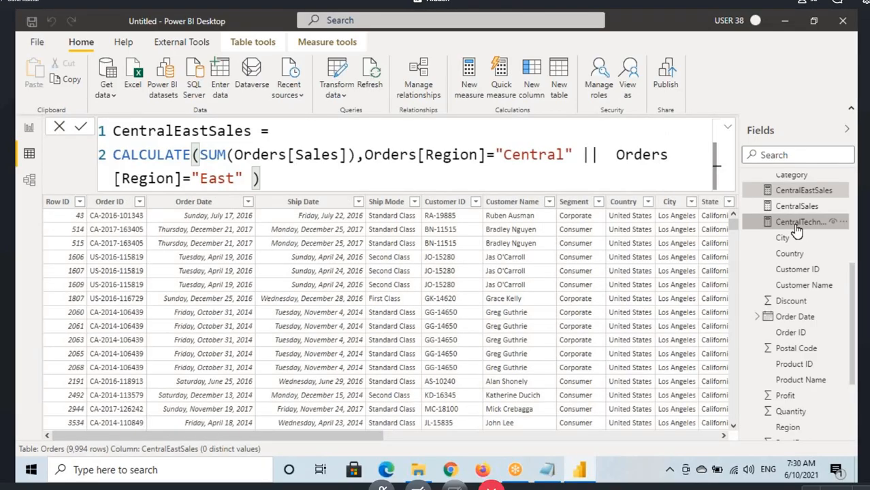
Step: Start a third CALCULATE filter in the CentralTechnologySales measure, after Orders[Category]="Technology", using the YEAR function
{"action": "left_click", "coordinate": [796, 226]}
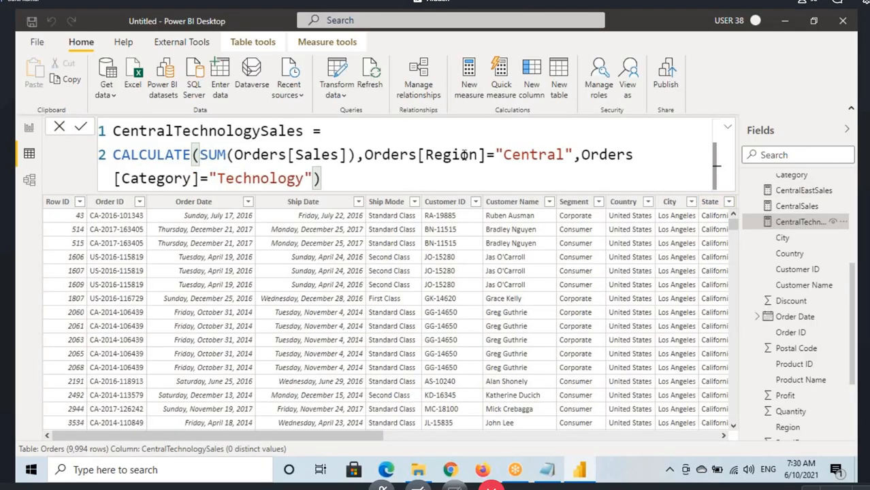
{"action": "left_click", "coordinate": [462, 155]}
{"action": "left_click", "coordinate": [562, 156]}
{"action": "left_click", "coordinate": [314, 178]}
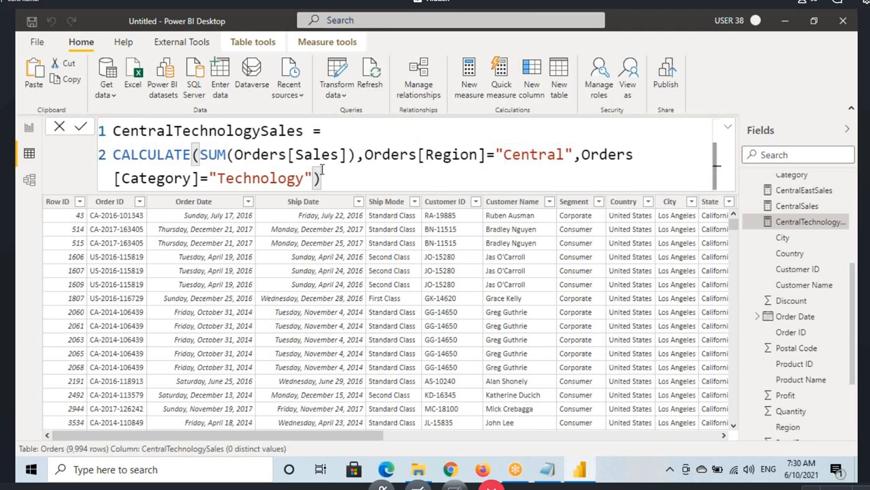
{"action": "type", "text": ","}
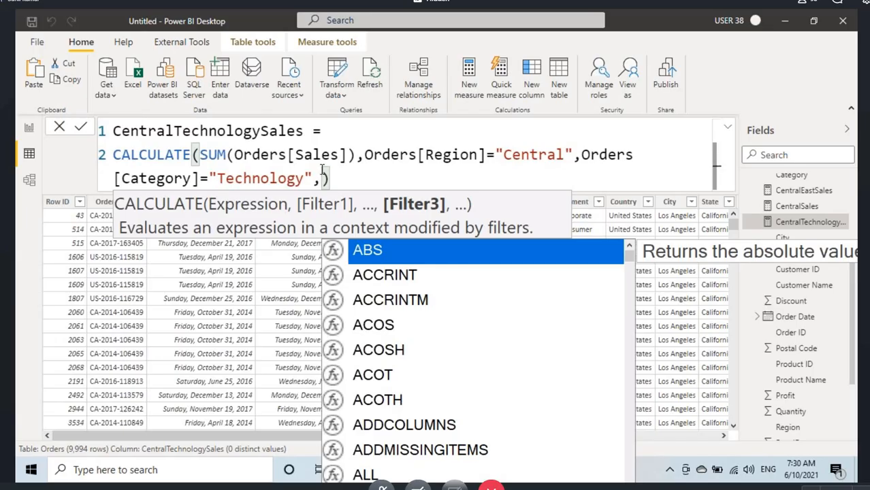
{"action": "type", "text": "year"}
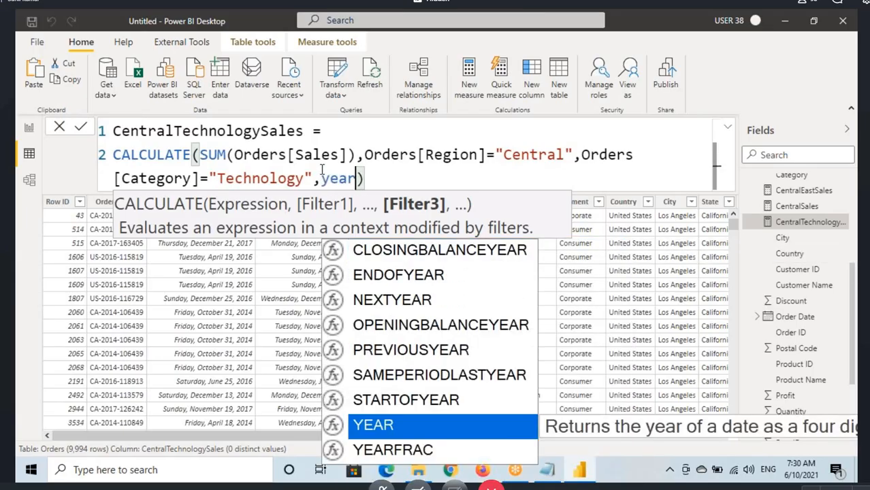
{"action": "key", "text": "Tab"}
Step: Complete the third filter as YEAR(Orders[Order Date])=2014
{"action": "type", "text": "ord"}
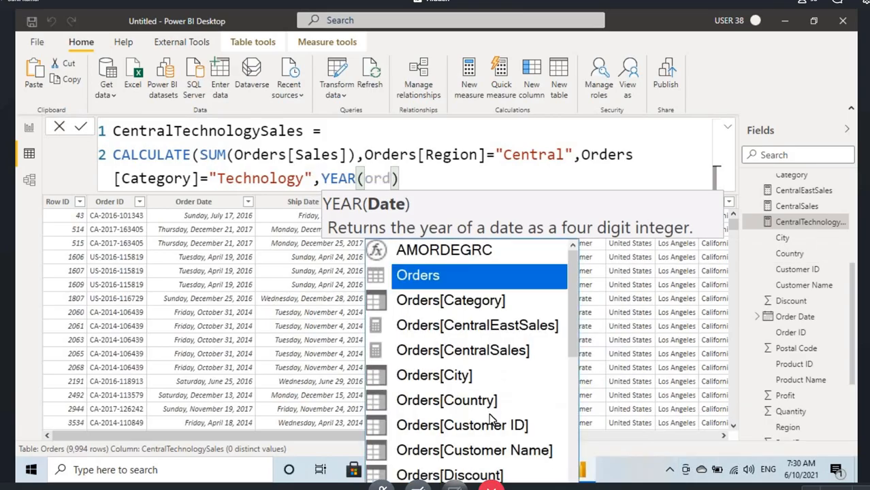
{"action": "scroll", "coordinate": [484, 415], "scroll_direction": "down", "scroll_amount": 2}
{"action": "scroll", "coordinate": [485, 411], "scroll_direction": "down", "scroll_amount": 2}
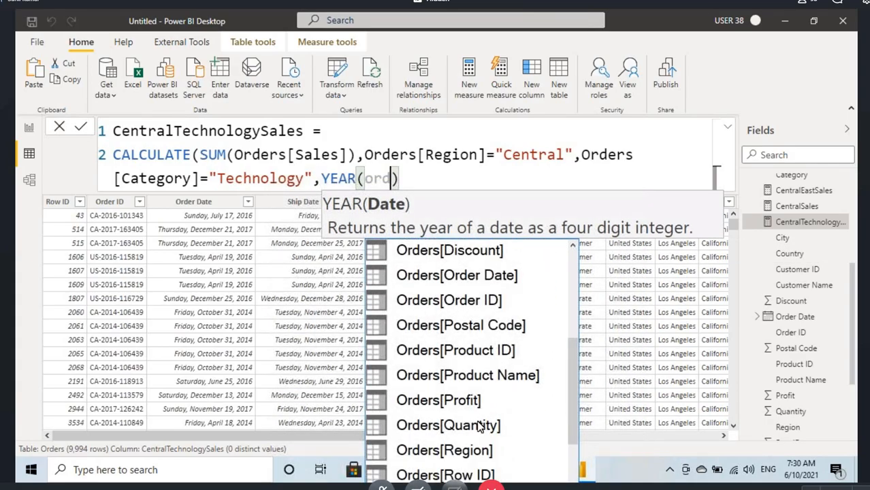
{"action": "scroll", "coordinate": [476, 413], "scroll_direction": "up", "scroll_amount": 2}
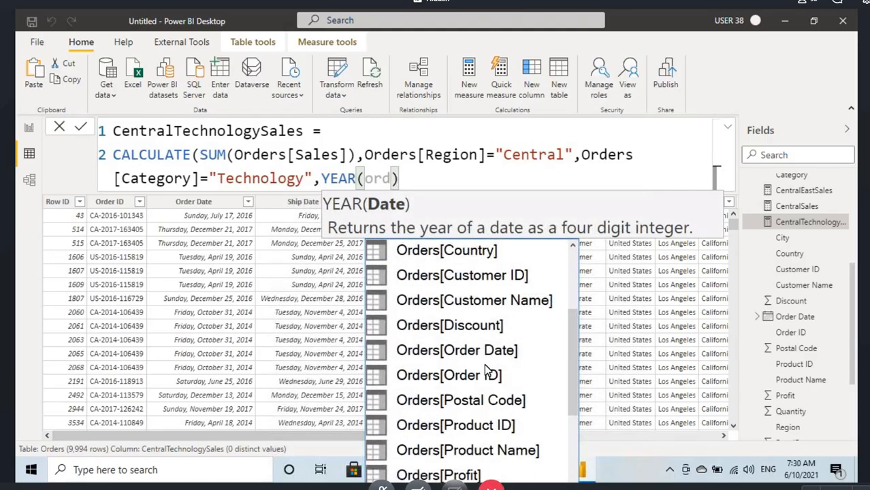
{"action": "left_click", "coordinate": [479, 351]}
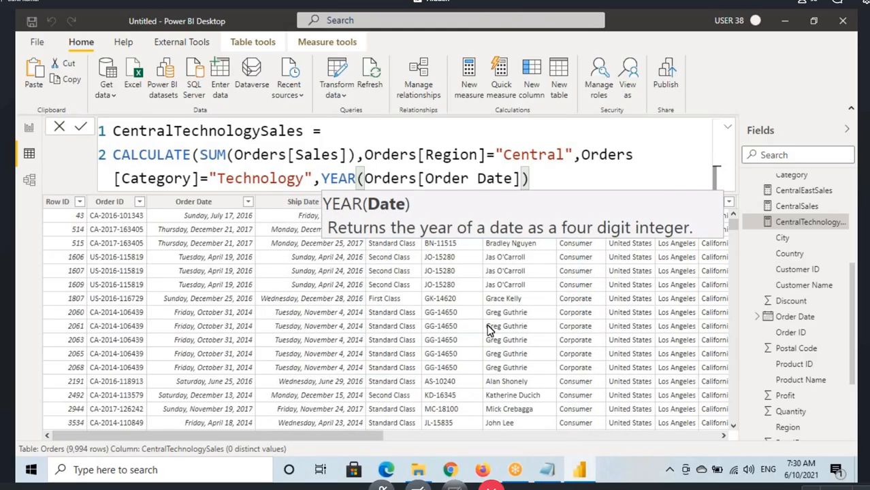
{"action": "type", "text": ")"}
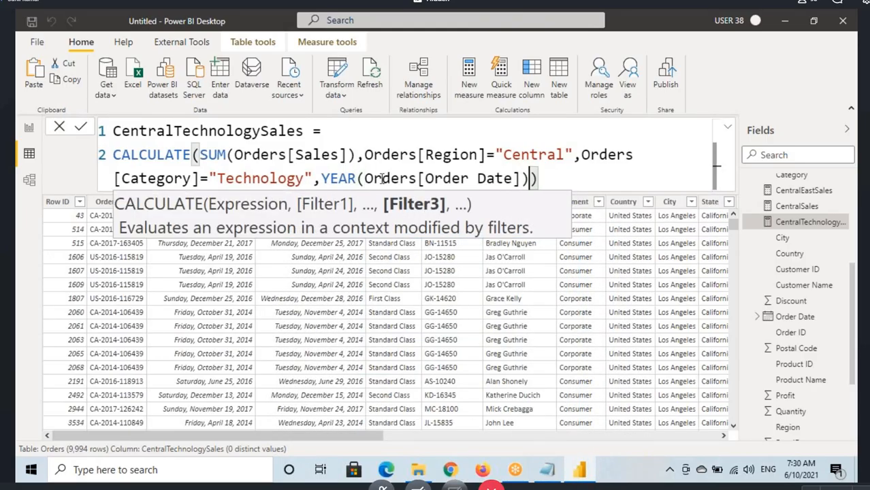
{"action": "type", "text": "=2014"}
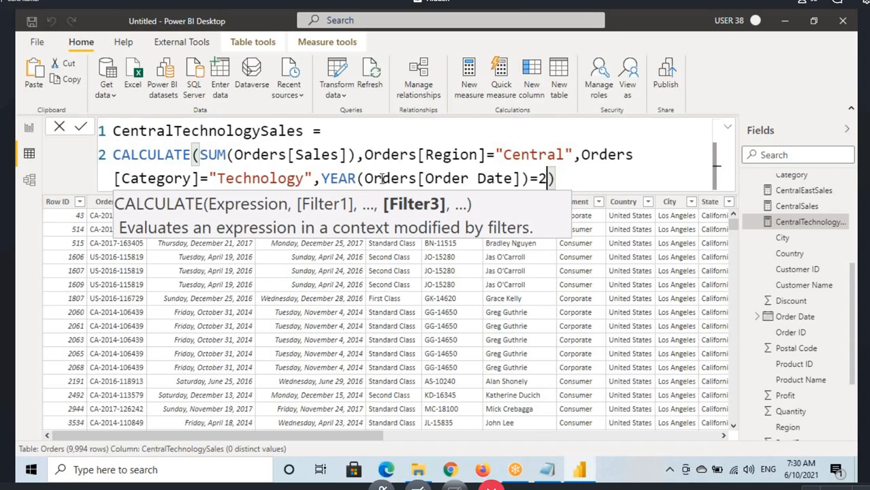
Step: Examine the parts of the CentralTechnologySales formula: the summed expression and the region, category and order-year filters
{"action": "left_click", "coordinate": [323, 178]}
{"action": "left_click_drag", "start_coordinate": [364, 178], "coordinate": [519, 178]}
{"action": "left_click_drag", "start_coordinate": [321, 178], "coordinate": [537, 178]}
{"action": "double_click", "coordinate": [539, 178]}
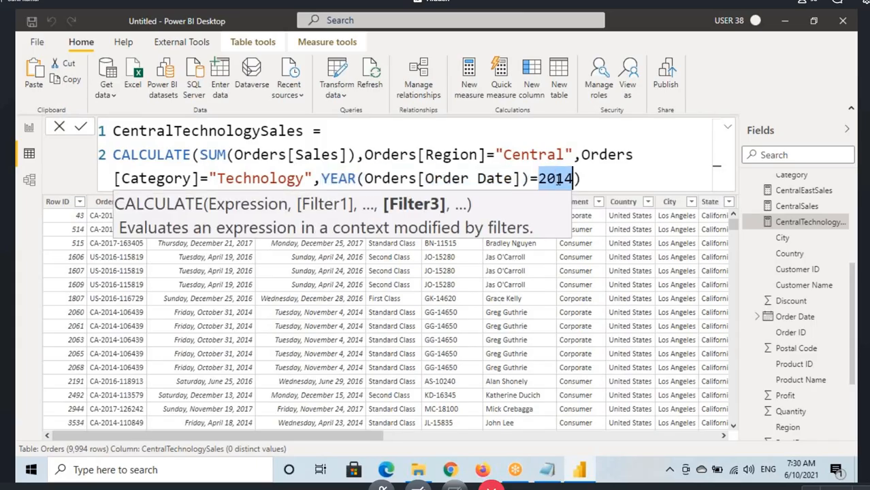
{"action": "left_click", "coordinate": [525, 156]}
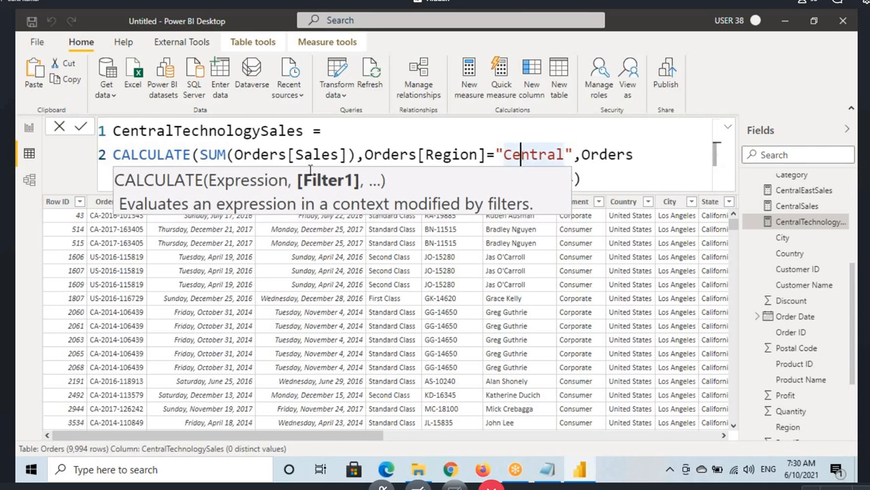
{"action": "left_click", "coordinate": [226, 155]}
{"action": "left_click", "coordinate": [610, 174]}
{"action": "left_click", "coordinate": [250, 179]}
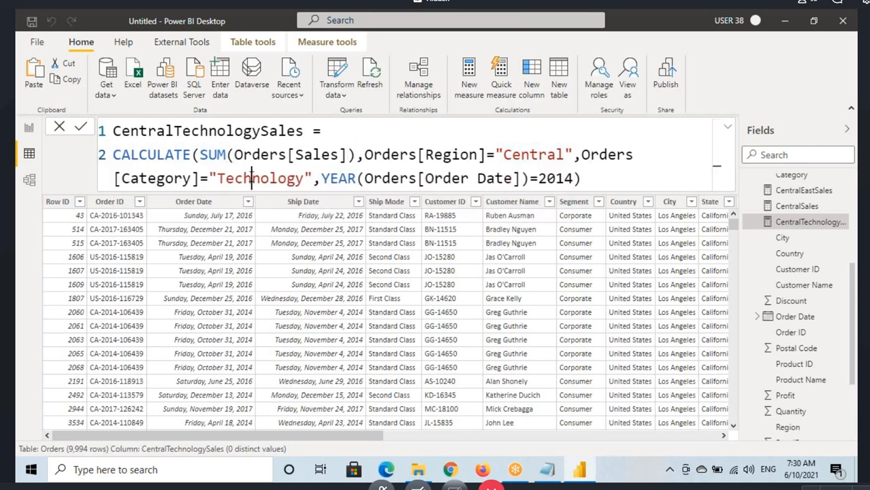
{"action": "left_click", "coordinate": [546, 182]}
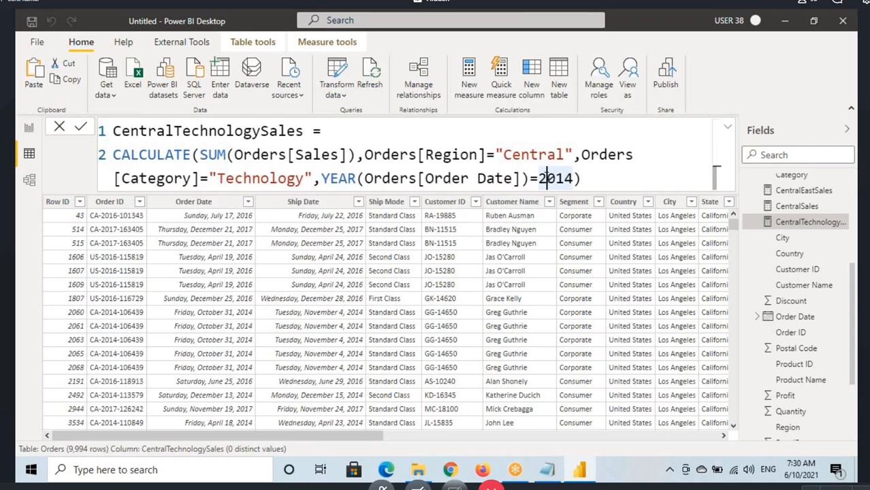
Step: Commit the CentralTechnologySales formula with its 2014 order-year filter and check its card on the report page
{"action": "left_click", "coordinate": [583, 177]}
{"action": "key", "text": "Return"}
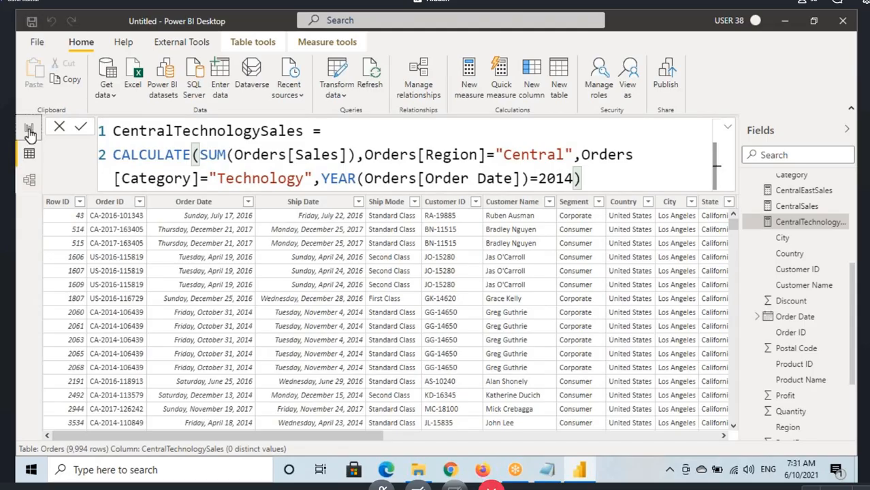
{"action": "left_click", "coordinate": [29, 129]}
{"action": "left_click", "coordinate": [208, 307]}
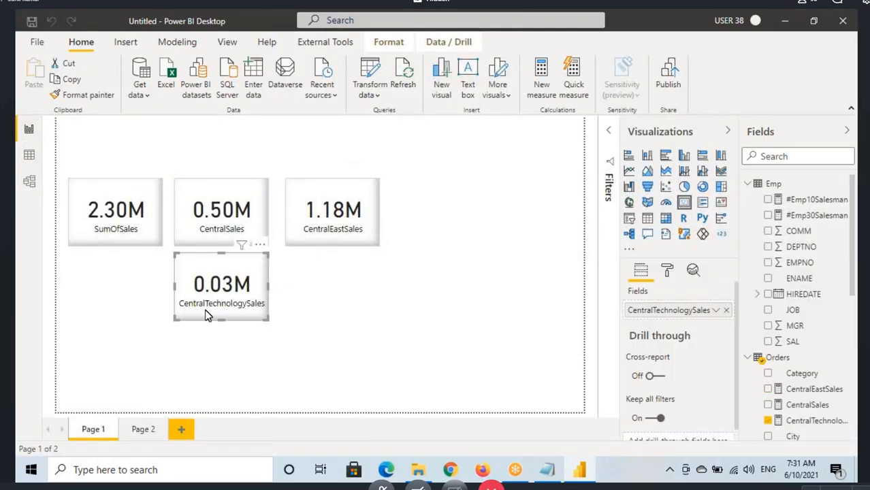
Step: Mark up the CentralTechnologySales card on screen with a box, underlines and a handwritten 2014, and clear the markings
{"action": "key", "text": "ctrl+2"}
{"action": "mouse_move", "coordinate": [173, 259]}
{"action": "left_mouse_down"}
{"action": "mouse_move", "coordinate": [253, 324]}
{"action": "mouse_move", "coordinate": [276, 328]}
{"action": "left_mouse_up"}
{"action": "left_click_drag", "start_coordinate": [193, 311], "coordinate": [228, 308]}
{"action": "mouse_move", "coordinate": [214, 344]}
{"action": "left_mouse_down"}
{"action": "mouse_move", "coordinate": [231, 321]}
{"action": "mouse_move", "coordinate": [250, 362]}
{"action": "left_mouse_up"}
{"action": "left_click_drag", "start_coordinate": [214, 365], "coordinate": [249, 338]}
{"action": "left_click_drag", "start_coordinate": [207, 304], "coordinate": [244, 298]}
{"action": "left_click_drag", "start_coordinate": [209, 300], "coordinate": [234, 293]}
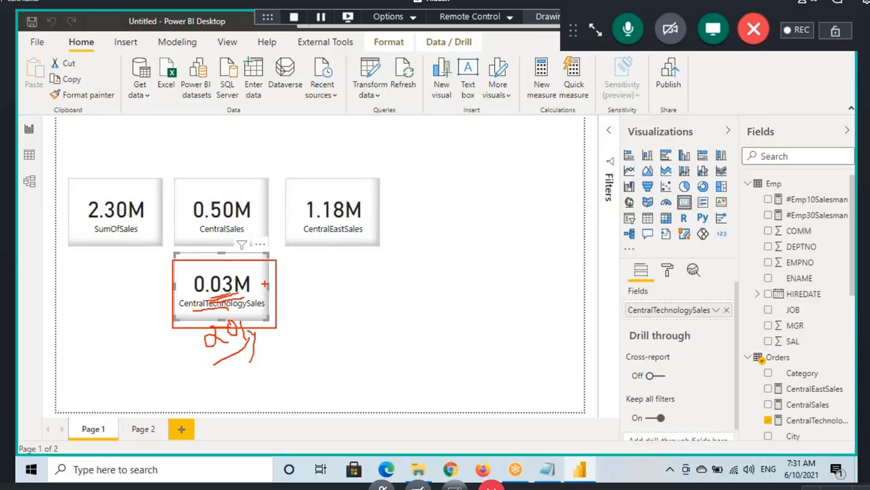
{"action": "key", "text": "Escape"}
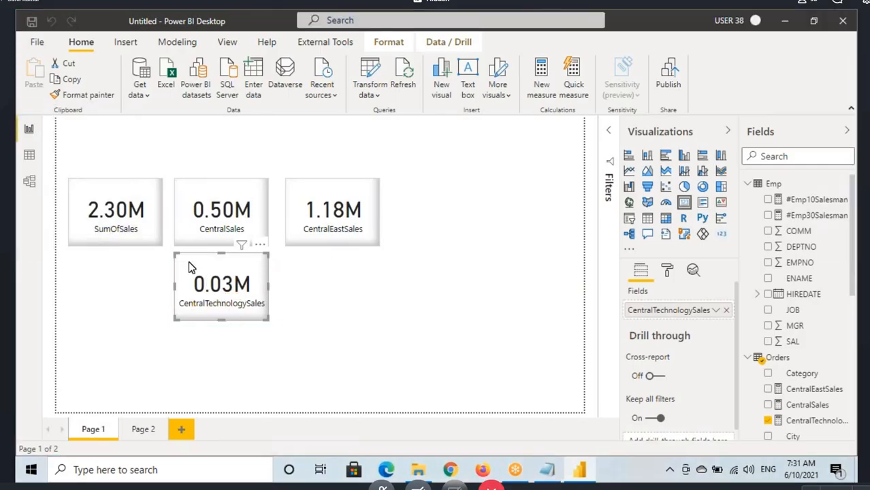
Step: Remove the YEAR(Orders[Order Date])=2014 filter from the CentralTechnologySales measure and check its card on the report page
{"action": "left_click", "coordinate": [29, 163]}
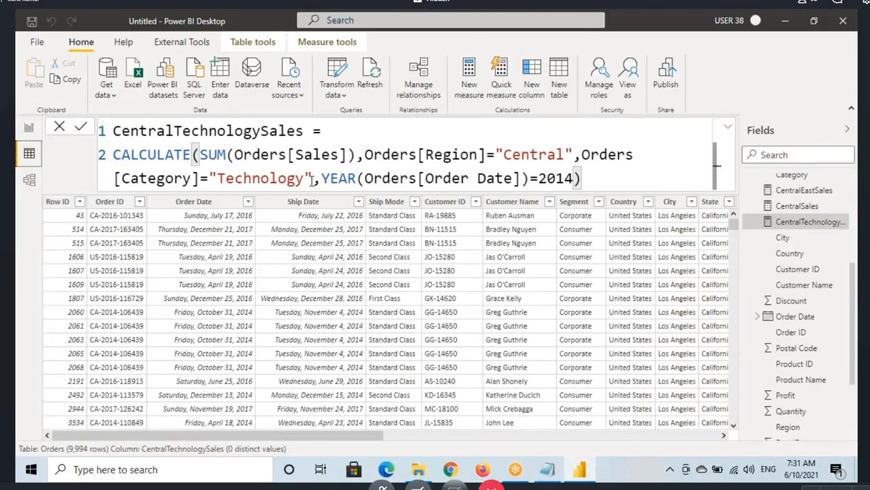
{"action": "left_click_drag", "start_coordinate": [314, 178], "coordinate": [575, 178]}
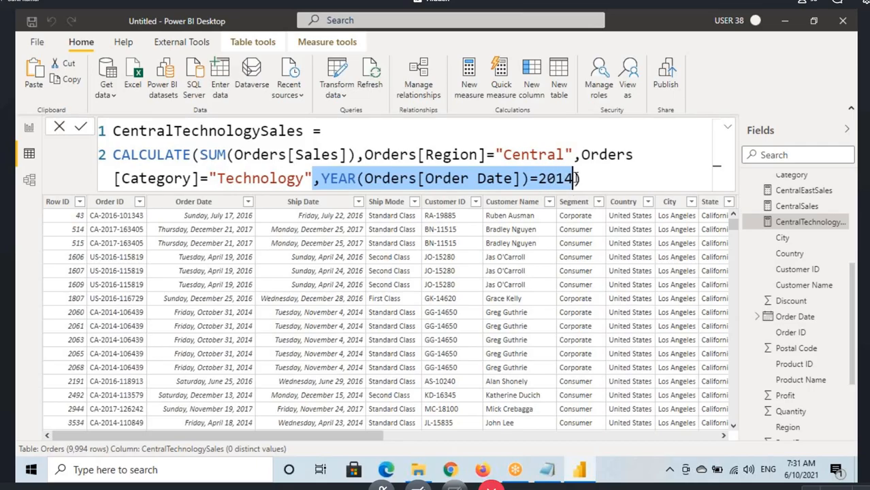
{"action": "key", "text": "Delete"}
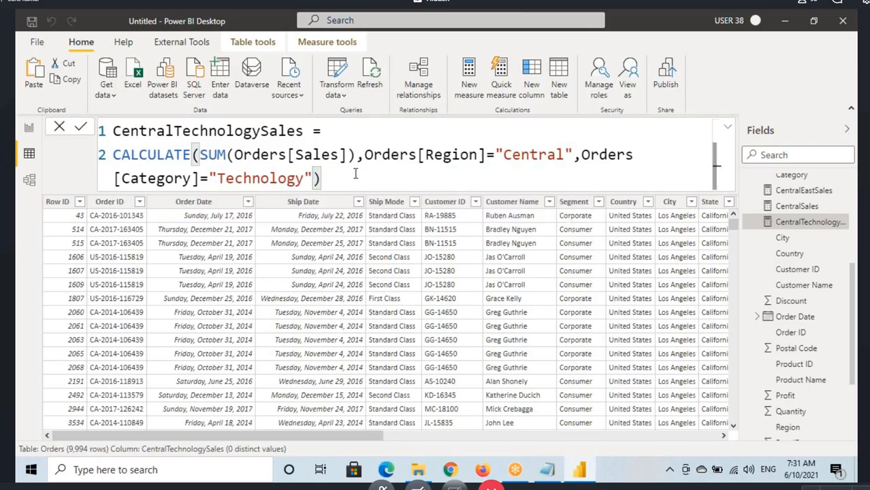
{"action": "left_click", "coordinate": [27, 131]}
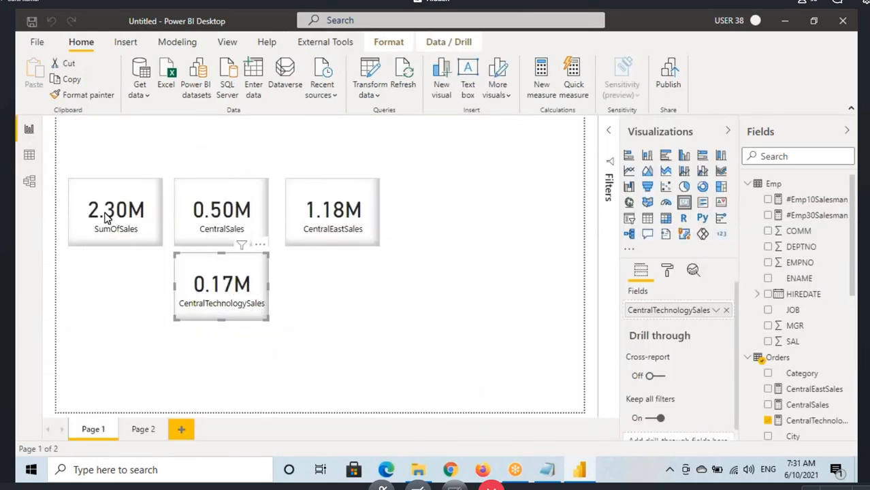
Step: Restore the YEAR(Orders[Order Date])=2014 filter after Orders[Category]="Technology" in the CentralTechnologySales measure and commit the formula
{"action": "left_click", "coordinate": [29, 154]}
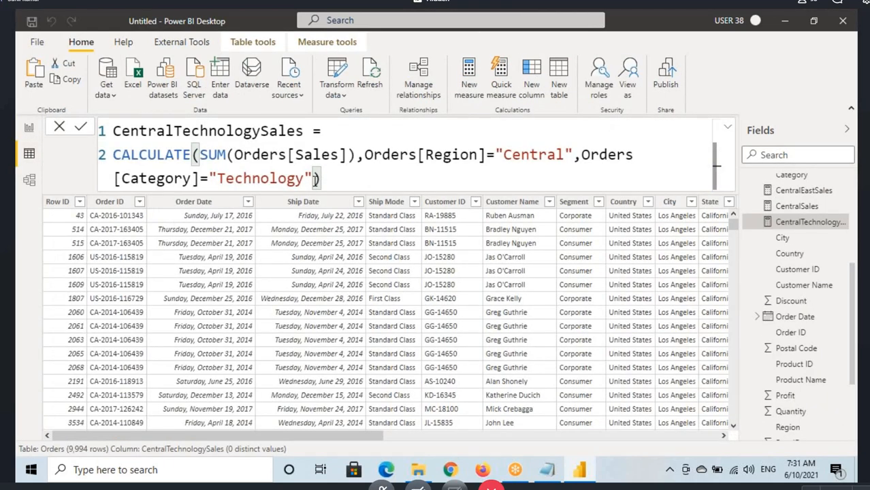
{"action": "type", "text": ",YEAR(Orders[Order Date])=2014"}
{"action": "left_click", "coordinate": [604, 179]}
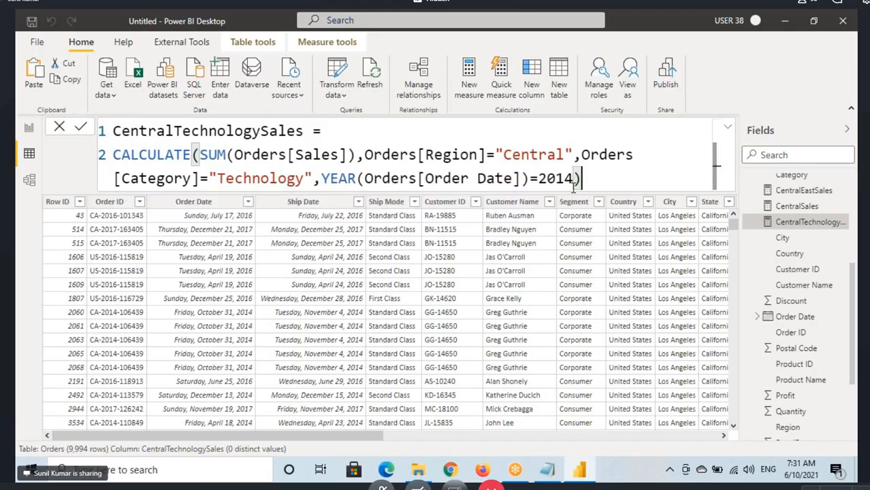
{"action": "key", "text": "Return"}
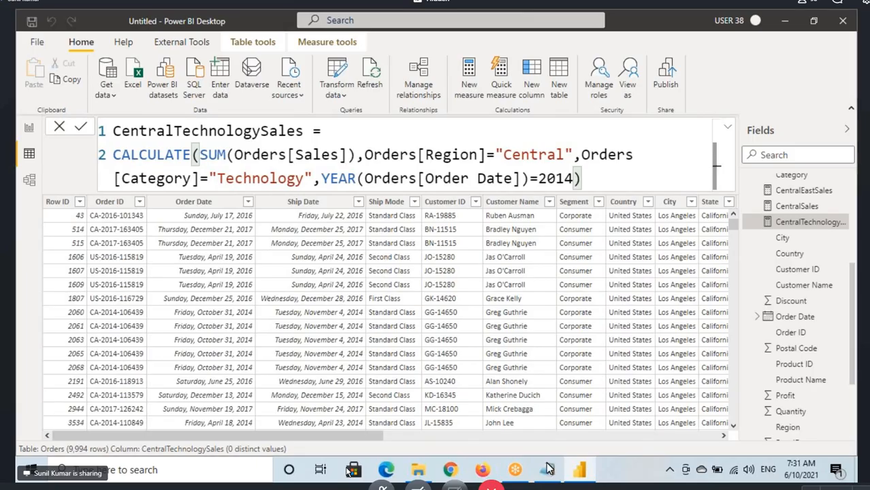
Step: Switch to the Notepad notes and add a dashed separator line below the Deptno=30 AND Job="SALESMAN" exercise
{"action": "left_click", "coordinate": [548, 468]}
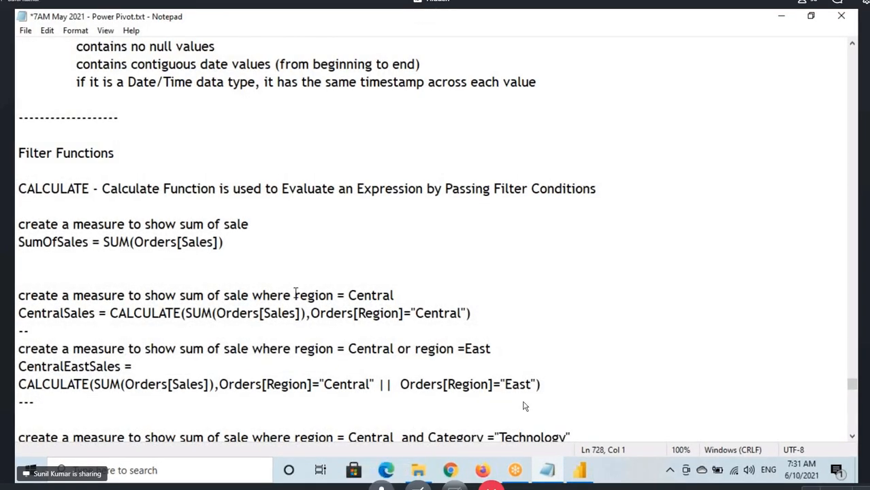
{"action": "scroll", "coordinate": [296, 293], "scroll_direction": "down", "scroll_amount": 7}
{"action": "left_click", "coordinate": [296, 242]}
{"action": "key", "text": "Return"}
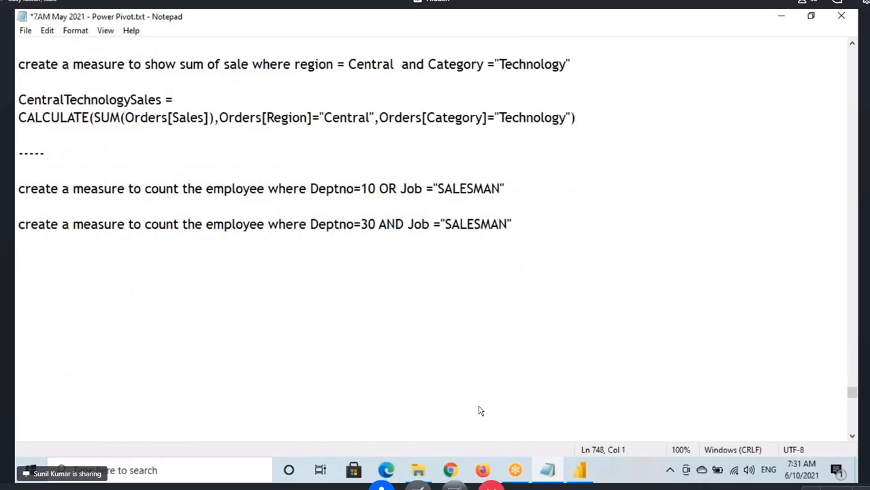
{"action": "type", "text": "-------------------------------------------------"}
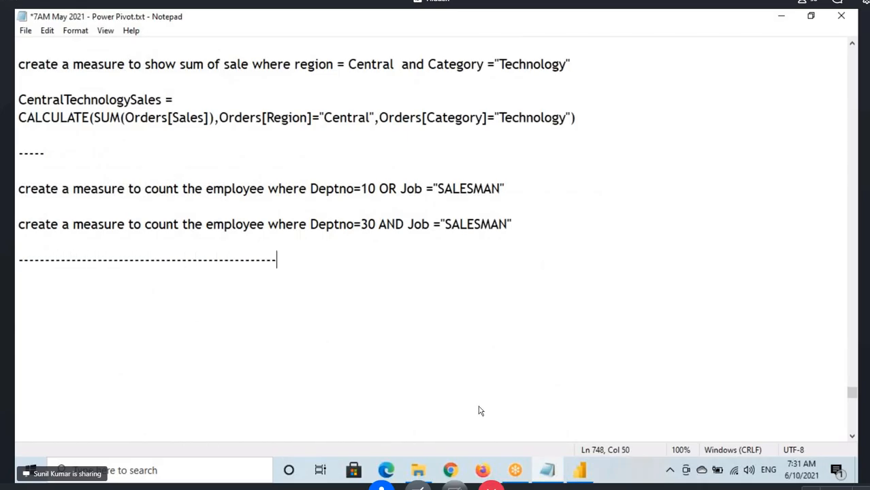
Step: Switch to Power BI and look over the data model and the filters available for the sales cards on the report page
{"action": "key", "text": "alt+Tab"}
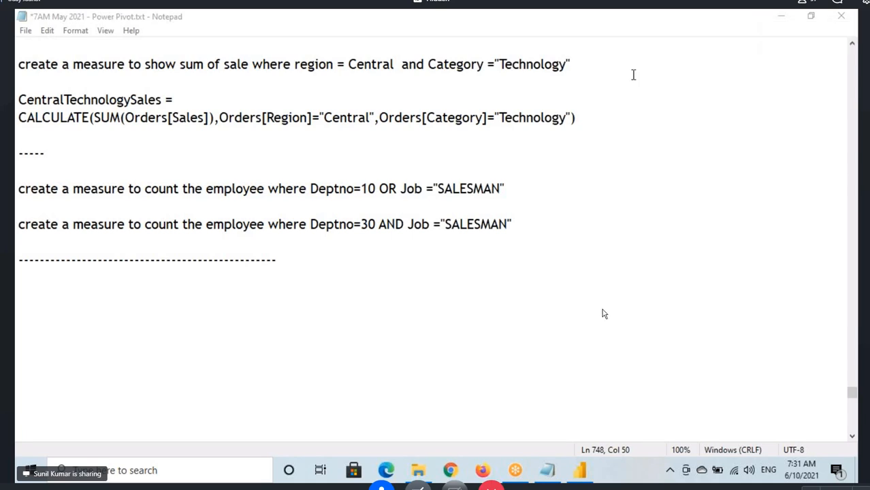
{"action": "left_click", "coordinate": [580, 470]}
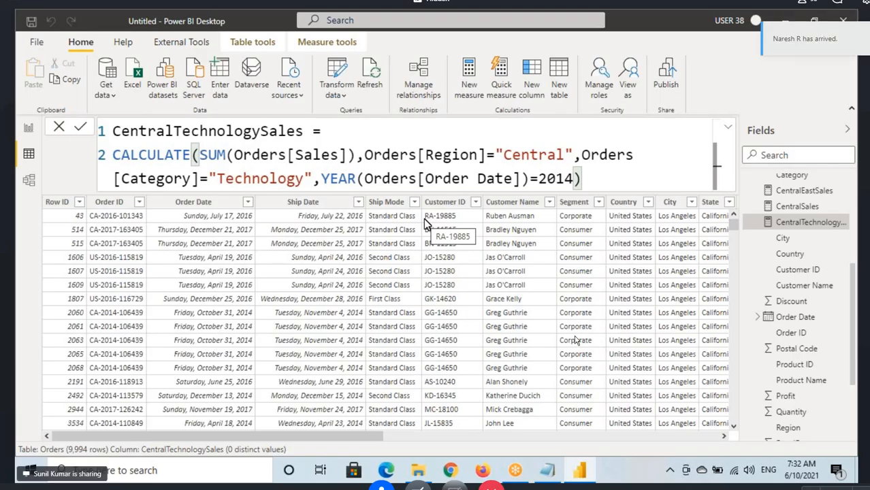
{"action": "left_click", "coordinate": [29, 179]}
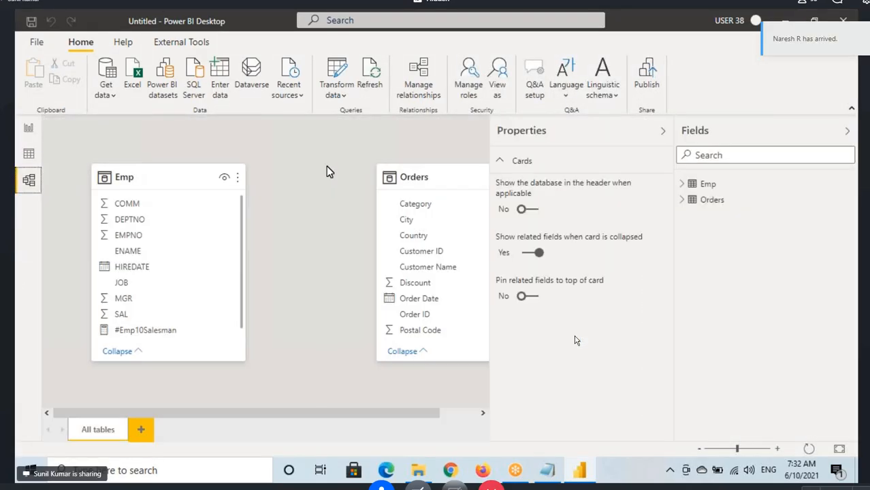
{"action": "left_click", "coordinate": [29, 128]}
{"action": "left_click", "coordinate": [610, 130]}
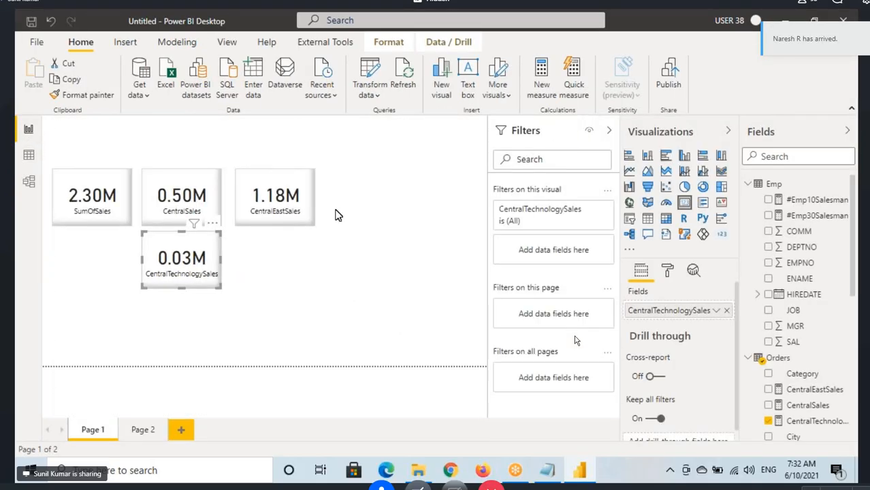
{"action": "left_click", "coordinate": [247, 204]}
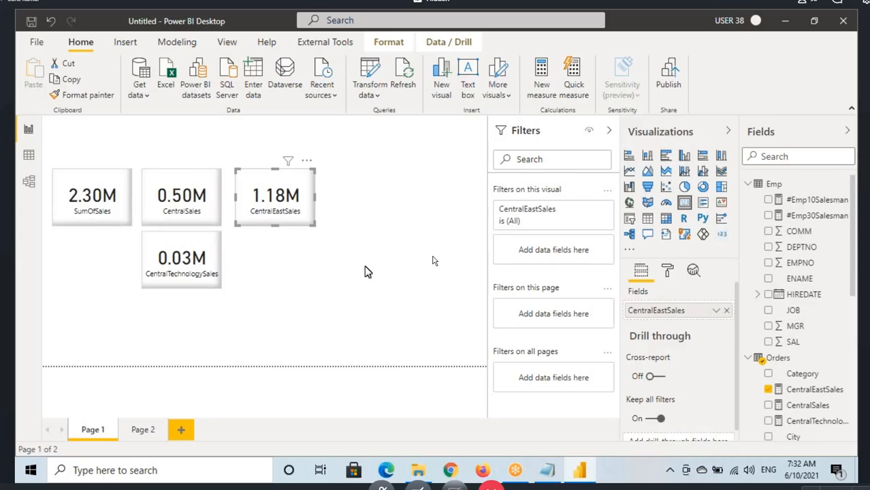
Step: Switch to the Notepad notes and add the heading ALL below the dashed separator line
{"action": "key", "text": "alt+Tab"}
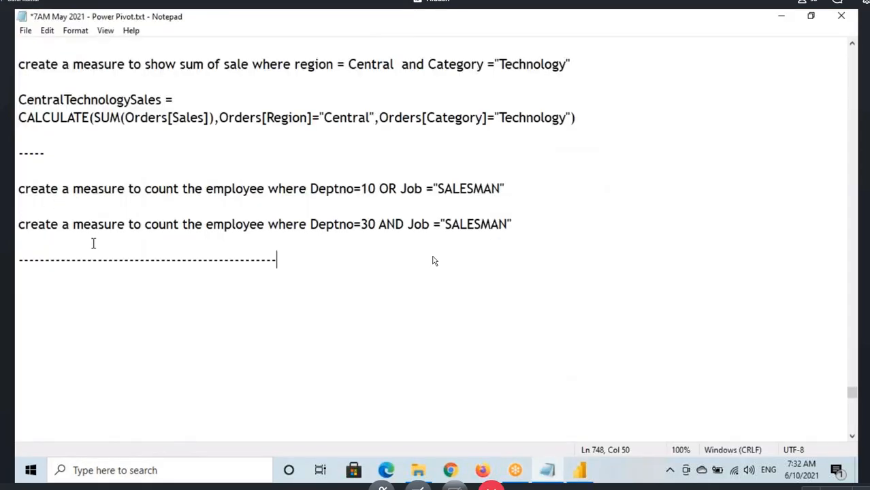
{"action": "left_click", "coordinate": [593, 33]}
{"action": "left_click", "coordinate": [64, 291]}
{"action": "left_click", "coordinate": [629, 68]}
{"action": "left_click", "coordinate": [34, 280]}
{"action": "type", "text": "ALL"}
Step: Switch to Power BI, collapse the report filters, and review the employee count cards on Page 2 before returning to Page 1
{"action": "left_click", "coordinate": [579, 470]}
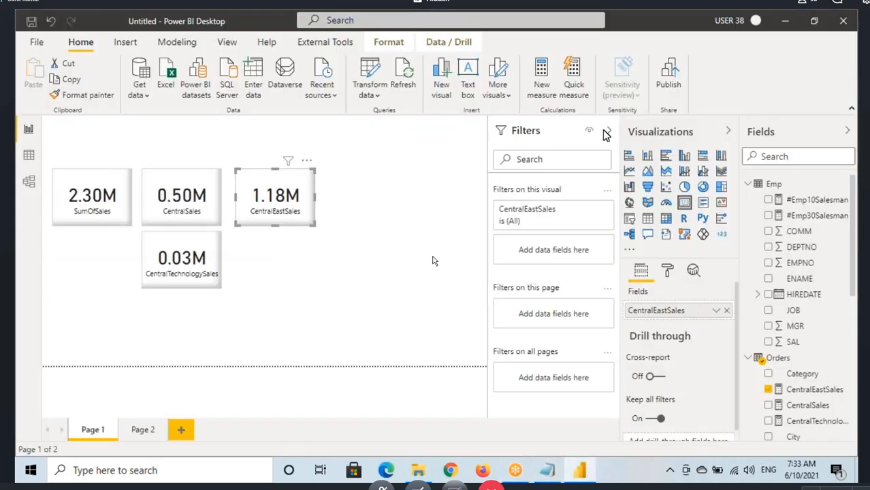
{"action": "left_click", "coordinate": [607, 130]}
{"action": "left_click", "coordinate": [135, 431]}
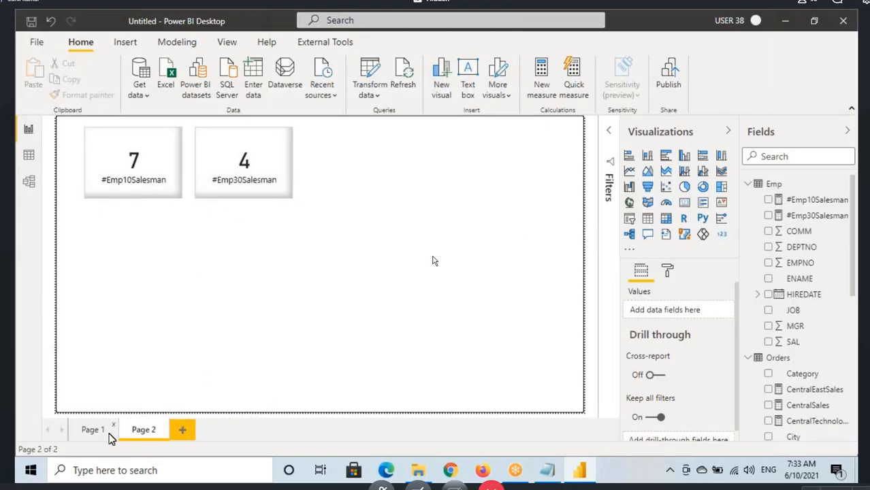
{"action": "left_click", "coordinate": [88, 432]}
Step: Move the CentralTechnologySales card up into the row of sales cards, directly beside the CentralEastSales card
{"action": "left_click", "coordinate": [141, 238]}
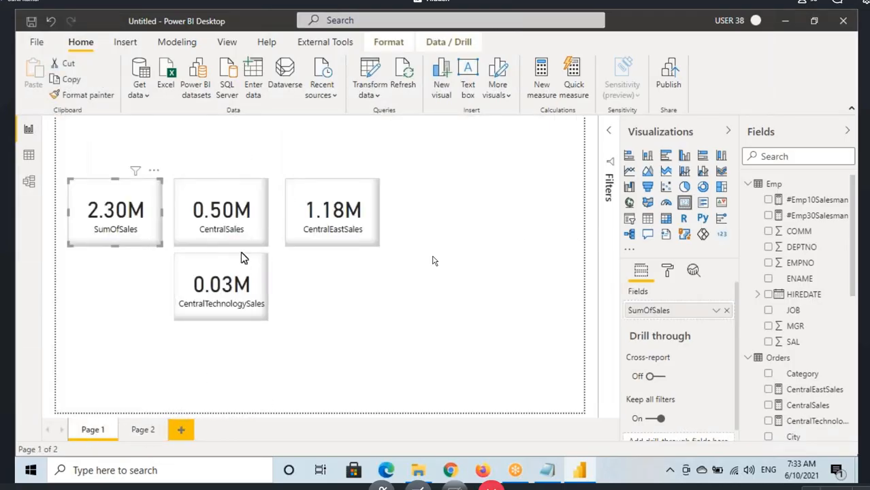
{"action": "left_click_drag", "start_coordinate": [183, 285], "coordinate": [423, 210]}
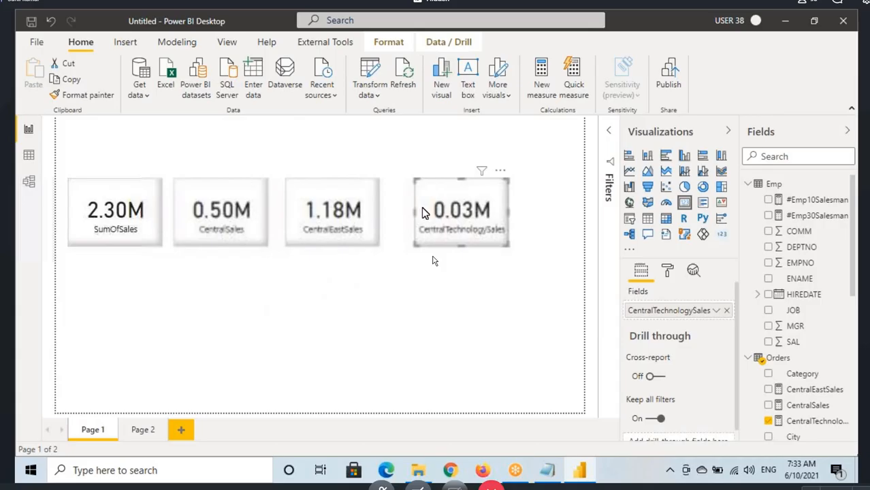
{"action": "left_click", "coordinate": [112, 238]}
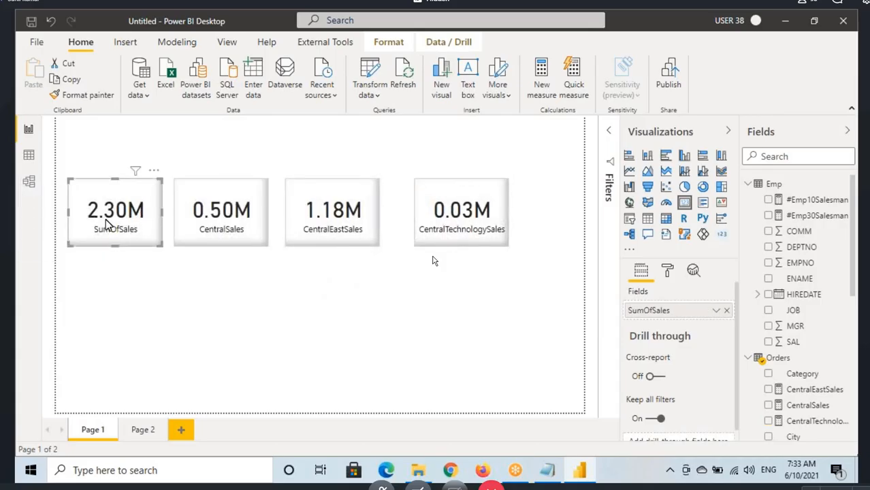
{"action": "left_click", "coordinate": [264, 216], "text": "ctrl"}
{"action": "left_click", "coordinate": [298, 217], "text": "ctrl"}
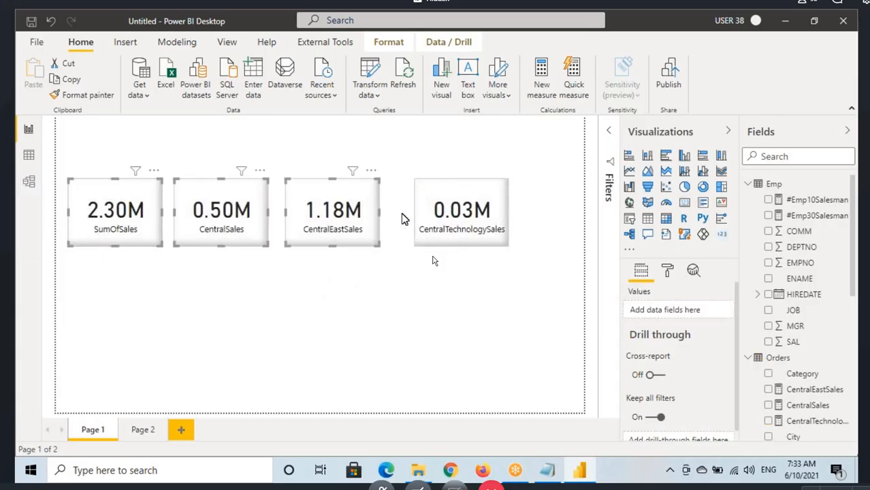
{"action": "left_click", "coordinate": [425, 216], "text": "ctrl"}
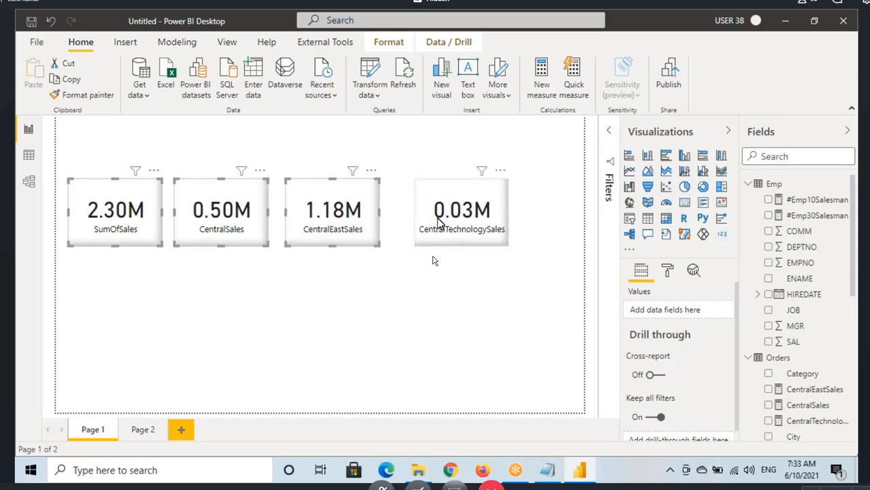
{"action": "left_click_drag", "start_coordinate": [429, 217], "coordinate": [403, 218]}
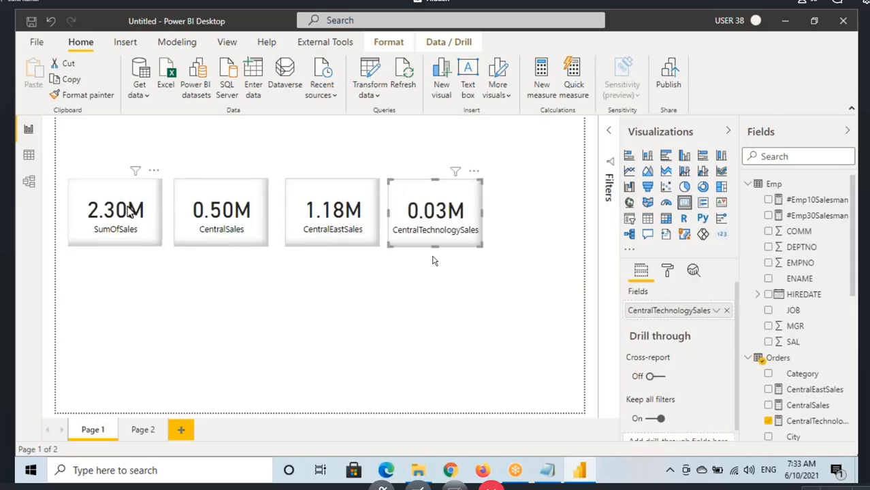
Step: Select all four sales cards, move them together to the upper edge of the report page, and deselect them
{"action": "key", "text": "ctrl+a"}
{"action": "left_click_drag", "start_coordinate": [213, 209], "coordinate": [217, 162]}
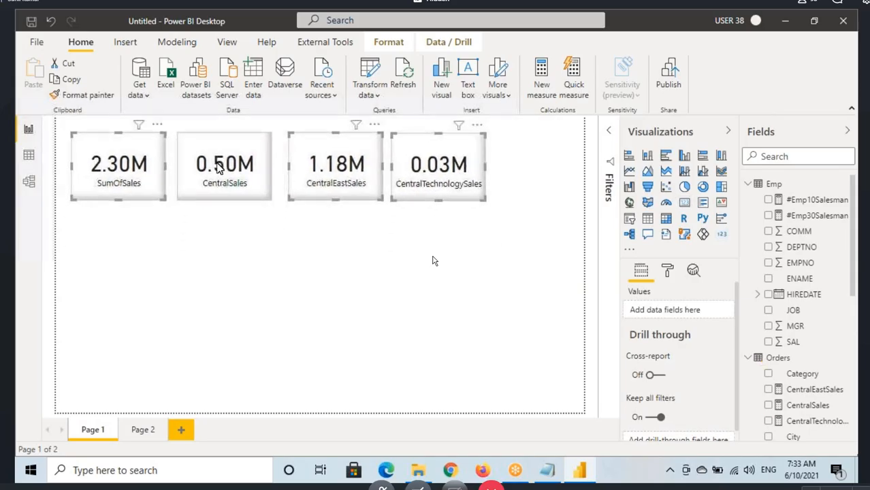
{"action": "left_click", "coordinate": [151, 238]}
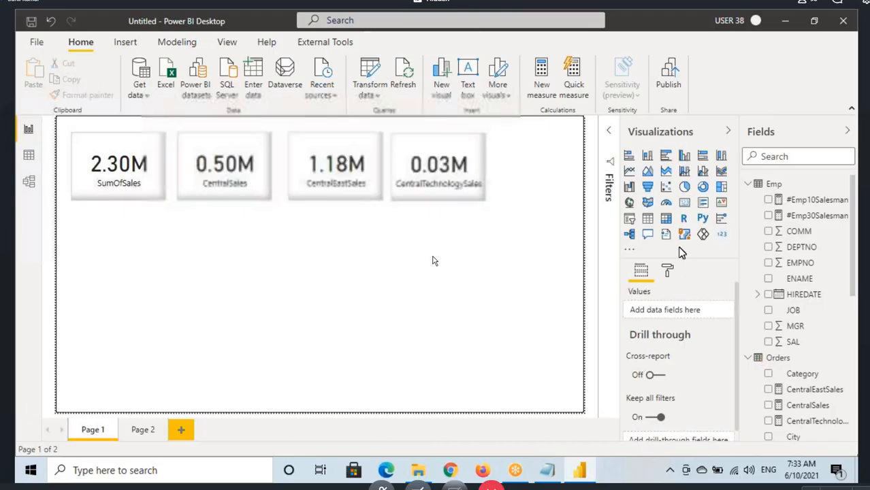
Step: Insert a table visual below the cards and fill it with the Region field and the SumOfSales measure
{"action": "left_click", "coordinate": [647, 219]}
{"action": "left_click_drag", "start_coordinate": [163, 291], "coordinate": [223, 353]}
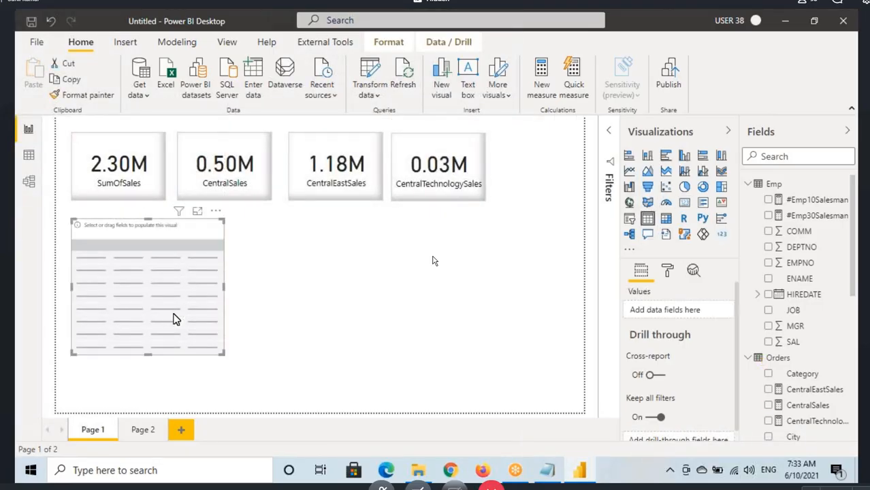
{"action": "scroll", "coordinate": [851, 388], "scroll_direction": "down", "scroll_amount": 3}
{"action": "scroll", "coordinate": [812, 386], "scroll_direction": "down", "scroll_amount": 3}
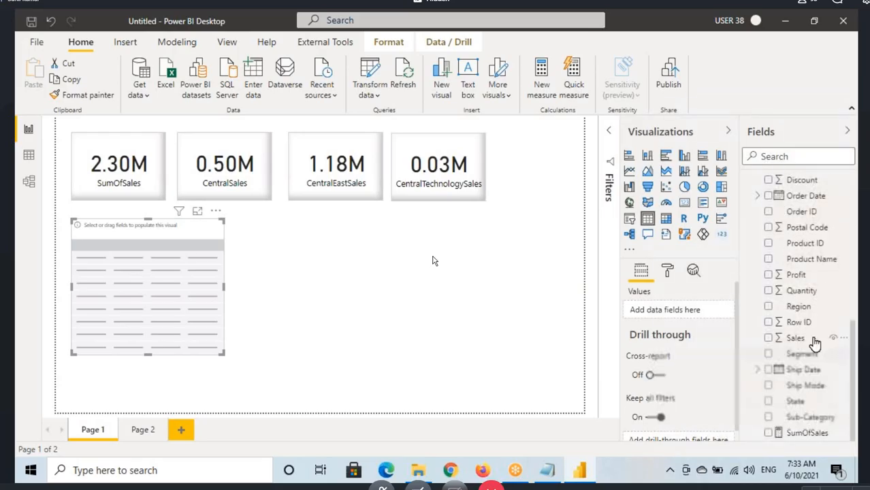
{"action": "left_click_drag", "start_coordinate": [799, 308], "coordinate": [131, 275]}
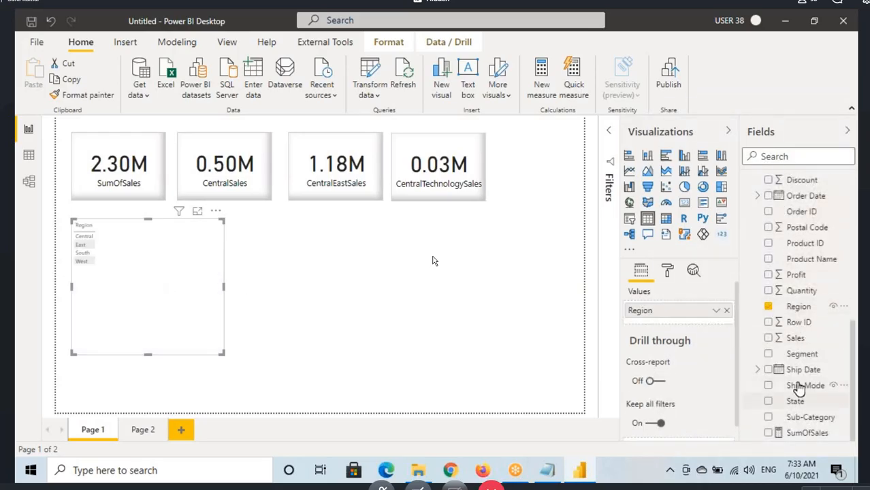
{"action": "left_click_drag", "start_coordinate": [802, 444], "coordinate": [194, 279]}
Step: Copy the SumOfSales card's formatting onto the Region table with Format painter
{"action": "left_click", "coordinate": [144, 165]}
{"action": "left_click", "coordinate": [80, 97]}
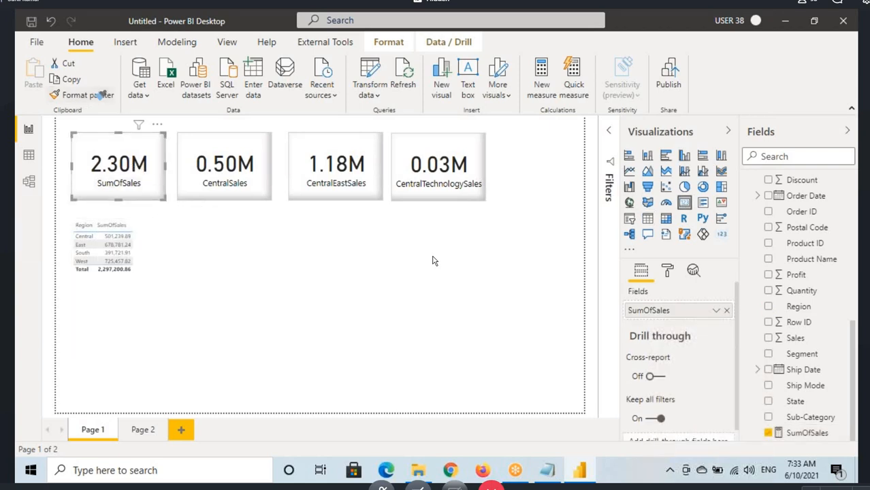
{"action": "left_click", "coordinate": [139, 292]}
Step: Set the Region table's grid text size to 21 pt and widen the table visual
{"action": "left_click", "coordinate": [668, 275]}
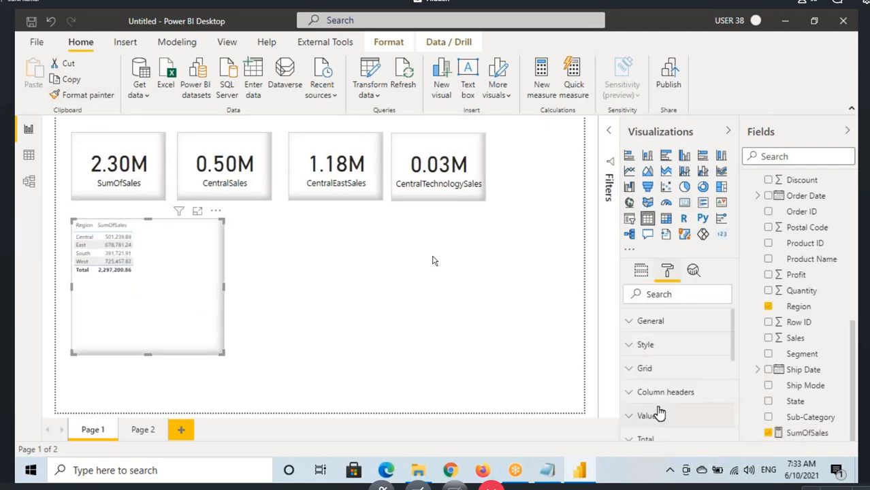
{"action": "left_click", "coordinate": [647, 379]}
{"action": "scroll", "coordinate": [665, 400], "scroll_direction": "down", "scroll_amount": 3}
{"action": "scroll", "coordinate": [665, 400], "scroll_direction": "down", "scroll_amount": 8}
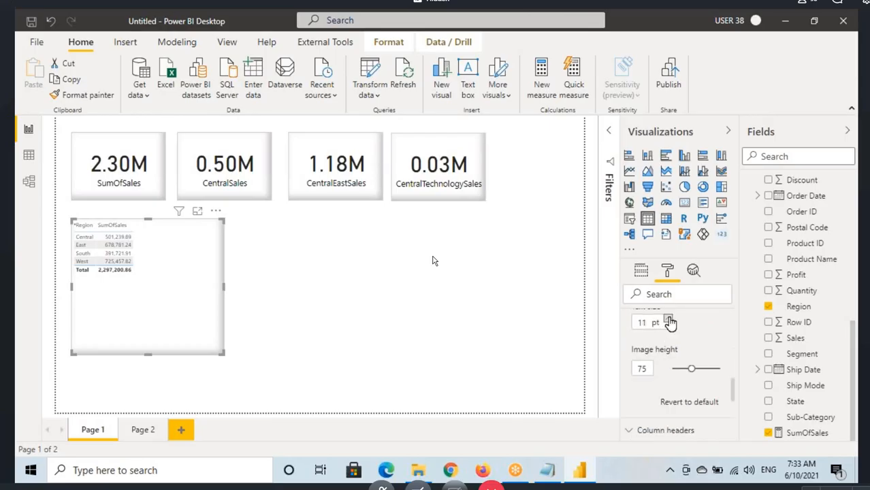
{"action": "left_click", "coordinate": [671, 320]}
{"action": "left_click", "coordinate": [670, 320]}
{"action": "left_click", "coordinate": [670, 320]}
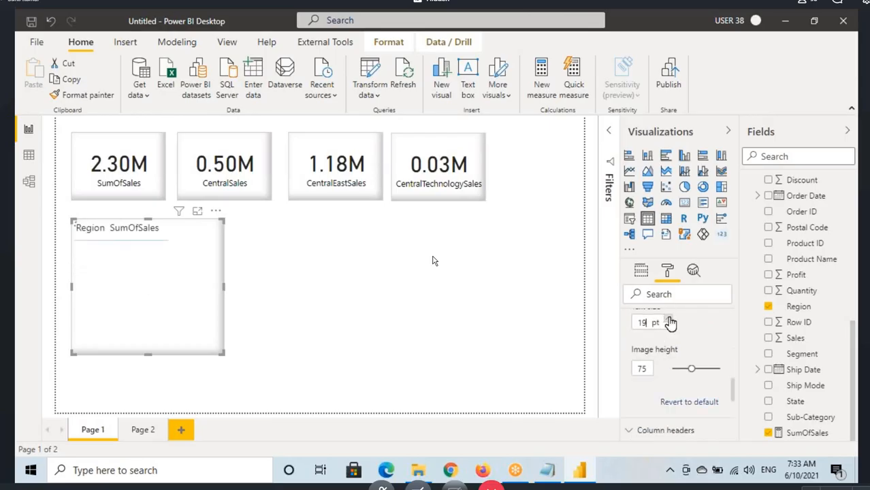
{"action": "left_click", "coordinate": [671, 319]}
{"action": "left_click", "coordinate": [670, 320]}
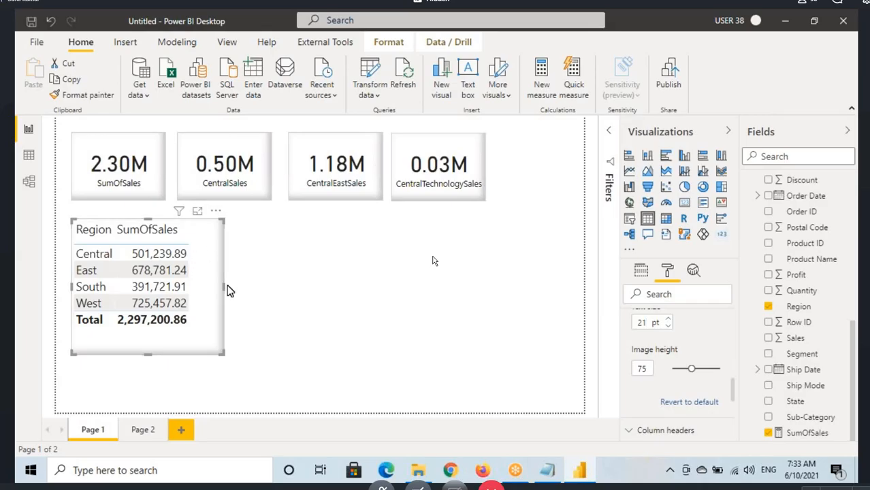
{"action": "left_click_drag", "start_coordinate": [224, 287], "coordinate": [320, 299]}
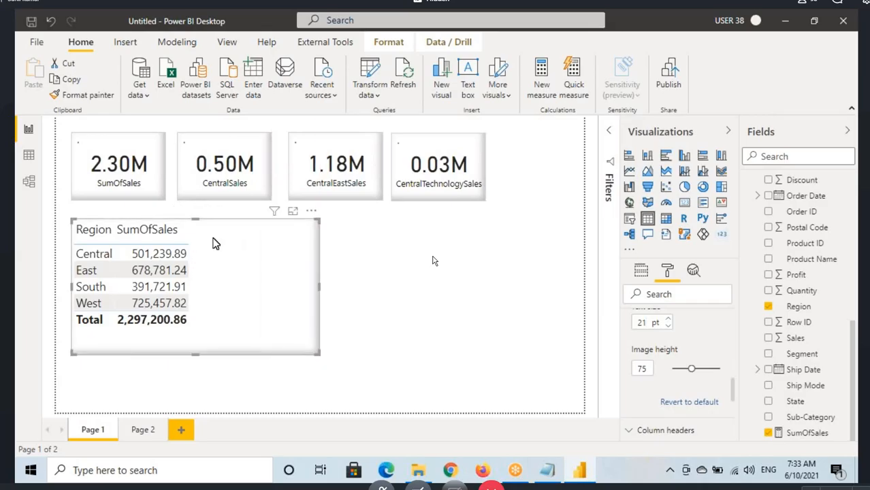
Step: Annotate the Region table with a handwritten "% Sales" calculation that divides Central sales by total sales
{"action": "mouse_move", "coordinate": [227, 223]}
{"action": "left_mouse_down"}
{"action": "mouse_move", "coordinate": [217, 240]}
{"action": "mouse_move", "coordinate": [240, 227]}
{"action": "mouse_move", "coordinate": [290, 223]}
{"action": "mouse_move", "coordinate": [287, 230]}
{"action": "left_mouse_up"}
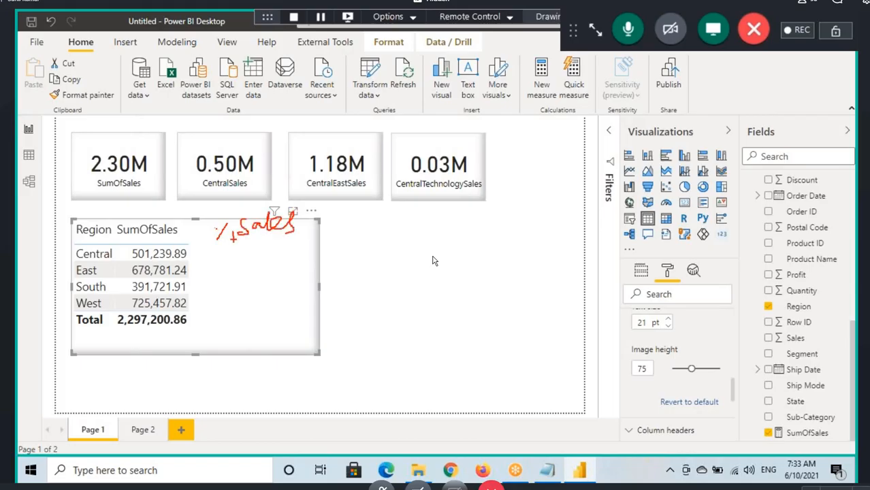
{"action": "mouse_move", "coordinate": [232, 239]}
{"action": "left_mouse_down"}
{"action": "mouse_move", "coordinate": [291, 235]}
{"action": "mouse_move", "coordinate": [216, 238]}
{"action": "left_mouse_up"}
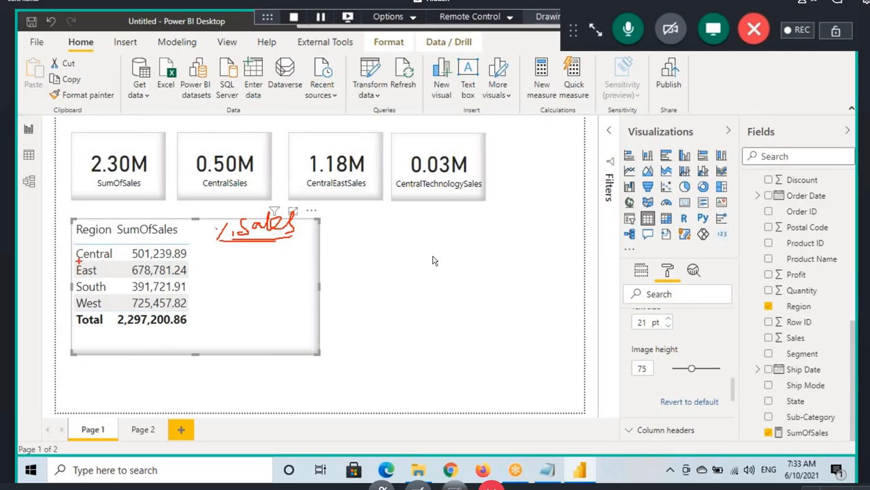
{"action": "mouse_move", "coordinate": [79, 261]}
{"action": "left_mouse_down"}
{"action": "mouse_move", "coordinate": [188, 261]}
{"action": "mouse_move", "coordinate": [222, 252]}
{"action": "mouse_move", "coordinate": [248, 259]}
{"action": "left_mouse_up"}
{"action": "left_click_drag", "start_coordinate": [122, 248], "coordinate": [83, 247]}
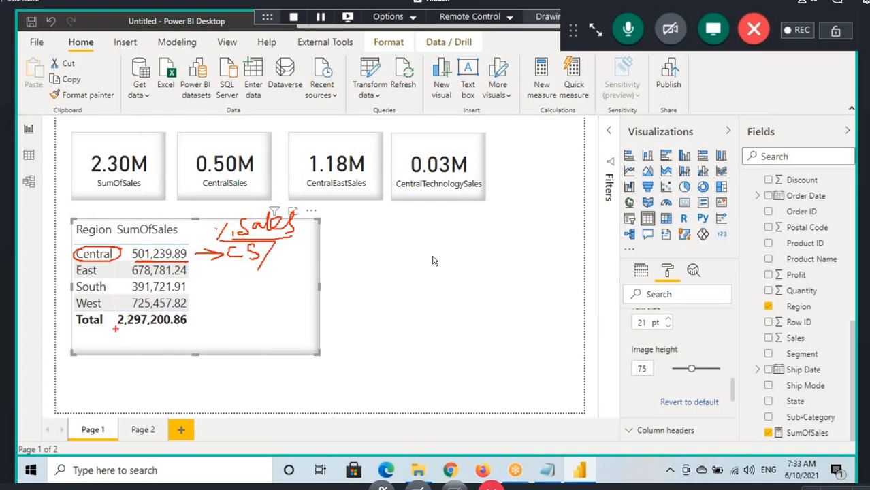
{"action": "mouse_move", "coordinate": [115, 328]}
{"action": "left_mouse_down"}
{"action": "mouse_move", "coordinate": [148, 331]}
{"action": "mouse_move", "coordinate": [180, 311]}
{"action": "mouse_move", "coordinate": [123, 312]}
{"action": "left_mouse_up"}
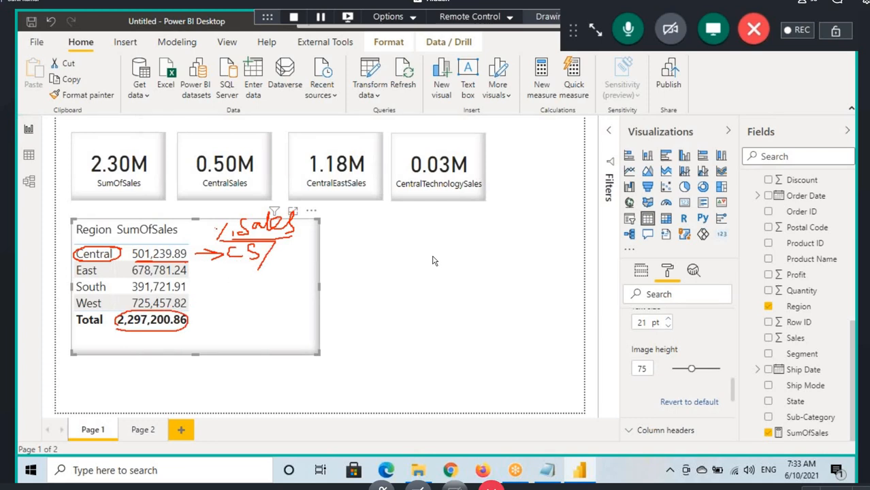
{"action": "mouse_move", "coordinate": [185, 322]}
{"action": "left_mouse_down"}
{"action": "mouse_move", "coordinate": [207, 335]}
{"action": "mouse_move", "coordinate": [283, 265]}
{"action": "left_mouse_up"}
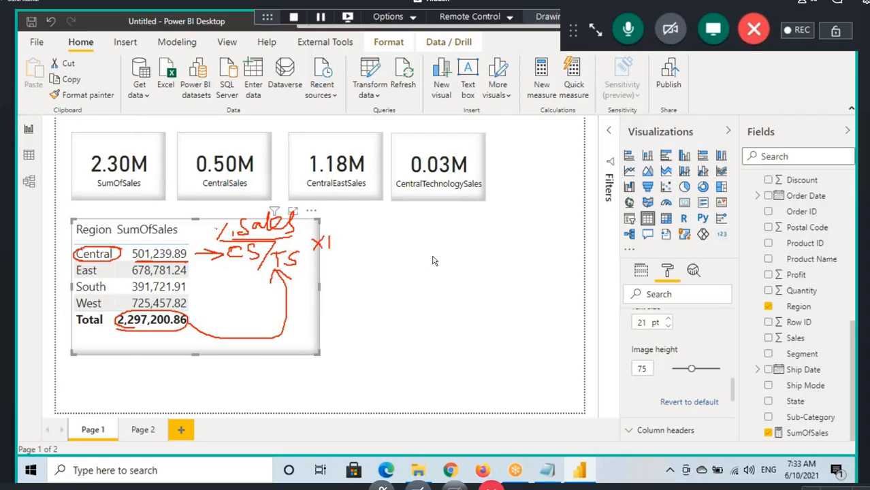
{"action": "left_click_drag", "start_coordinate": [351, 237], "coordinate": [349, 238]}
{"action": "mouse_move", "coordinate": [420, 230]}
{"action": "left_mouse_down"}
{"action": "mouse_move", "coordinate": [460, 223]}
{"action": "mouse_move", "coordinate": [435, 246]}
{"action": "mouse_move", "coordinate": [415, 251]}
{"action": "left_mouse_up"}
{"action": "left_click_drag", "start_coordinate": [192, 250], "coordinate": [128, 247]}
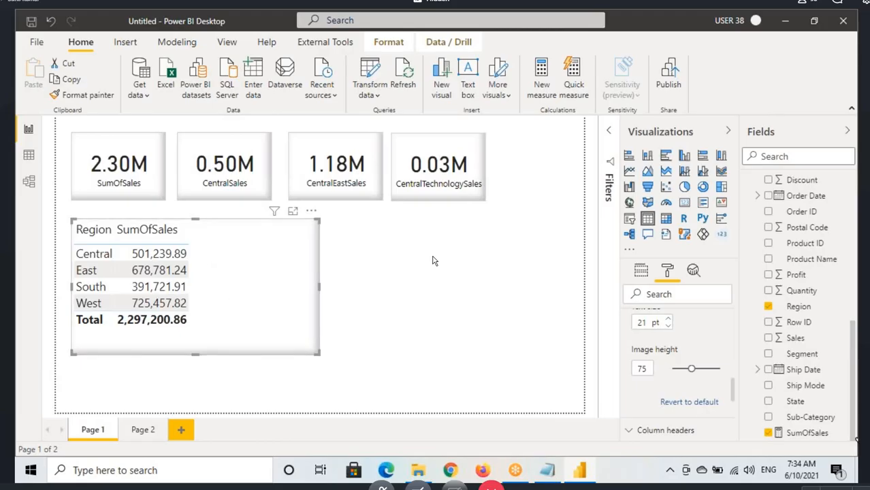
Step: Examine the SumOfSales measure's formula and mark on screen how it is evaluated for the Central row of the Region table
{"action": "left_click", "coordinate": [807, 432]}
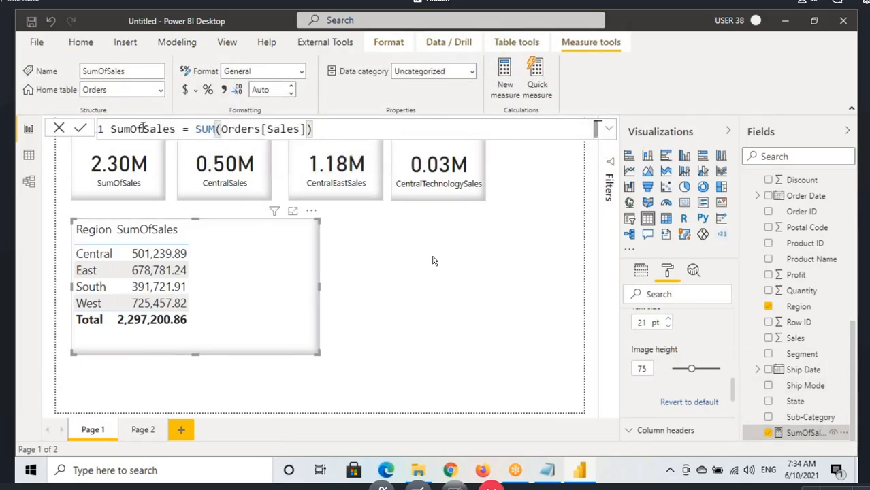
{"action": "left_click_drag", "start_coordinate": [112, 129], "coordinate": [313, 129]}
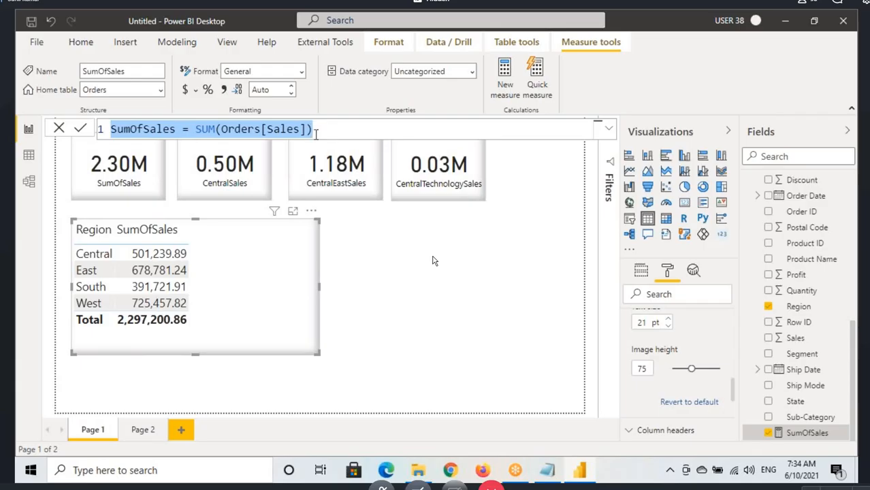
{"action": "mouse_move", "coordinate": [106, 120]}
{"action": "left_mouse_down"}
{"action": "mouse_move", "coordinate": [215, 142]}
{"action": "mouse_move", "coordinate": [335, 141]}
{"action": "left_mouse_up"}
{"action": "left_click_drag", "start_coordinate": [122, 102], "coordinate": [138, 117]}
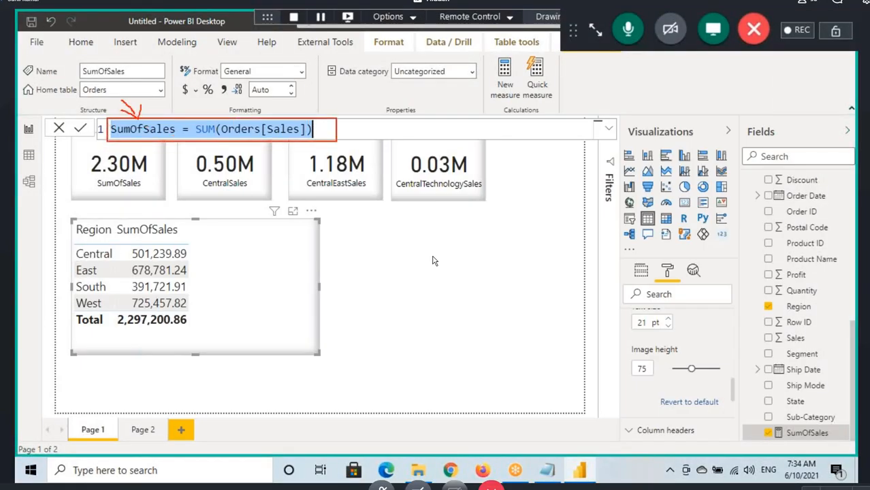
{"action": "mouse_move", "coordinate": [41, 253]}
{"action": "left_mouse_down"}
{"action": "mouse_move", "coordinate": [83, 254]}
{"action": "mouse_move", "coordinate": [68, 265]}
{"action": "left_mouse_up"}
{"action": "mouse_move", "coordinate": [149, 140]}
{"action": "left_mouse_down"}
{"action": "mouse_move", "coordinate": [214, 137]}
{"action": "mouse_move", "coordinate": [224, 243]}
{"action": "mouse_move", "coordinate": [261, 253]}
{"action": "left_mouse_up"}
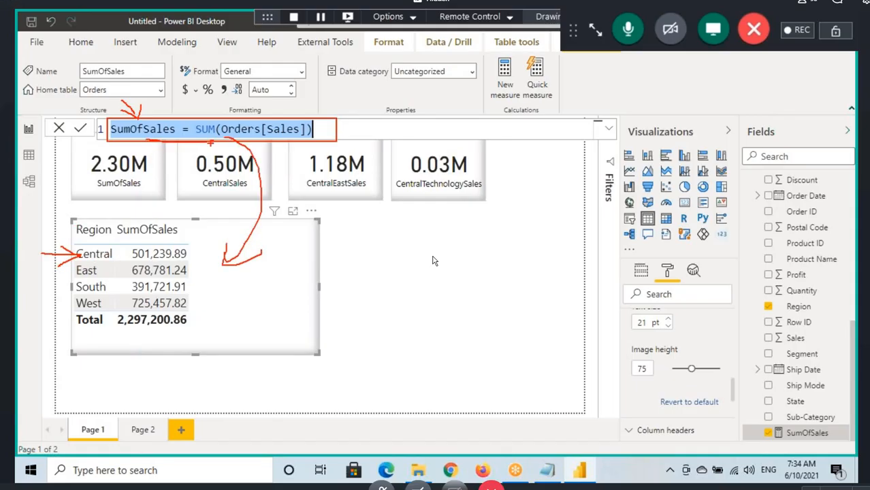
{"action": "mouse_move", "coordinate": [204, 137]}
{"action": "left_mouse_down"}
{"action": "mouse_move", "coordinate": [312, 124]}
{"action": "mouse_move", "coordinate": [202, 123]}
{"action": "mouse_move", "coordinate": [146, 202]}
{"action": "mouse_move", "coordinate": [151, 154]}
{"action": "mouse_move", "coordinate": [81, 170]}
{"action": "mouse_move", "coordinate": [171, 151]}
{"action": "mouse_move", "coordinate": [156, 168]}
{"action": "mouse_move", "coordinate": [140, 142]}
{"action": "mouse_move", "coordinate": [175, 132]}
{"action": "mouse_move", "coordinate": [135, 140]}
{"action": "mouse_move", "coordinate": [161, 172]}
{"action": "mouse_move", "coordinate": [144, 241]}
{"action": "left_mouse_up"}
{"action": "left_click_drag", "start_coordinate": [175, 216], "coordinate": [144, 240]}
{"action": "left_click_drag", "start_coordinate": [78, 261], "coordinate": [187, 260]}
{"action": "key", "text": "Escape"}
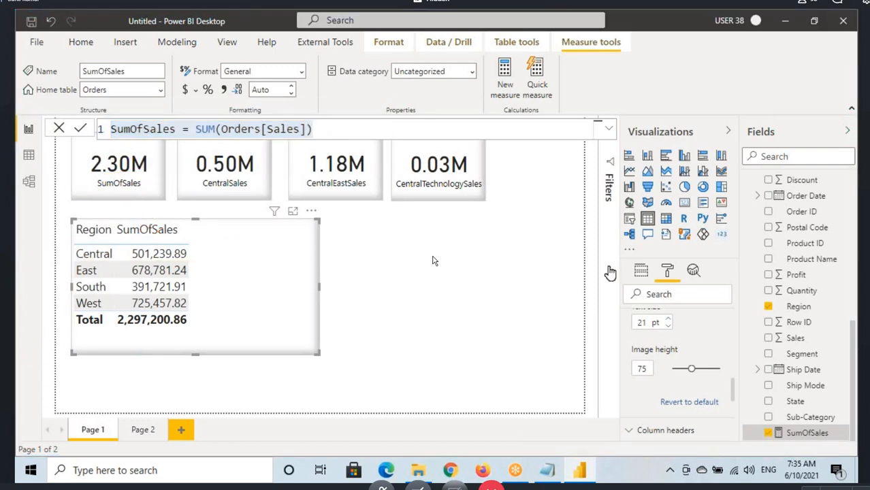
Step: Insert a table visual with the Category field beside the Region table and copy the Region table's formatting onto it
{"action": "left_click", "coordinate": [647, 219]}
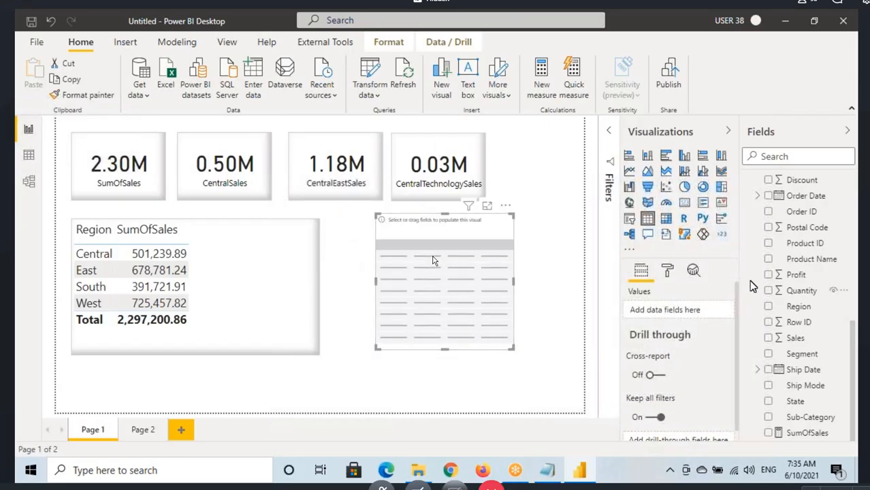
{"action": "scroll", "coordinate": [796, 265], "scroll_direction": "up", "scroll_amount": 5}
{"action": "left_click_drag", "start_coordinate": [798, 314], "coordinate": [489, 278]}
{"action": "left_click", "coordinate": [286, 326]}
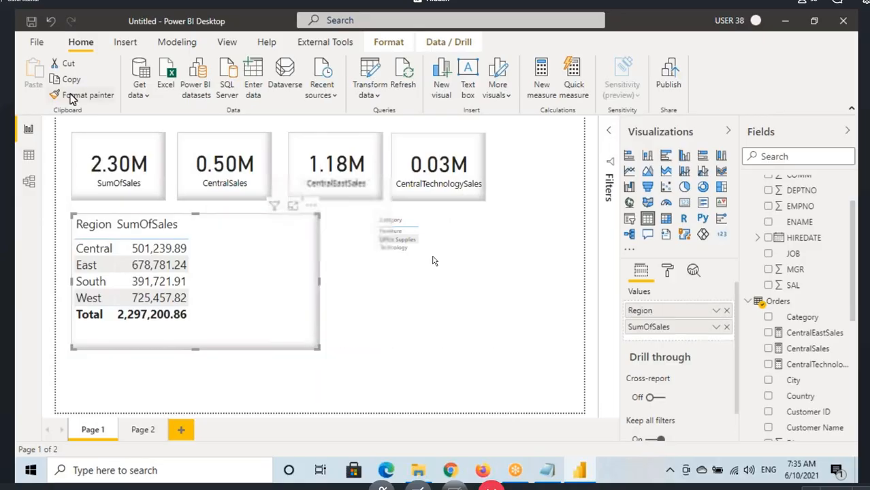
{"action": "left_click", "coordinate": [82, 95]}
{"action": "left_click", "coordinate": [414, 291]}
Step: Add the SumOfSales measure to the Category table and widen the visual to fit both columns
{"action": "scroll", "coordinate": [783, 368], "scroll_direction": "down", "scroll_amount": 5}
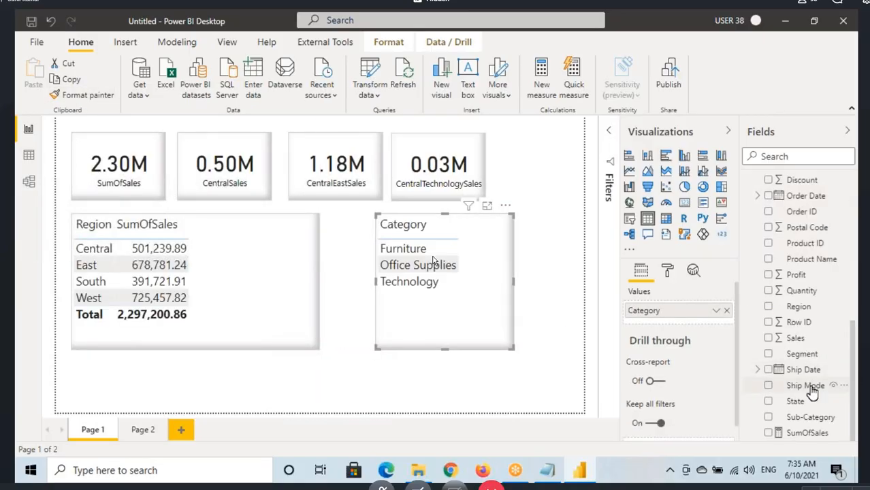
{"action": "left_click_drag", "start_coordinate": [811, 433], "coordinate": [488, 257]}
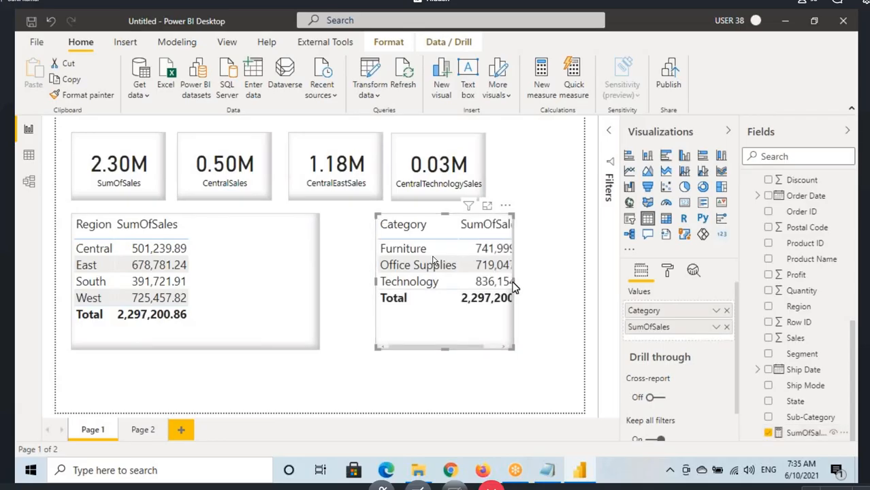
{"action": "left_click_drag", "start_coordinate": [513, 286], "coordinate": [560, 287]}
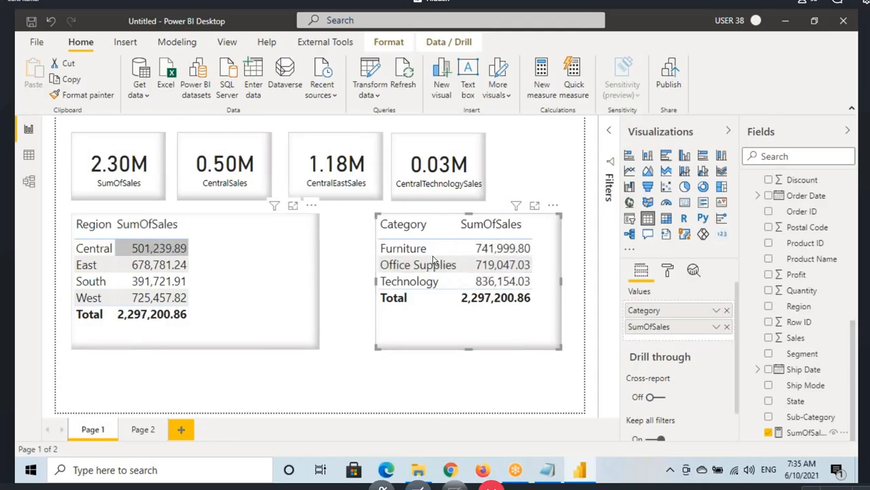
Step: View the SumOfSales measure's formula and delete the Category table
{"action": "left_click", "coordinate": [805, 433]}
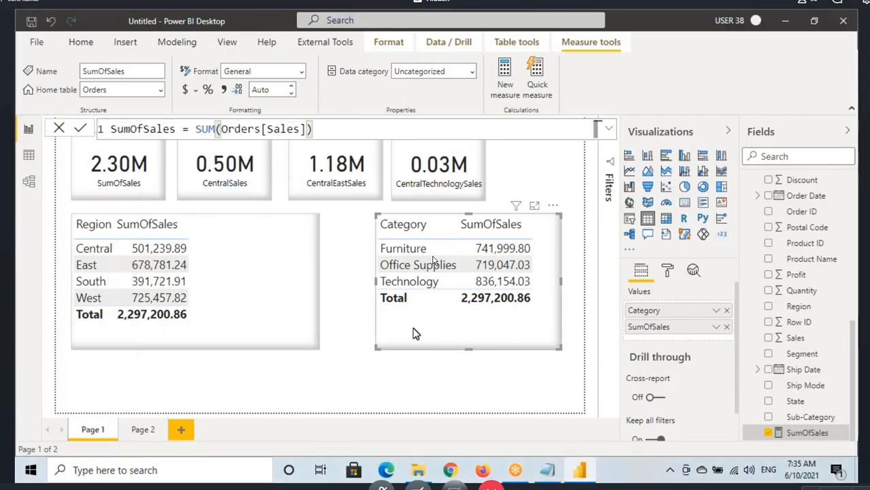
{"action": "key", "text": "Delete"}
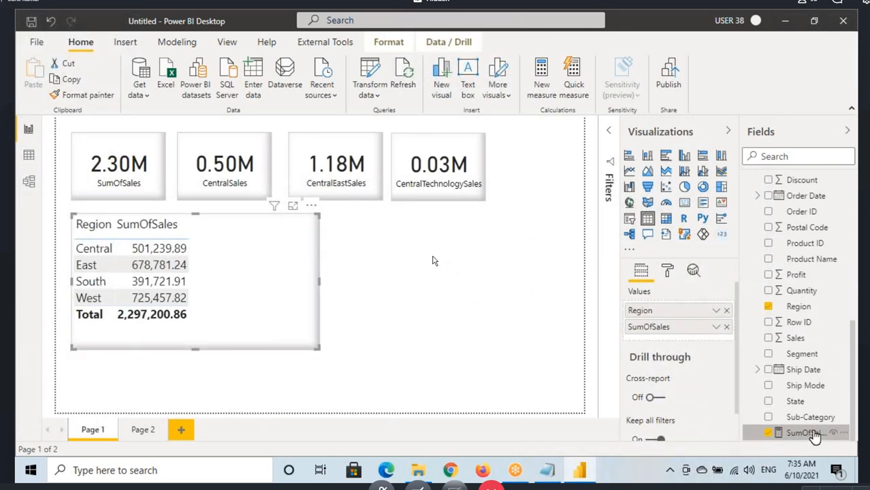
Step: Examine the SumOfSales formula again, circling its SUM expression and the total in the Region table
{"action": "left_click", "coordinate": [804, 434]}
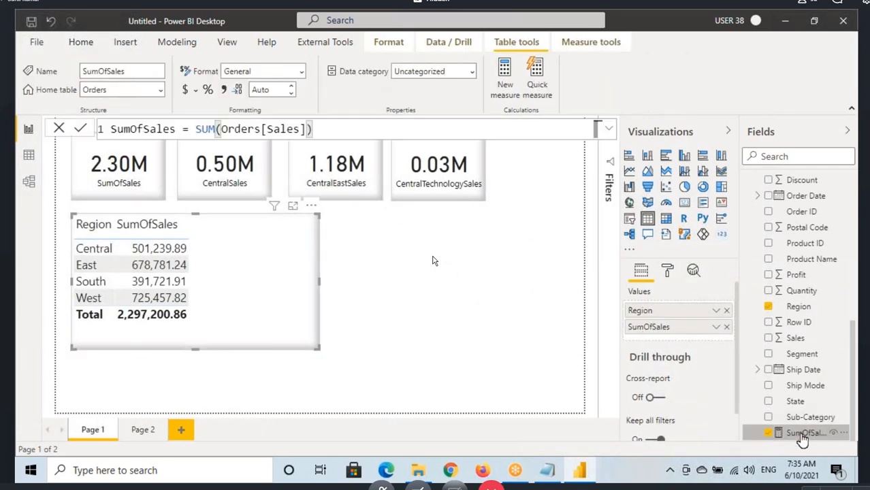
{"action": "mouse_move", "coordinate": [111, 128]}
{"action": "left_mouse_down"}
{"action": "mouse_move", "coordinate": [313, 129]}
{"action": "mouse_move", "coordinate": [289, 175]}
{"action": "left_mouse_up"}
{"action": "mouse_move", "coordinate": [113, 329]}
{"action": "left_mouse_down"}
{"action": "mouse_move", "coordinate": [150, 328]}
{"action": "mouse_move", "coordinate": [184, 308]}
{"action": "mouse_move", "coordinate": [114, 317]}
{"action": "mouse_move", "coordinate": [224, 303]}
{"action": "mouse_move", "coordinate": [230, 335]}
{"action": "left_mouse_up"}
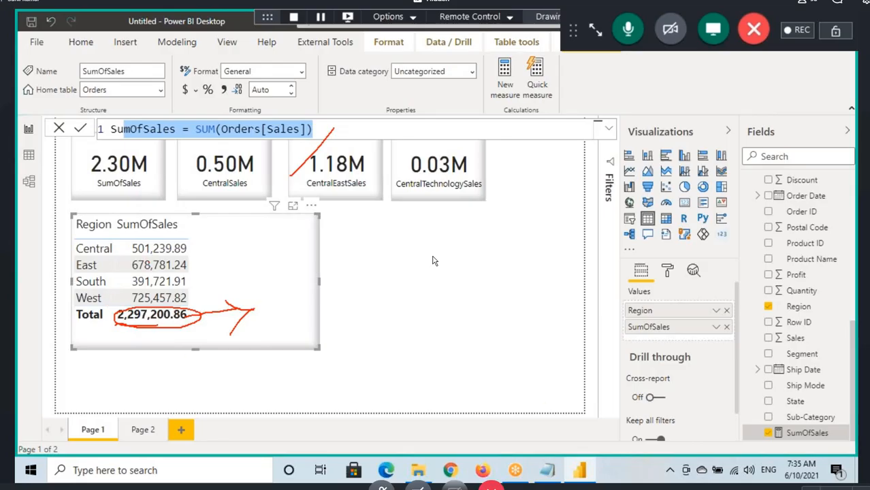
{"action": "mouse_move", "coordinate": [198, 136]}
{"action": "left_mouse_down"}
{"action": "mouse_move", "coordinate": [272, 141]}
{"action": "mouse_move", "coordinate": [299, 111]}
{"action": "mouse_move", "coordinate": [209, 117]}
{"action": "mouse_move", "coordinate": [230, 146]}
{"action": "left_mouse_up"}
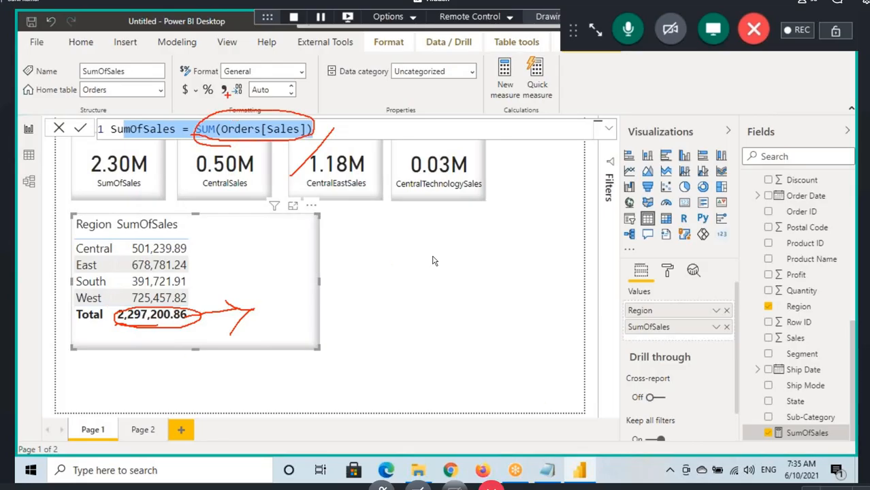
{"action": "left_click_drag", "start_coordinate": [227, 95], "coordinate": [232, 110]}
{"action": "key", "text": "Escape"}
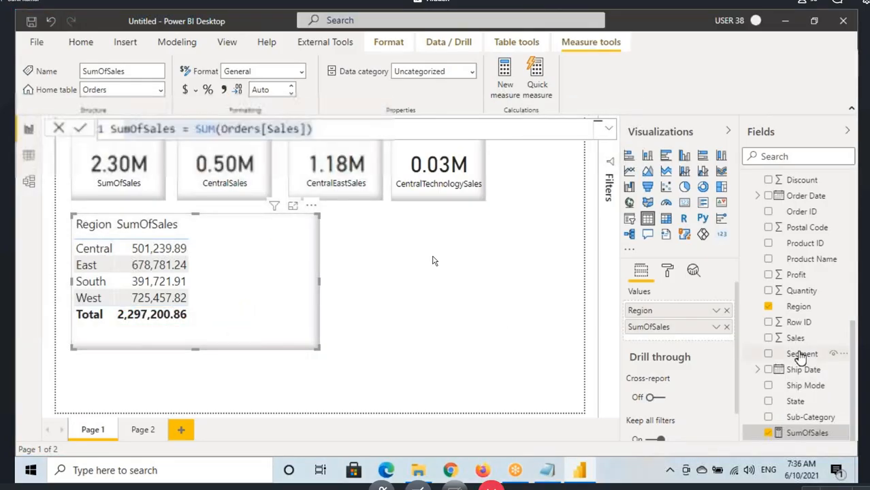
Step: Create a new measure named AllSales in the Orders table, ready for its expression
{"action": "scroll", "coordinate": [780, 284], "scroll_direction": "up", "scroll_amount": 3}
{"action": "left_click", "coordinate": [794, 238]}
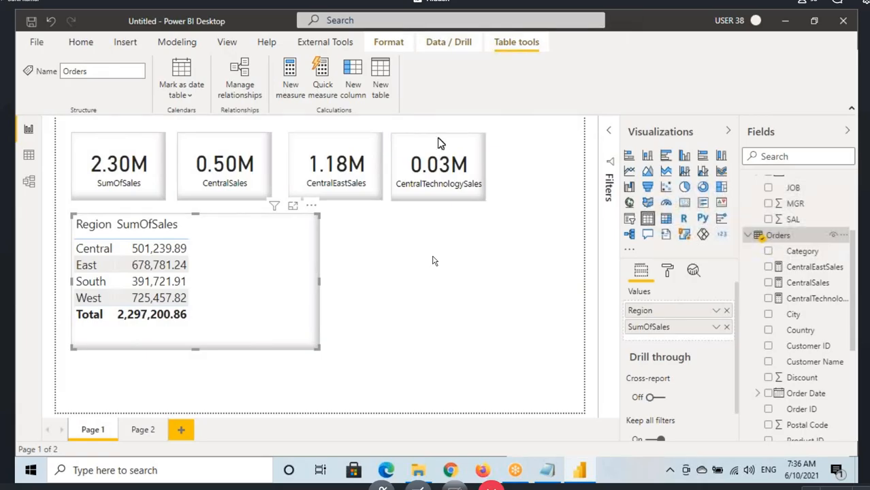
{"action": "left_click", "coordinate": [287, 84]}
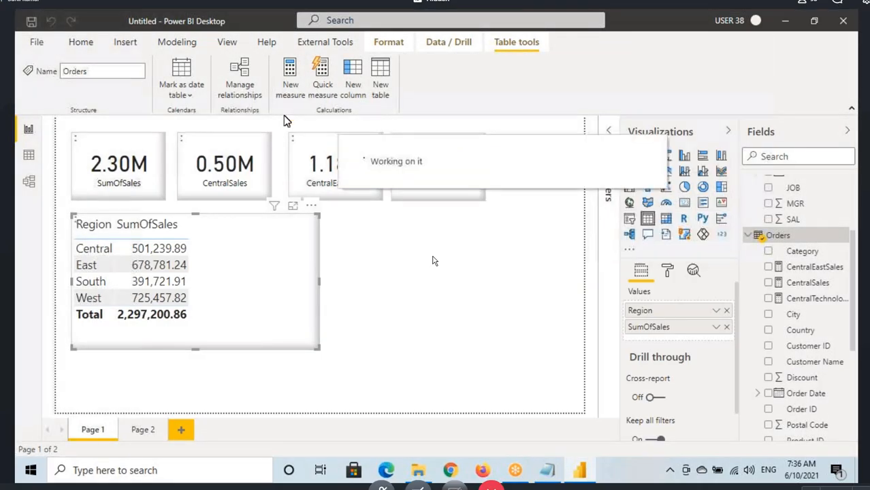
{"action": "double_click", "coordinate": [122, 128]}
{"action": "type", "text": "All"}
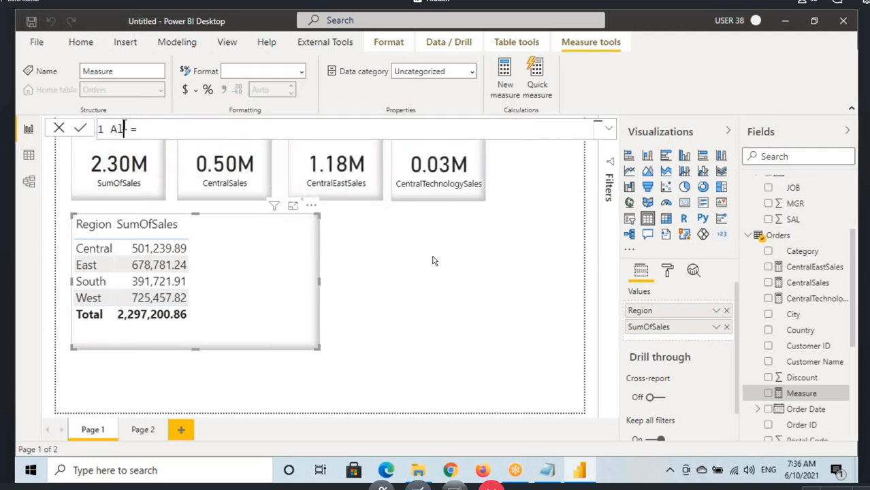
{"action": "type", "text": "Sales"}
{"action": "left_click", "coordinate": [189, 130]}
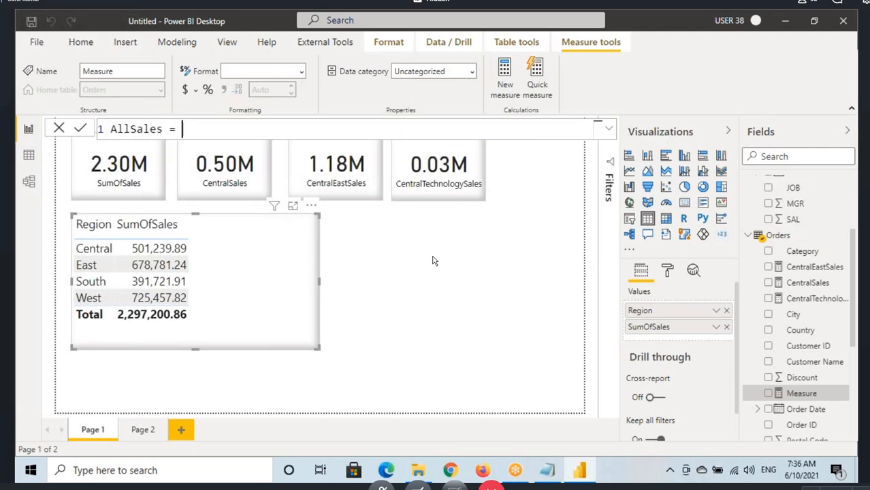
Step: Annotate the empty AllSales expression with an arrow to the Central row and mark the Region table's total
{"action": "key", "text": "ctrl+2"}
{"action": "mouse_move", "coordinate": [182, 119]}
{"action": "left_mouse_down"}
{"action": "mouse_move", "coordinate": [226, 139]}
{"action": "mouse_move", "coordinate": [304, 143]}
{"action": "left_mouse_up"}
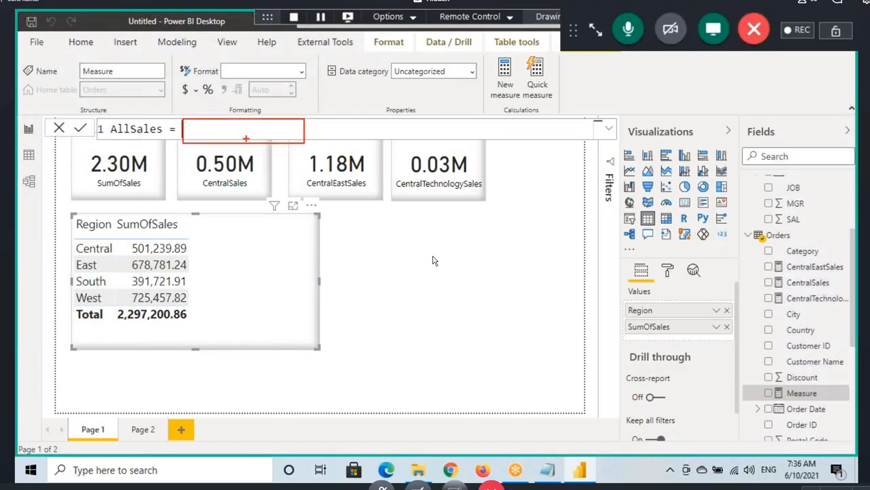
{"action": "mouse_move", "coordinate": [248, 140]}
{"action": "left_mouse_down"}
{"action": "mouse_move", "coordinate": [195, 231]}
{"action": "mouse_move", "coordinate": [198, 247]}
{"action": "mouse_move", "coordinate": [218, 248]}
{"action": "left_mouse_up"}
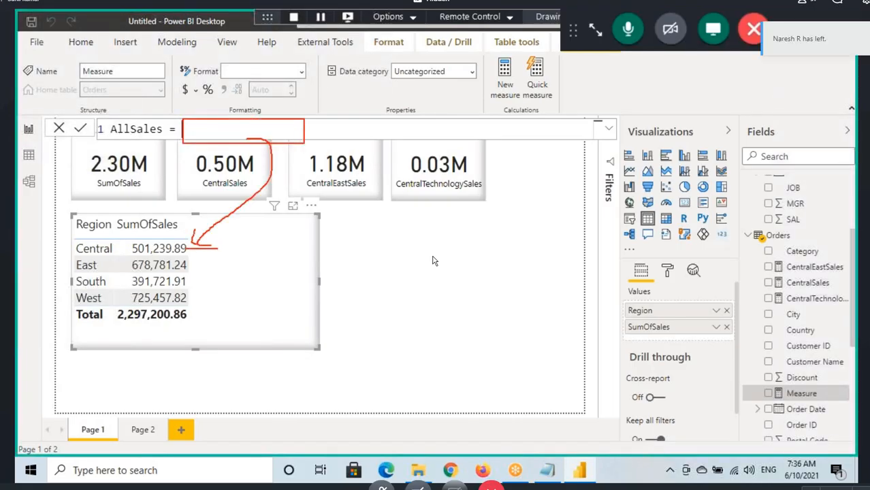
{"action": "left_click_drag", "start_coordinate": [117, 320], "coordinate": [146, 324]}
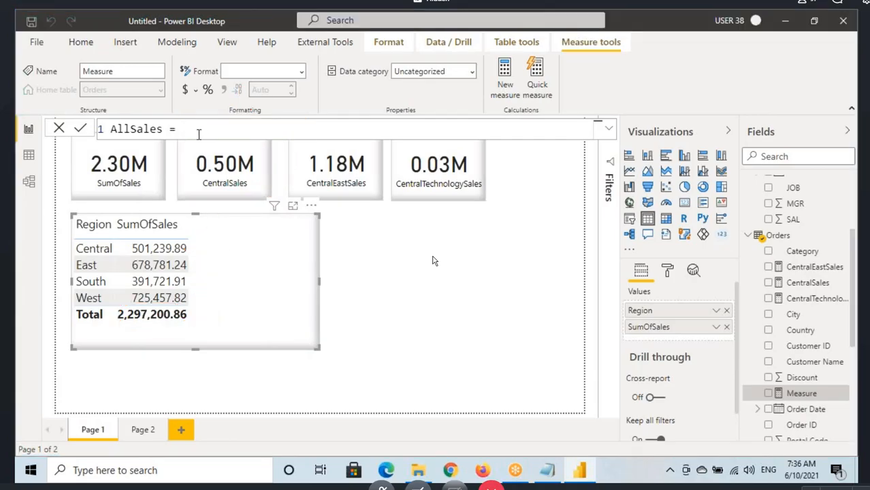
Step: Write the AllSales measure's expression as SUM(Orders[Sales])
{"action": "type", "text": "s"}
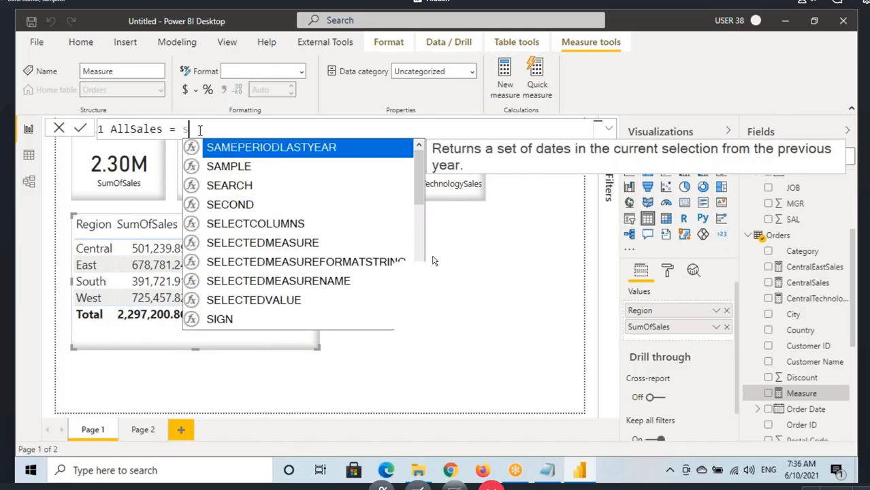
{"action": "type", "text": "um(sales"}
{"action": "key", "text": "Tab"}
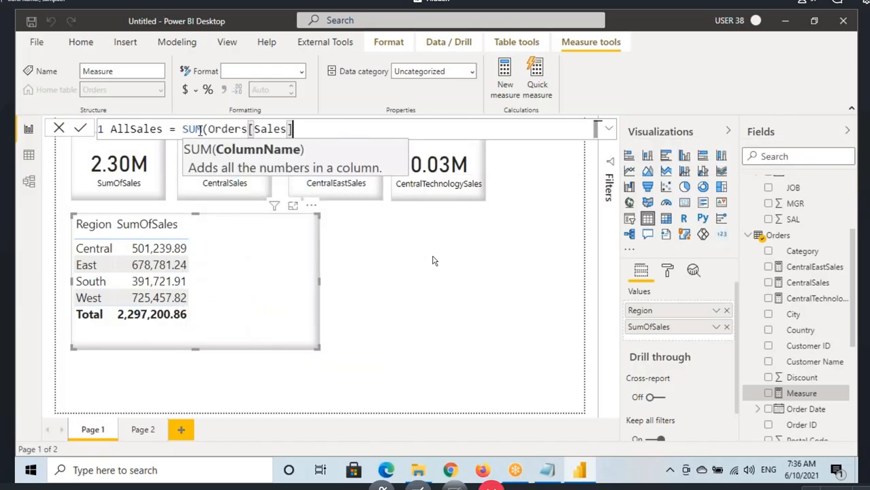
{"action": "type", "text": ")"}
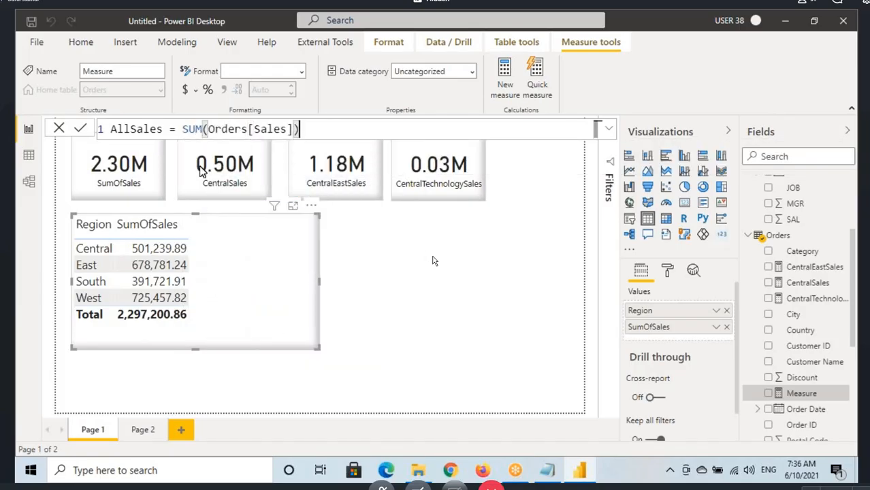
Step: Mark the Central row and circle the Region table's total, then clear the annotations
{"action": "mouse_move", "coordinate": [194, 248]}
{"action": "left_mouse_down"}
{"action": "mouse_move", "coordinate": [224, 253]}
{"action": "mouse_move", "coordinate": [208, 267]}
{"action": "left_mouse_up"}
{"action": "left_click_drag", "start_coordinate": [176, 312], "coordinate": [170, 315]}
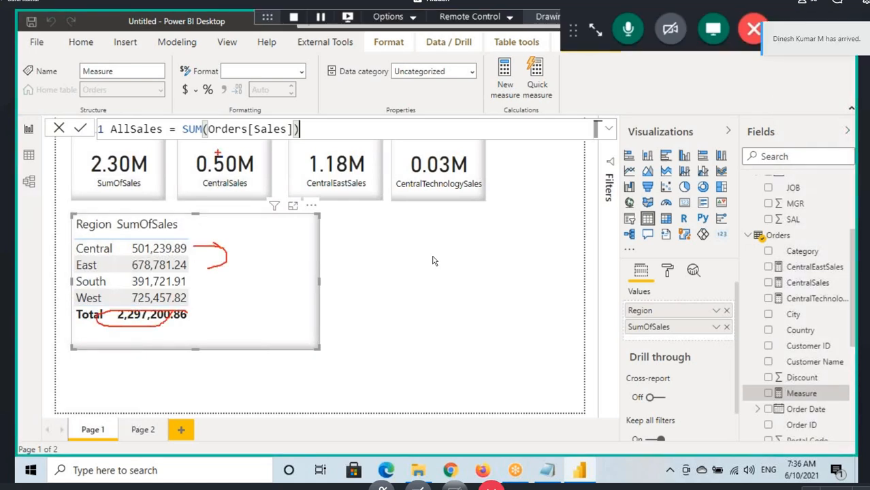
{"action": "key", "text": "Escape"}
Step: Review the SUM(Orders[Sales]) expression and commit the AllSales measure
{"action": "left_click", "coordinate": [130, 130]}
{"action": "left_click", "coordinate": [202, 130]}
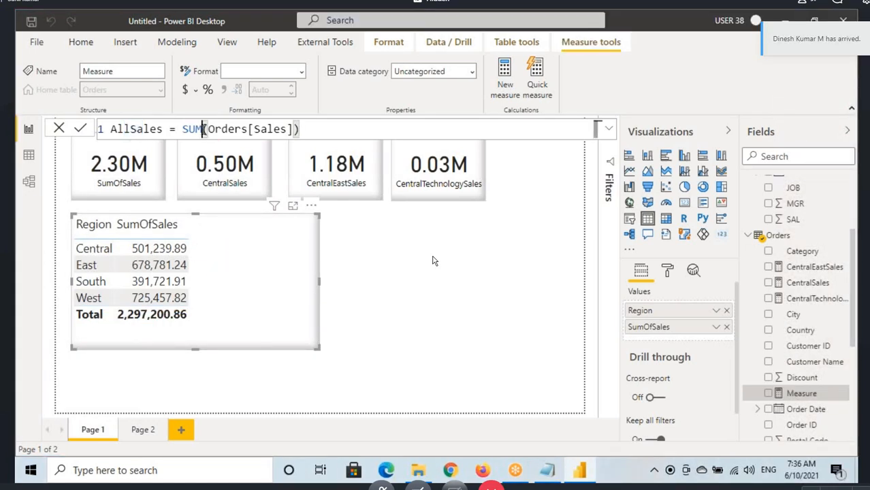
{"action": "left_click_drag", "start_coordinate": [202, 129], "coordinate": [308, 129]}
{"action": "left_click", "coordinate": [297, 129]}
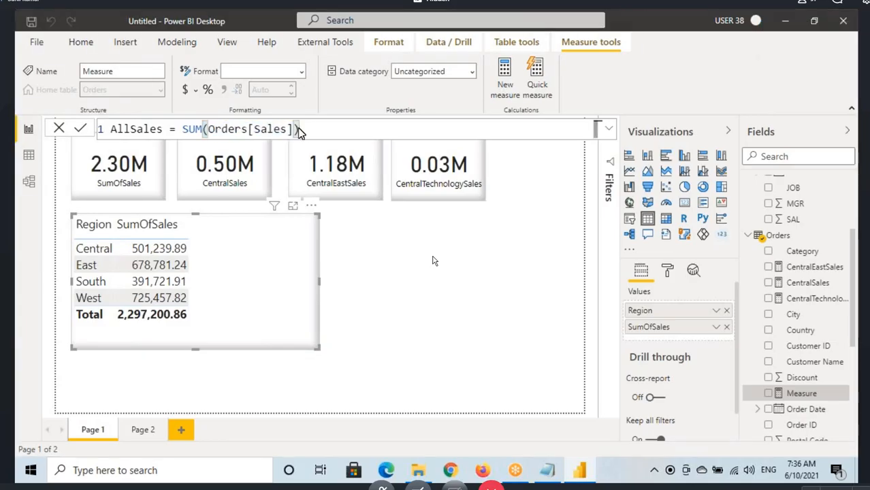
{"action": "key", "text": "Return"}
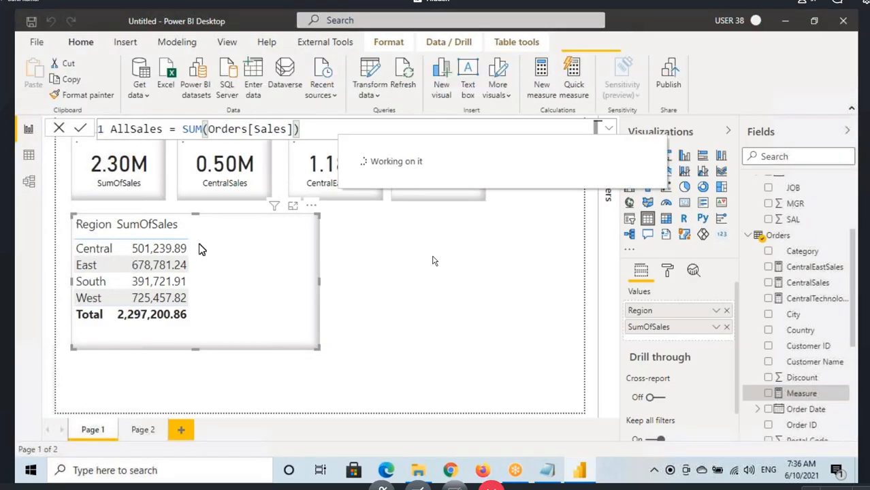
Step: Circle the AllSales formula and handwrite "0.5 of 2.3" beside the Central row with an annotation arrow
{"action": "mouse_move", "coordinate": [195, 249]}
{"action": "left_mouse_down"}
{"action": "mouse_move", "coordinate": [241, 260]}
{"action": "mouse_move", "coordinate": [209, 252]}
{"action": "left_mouse_up"}
{"action": "mouse_move", "coordinate": [118, 143]}
{"action": "left_mouse_down"}
{"action": "mouse_move", "coordinate": [272, 139]}
{"action": "mouse_move", "coordinate": [220, 96]}
{"action": "mouse_move", "coordinate": [138, 140]}
{"action": "left_mouse_up"}
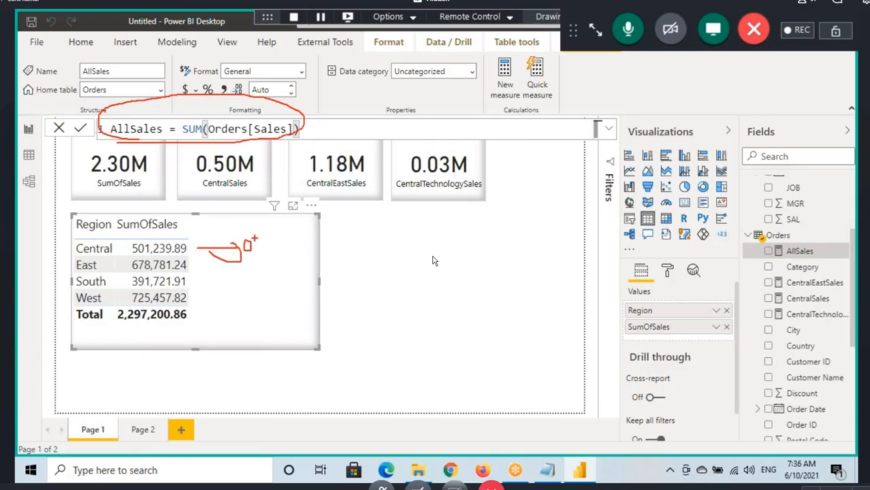
{"action": "mouse_move", "coordinate": [267, 233]}
{"action": "left_mouse_down"}
{"action": "mouse_move", "coordinate": [275, 243]}
{"action": "mouse_move", "coordinate": [264, 248]}
{"action": "left_mouse_up"}
{"action": "left_click_drag", "start_coordinate": [266, 234], "coordinate": [285, 230]}
{"action": "left_click_drag", "start_coordinate": [295, 234], "coordinate": [353, 252]}
{"action": "left_click", "coordinate": [344, 239]}
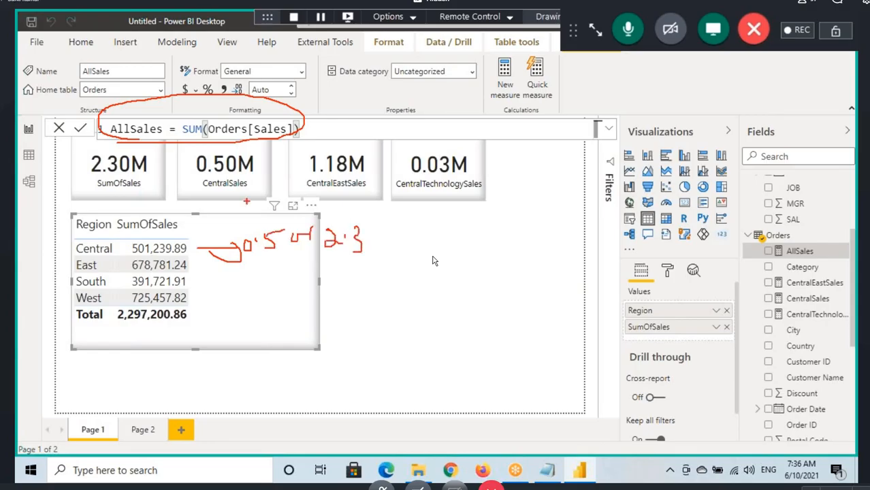
Step: Draw arrows from the AllSales formula to the Central row and underline the Central value, the total and the handwritten ratio
{"action": "mouse_move", "coordinate": [139, 142]}
{"action": "left_mouse_down"}
{"action": "mouse_move", "coordinate": [197, 137]}
{"action": "mouse_move", "coordinate": [208, 244]}
{"action": "mouse_move", "coordinate": [201, 256]}
{"action": "left_mouse_up"}
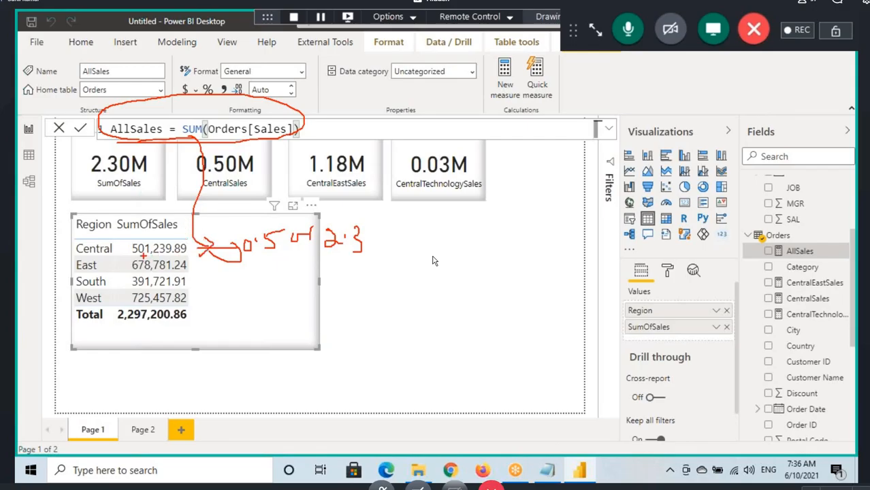
{"action": "left_click_drag", "start_coordinate": [143, 256], "coordinate": [194, 254]}
{"action": "left_click_drag", "start_coordinate": [126, 327], "coordinate": [193, 323]}
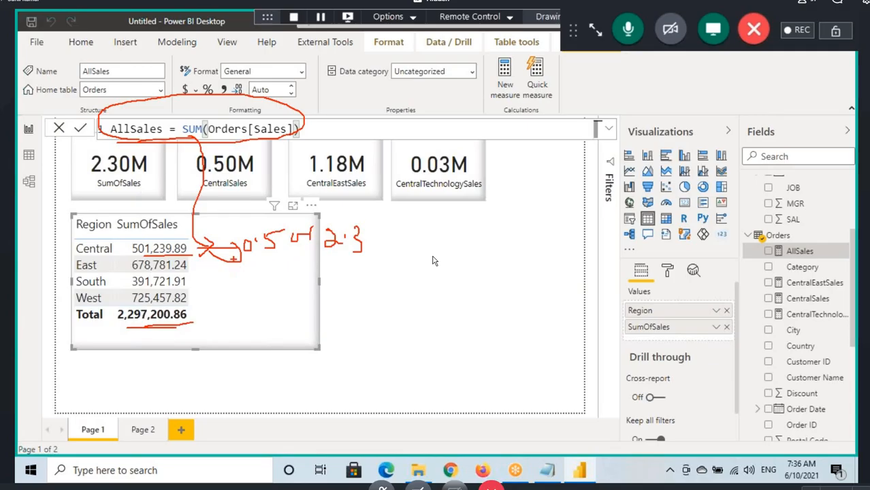
{"action": "left_click_drag", "start_coordinate": [249, 255], "coordinate": [268, 250]}
{"action": "left_click_drag", "start_coordinate": [327, 249], "coordinate": [368, 249]}
{"action": "mouse_move", "coordinate": [127, 138]}
{"action": "left_mouse_down"}
{"action": "mouse_move", "coordinate": [277, 137]}
{"action": "mouse_move", "coordinate": [227, 110]}
{"action": "mouse_move", "coordinate": [194, 136]}
{"action": "mouse_move", "coordinate": [251, 138]}
{"action": "mouse_move", "coordinate": [208, 245]}
{"action": "left_mouse_up"}
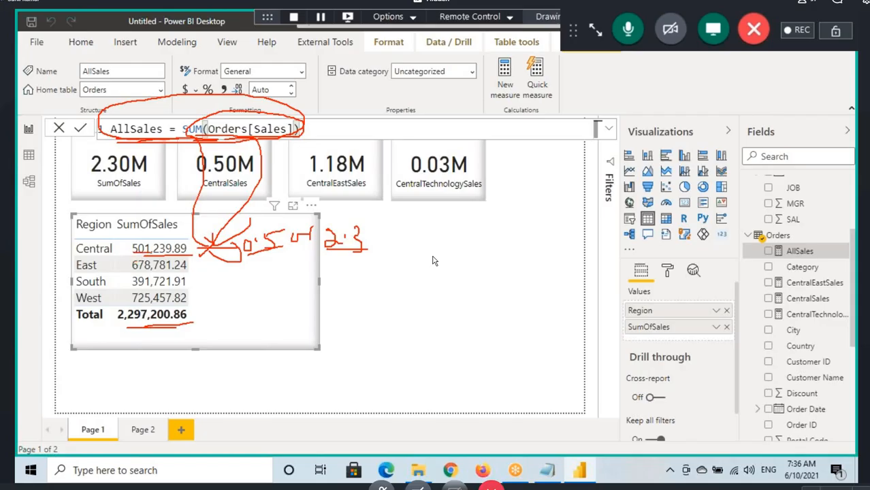
Step: Underline the Central value, circle the handwritten 0.5 and 2.3, and clear all annotations
{"action": "left_click_drag", "start_coordinate": [151, 251], "coordinate": [193, 249]}
{"action": "mouse_move", "coordinate": [321, 253]}
{"action": "left_mouse_down"}
{"action": "mouse_move", "coordinate": [384, 245]}
{"action": "mouse_move", "coordinate": [321, 231]}
{"action": "mouse_move", "coordinate": [340, 251]}
{"action": "left_mouse_up"}
{"action": "mouse_move", "coordinate": [281, 222]}
{"action": "left_mouse_down"}
{"action": "mouse_move", "coordinate": [278, 259]}
{"action": "mouse_move", "coordinate": [283, 220]}
{"action": "left_mouse_up"}
{"action": "left_click_drag", "start_coordinate": [298, 226], "coordinate": [306, 225]}
{"action": "left_click_drag", "start_coordinate": [302, 222], "coordinate": [302, 230]}
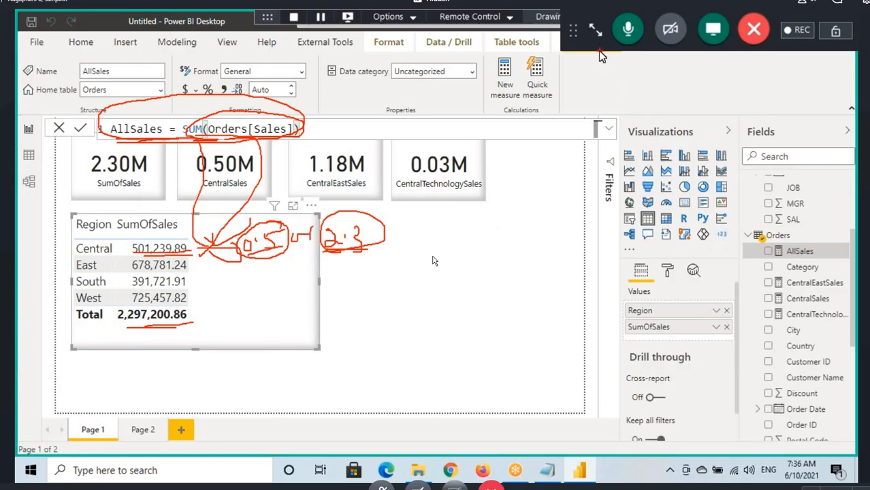
{"action": "key", "text": "Escape"}
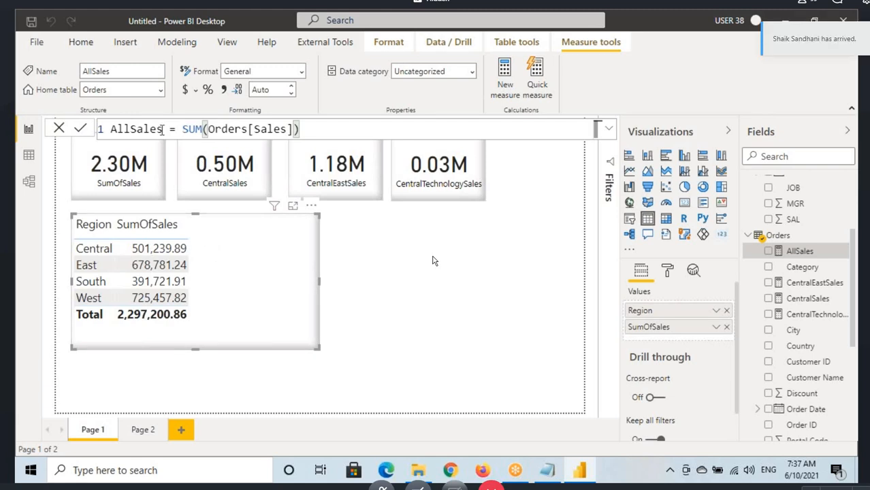
Step: Highlight the AllSales name and box its SUM expression, mark the Central row, and clear the annotations
{"action": "left_click_drag", "start_coordinate": [162, 129], "coordinate": [112, 129]}
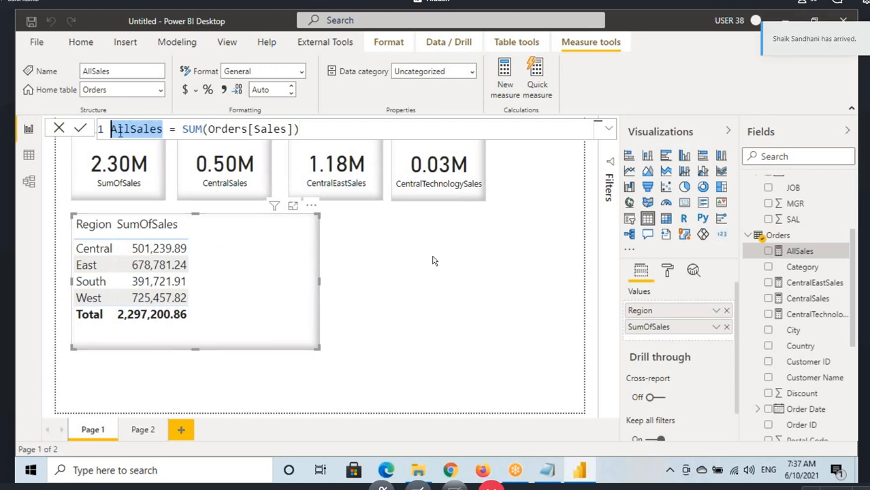
{"action": "left_click_drag", "start_coordinate": [182, 129], "coordinate": [303, 126]}
{"action": "key", "text": "ctrl+2"}
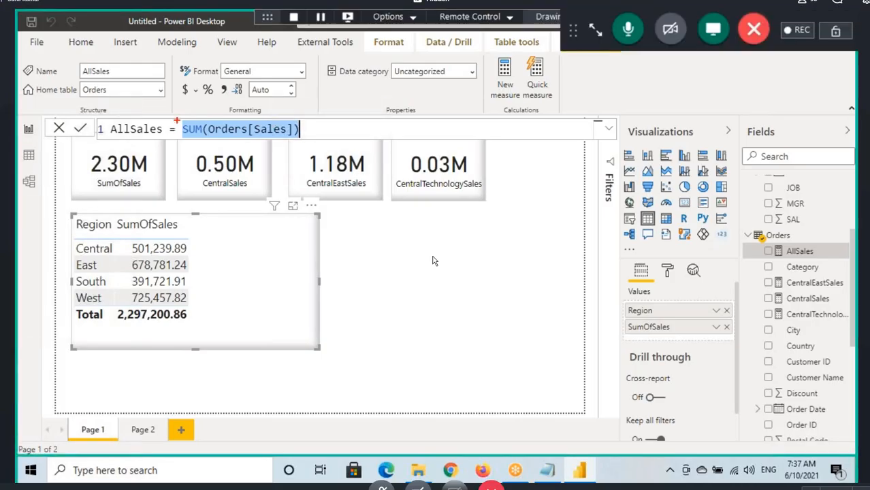
{"action": "left_click_drag", "start_coordinate": [177, 120], "coordinate": [313, 140]}
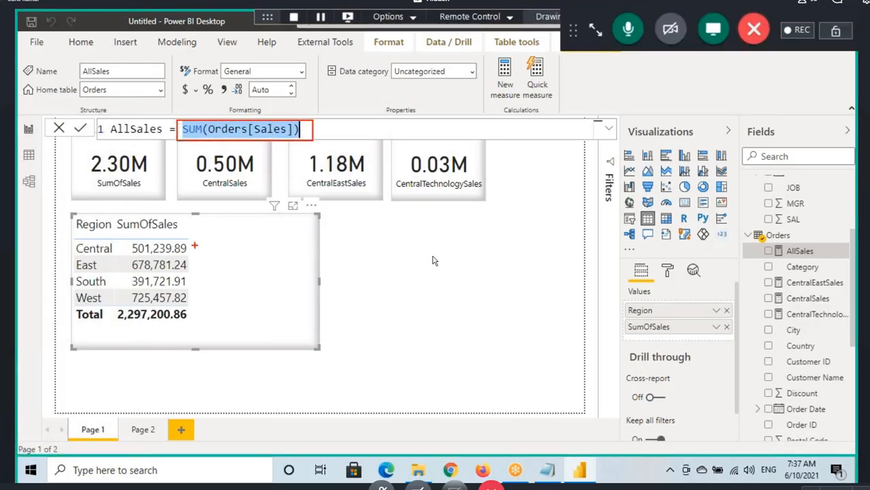
{"action": "left_click_drag", "start_coordinate": [192, 247], "coordinate": [223, 243]}
{"action": "left_click_drag", "start_coordinate": [75, 256], "coordinate": [114, 257]}
{"action": "key", "text": "Escape"}
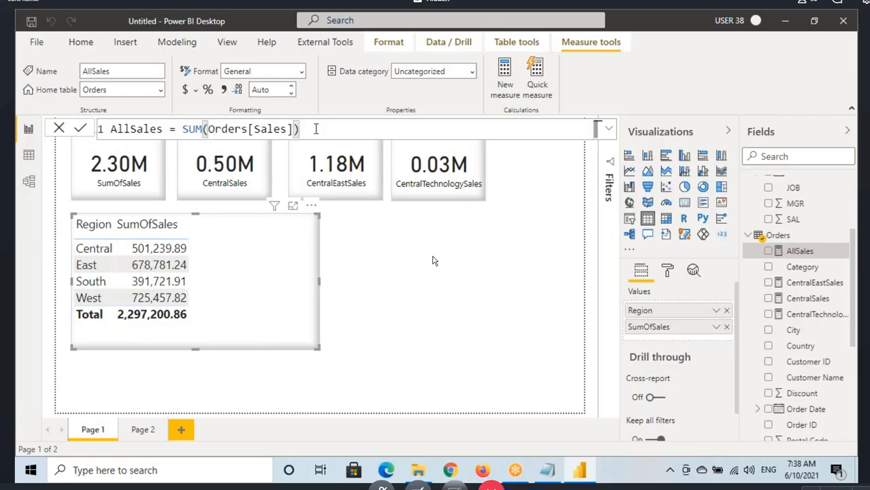
Step: Add a card visual beside the Region table, narrow it, and show the AllSales measure in it
{"action": "left_click", "coordinate": [475, 263]}
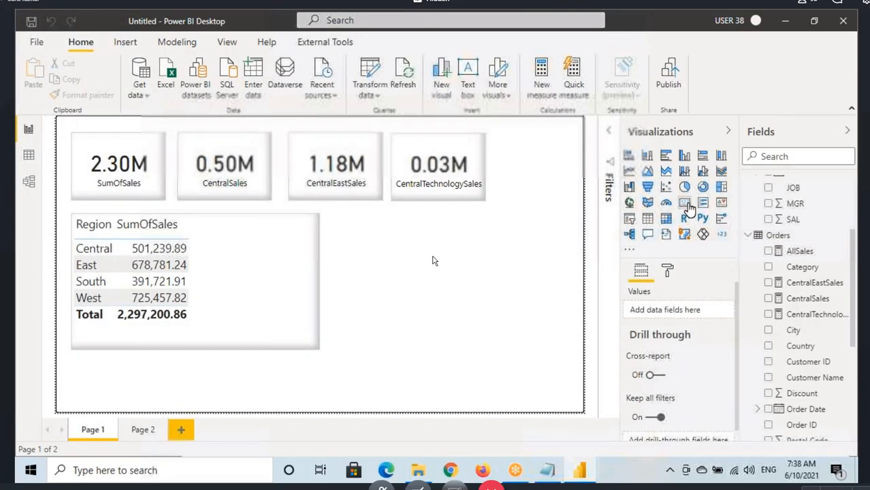
{"action": "left_click", "coordinate": [688, 205]}
{"action": "left_click_drag", "start_coordinate": [344, 358], "coordinate": [480, 258]}
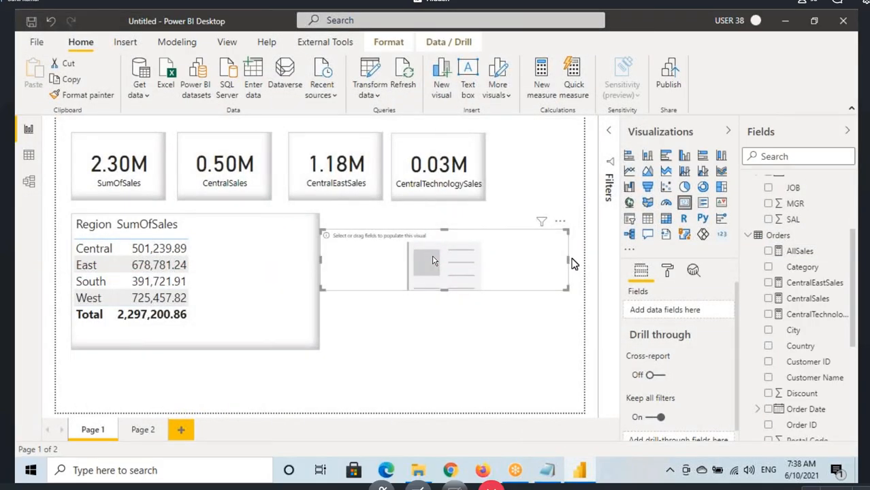
{"action": "left_click_drag", "start_coordinate": [568, 260], "coordinate": [497, 261]}
{"action": "left_click_drag", "start_coordinate": [413, 265], "coordinate": [433, 271]}
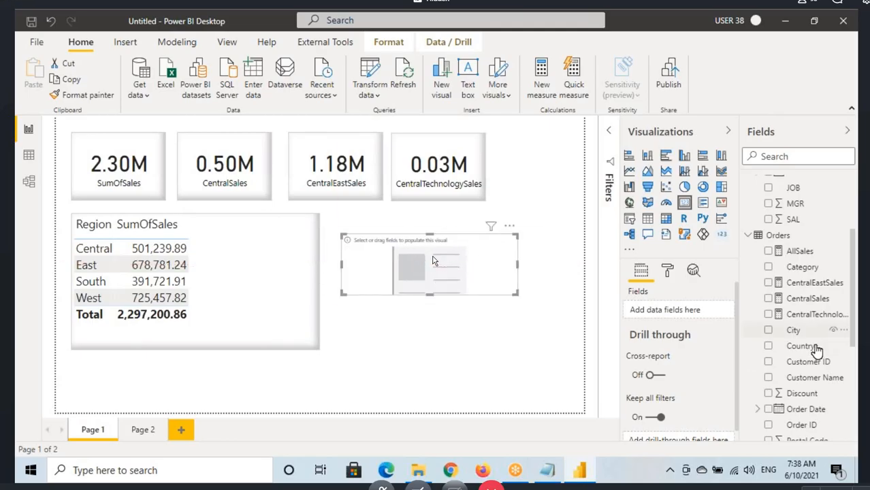
{"action": "scroll", "coordinate": [806, 367], "scroll_direction": "down", "scroll_amount": 3}
{"action": "scroll", "coordinate": [802, 362], "scroll_direction": "up", "scroll_amount": 4}
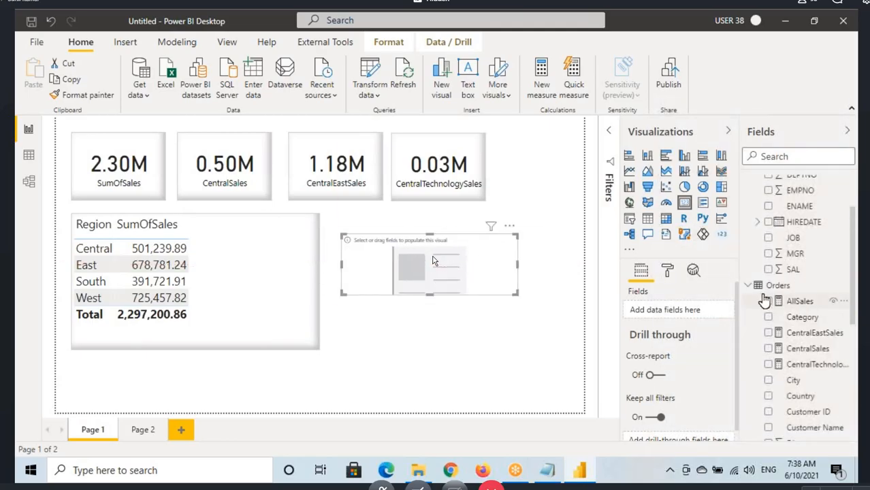
{"action": "left_click_drag", "start_coordinate": [764, 300], "coordinate": [450, 292]}
Step: Copy the CentralTechnologySales card's formatting onto the AllSales card
{"action": "left_click", "coordinate": [414, 158]}
{"action": "left_click", "coordinate": [102, 96]}
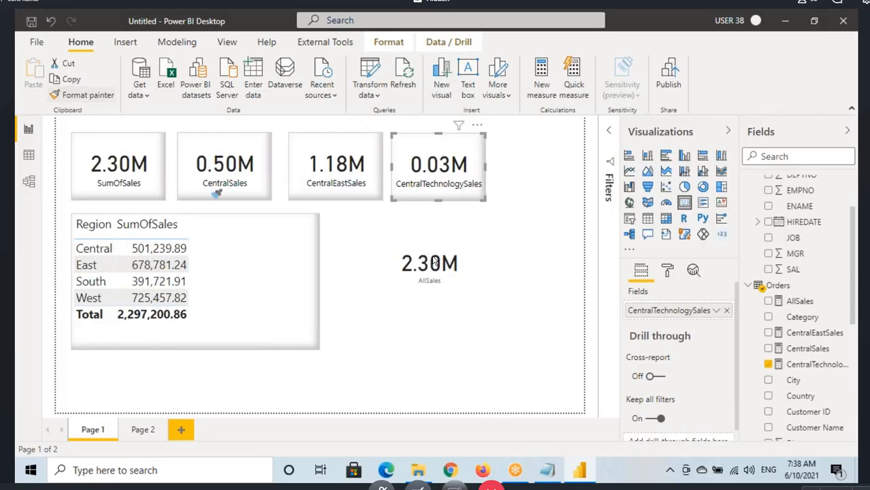
{"action": "left_click", "coordinate": [433, 262]}
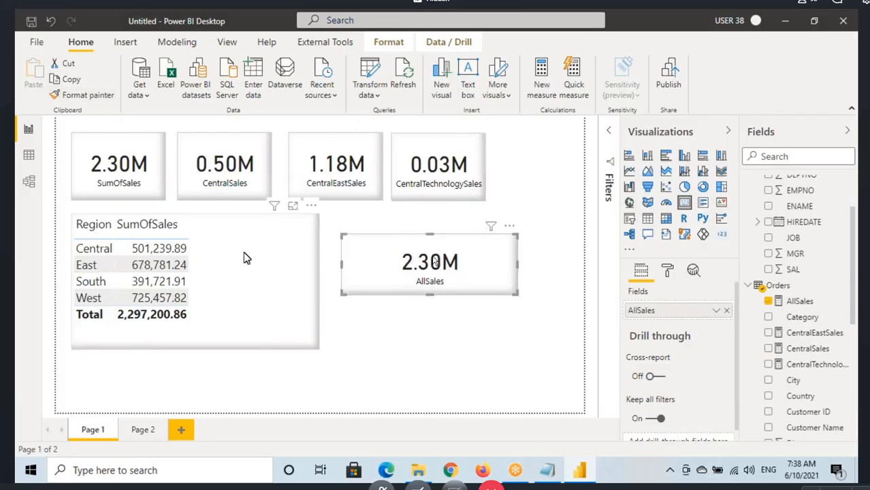
Step: Add AllSales as a column in the Region table and trace each region to its AllSales value with temporary annotations
{"action": "left_click", "coordinate": [292, 273]}
{"action": "left_click_drag", "start_coordinate": [797, 301], "coordinate": [250, 279]}
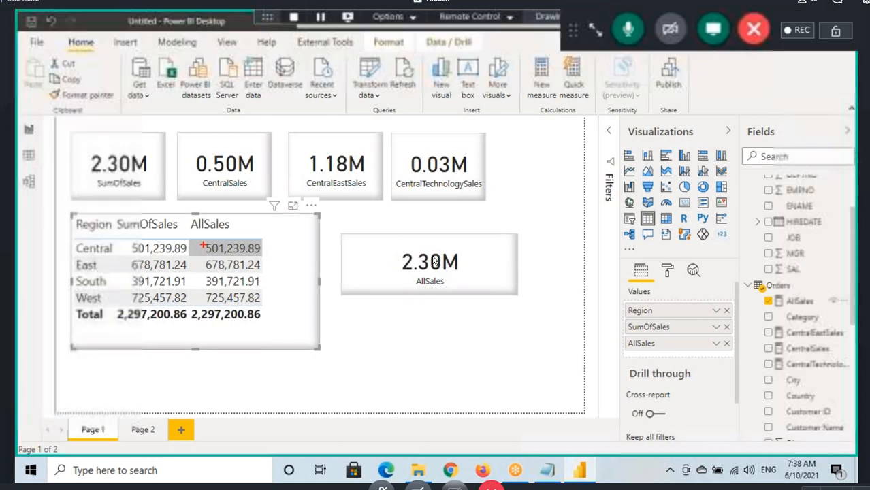
{"action": "left_click_drag", "start_coordinate": [203, 243], "coordinate": [278, 259]}
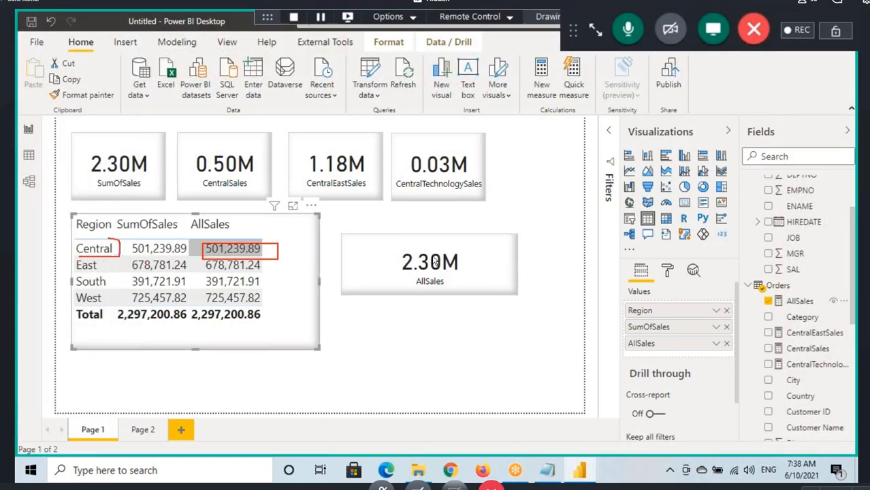
{"action": "mouse_move", "coordinate": [109, 239]}
{"action": "left_mouse_down"}
{"action": "mouse_move", "coordinate": [71, 244]}
{"action": "mouse_move", "coordinate": [106, 254]}
{"action": "mouse_move", "coordinate": [200, 236]}
{"action": "left_mouse_up"}
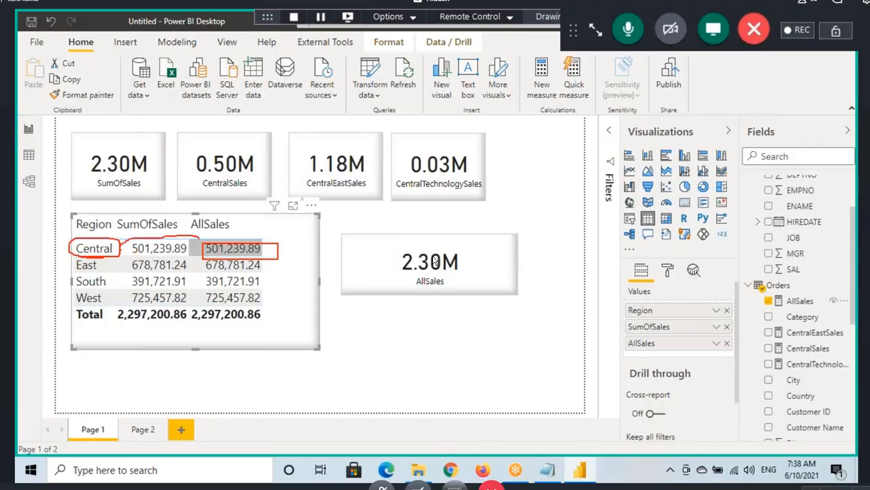
{"action": "mouse_move", "coordinate": [106, 274]}
{"action": "left_mouse_down"}
{"action": "mouse_move", "coordinate": [156, 256]}
{"action": "mouse_move", "coordinate": [199, 268]}
{"action": "left_mouse_up"}
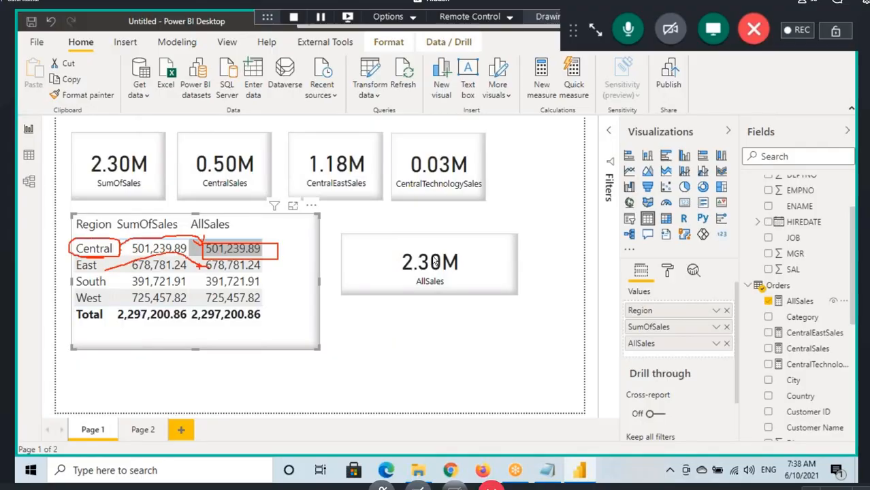
{"action": "left_click_drag", "start_coordinate": [120, 281], "coordinate": [203, 286]}
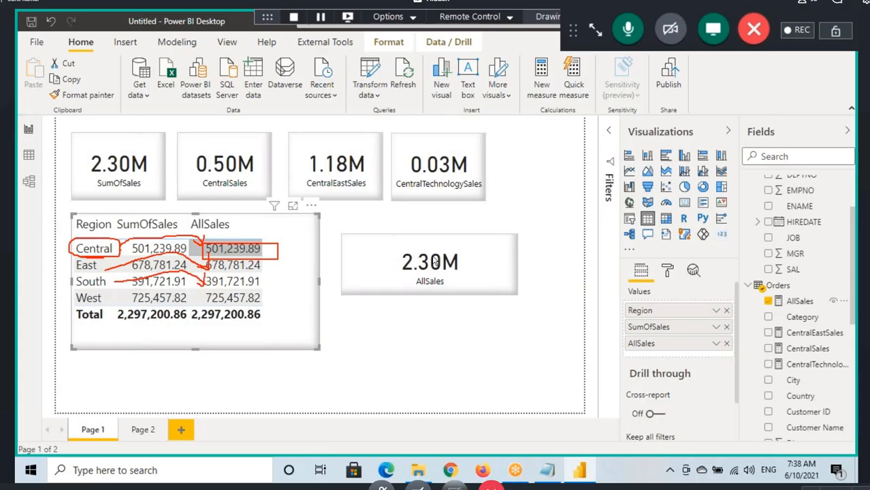
{"action": "mouse_move", "coordinate": [105, 302]}
{"action": "left_mouse_down"}
{"action": "mouse_move", "coordinate": [186, 300]}
{"action": "mouse_move", "coordinate": [217, 282]}
{"action": "mouse_move", "coordinate": [236, 308]}
{"action": "left_mouse_up"}
{"action": "key", "text": "Escape"}
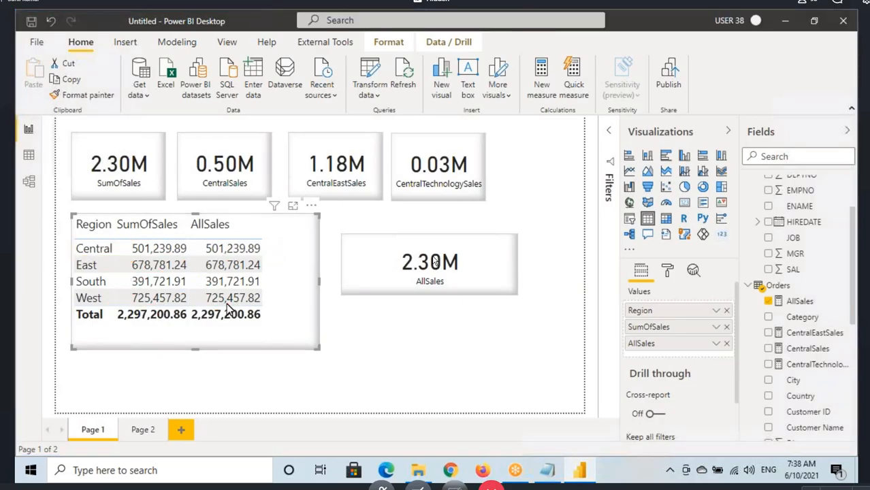
Step: Delete the AllSales card from the report page
{"action": "left_click", "coordinate": [443, 283]}
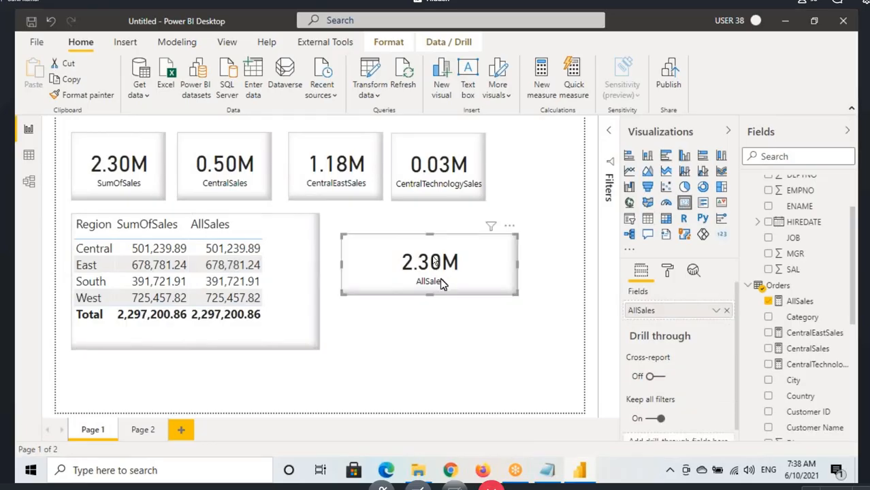
{"action": "key", "text": "Delete"}
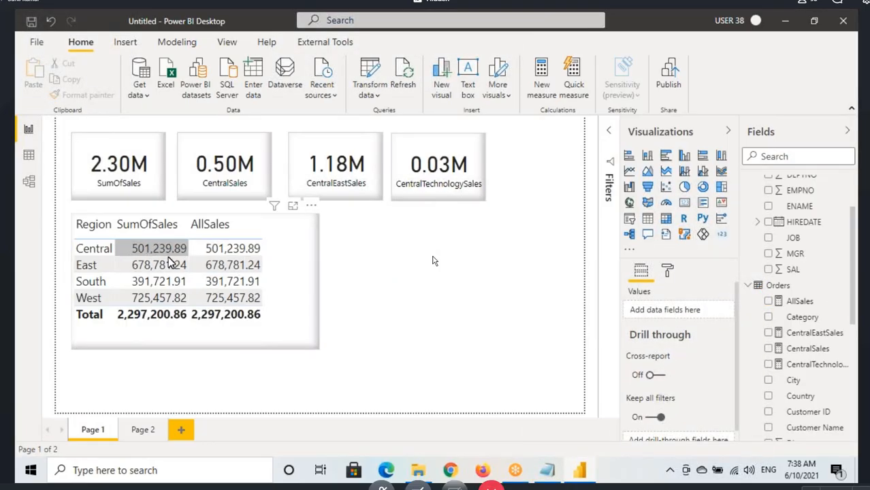
Step: Circle the SumOfSales and AllSales headers in the Region table and mark the AllSales total and each region's AllSales value
{"action": "key", "text": "ctrl+2"}
{"action": "mouse_move", "coordinate": [139, 238]}
{"action": "left_mouse_down"}
{"action": "mouse_move", "coordinate": [179, 219]}
{"action": "mouse_move", "coordinate": [110, 228]}
{"action": "mouse_move", "coordinate": [218, 237]}
{"action": "mouse_move", "coordinate": [230, 248]}
{"action": "left_mouse_up"}
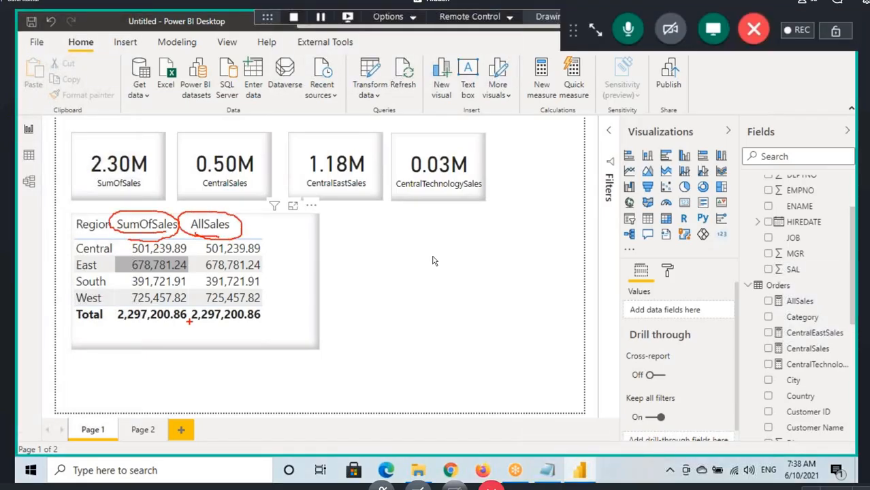
{"action": "mouse_move", "coordinate": [189, 321]}
{"action": "left_mouse_down"}
{"action": "mouse_move", "coordinate": [213, 326]}
{"action": "mouse_move", "coordinate": [195, 311]}
{"action": "mouse_move", "coordinate": [225, 309]}
{"action": "left_mouse_up"}
{"action": "left_click_drag", "start_coordinate": [212, 257], "coordinate": [271, 256]}
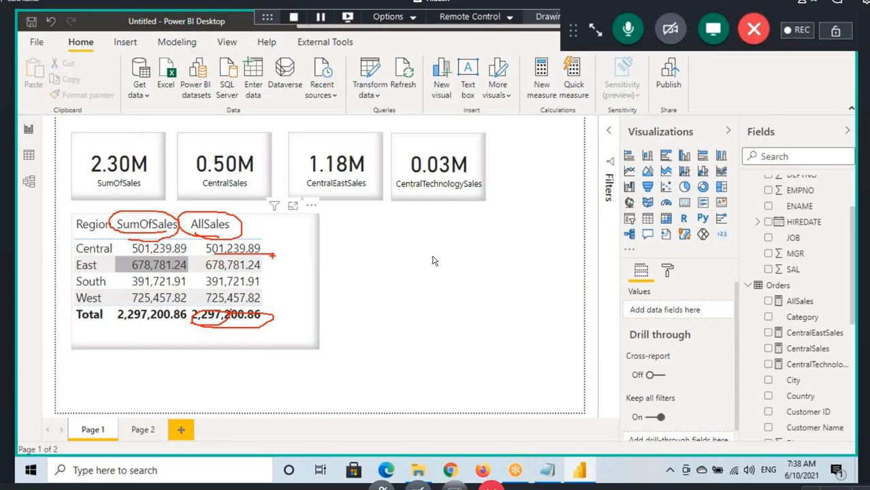
{"action": "mouse_move", "coordinate": [207, 274]}
{"action": "left_mouse_down"}
{"action": "mouse_move", "coordinate": [256, 274]}
{"action": "mouse_move", "coordinate": [257, 287]}
{"action": "left_mouse_up"}
{"action": "left_click_drag", "start_coordinate": [205, 300], "coordinate": [255, 299]}
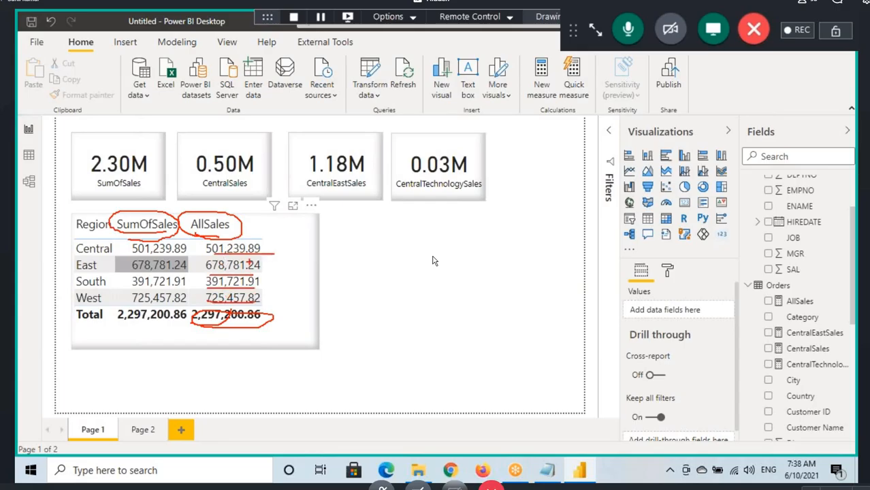
Step: Clear the annotations, highlight the ALL heading in the Notepad notes, and return to the Power BI report
{"action": "key", "text": "Escape"}
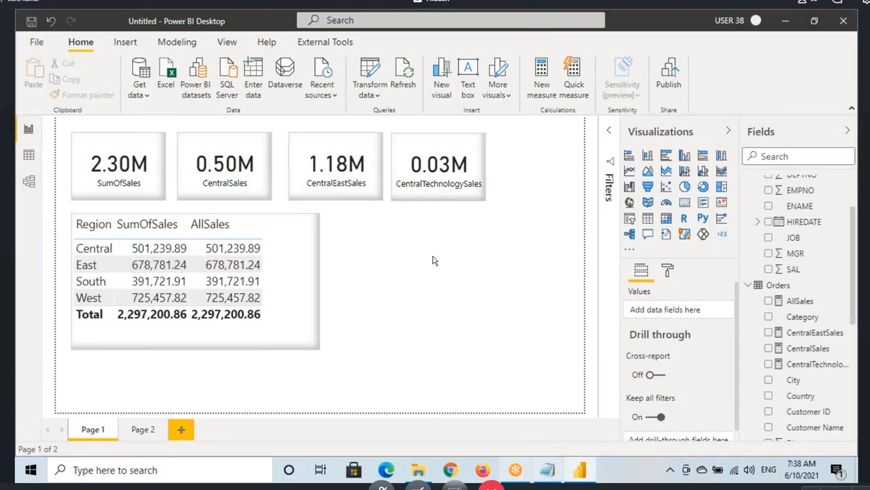
{"action": "left_click", "coordinate": [547, 470]}
{"action": "left_click_drag", "start_coordinate": [20, 295], "coordinate": [45, 293]}
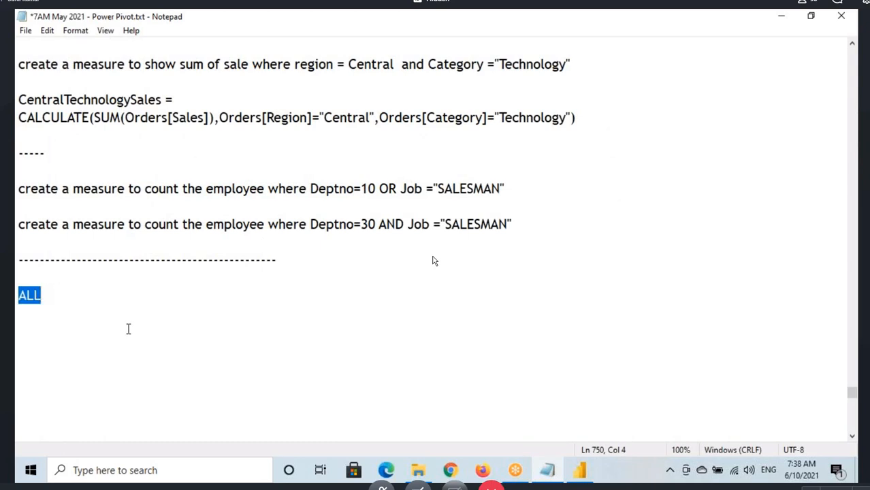
{"action": "left_click", "coordinate": [579, 470]}
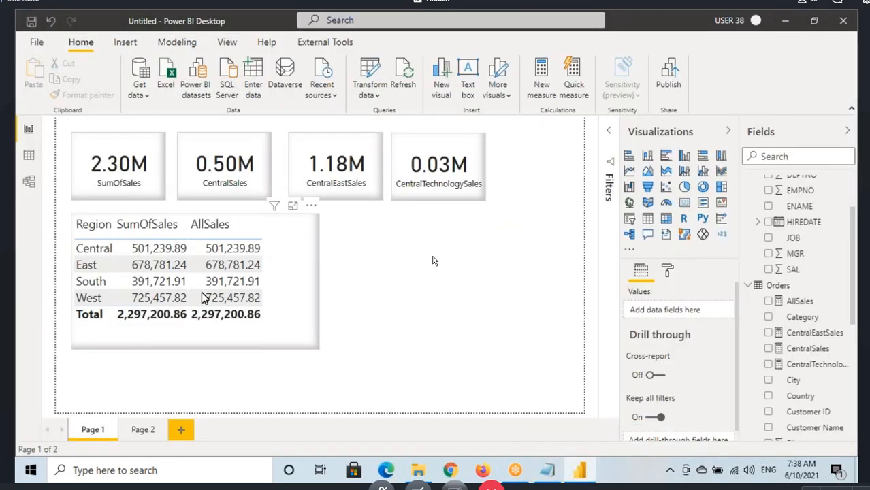
Step: Point to and circle Central in the Region table, draw an arrow to its AllSales value, and underline that value
{"action": "left_click", "coordinate": [80, 249]}
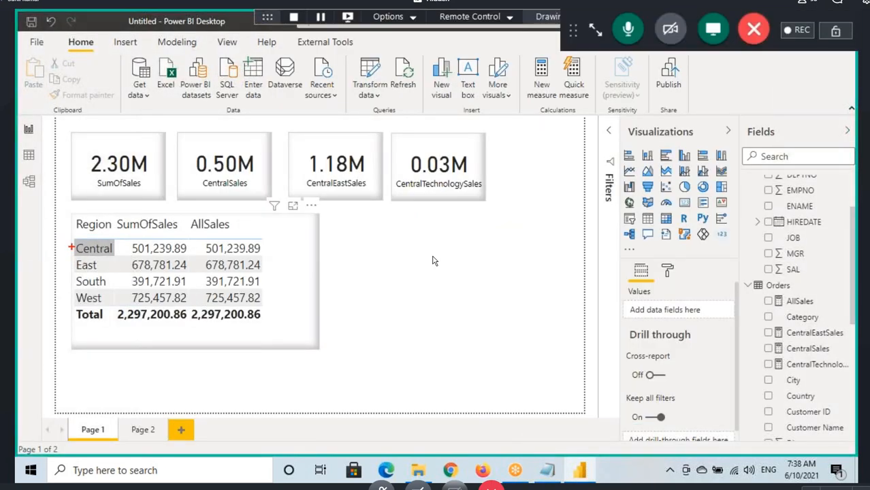
{"action": "left_click_drag", "start_coordinate": [70, 248], "coordinate": [25, 248]}
{"action": "mouse_move", "coordinate": [77, 257]}
{"action": "left_mouse_down"}
{"action": "mouse_move", "coordinate": [124, 249]}
{"action": "mouse_move", "coordinate": [140, 229]}
{"action": "mouse_move", "coordinate": [185, 245]}
{"action": "mouse_move", "coordinate": [206, 230]}
{"action": "left_mouse_up"}
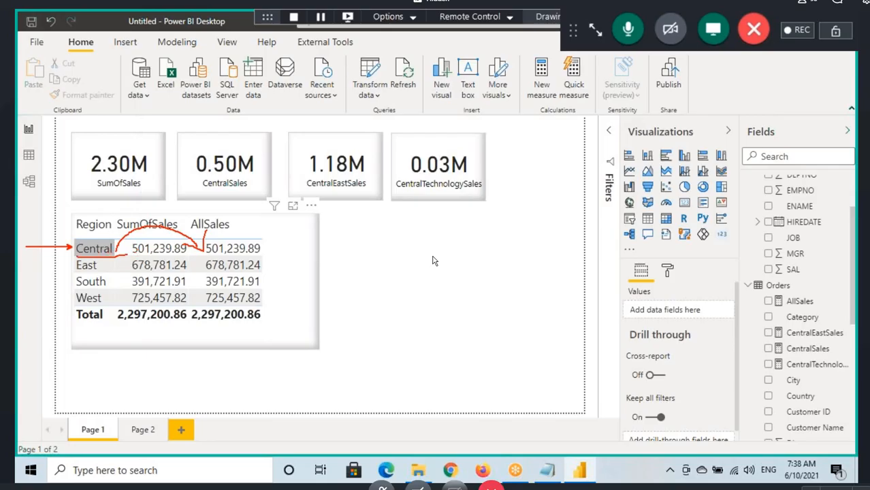
{"action": "mouse_move", "coordinate": [125, 253]}
{"action": "left_mouse_down"}
{"action": "mouse_move", "coordinate": [91, 237]}
{"action": "mouse_move", "coordinate": [99, 258]}
{"action": "left_mouse_up"}
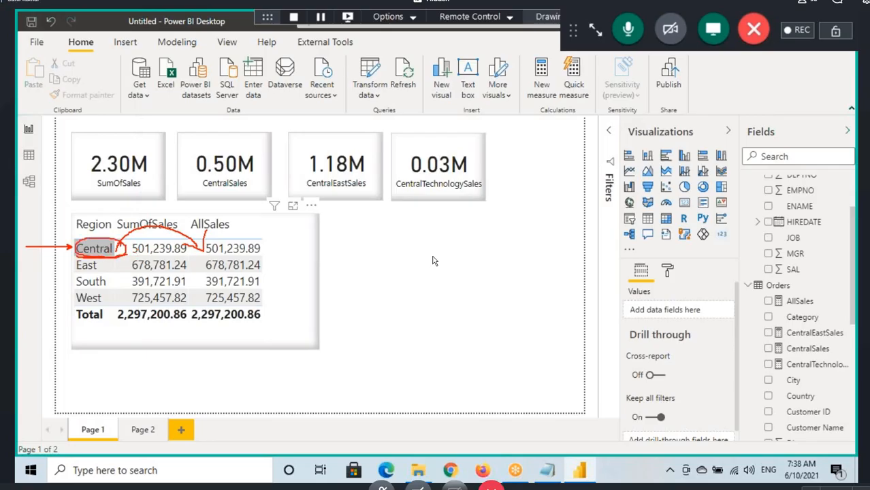
{"action": "left_click_drag", "start_coordinate": [257, 254], "coordinate": [212, 256]}
Step: Draw an arrow down the Region column, cross out Central, retrace its link to AllSales, and clear the annotations
{"action": "left_click_drag", "start_coordinate": [104, 257], "coordinate": [106, 303]}
{"action": "left_click_drag", "start_coordinate": [93, 288], "coordinate": [106, 301]}
{"action": "left_click_drag", "start_coordinate": [113, 283], "coordinate": [107, 300]}
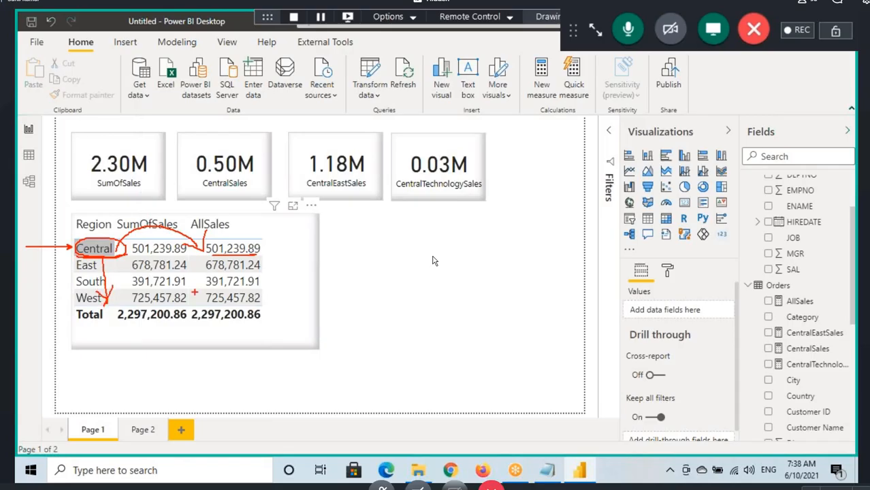
{"action": "mouse_move", "coordinate": [111, 235]}
{"action": "left_mouse_down"}
{"action": "mouse_move", "coordinate": [81, 253]}
{"action": "mouse_move", "coordinate": [107, 254]}
{"action": "left_mouse_up"}
{"action": "left_click_drag", "start_coordinate": [139, 228], "coordinate": [207, 253]}
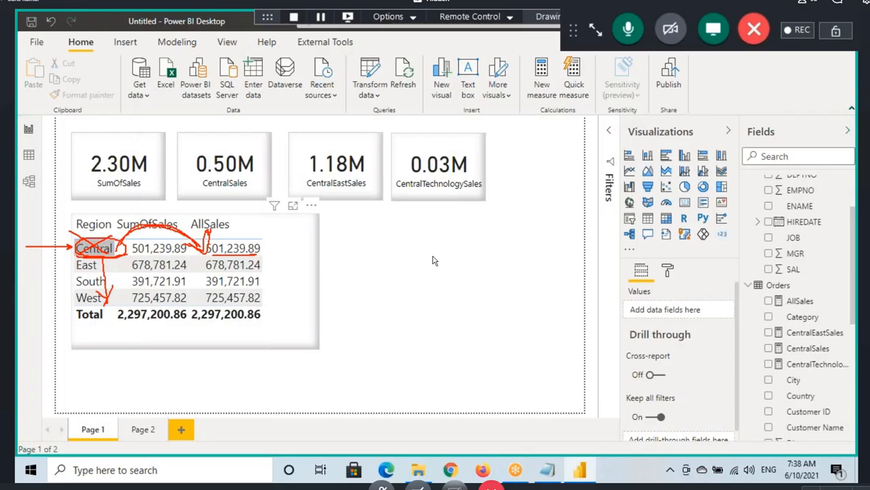
{"action": "key", "text": "Escape"}
Step: Open the AllSales measure formula, trace Central to its AllSales value, underline SUM(Orders[Sales]), and box the four region names
{"action": "left_click", "coordinate": [788, 302]}
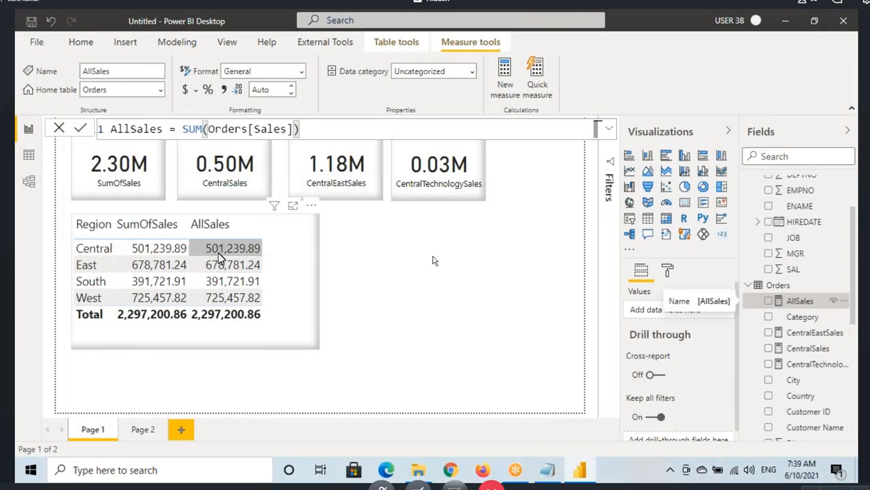
{"action": "key", "text": "ctrl+shift+d"}
{"action": "mouse_move", "coordinate": [76, 248]}
{"action": "left_mouse_down"}
{"action": "mouse_move", "coordinate": [140, 249]}
{"action": "mouse_move", "coordinate": [180, 223]}
{"action": "mouse_move", "coordinate": [207, 247]}
{"action": "left_mouse_up"}
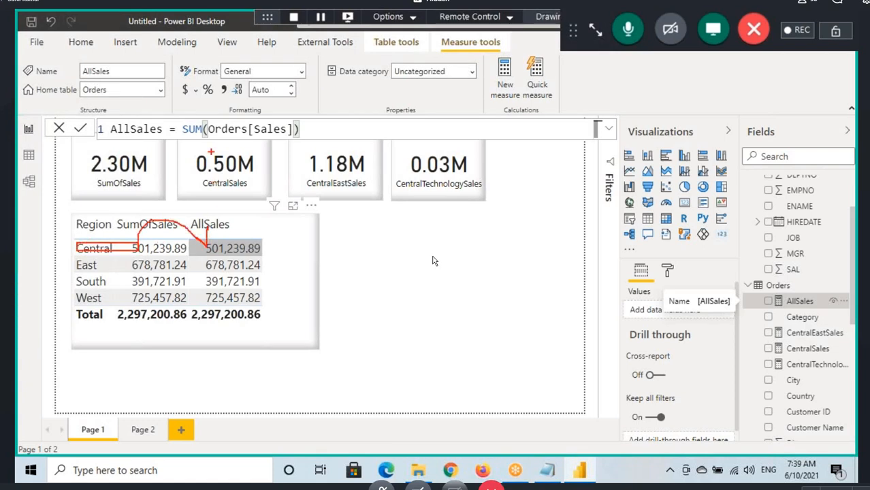
{"action": "left_click_drag", "start_coordinate": [200, 134], "coordinate": [282, 139]}
{"action": "left_click_drag", "start_coordinate": [72, 238], "coordinate": [112, 304]}
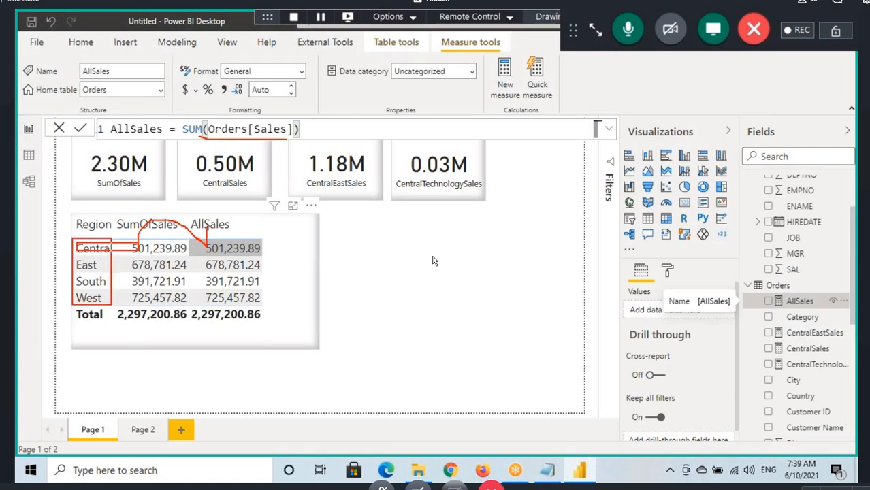
Step: Replace the AllSales expression with CALCULATE(SUM(Orders[Sales]),ALL(Orders[Region]
{"action": "left_click_drag", "start_coordinate": [182, 129], "coordinate": [299, 129]}
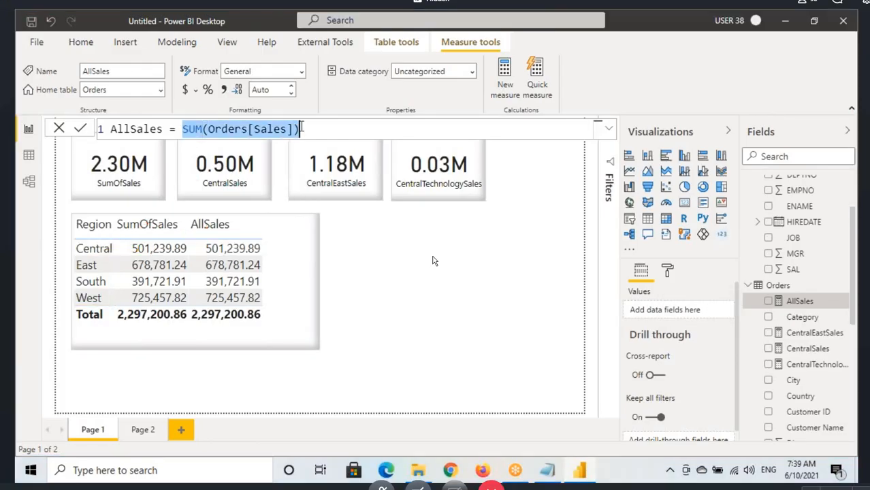
{"action": "key", "text": "BackSpace"}
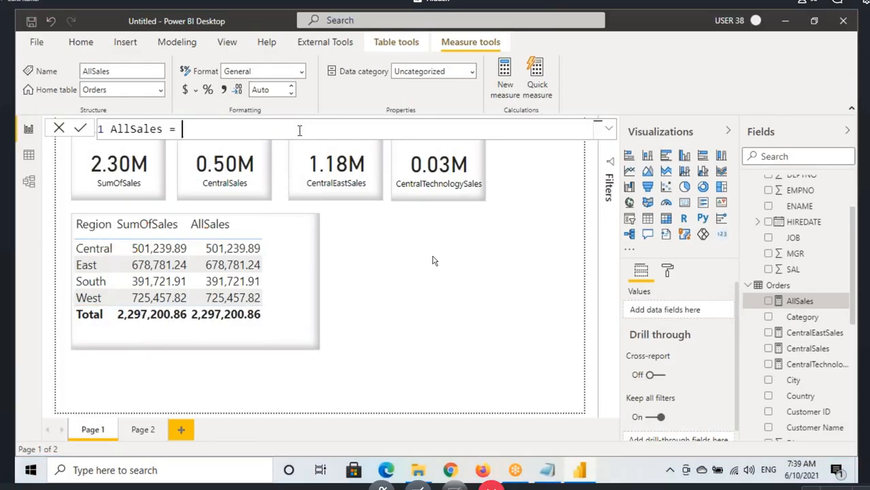
{"action": "type", "text": "CALCULATE("}
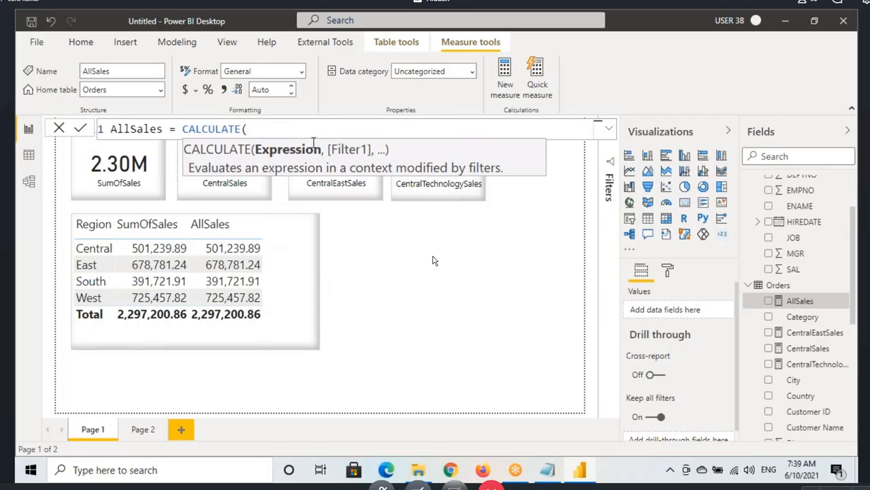
{"action": "type", "text": "sum(sales"}
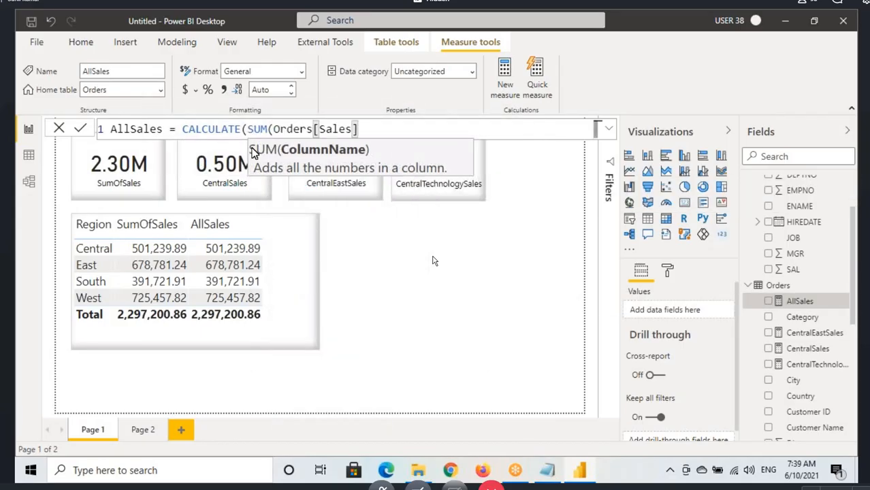
{"action": "type", "text": "),"}
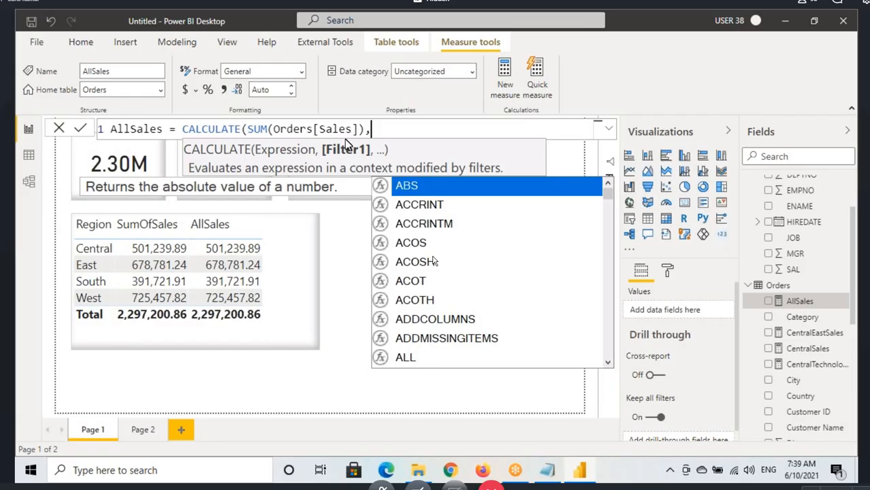
{"action": "type", "text": "all("}
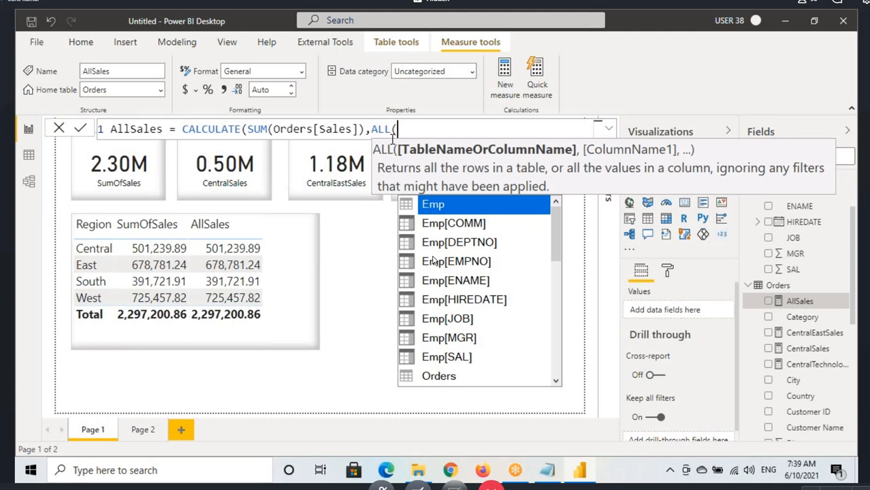
{"action": "type", "text": "regi"}
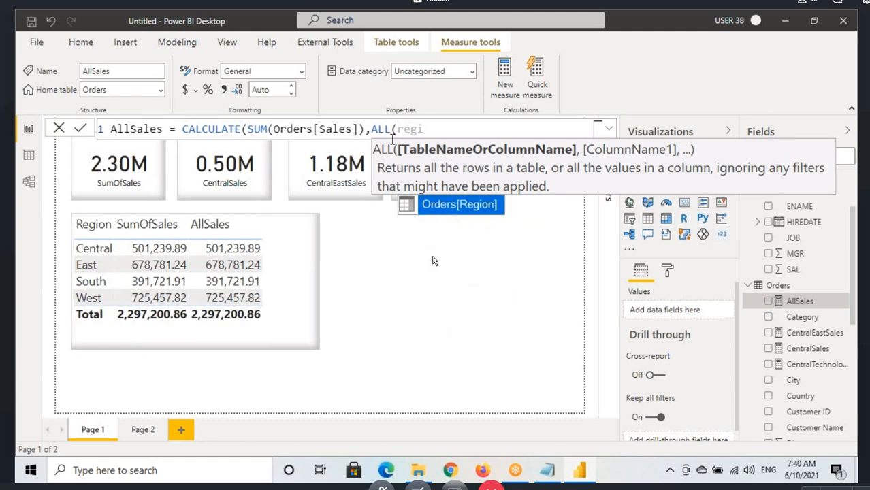
{"action": "key", "text": "Tab"}
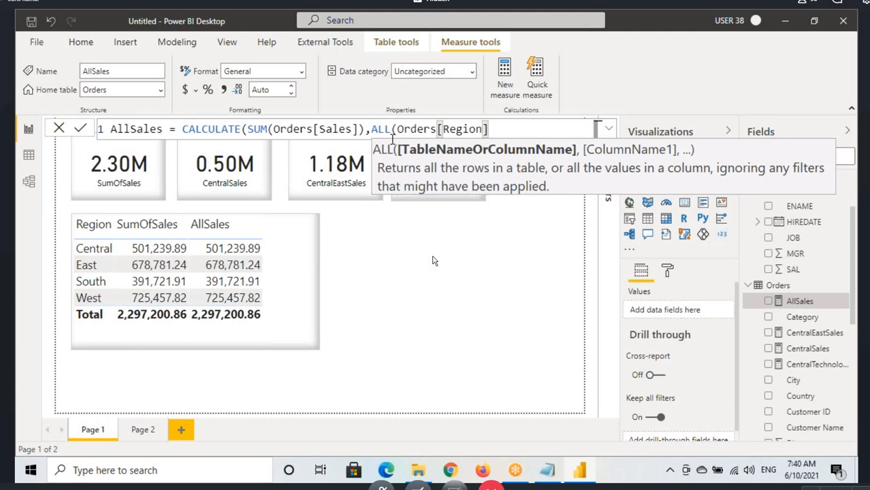
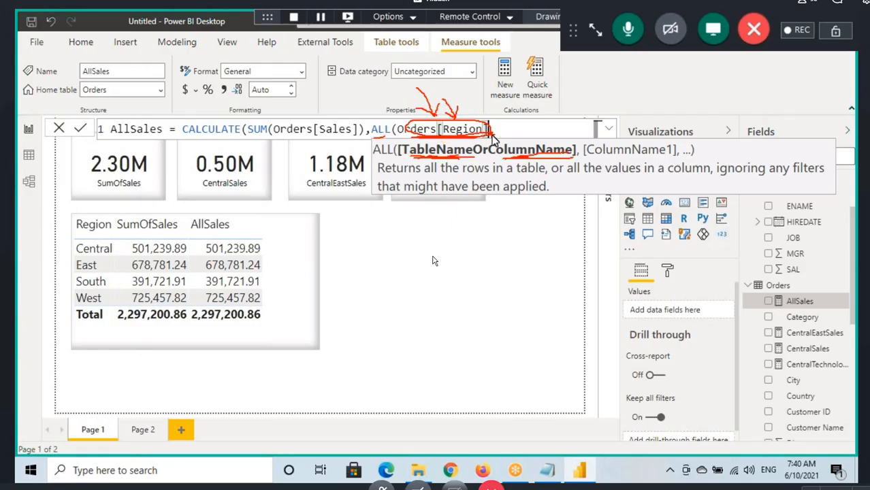
Step: Clear the annotations, redisplay the ALL function's description, and underline its phrases about table rows, column values, and ignored filters
{"action": "key", "text": "Escape"}
{"action": "type", "text": ")"}
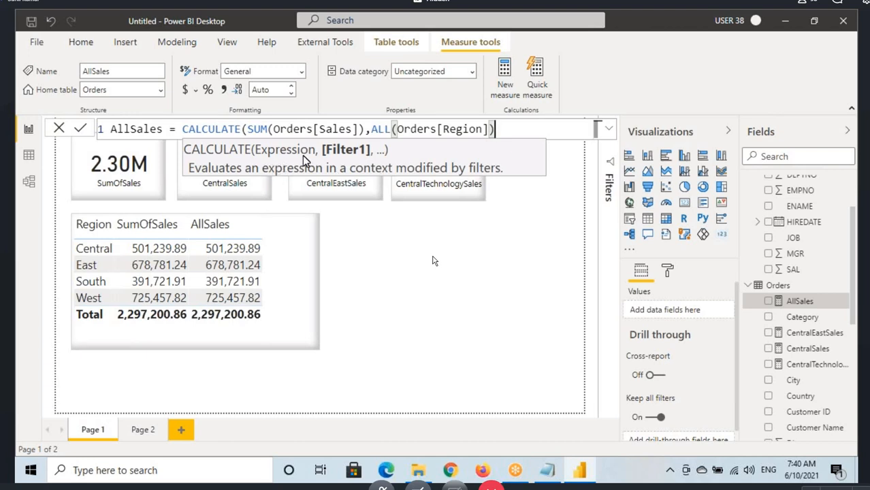
{"action": "key", "text": "BackSpace"}
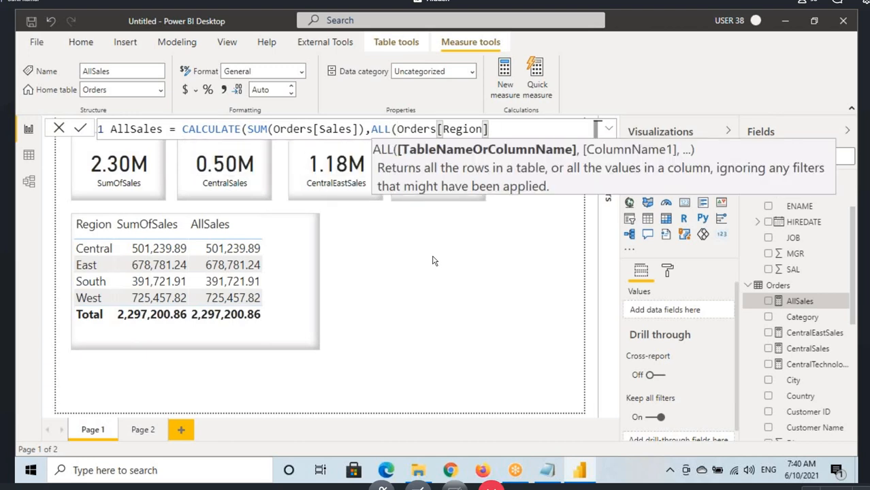
{"action": "key", "text": "ctrl+2"}
{"action": "left_click_drag", "start_coordinate": [430, 178], "coordinate": [811, 176]}
{"action": "left_click_drag", "start_coordinate": [394, 193], "coordinate": [564, 194]}
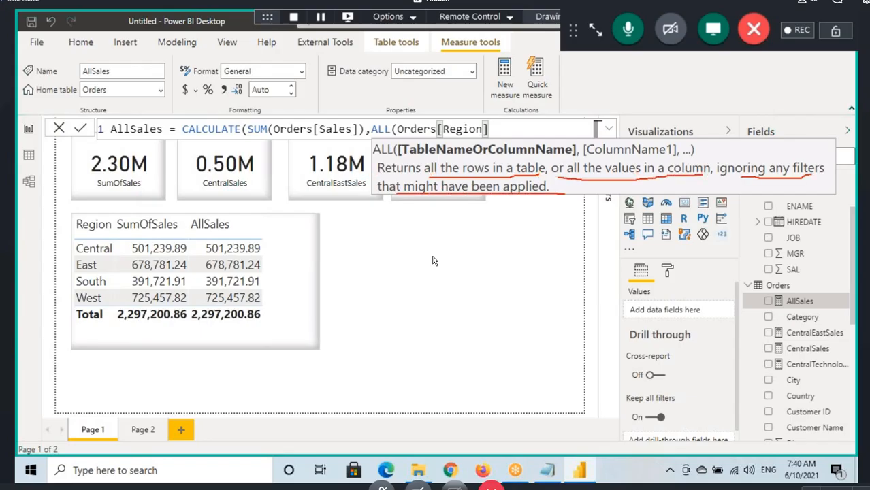
Step: Box SUM(Orders[Sales]) and link it to Central's AllSales value, circle Central with an arrow to that value, and circle ALL
{"action": "left_click_drag", "start_coordinate": [247, 121], "coordinate": [365, 137]}
{"action": "mouse_move", "coordinate": [310, 140]}
{"action": "left_mouse_down"}
{"action": "mouse_move", "coordinate": [229, 228]}
{"action": "mouse_move", "coordinate": [230, 238]}
{"action": "mouse_move", "coordinate": [247, 222]}
{"action": "left_mouse_up"}
{"action": "mouse_move", "coordinate": [68, 259]}
{"action": "left_mouse_down"}
{"action": "mouse_move", "coordinate": [98, 257]}
{"action": "mouse_move", "coordinate": [93, 234]}
{"action": "mouse_move", "coordinate": [85, 257]}
{"action": "mouse_move", "coordinate": [202, 249]}
{"action": "left_mouse_up"}
{"action": "left_click_drag", "start_coordinate": [115, 240], "coordinate": [195, 250]}
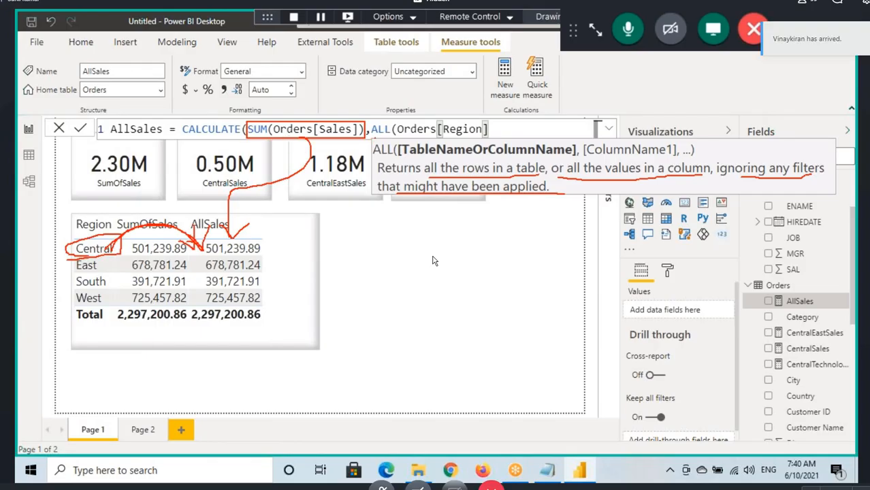
{"action": "mouse_move", "coordinate": [392, 119]}
{"action": "left_mouse_down"}
{"action": "mouse_move", "coordinate": [377, 139]}
{"action": "mouse_move", "coordinate": [385, 137]}
{"action": "mouse_move", "coordinate": [371, 120]}
{"action": "left_mouse_up"}
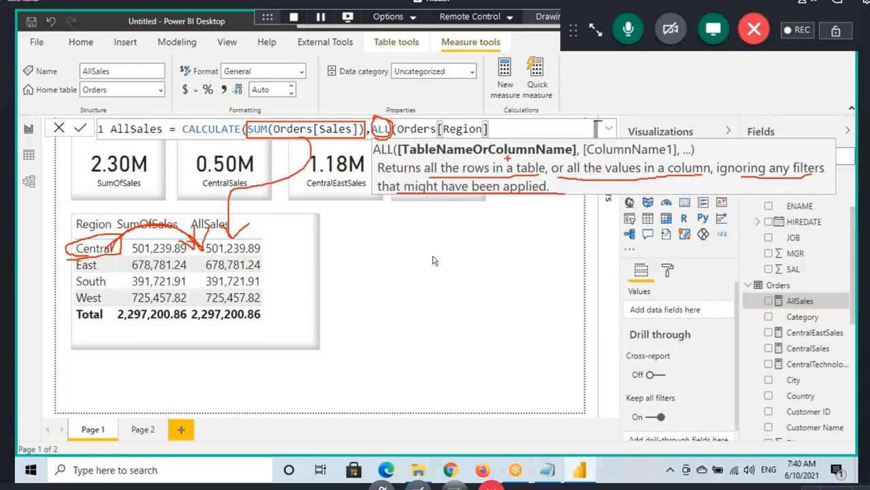
Step: Annotate Orders[Region] with an arrow and "4R", underline the column-values and ignored-filters wording, and cross out Central
{"action": "left_click_drag", "start_coordinate": [592, 174], "coordinate": [692, 175]}
{"action": "mouse_move", "coordinate": [460, 94]}
{"action": "left_mouse_down"}
{"action": "mouse_move", "coordinate": [466, 116]}
{"action": "mouse_move", "coordinate": [458, 103]}
{"action": "mouse_move", "coordinate": [510, 88]}
{"action": "mouse_move", "coordinate": [502, 107]}
{"action": "mouse_move", "coordinate": [548, 108]}
{"action": "left_mouse_up"}
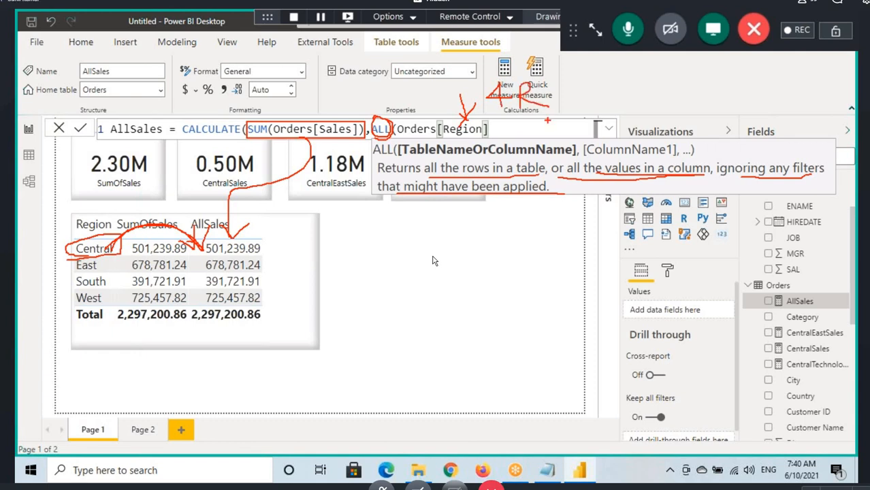
{"action": "left_click_drag", "start_coordinate": [752, 181], "coordinate": [800, 177]}
{"action": "left_click_drag", "start_coordinate": [416, 198], "coordinate": [533, 197]}
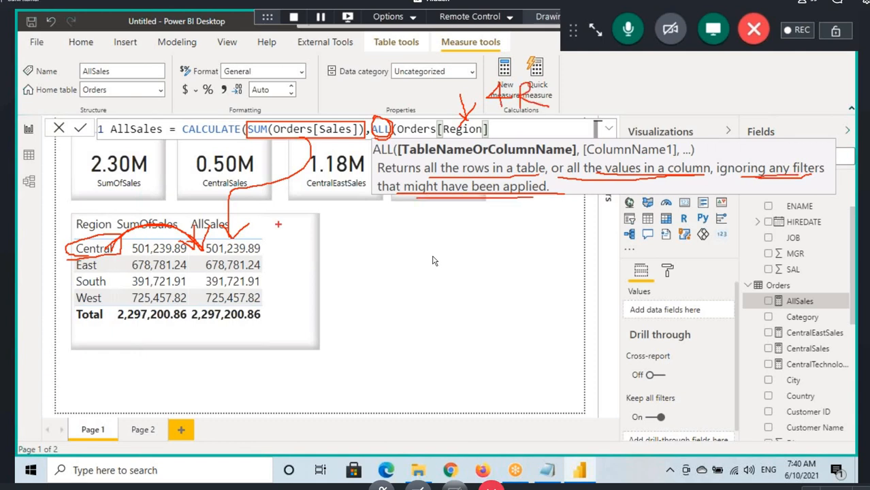
{"action": "mouse_move", "coordinate": [87, 242]}
{"action": "left_mouse_down"}
{"action": "mouse_move", "coordinate": [105, 250]}
{"action": "mouse_move", "coordinate": [102, 241]}
{"action": "mouse_move", "coordinate": [113, 254]}
{"action": "mouse_move", "coordinate": [86, 251]}
{"action": "left_mouse_up"}
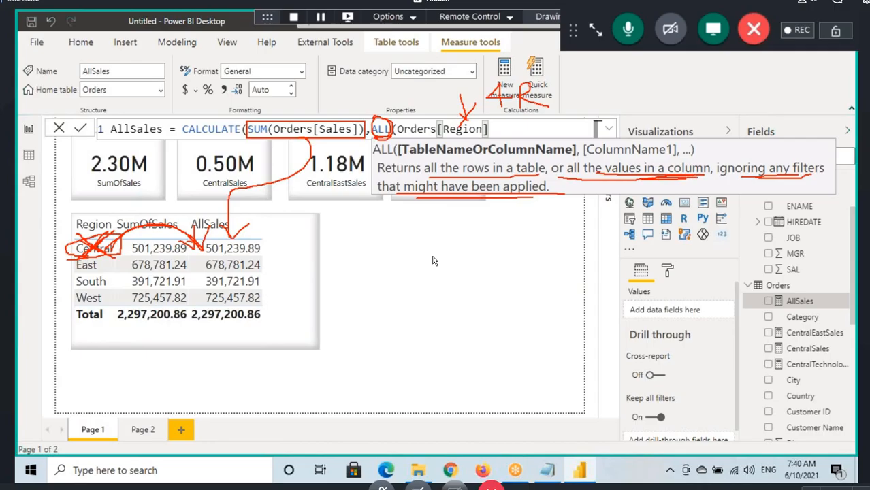
Step: Underline Orders[Region] in the formula, TableName in the ALL syntax, and "rows in a table" in its description
{"action": "left_click_drag", "start_coordinate": [423, 139], "coordinate": [477, 136]}
{"action": "left_click_drag", "start_coordinate": [421, 157], "coordinate": [463, 157]}
{"action": "left_click_drag", "start_coordinate": [463, 173], "coordinate": [532, 173]}
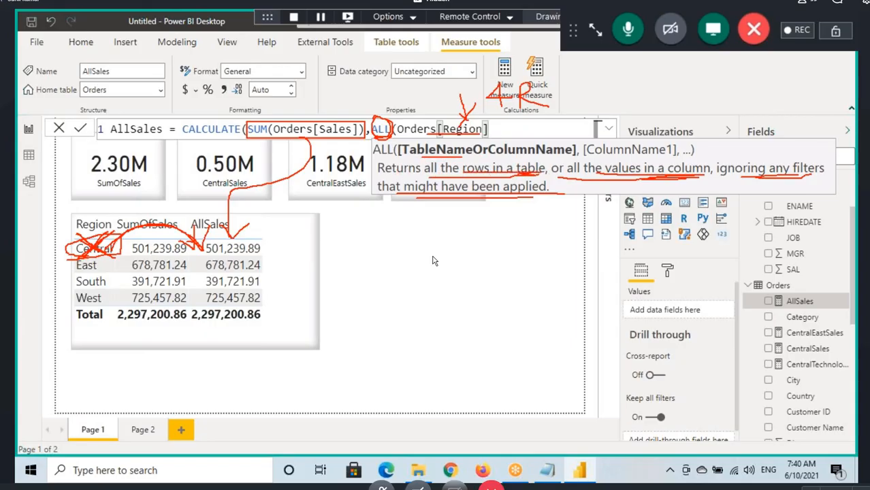
{"action": "left_click_drag", "start_coordinate": [418, 156], "coordinate": [477, 150]}
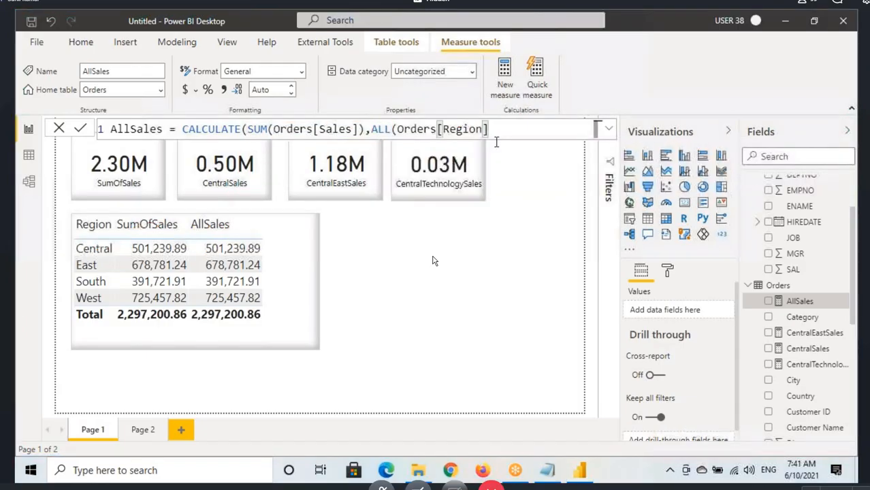
Step: Close both parentheses of the AllSales formula and commit it as CALCULATE(SUM(Orders[Sales]),ALL(Orders[Region]))
{"action": "type", "text": "))"}
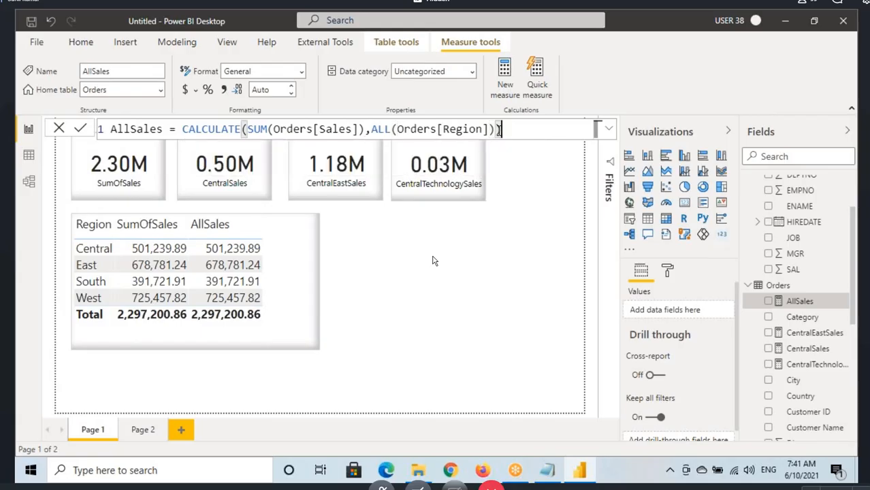
{"action": "key", "text": "Return"}
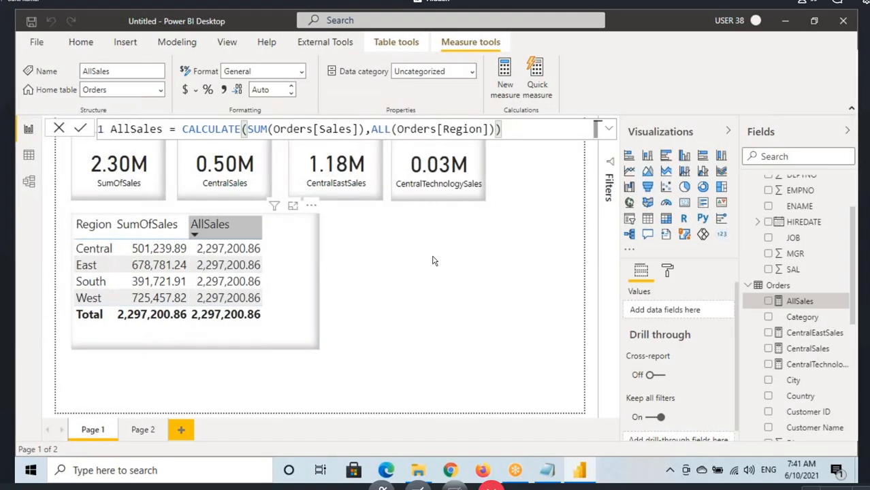
Step: Box the whole CALCULATE expression, circle and point to SUM(Orders[Sales]), and underline ALL(Orders[Region])
{"action": "mouse_move", "coordinate": [177, 121]}
{"action": "left_mouse_down"}
{"action": "mouse_move", "coordinate": [226, 138]}
{"action": "mouse_move", "coordinate": [536, 142]}
{"action": "left_mouse_up"}
{"action": "mouse_move", "coordinate": [258, 138]}
{"action": "left_mouse_down"}
{"action": "mouse_move", "coordinate": [336, 142]}
{"action": "mouse_move", "coordinate": [325, 115]}
{"action": "mouse_move", "coordinate": [252, 134]}
{"action": "mouse_move", "coordinate": [291, 104]}
{"action": "mouse_move", "coordinate": [287, 120]}
{"action": "left_mouse_up"}
{"action": "left_click_drag", "start_coordinate": [381, 136], "coordinate": [474, 137]}
{"action": "left_click_drag", "start_coordinate": [267, 138], "coordinate": [308, 138]}
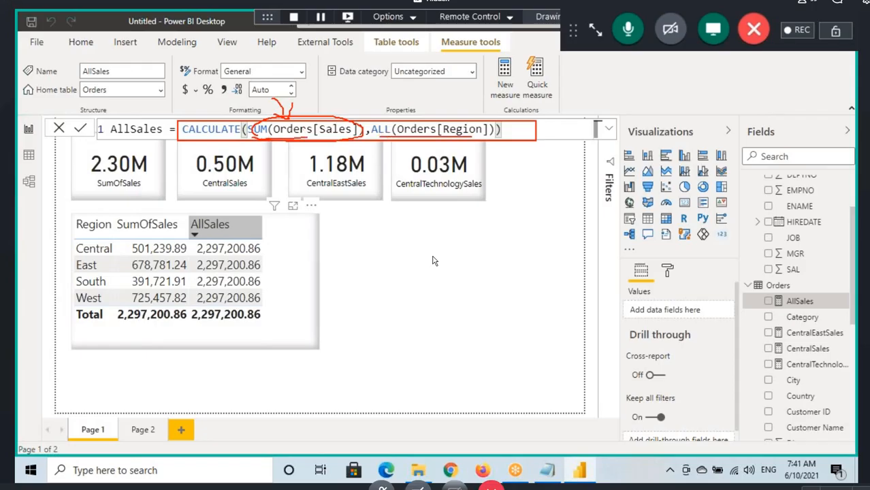
Step: Underline and cross out Central in the Region table, circle Orders[Region] in the formula, and clear the annotations
{"action": "mouse_move", "coordinate": [75, 253]}
{"action": "left_mouse_down"}
{"action": "mouse_move", "coordinate": [111, 253]}
{"action": "mouse_move", "coordinate": [84, 258]}
{"action": "left_mouse_up"}
{"action": "left_click_drag", "start_coordinate": [80, 233], "coordinate": [117, 259]}
{"action": "left_click_drag", "start_coordinate": [96, 242], "coordinate": [121, 262]}
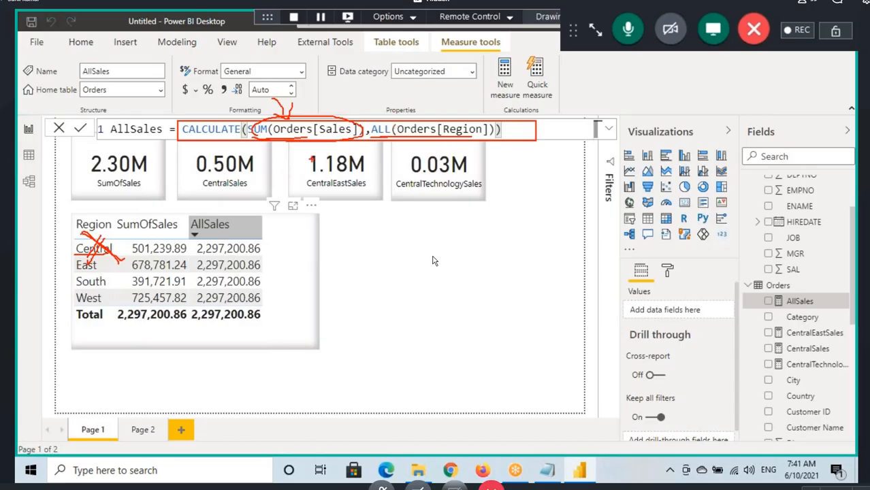
{"action": "mouse_move", "coordinate": [404, 135]}
{"action": "left_mouse_down"}
{"action": "mouse_move", "coordinate": [503, 132]}
{"action": "mouse_move", "coordinate": [435, 145]}
{"action": "left_mouse_up"}
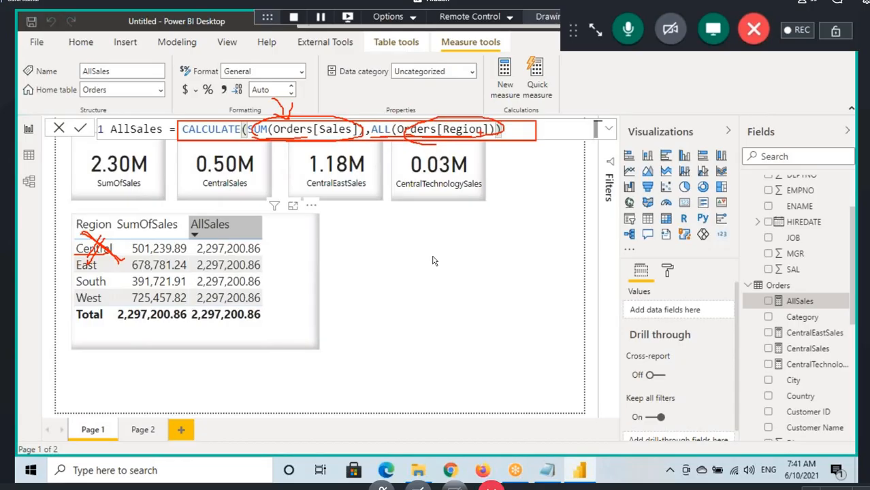
{"action": "key", "text": "Escape"}
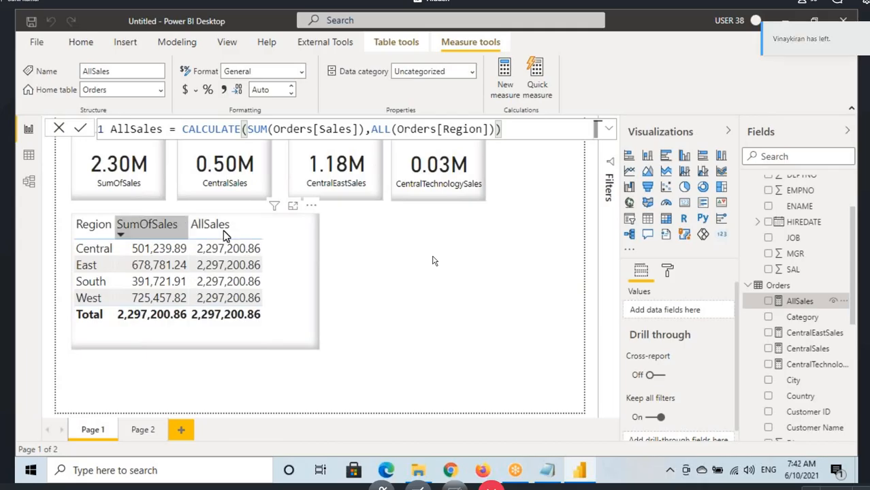
Step: Create a new measure in the Orders table named %Sales and start its expression with DIVIDE(
{"action": "left_click", "coordinate": [779, 286]}
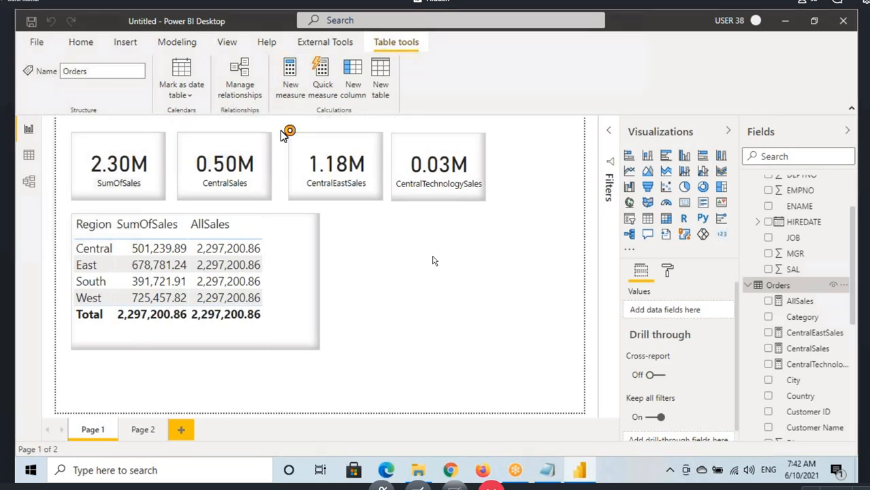
{"action": "left_click", "coordinate": [290, 75]}
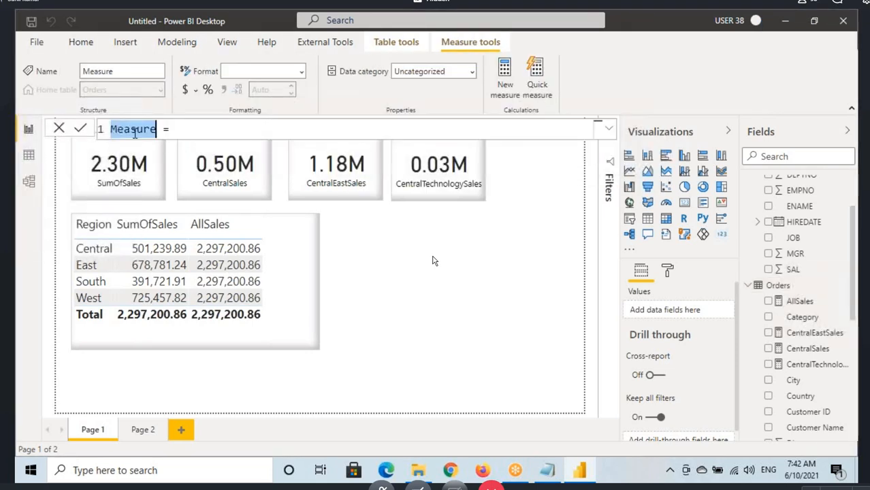
{"action": "type", "text": "%Sales = "}
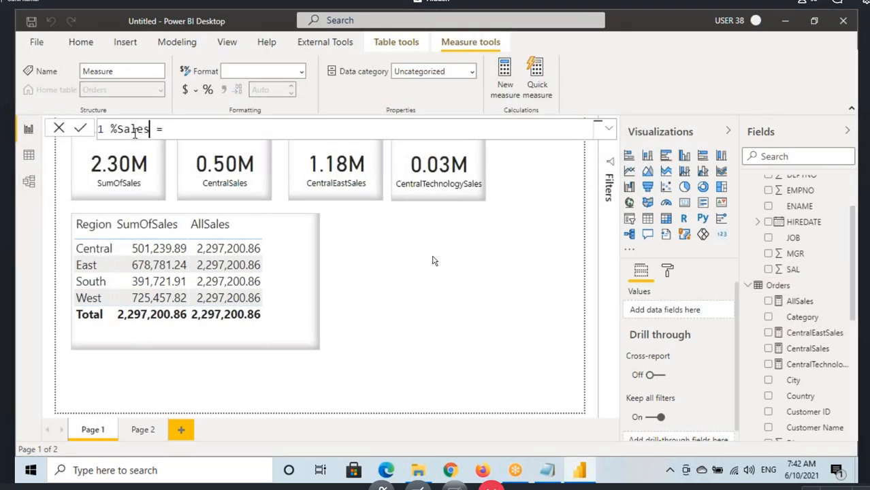
{"action": "type", "text": "DIVIDE("}
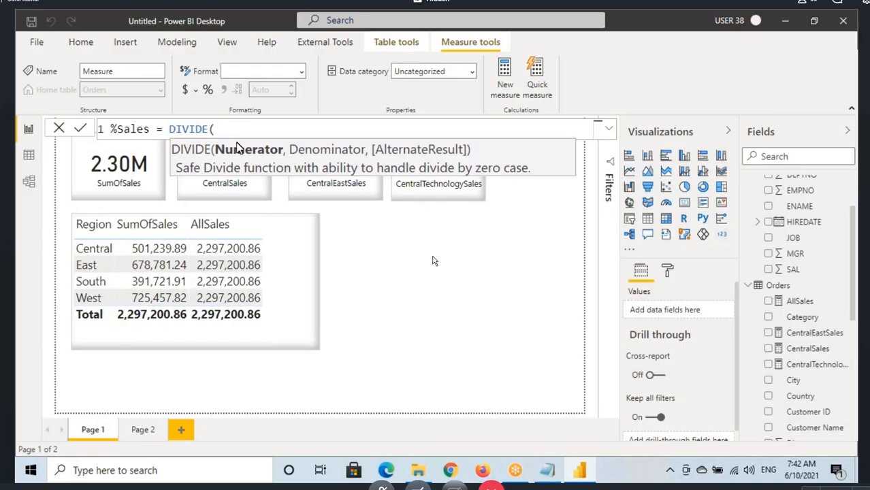
Step: Enter SUM(Orders[Sales]) as the DIVIDE numerator and begin the denominator with "cal"
{"action": "left_click", "coordinate": [198, 133]}
{"action": "left_click", "coordinate": [216, 133]}
{"action": "type", "text": "SUM(Orders[S"}
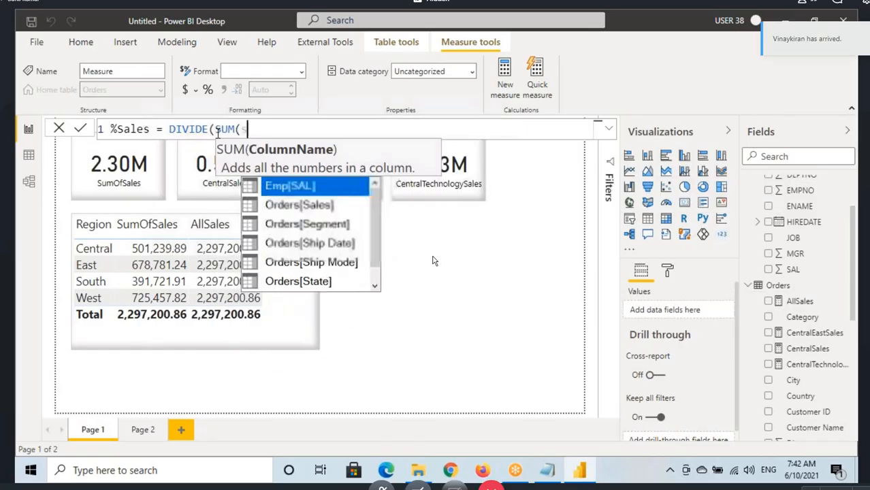
{"action": "type", "text": "ales"}
{"action": "key", "text": "Tab"}
{"action": "type", "text": "),"}
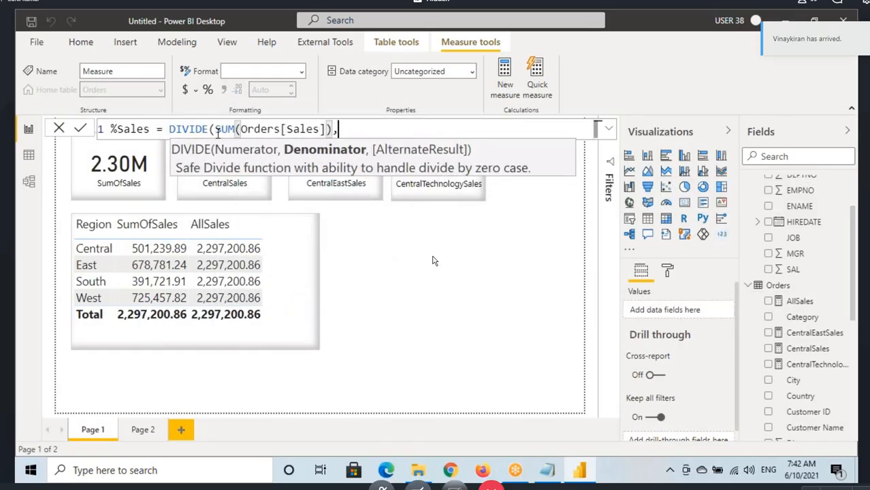
{"action": "type", "text": "cal"}
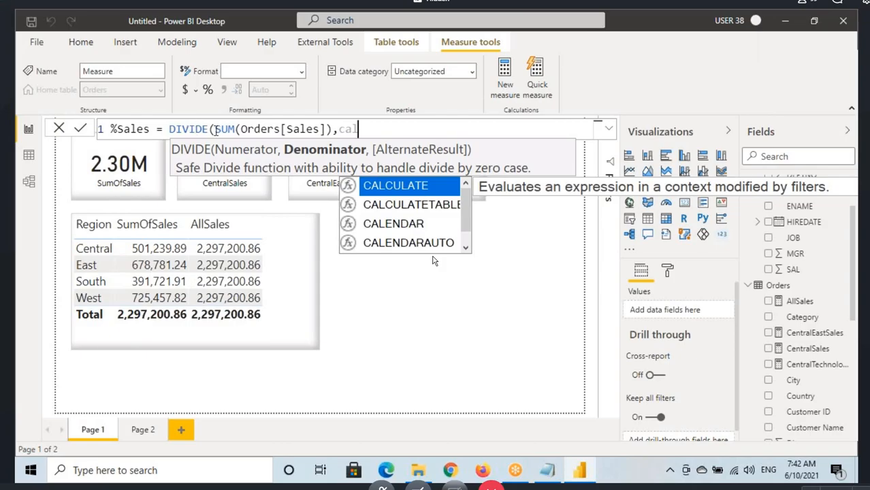
Step: Highlight the SUM(Orders[Sales]) numerator, underline Numerator and Denominator in the DIVIDE syntax hint, and clear the annotations
{"action": "left_click_drag", "start_coordinate": [215, 129], "coordinate": [318, 129]}
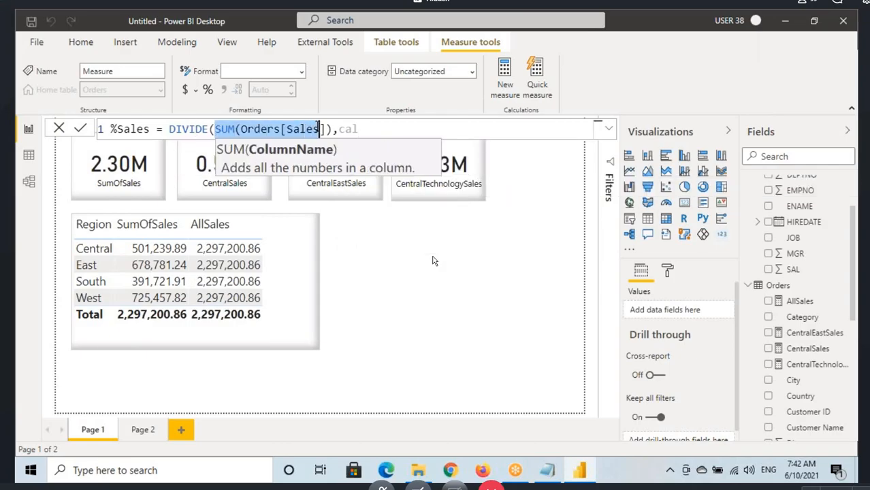
{"action": "left_click", "coordinate": [235, 130]}
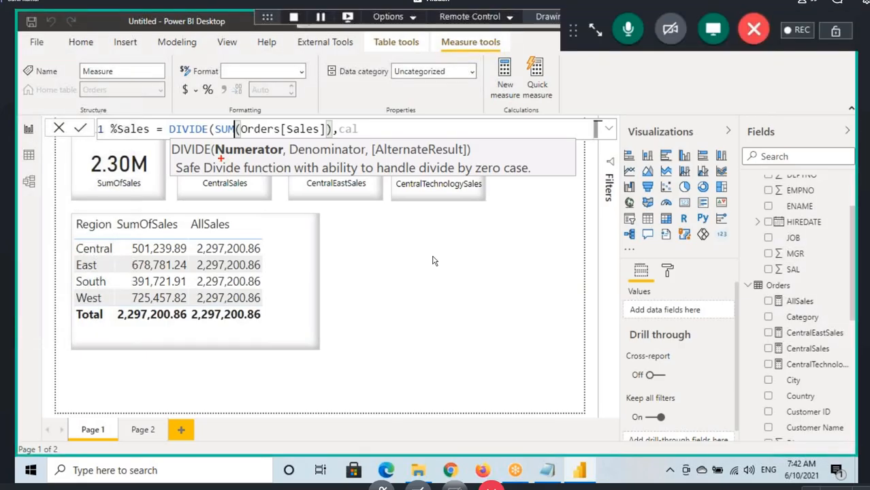
{"action": "left_click_drag", "start_coordinate": [217, 157], "coordinate": [340, 156]}
{"action": "key", "text": "Escape"}
Step: Move the DIVIDE expression onto a second line and complete the start of its denominator as CALCULATE(
{"action": "left_click", "coordinate": [170, 129]}
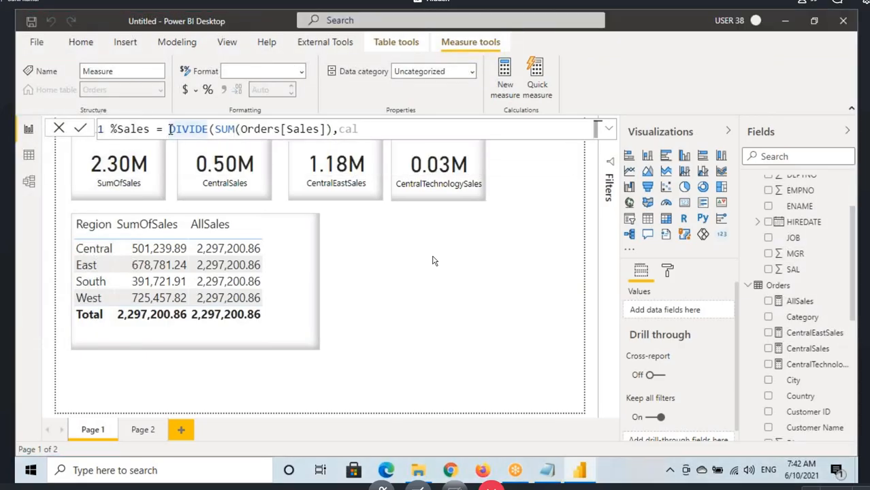
{"action": "key", "text": "shift+Return"}
{"action": "key", "text": "End"}
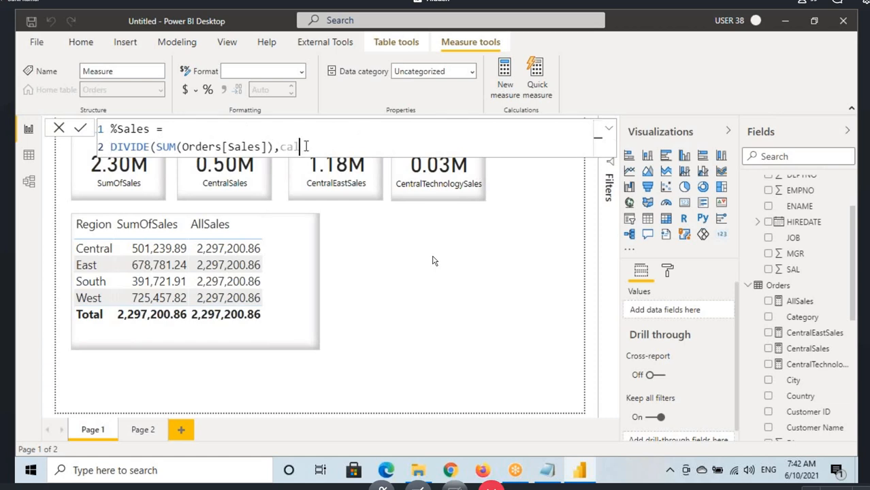
{"action": "key", "text": "ctrl+space"}
{"action": "key", "text": "Tab"}
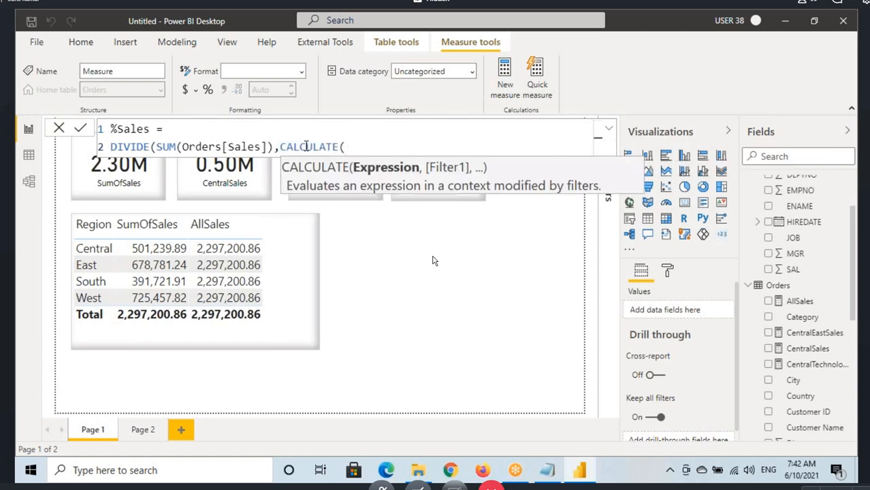
Step: Enter SUM(Orders[Sales]) as the CALCULATE expression in the denominator and begin its filter argument
{"action": "type", "text": "SUM(Orders[Sale"}
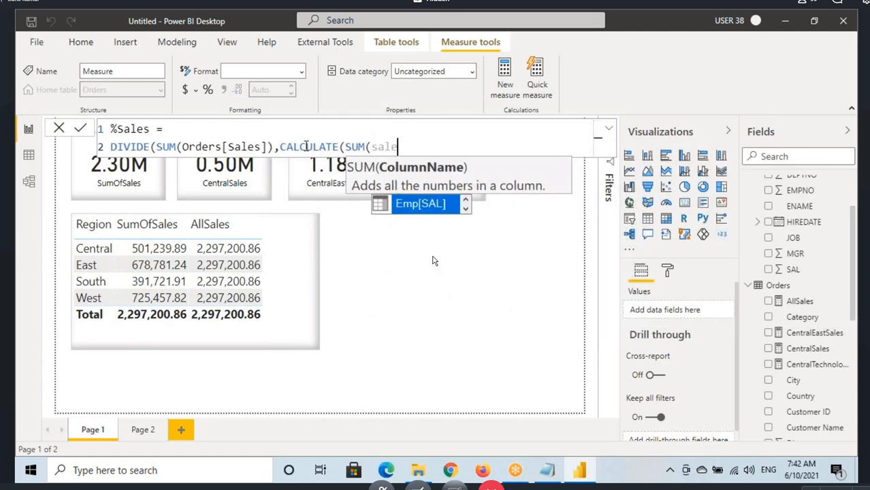
{"action": "type", "text": "s"}
{"action": "key", "text": "Tab"}
{"action": "type", "text": ")"}
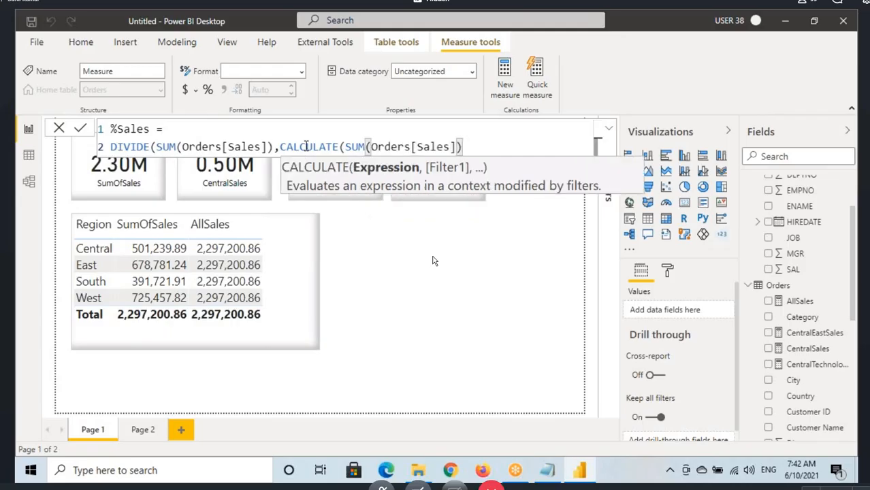
{"action": "type", "text": ",all"}
Step: Add ALL(Orders[Region]) as the CALCULATE filter and close the parentheses of ALL, CALCULATE, and DIVIDE
{"action": "key", "text": "Tab"}
{"action": "type", "text": "("}
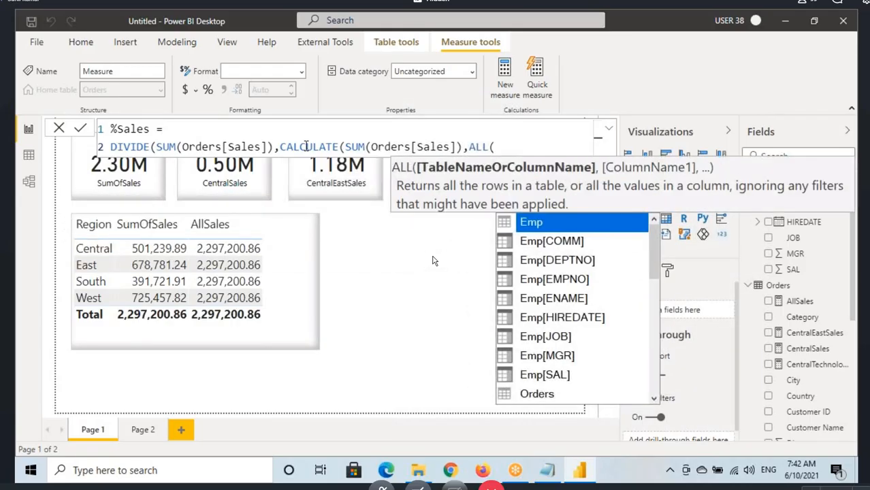
{"action": "type", "text": "Orders[Region"}
{"action": "key", "text": "Tab"}
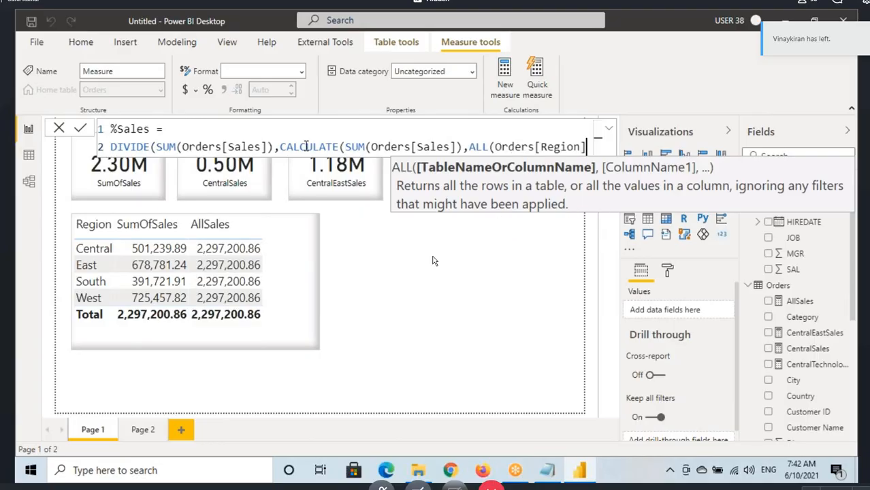
{"action": "key", "text": "shift+Return"}
{"action": "type", "text": ")"}
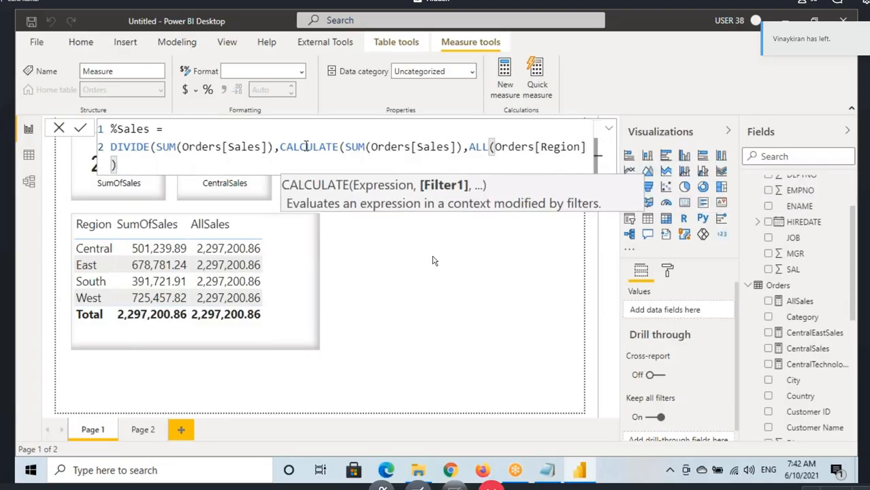
{"action": "type", "text": ")"}
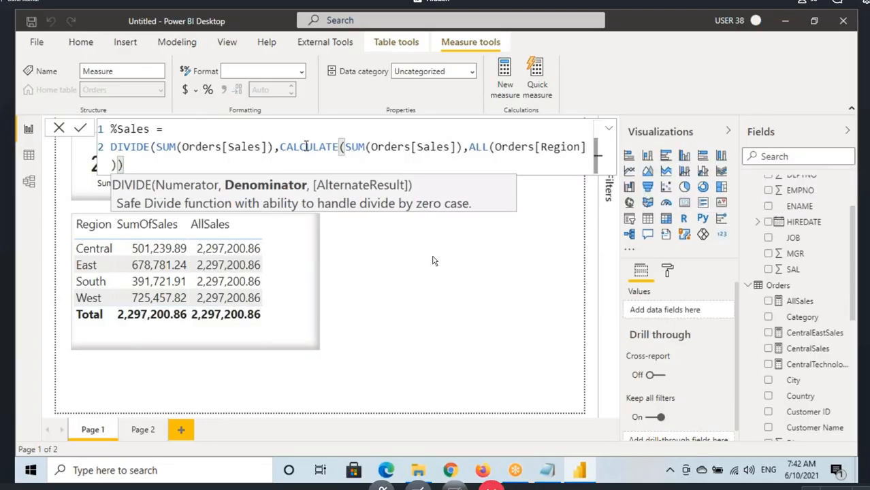
{"action": "type", "text": ")"}
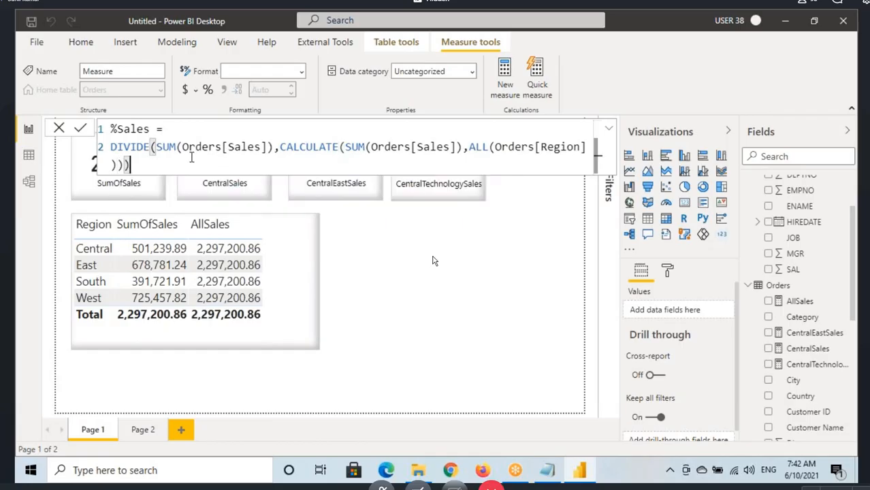
Step: Check the DIVIDE arguments and commit the %Sales measure formula
{"action": "left_click_drag", "start_coordinate": [158, 146], "coordinate": [462, 146]}
{"action": "left_click", "coordinate": [160, 169]}
{"action": "key", "text": "Return"}
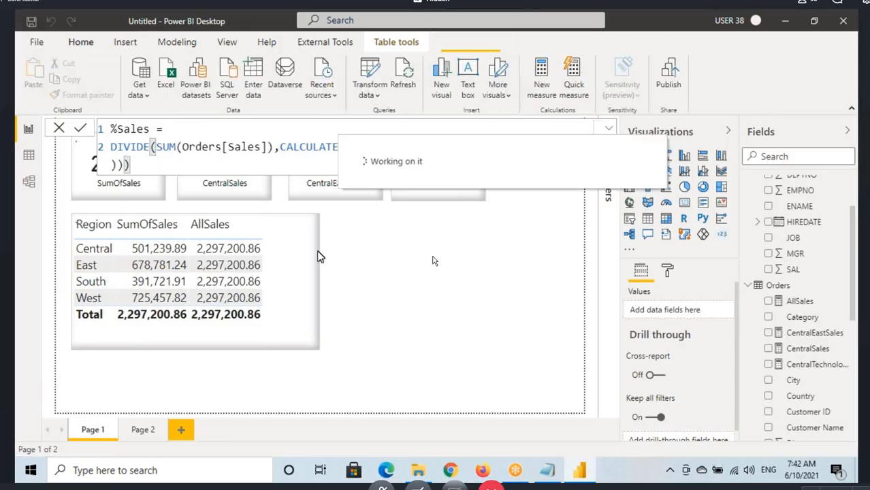
Step: Add the %Sales measure to the Region table and format the measure as a percentage with 2 decimal places
{"action": "left_click_drag", "start_coordinate": [307, 280], "coordinate": [323, 298]}
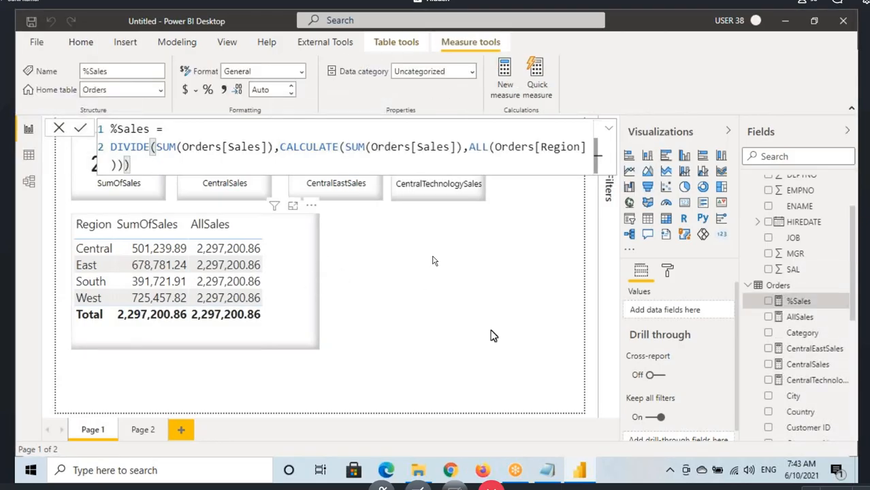
{"action": "left_click_drag", "start_coordinate": [797, 300], "coordinate": [517, 308]}
{"action": "left_click_drag", "start_coordinate": [296, 311], "coordinate": [362, 309]}
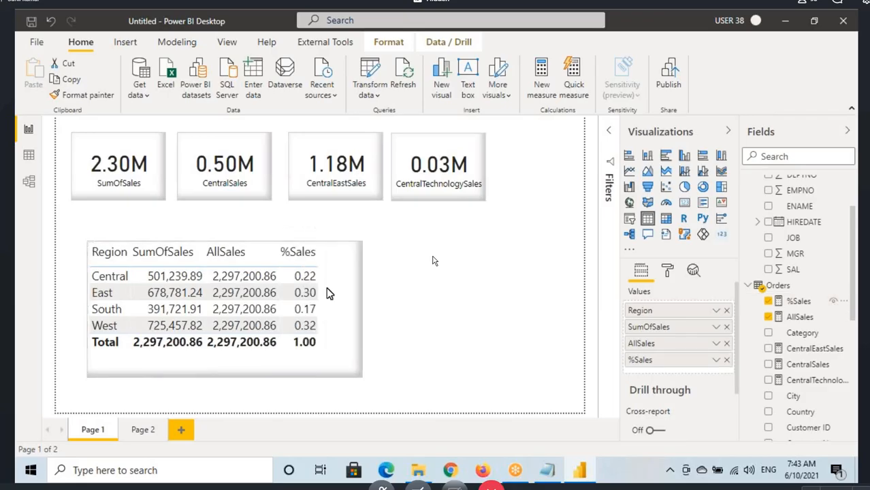
{"action": "left_click", "coordinate": [793, 301]}
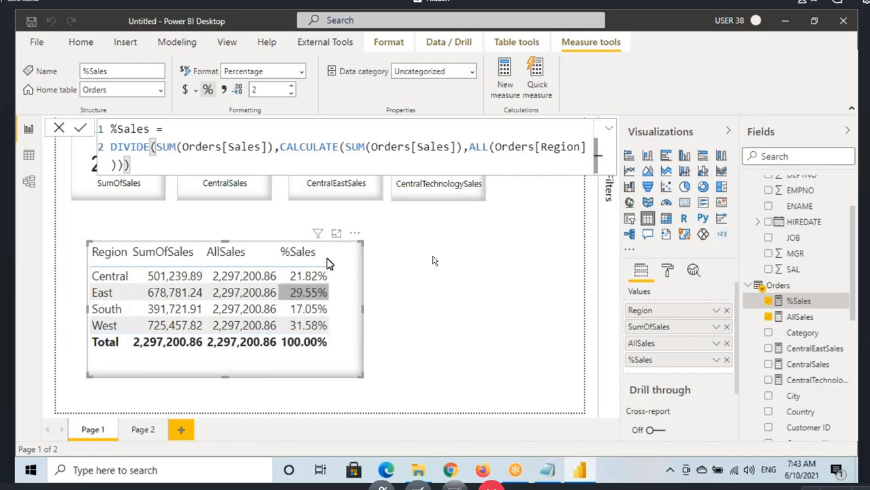
Step: Replace the SUM(Orders[Sales]) numerator in the %Sales formula with the [SumOfSales] measure
{"action": "left_click", "coordinate": [172, 154]}
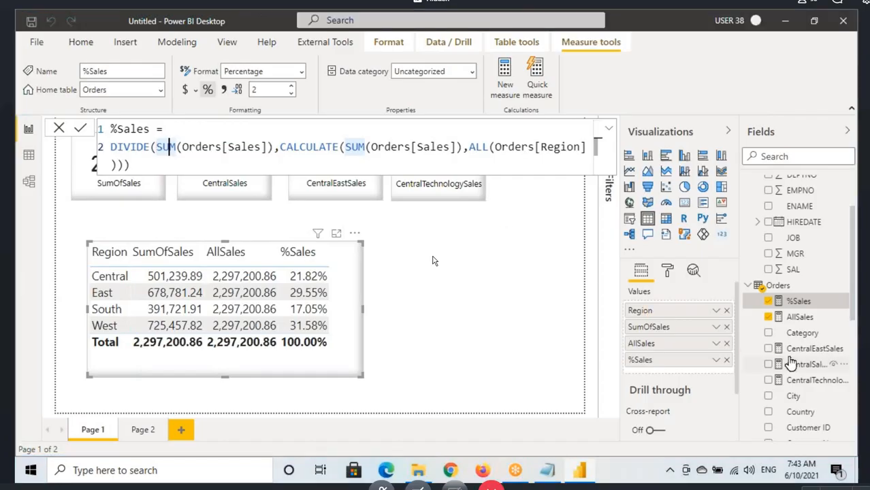
{"action": "scroll", "coordinate": [783, 367], "scroll_direction": "down", "scroll_amount": 5}
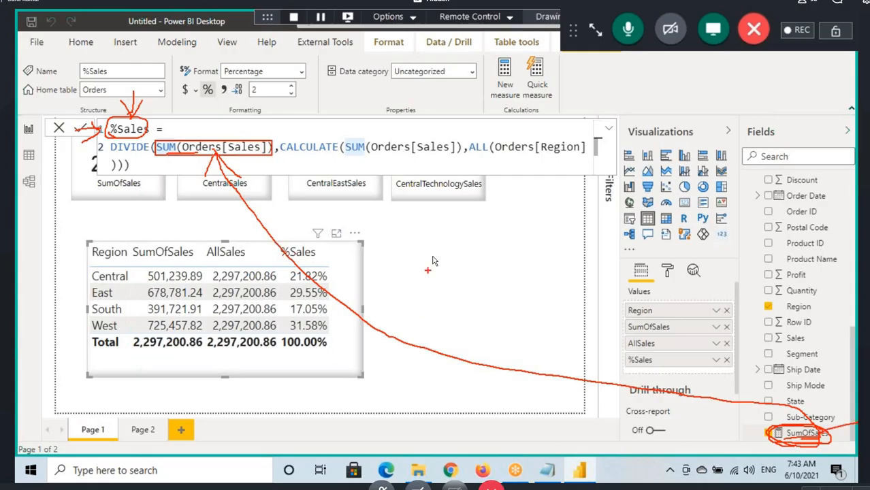
{"action": "key", "text": "Escape"}
{"action": "left_click_drag", "start_coordinate": [156, 147], "coordinate": [274, 147]}
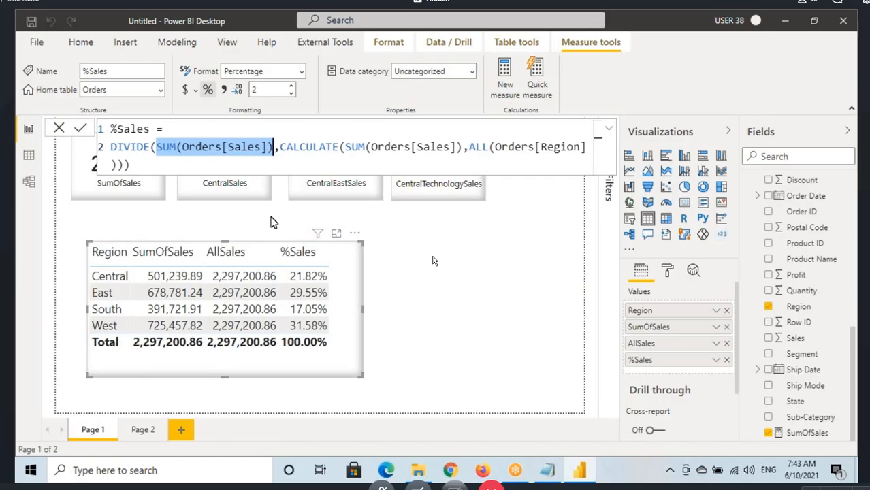
{"action": "key", "text": "BackSpace"}
{"action": "type", "text": "sumo"}
{"action": "key", "text": "Tab"}
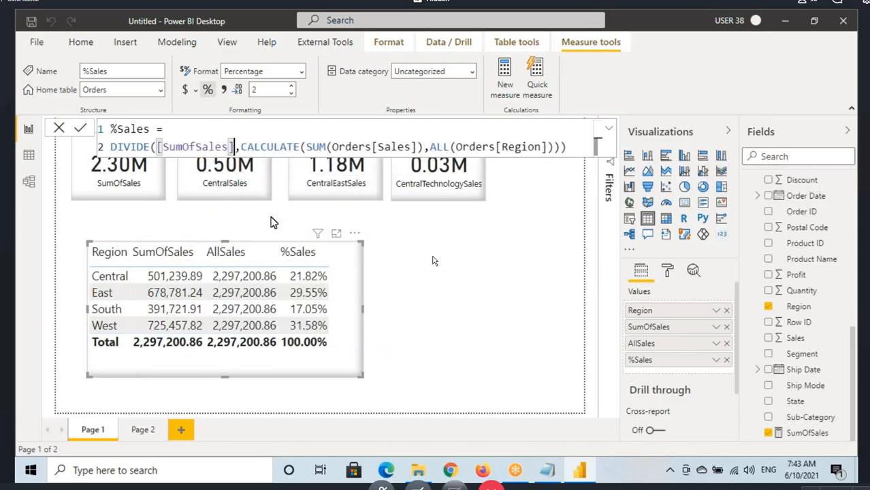
{"action": "left_click", "coordinate": [169, 146]}
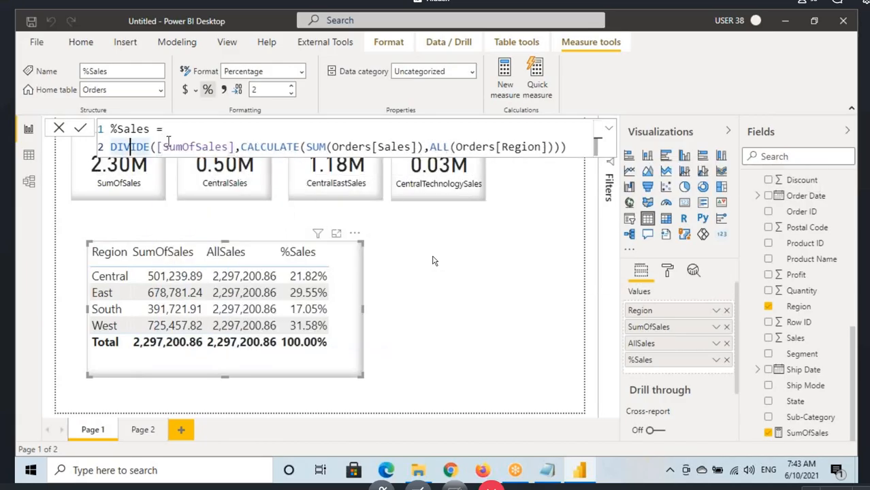
Step: Replace the CALCULATE denominator in the %Sales formula with the [AllSales] measure
{"action": "left_click_drag", "start_coordinate": [241, 146], "coordinate": [553, 146]}
{"action": "scroll", "coordinate": [794, 245], "scroll_direction": "up", "scroll_amount": 3}
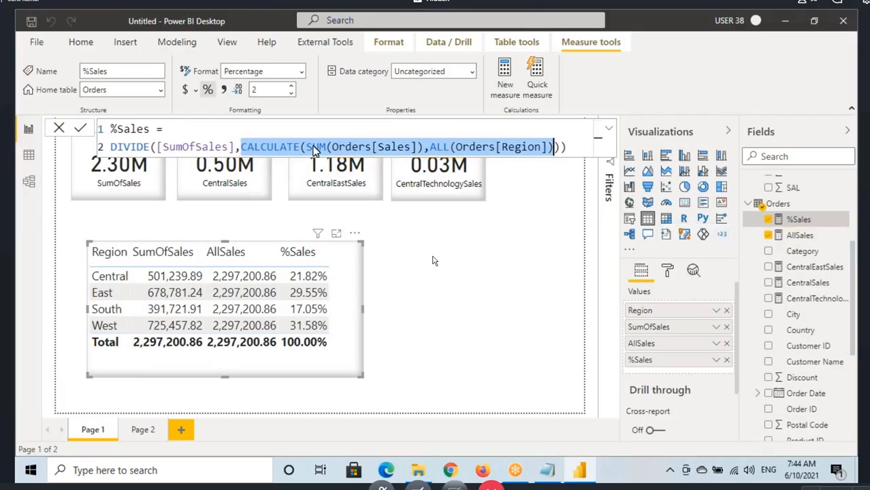
{"action": "left_click", "coordinate": [374, 146]}
{"action": "left_click_drag", "start_coordinate": [241, 147], "coordinate": [560, 146]}
{"action": "type", "text": "allsal"}
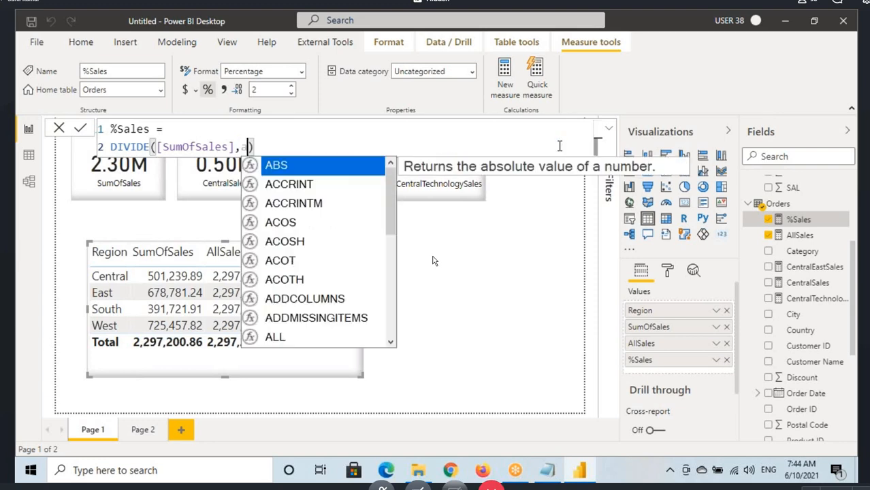
{"action": "key", "text": "Tab"}
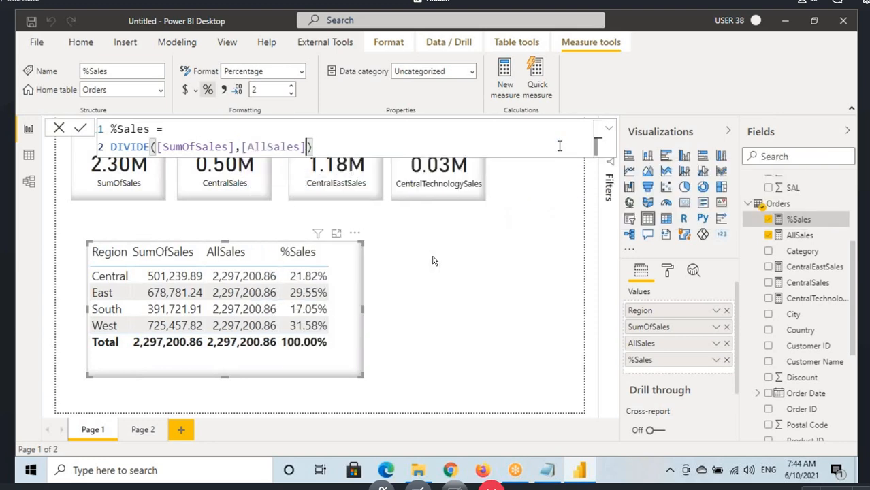
Step: Examine the [SumOfSales] and [AllSales] references in the %Sales formula and the SumOfSales measure among the Orders fields
{"action": "left_click", "coordinate": [183, 146]}
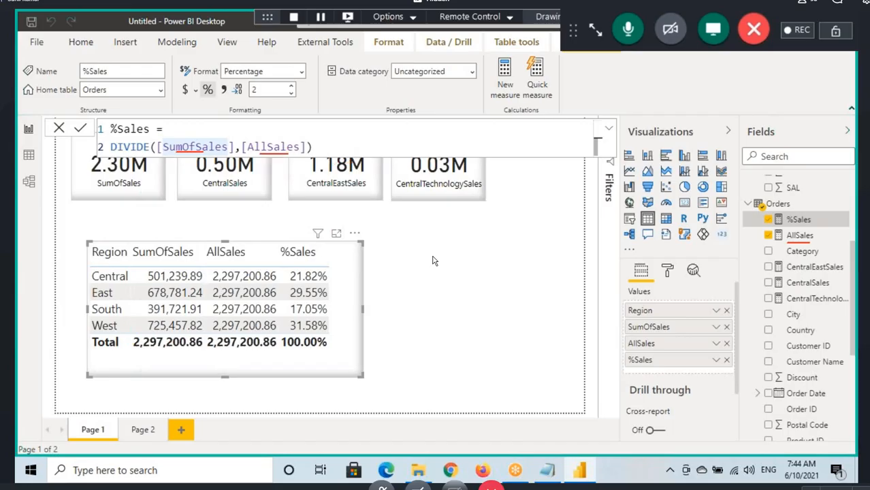
{"action": "left_click", "coordinate": [338, 153]}
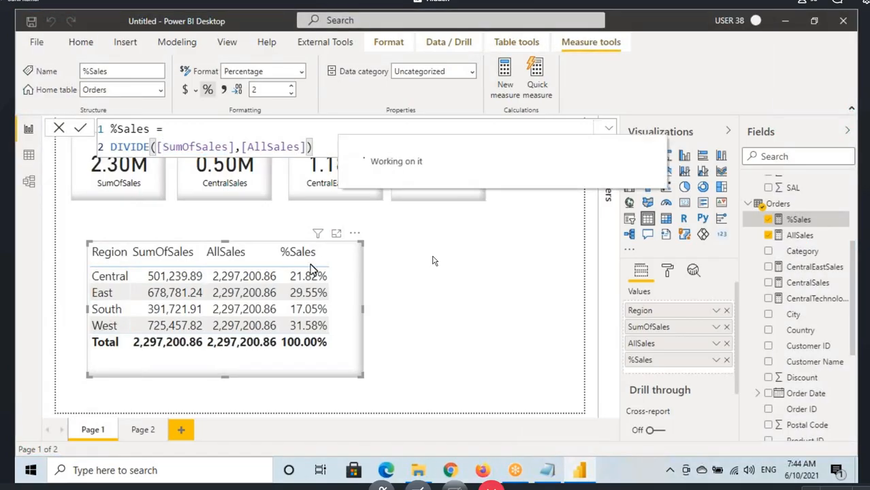
{"action": "left_click", "coordinate": [168, 146]}
{"action": "left_click", "coordinate": [279, 146]}
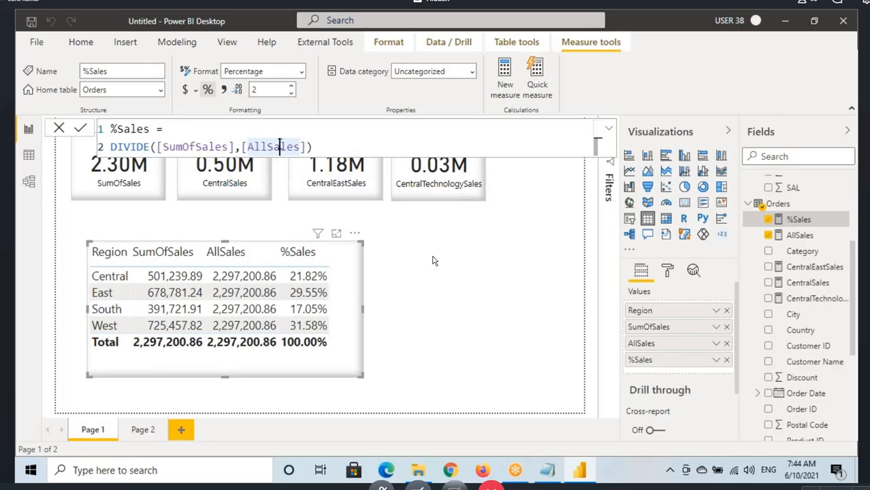
{"action": "left_click_drag", "start_coordinate": [175, 146], "coordinate": [215, 147]}
{"action": "scroll", "coordinate": [802, 421], "scroll_direction": "down", "scroll_amount": 5}
{"action": "left_click", "coordinate": [805, 432]}
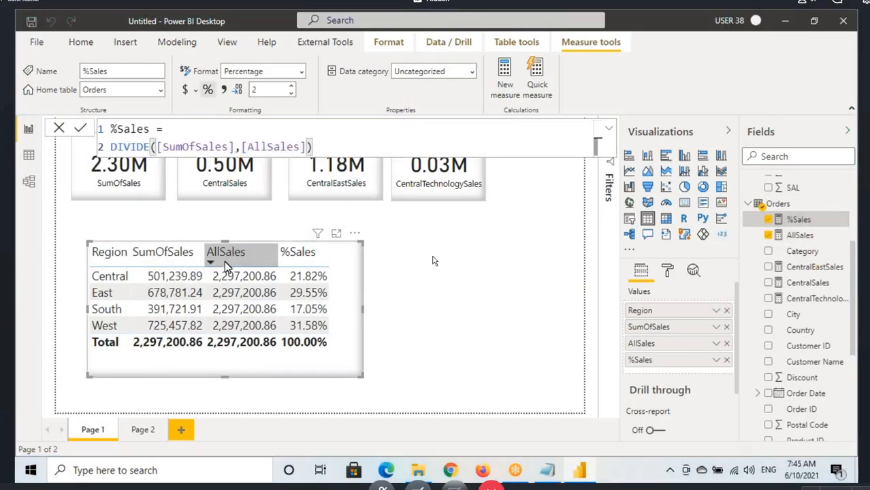
Step: Remove AllSales from the Region table and narrow the table to fit its remaining columns
{"action": "left_click", "coordinate": [726, 343]}
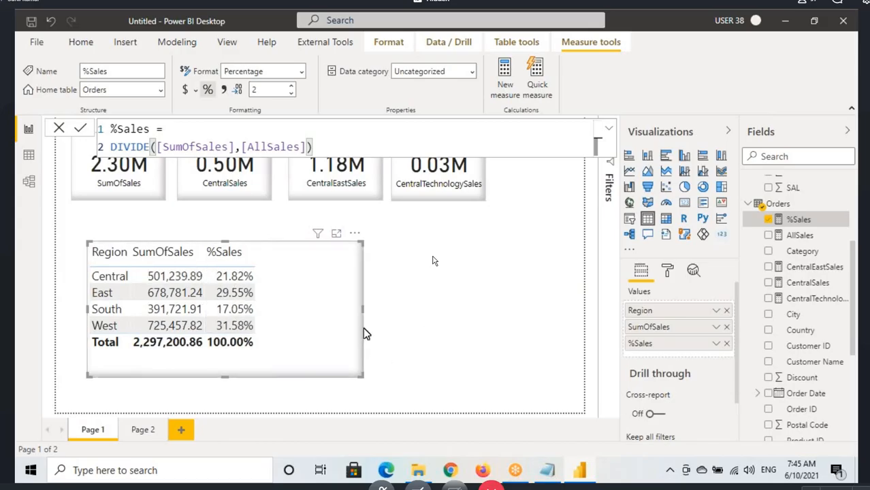
{"action": "left_click_drag", "start_coordinate": [363, 307], "coordinate": [301, 316]}
{"action": "left_click", "coordinate": [361, 307]}
{"action": "left_click_drag", "start_coordinate": [362, 307], "coordinate": [272, 316]}
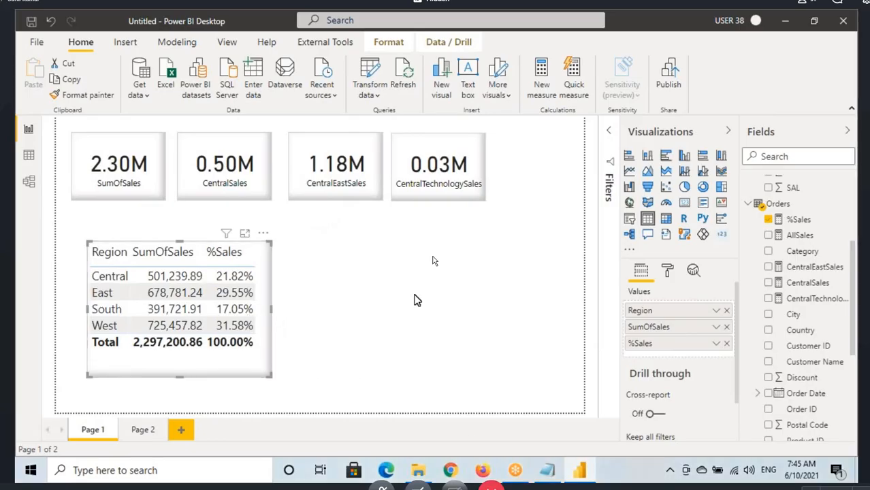
Step: Insert a new table visual beside the Region table and widen it
{"action": "left_click", "coordinate": [527, 316]}
{"action": "left_click", "coordinate": [647, 218]}
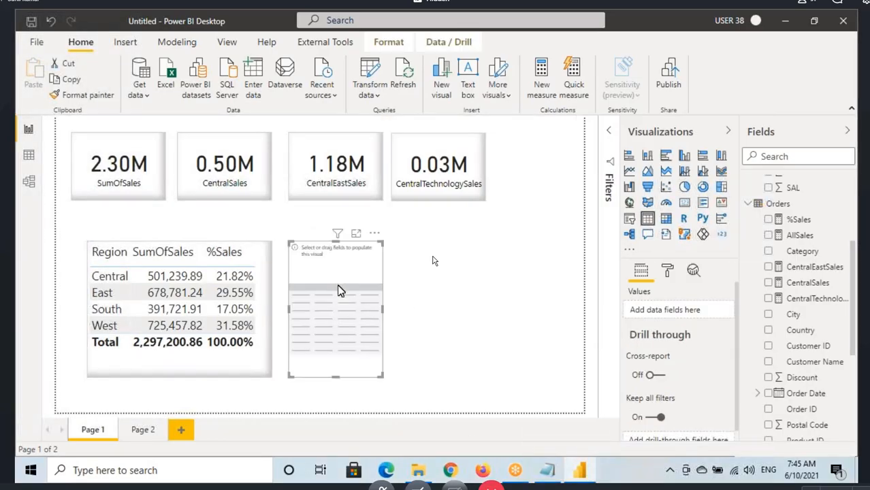
{"action": "left_click_drag", "start_coordinate": [383, 308], "coordinate": [470, 308]}
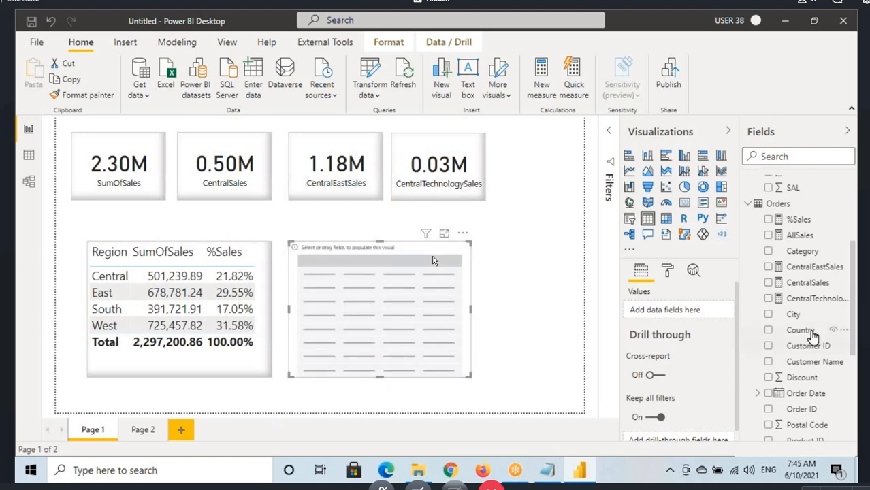
Step: Add the Category field and the SumOfSales measure to the new table
{"action": "scroll", "coordinate": [803, 326], "scroll_direction": "up", "scroll_amount": 5}
{"action": "scroll", "coordinate": [796, 331], "scroll_direction": "down", "scroll_amount": 3}
{"action": "left_click_drag", "start_coordinate": [802, 338], "coordinate": [414, 310]}
{"action": "scroll", "coordinate": [789, 388], "scroll_direction": "down", "scroll_amount": 5}
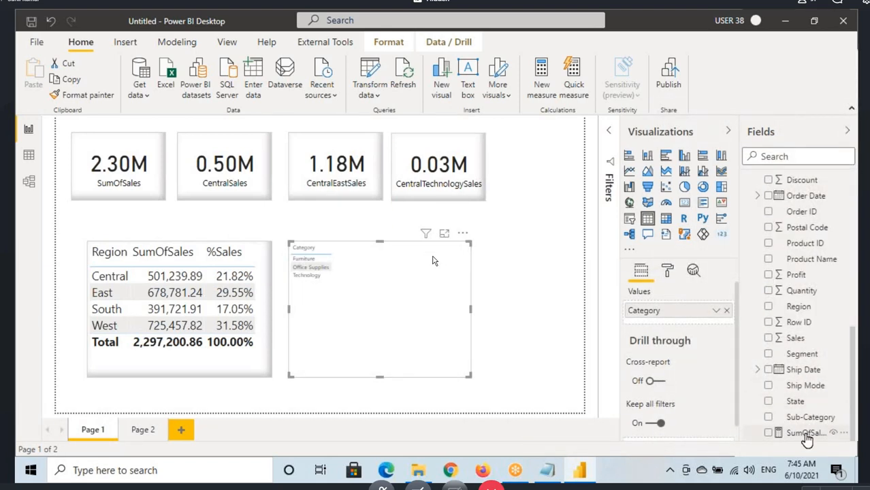
{"action": "left_click_drag", "start_coordinate": [806, 439], "coordinate": [408, 311]}
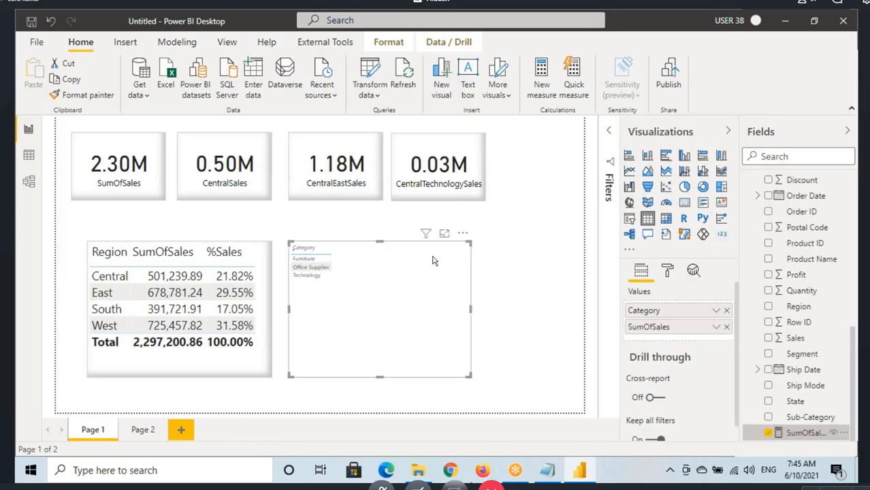
Step: Copy the Region table's formatting to the Category table with Format painter and widen the Category table
{"action": "left_click", "coordinate": [91, 294]}
{"action": "left_click", "coordinate": [83, 95]}
{"action": "left_click", "coordinate": [342, 313]}
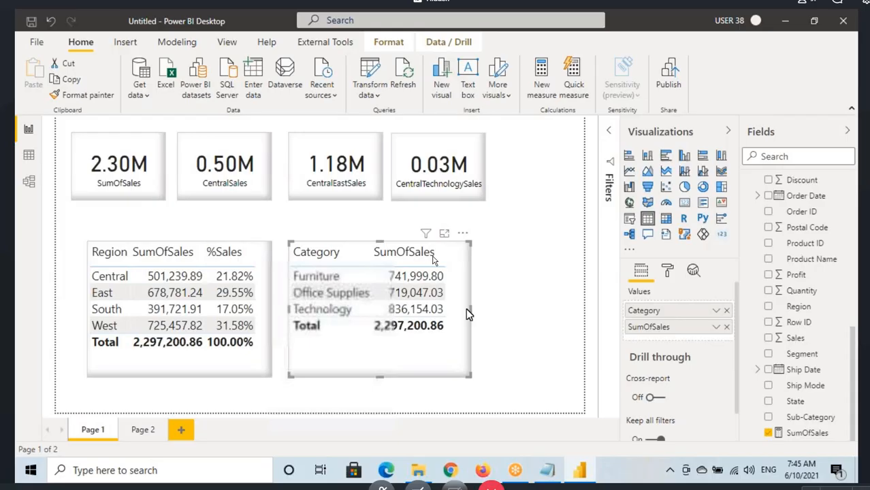
{"action": "left_click_drag", "start_coordinate": [469, 310], "coordinate": [529, 310]}
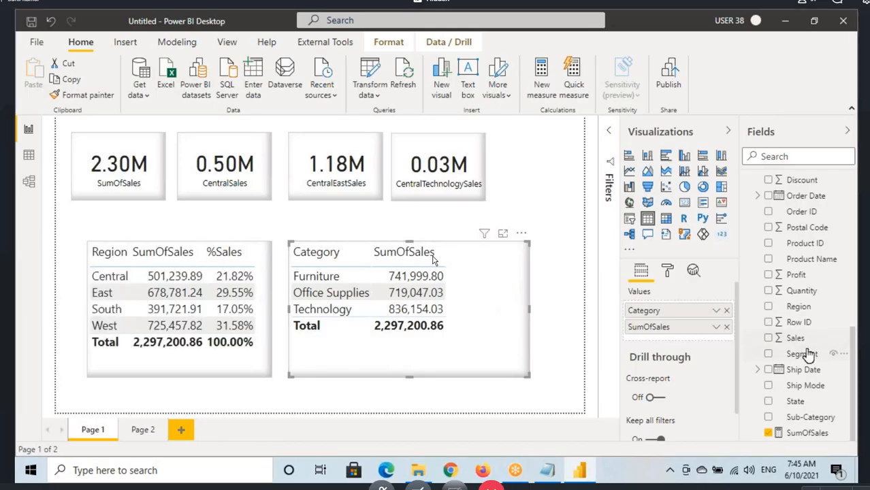
Step: Reopen the %Sales formula and replace the DIVIDE arguments with SUM(Orders[Sales]) as the numerator
{"action": "scroll", "coordinate": [807, 354], "scroll_direction": "up", "scroll_amount": 5}
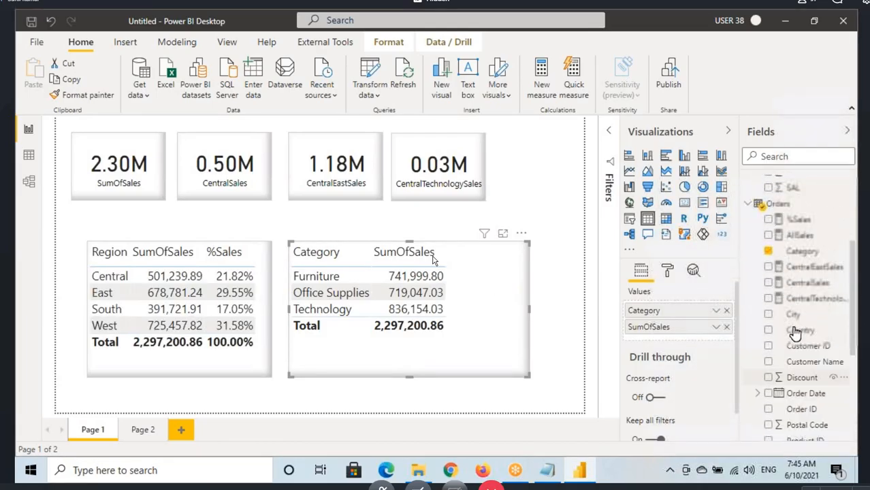
{"action": "left_click", "coordinate": [800, 220]}
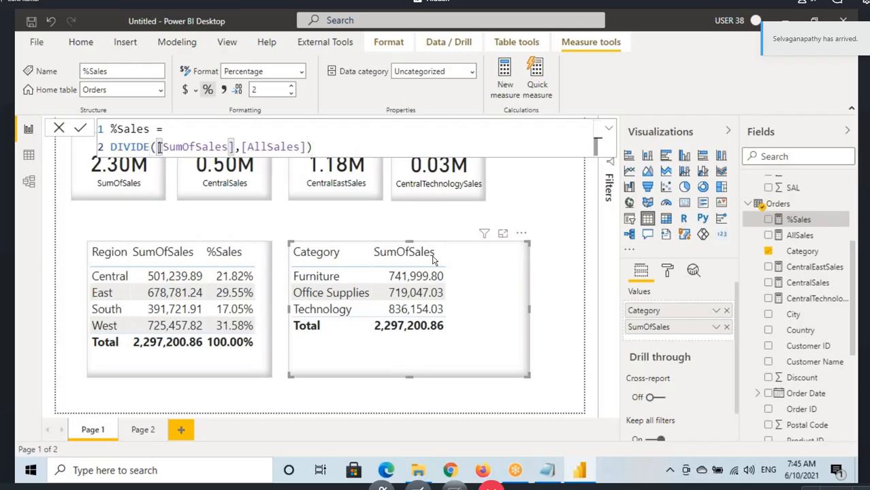
{"action": "left_click_drag", "start_coordinate": [311, 147], "coordinate": [157, 147]}
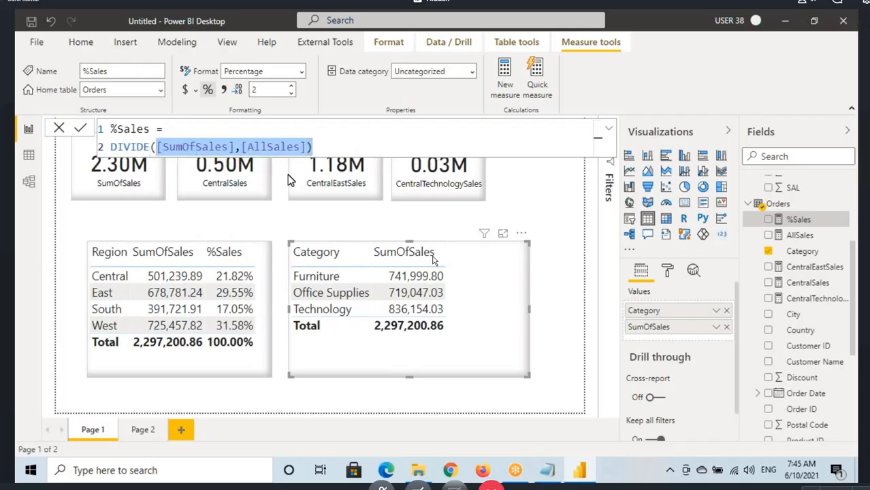
{"action": "key", "text": "BackSpace"}
{"action": "type", "text": "s"}
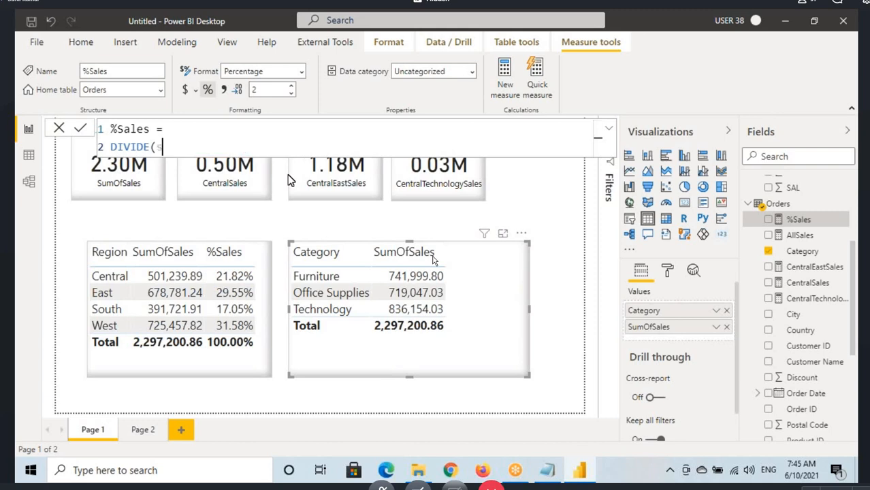
{"action": "type", "text": "um(Orders[Sales]"}
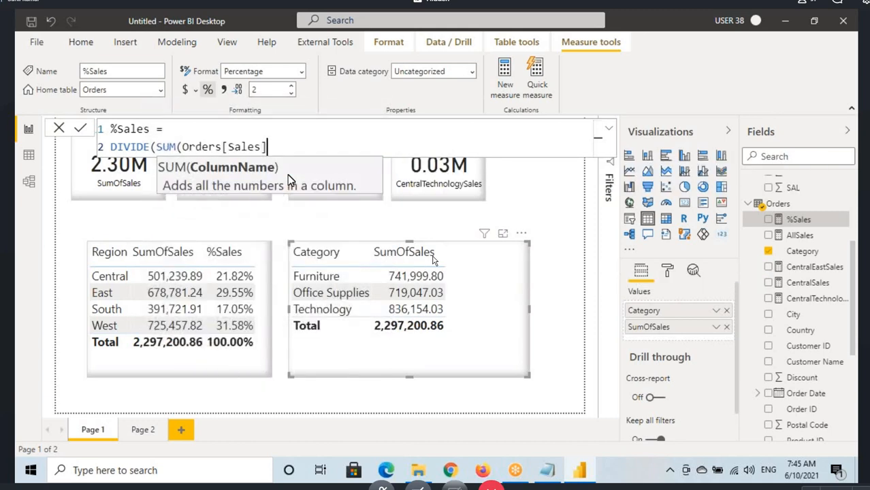
{"action": "type", "text": ")"}
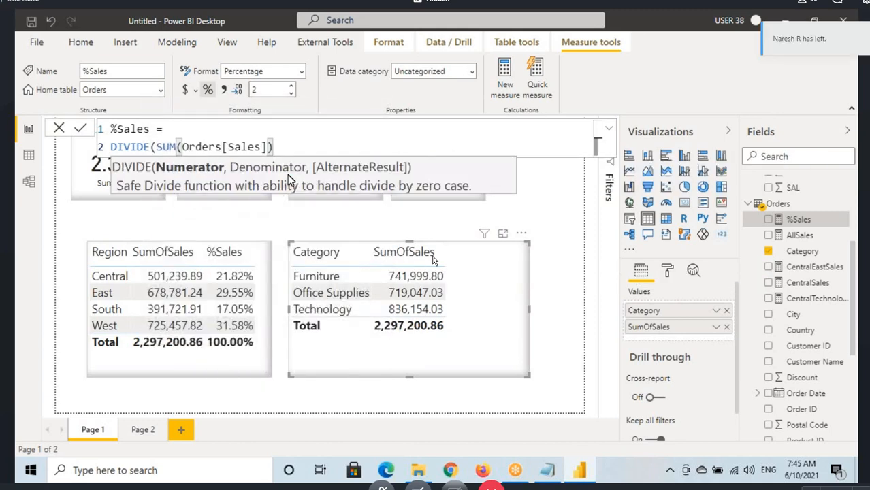
{"action": "type", "text": ","}
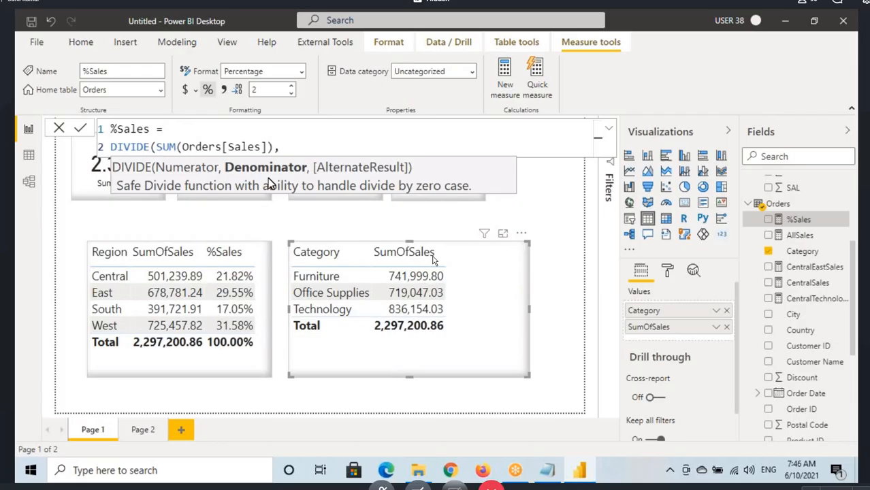
Step: Enter CALCULATE(SUM(Orders[Sales]),ALL(Orders[Region])) as the DIVIDE denominator in the %Sales formula
{"action": "type", "text": "CALCULATE("}
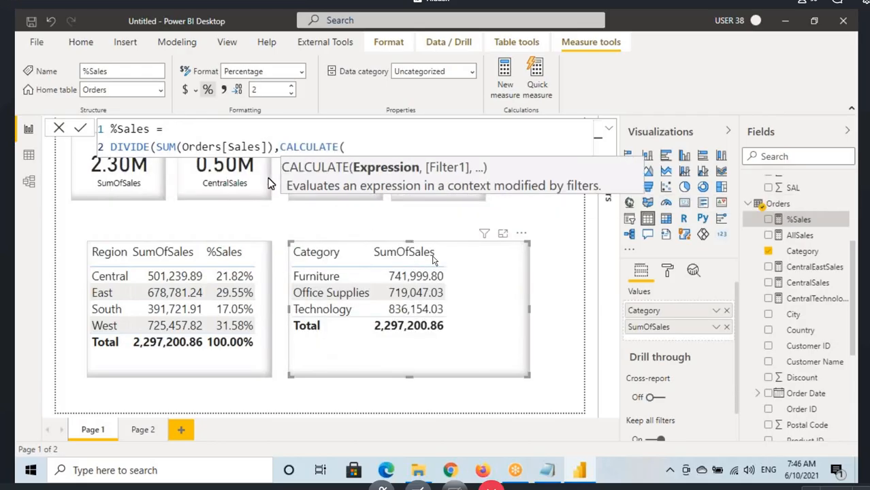
{"action": "type", "text": "SUM(Orders[Sales"}
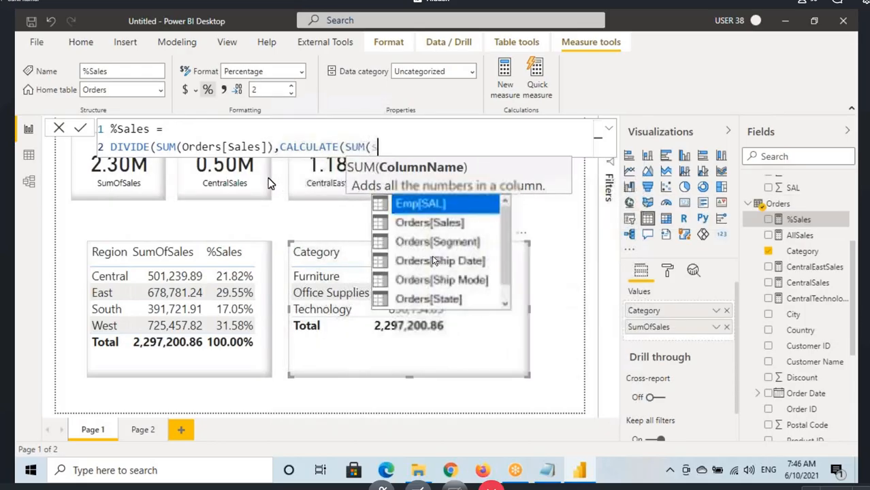
{"action": "type", "text": "]),"}
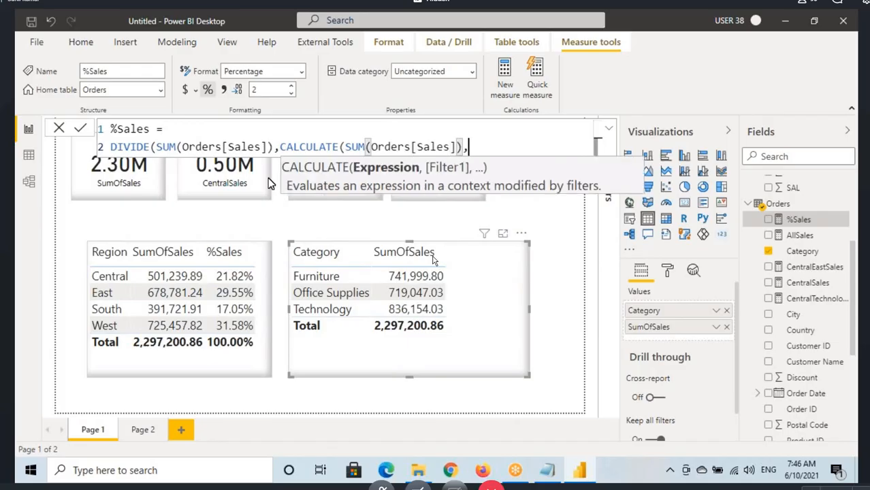
{"action": "type", "text": "all(Orders[Region]"}
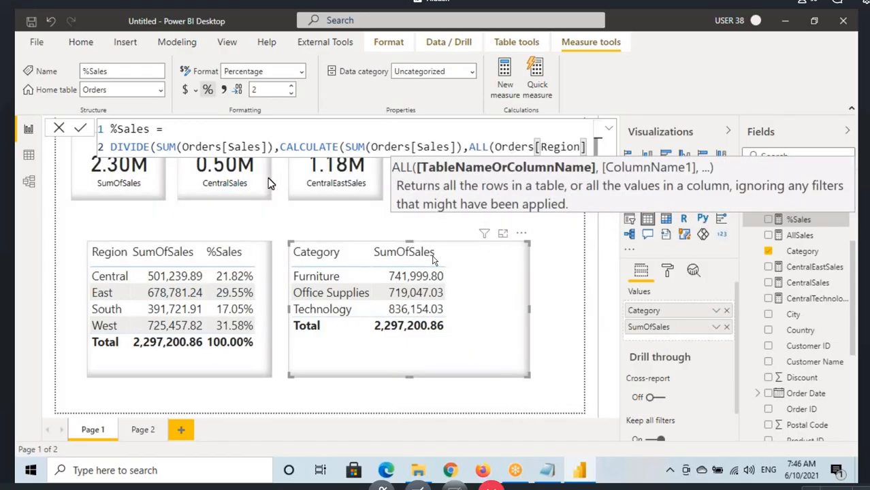
{"action": "key", "text": "shift+Return"}
{"action": "type", "text": "))"}
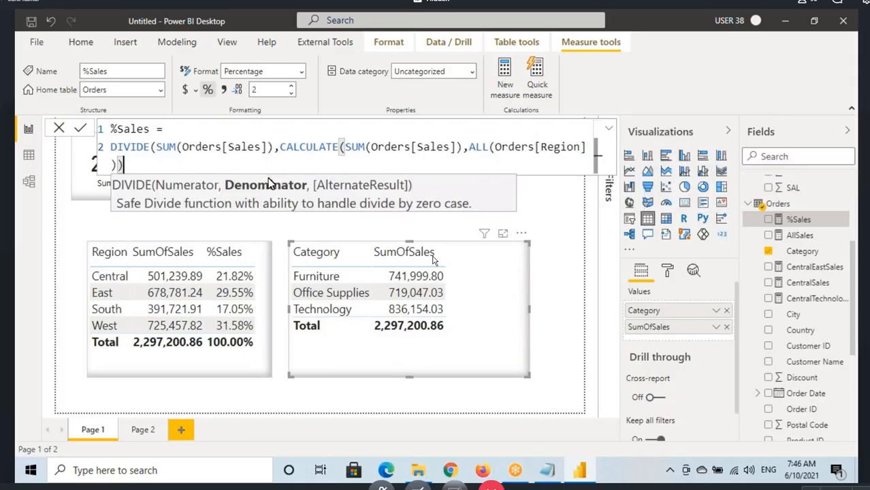
Step: Commit the %Sales formula that uses ALL(Orders[Region]) in the DIVIDE denominator
{"action": "key", "text": "Return"}
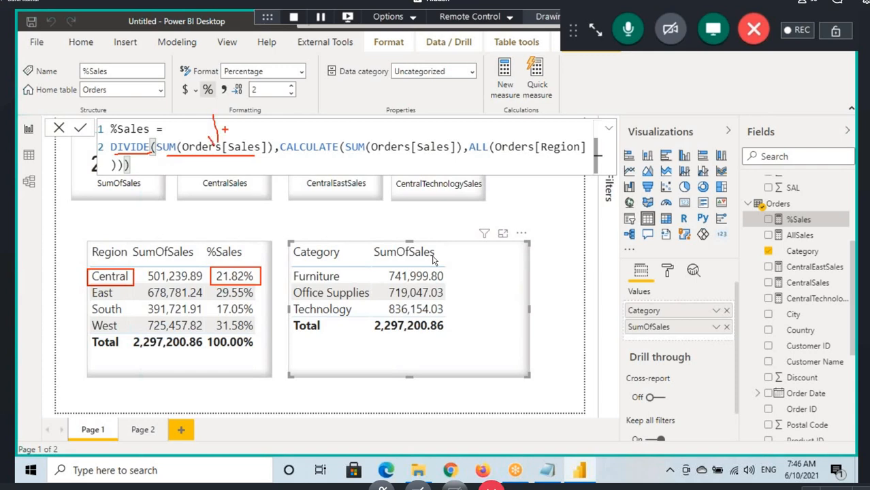
Step: Mark up how the DIVIDE numerator and denominator relate to Central's sales and the Region table's total, and clear the annotations
{"action": "left_click_drag", "start_coordinate": [182, 255], "coordinate": [235, 154]}
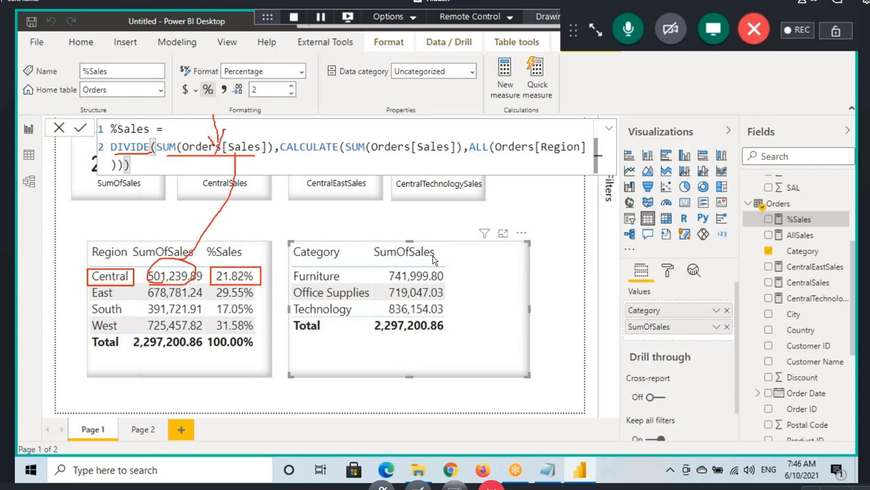
{"action": "left_click_drag", "start_coordinate": [304, 154], "coordinate": [571, 161]}
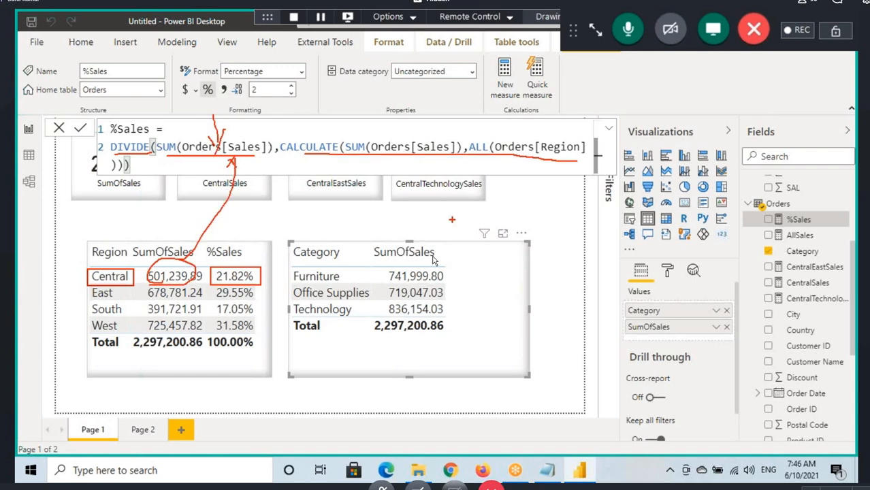
{"action": "mouse_move", "coordinate": [197, 329]}
{"action": "left_mouse_down"}
{"action": "mouse_move", "coordinate": [129, 342]}
{"action": "mouse_move", "coordinate": [202, 334]}
{"action": "mouse_move", "coordinate": [366, 192]}
{"action": "mouse_move", "coordinate": [369, 158]}
{"action": "left_mouse_up"}
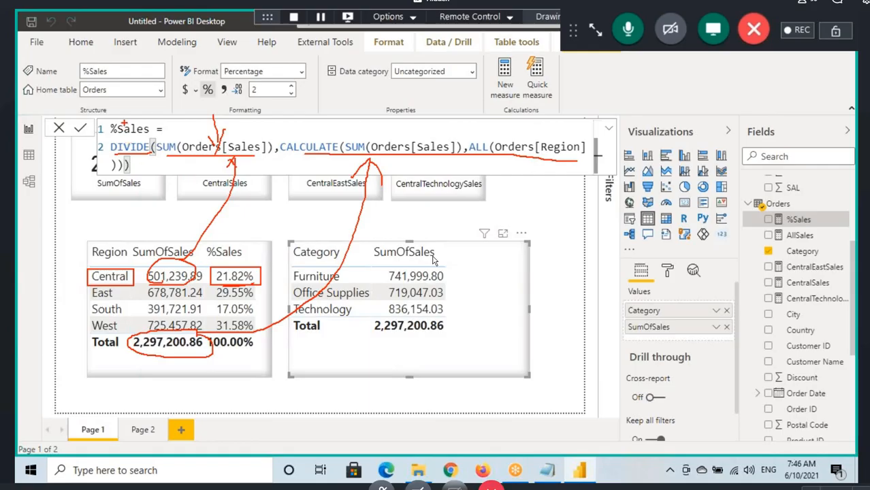
{"action": "left_click_drag", "start_coordinate": [136, 112], "coordinate": [129, 130]}
{"action": "left_click_drag", "start_coordinate": [444, 213], "coordinate": [468, 238]}
{"action": "left_click_drag", "start_coordinate": [455, 240], "coordinate": [507, 259]}
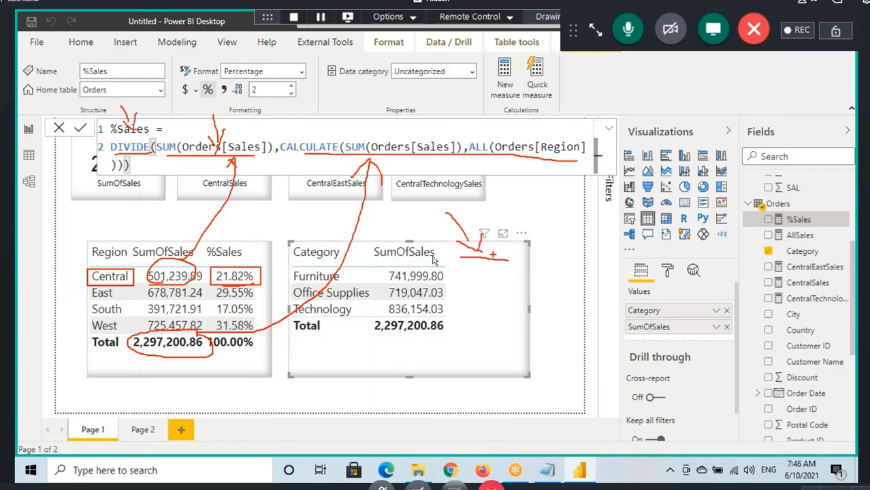
{"action": "key", "text": "Escape"}
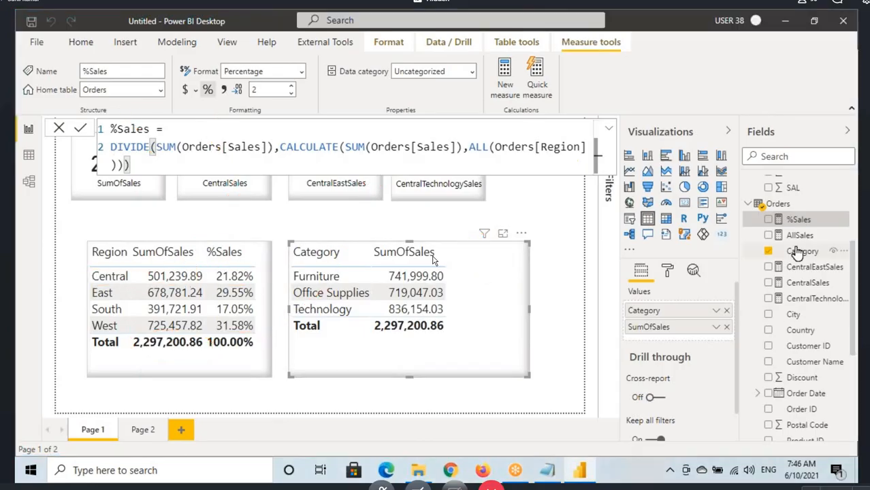
Step: Add the %Sales measure to the Category table and change the formula's ALL argument to Orders[Category]
{"action": "left_click_drag", "start_coordinate": [797, 223], "coordinate": [478, 304]}
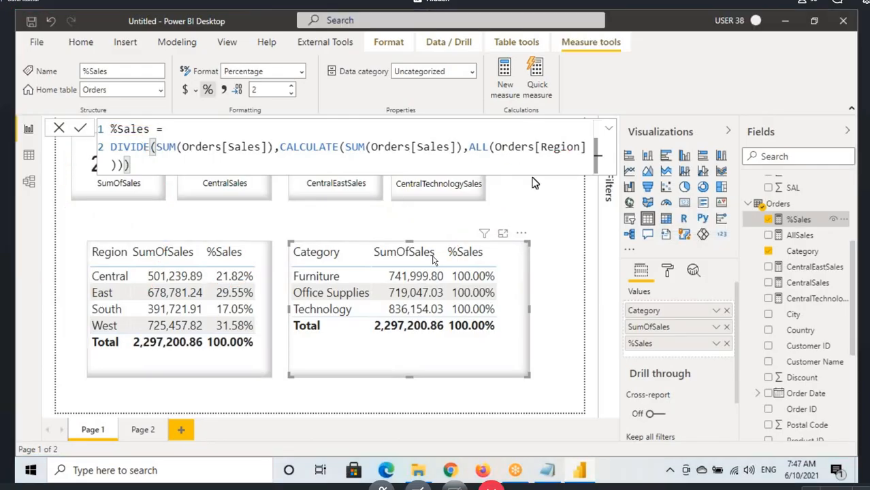
{"action": "left_click_drag", "start_coordinate": [495, 147], "coordinate": [587, 146]}
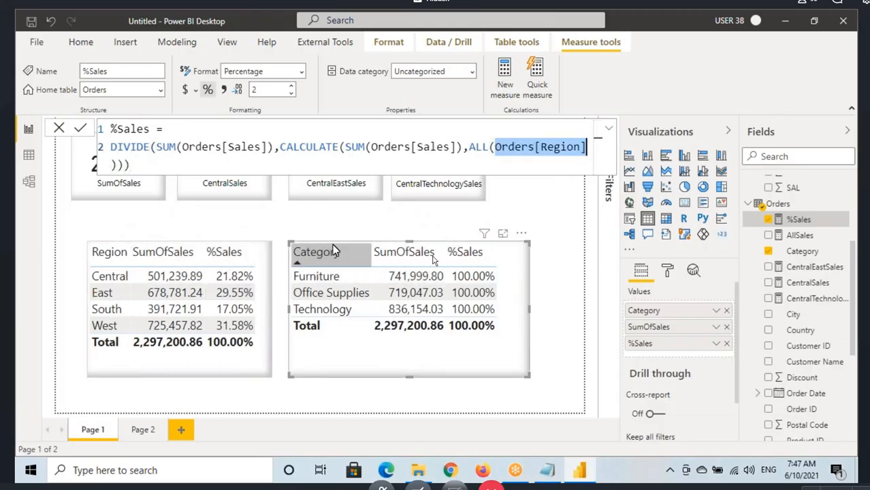
{"action": "left_click_drag", "start_coordinate": [495, 147], "coordinate": [582, 147]}
{"action": "type", "text": "Categ"}
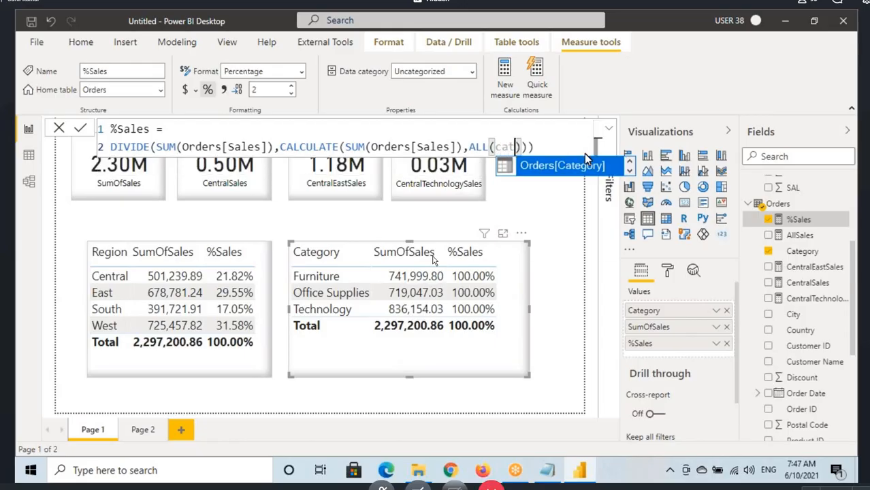
{"action": "key", "text": "Tab"}
{"action": "left_click", "coordinate": [204, 164]}
{"action": "type", "text": ")"}
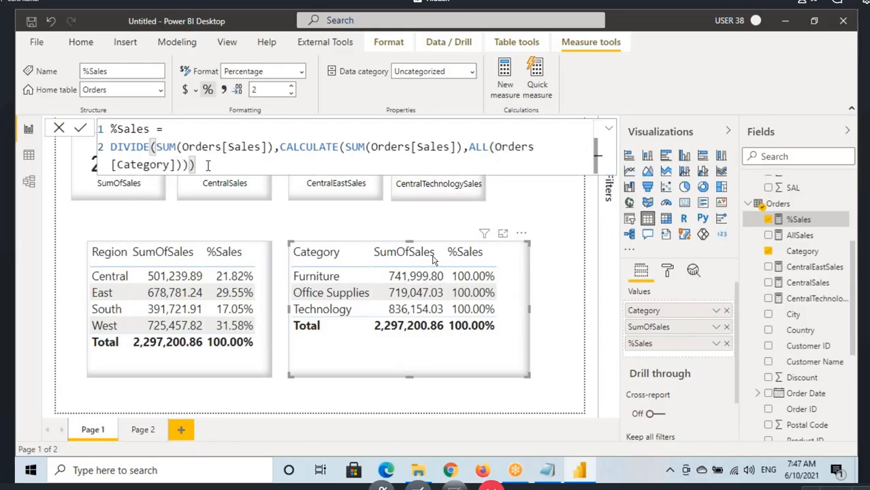
{"action": "key", "text": "Return"}
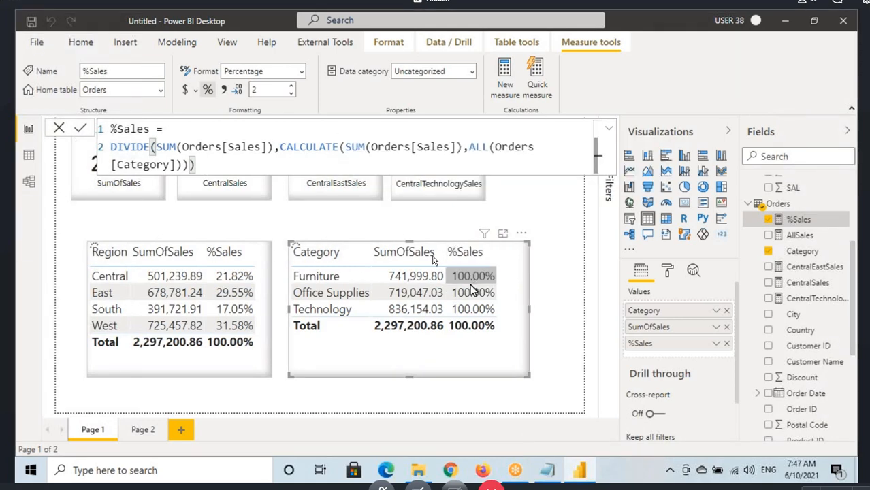
Step: Mark up the %Sales percentages in the Category and Region tables to compare the measure's effect on each, and clear the annotations
{"action": "key", "text": "ctrl+2"}
{"action": "left_click_drag", "start_coordinate": [290, 269], "coordinate": [352, 288]}
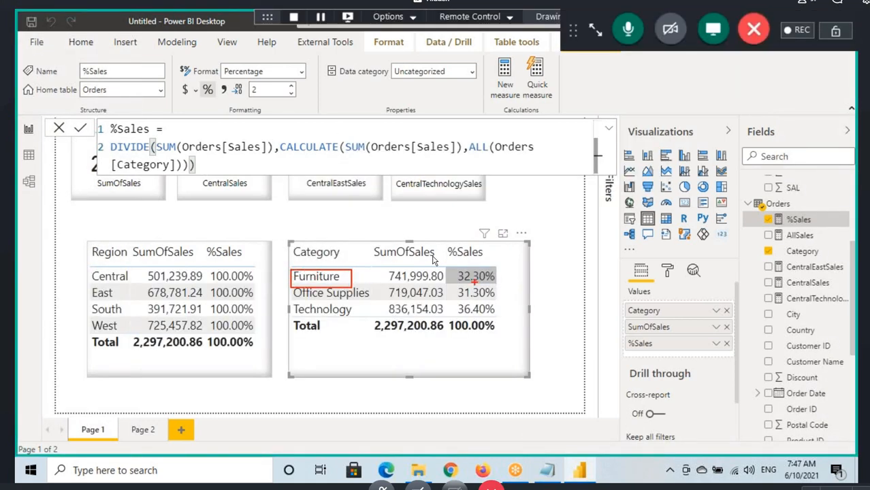
{"action": "left_click_drag", "start_coordinate": [458, 280], "coordinate": [498, 278]}
{"action": "left_click_drag", "start_coordinate": [291, 304], "coordinate": [357, 316]}
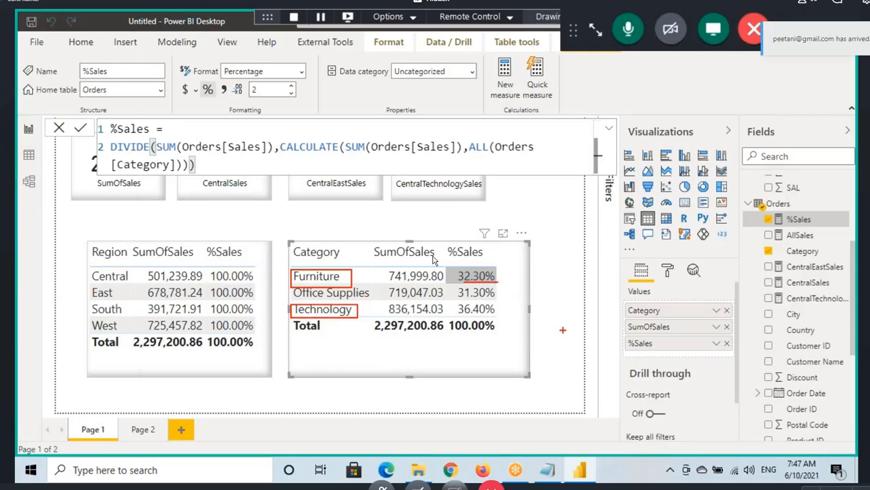
{"action": "left_click_drag", "start_coordinate": [472, 319], "coordinate": [496, 321]}
{"action": "left_click_drag", "start_coordinate": [90, 281], "coordinate": [129, 287]}
{"action": "mouse_move", "coordinate": [212, 287]}
{"action": "left_mouse_down"}
{"action": "mouse_move", "coordinate": [237, 287]}
{"action": "mouse_move", "coordinate": [240, 311]}
{"action": "left_mouse_up"}
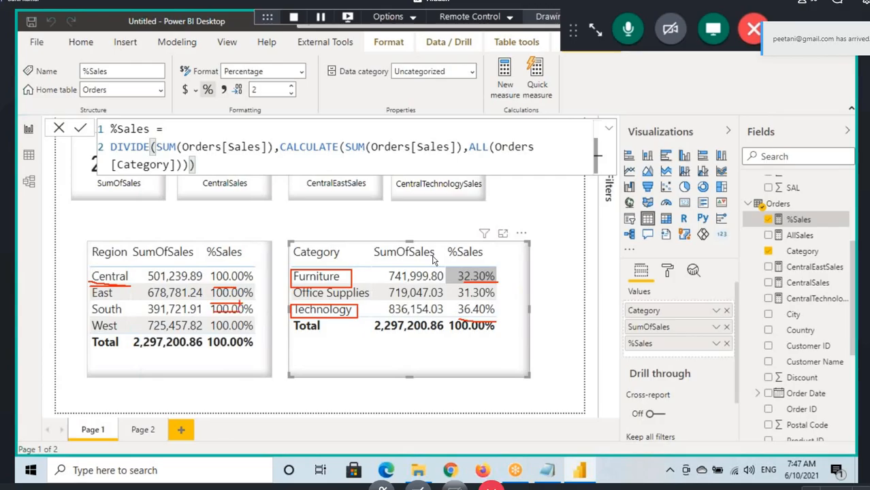
{"action": "left_click_drag", "start_coordinate": [232, 237], "coordinate": [236, 273]}
{"action": "left_click_drag", "start_coordinate": [230, 260], "coordinate": [238, 272]}
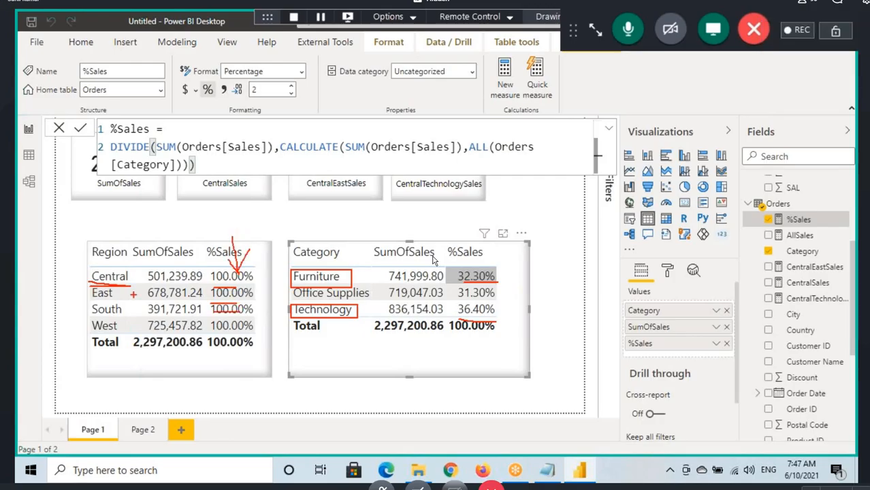
{"action": "mouse_move", "coordinate": [129, 113]}
{"action": "left_mouse_down"}
{"action": "mouse_move", "coordinate": [102, 115]}
{"action": "mouse_move", "coordinate": [94, 249]}
{"action": "left_mouse_up"}
{"action": "left_click_drag", "start_coordinate": [107, 217], "coordinate": [94, 249]}
{"action": "mouse_move", "coordinate": [165, 126]}
{"action": "left_mouse_down"}
{"action": "mouse_move", "coordinate": [185, 122]}
{"action": "mouse_move", "coordinate": [317, 253]}
{"action": "left_mouse_up"}
{"action": "left_click_drag", "start_coordinate": [319, 253], "coordinate": [341, 223]}
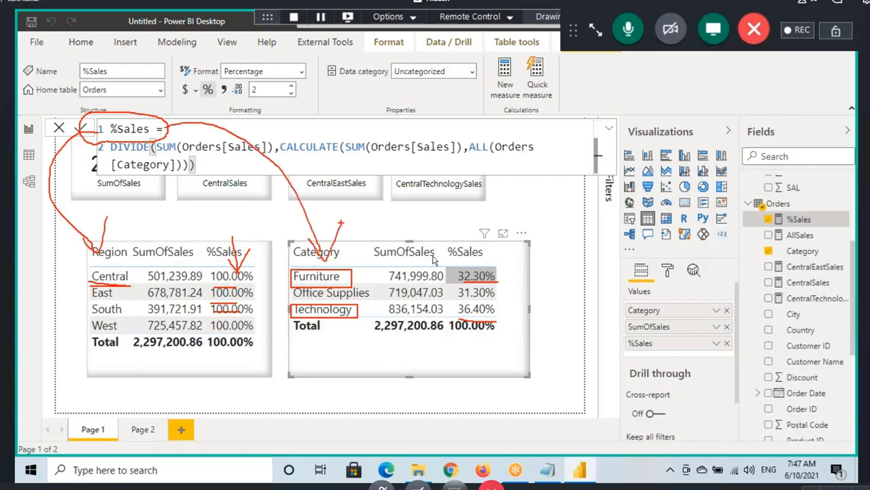
{"action": "key", "text": "Escape"}
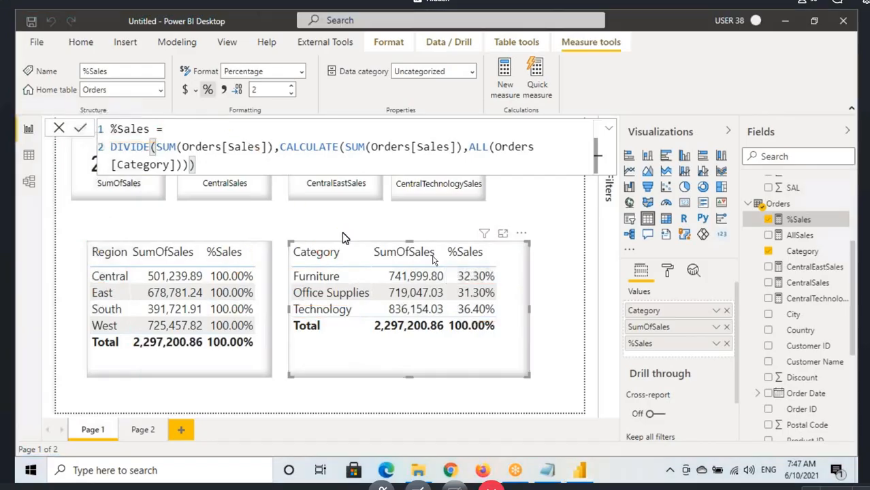
Step: Remove the Orders[Category] argument and closing parentheses from the %Sales formula, leaving the ALL function open for a new argument
{"action": "left_click", "coordinate": [476, 150]}
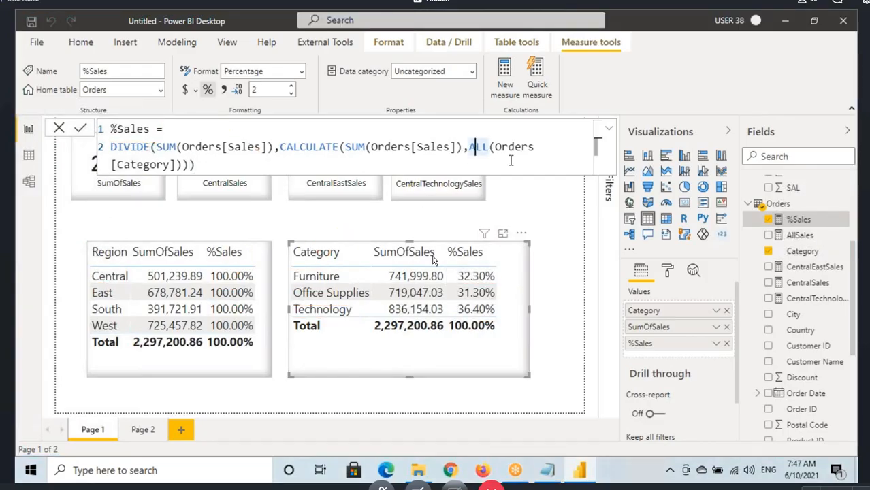
{"action": "left_click_drag", "start_coordinate": [494, 146], "coordinate": [536, 146]}
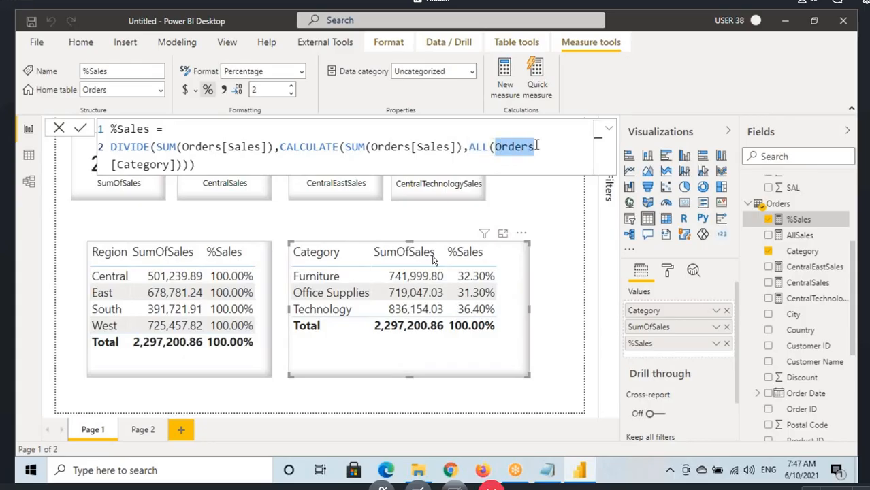
{"action": "left_click", "coordinate": [525, 148]}
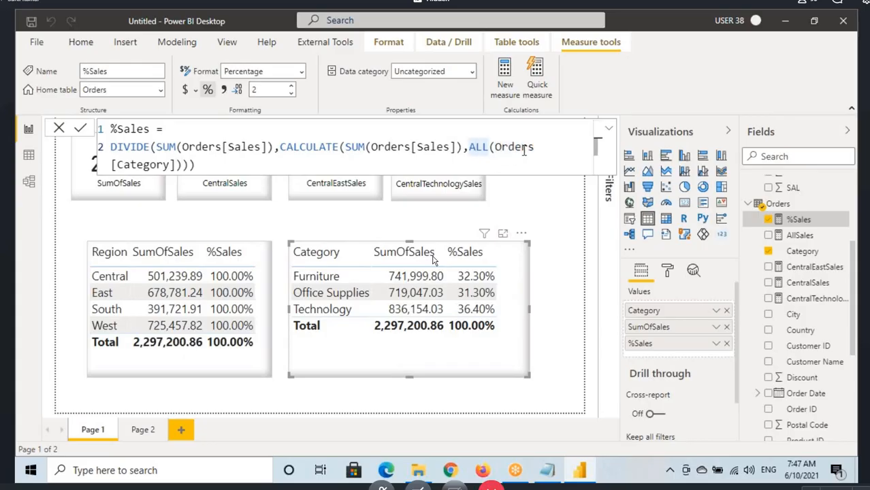
{"action": "key", "text": "Left"}
{"action": "key", "text": "Left"}
{"action": "key", "text": "Left"}
{"action": "key", "text": "Left"}
{"action": "key", "text": "Left"}
{"action": "key", "text": "Left"}
{"action": "key", "text": "Delete"}
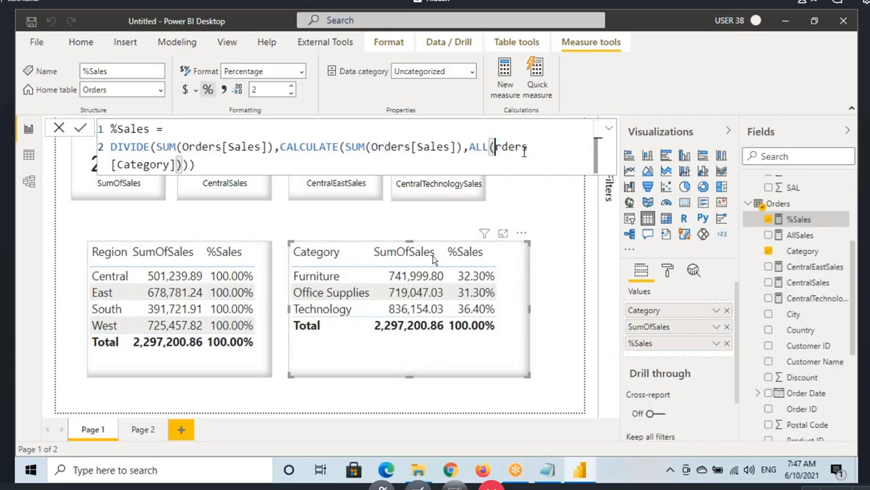
{"action": "key", "text": "Delete"}
{"action": "key", "text": "Delete"}
{"action": "key", "text": "Delete"}
{"action": "key", "text": "Delete"}
{"action": "key", "text": "Delete"}
{"action": "key", "text": "Delete"}
{"action": "key", "text": "Delete"}
{"action": "key", "text": "Delete"}
{"action": "key", "text": "Delete"}
{"action": "key", "text": "Delete"}
{"action": "key", "text": "Delete"}
{"action": "key", "text": "Delete"}
{"action": "key", "text": "Delete"}
{"action": "key", "text": "Delete"}
{"action": "key", "text": "Delete"}
{"action": "key", "text": "Delete"}
{"action": "key", "text": "Delete"}
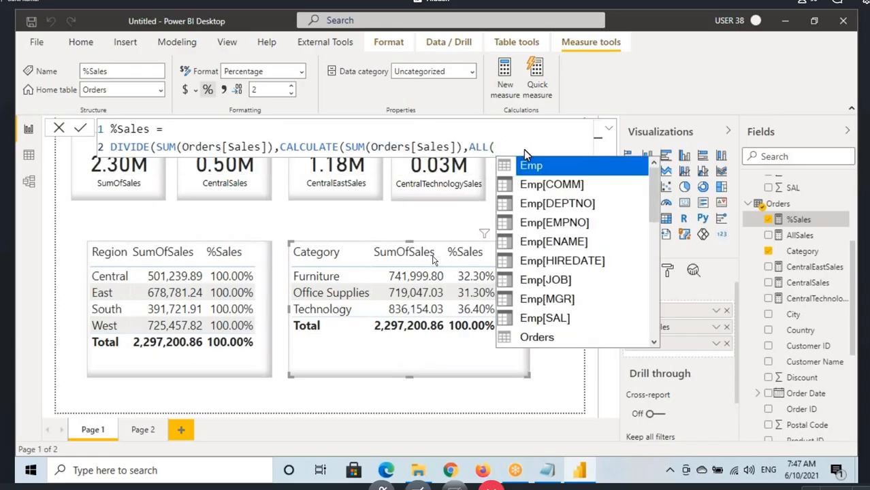
{"action": "type", "text": "("}
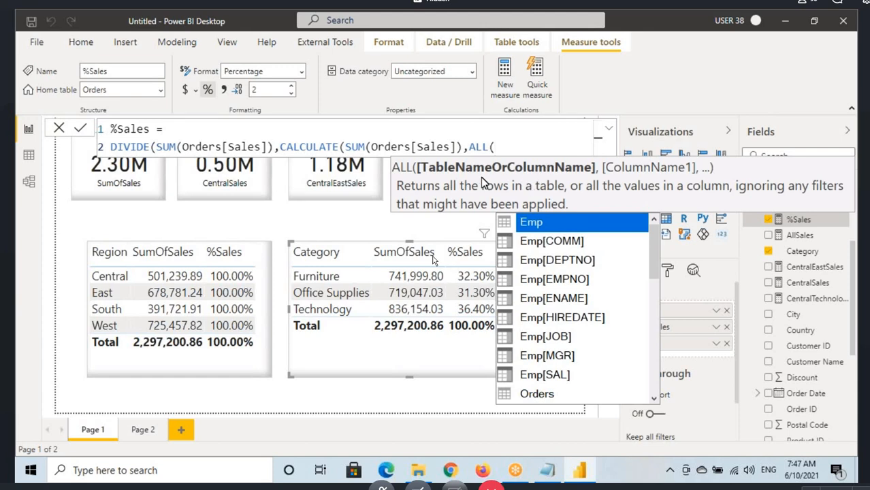
Step: Mark the table-name option in the ALL syntax hint and enter the Orders table as the ALL argument
{"action": "mouse_move", "coordinate": [432, 175]}
{"action": "left_mouse_down"}
{"action": "mouse_move", "coordinate": [569, 176]}
{"action": "mouse_move", "coordinate": [544, 183]}
{"action": "left_mouse_up"}
{"action": "left_click_drag", "start_coordinate": [571, 155], "coordinate": [548, 184]}
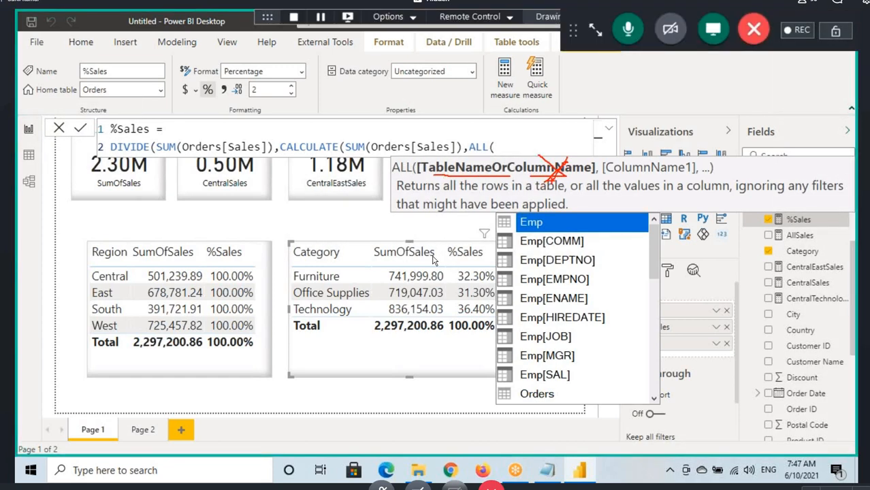
{"action": "left_click_drag", "start_coordinate": [98, 227], "coordinate": [109, 249]}
{"action": "left_click_drag", "start_coordinate": [437, 180], "coordinate": [428, 161]}
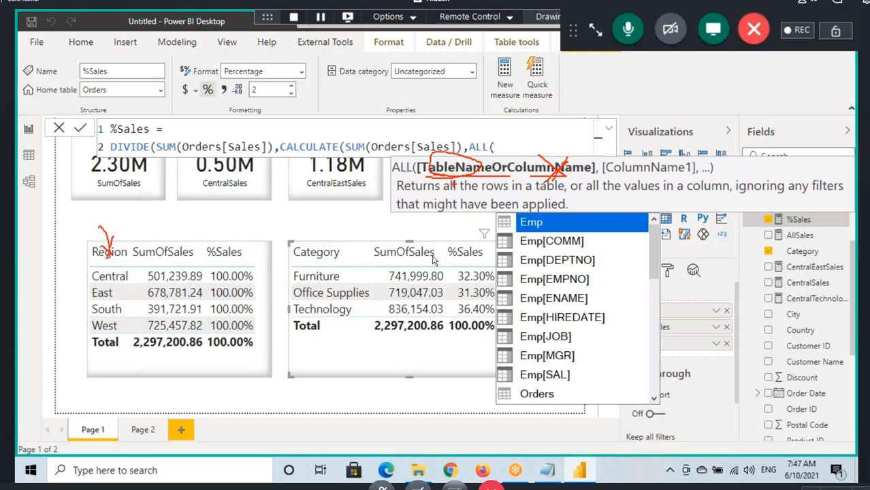
{"action": "left_click_drag", "start_coordinate": [280, 279], "coordinate": [352, 288]}
{"action": "type", "text": "ore"}
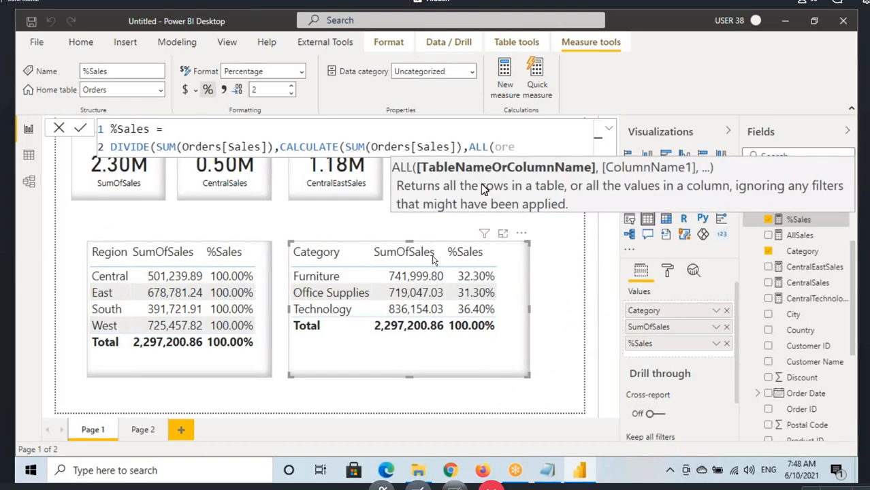
{"action": "key", "text": "BackSpace"}
{"action": "type", "text": "ders"}
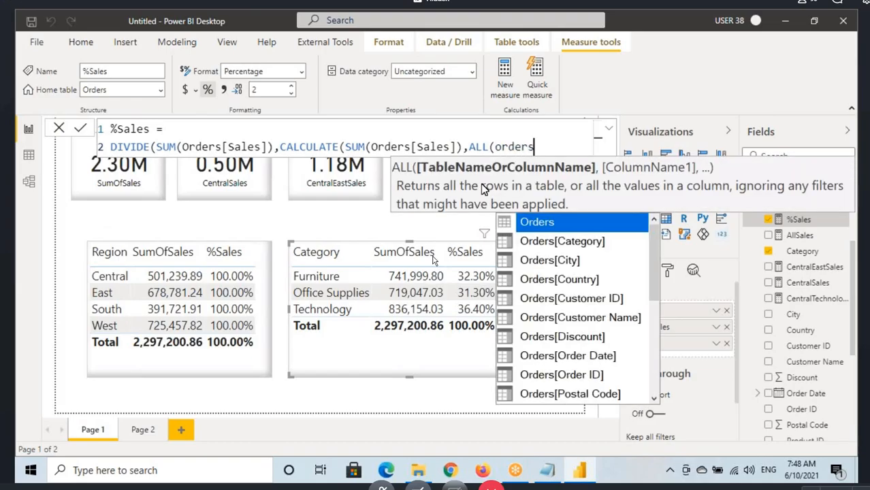
{"action": "key", "text": "Tab"}
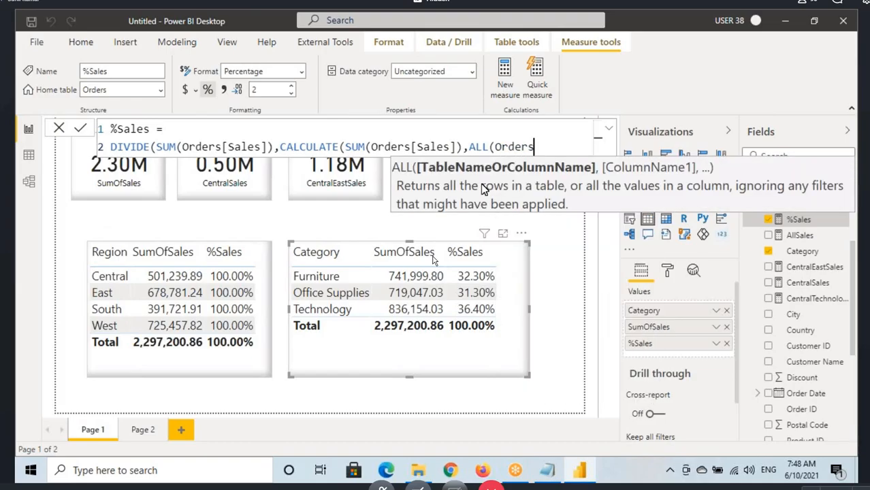
Step: Annotate how CALCULATE with ALL(Orders) gives the 2.3M denominator for both the Region and Category rows, and clear the markings
{"action": "left_click_drag", "start_coordinate": [451, 195], "coordinate": [568, 194]}
{"action": "left_click_drag", "start_coordinate": [496, 157], "coordinate": [553, 157]}
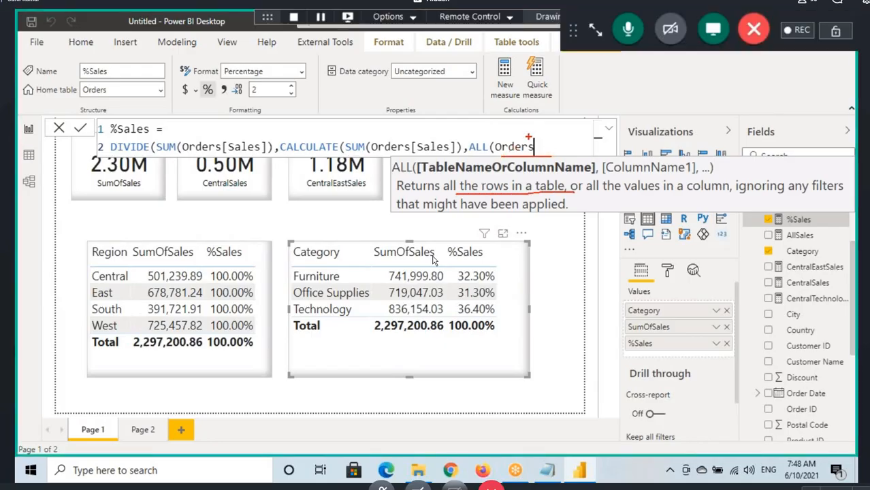
{"action": "left_click_drag", "start_coordinate": [503, 102], "coordinate": [516, 142]}
{"action": "left_click_drag", "start_coordinate": [355, 154], "coordinate": [434, 154]}
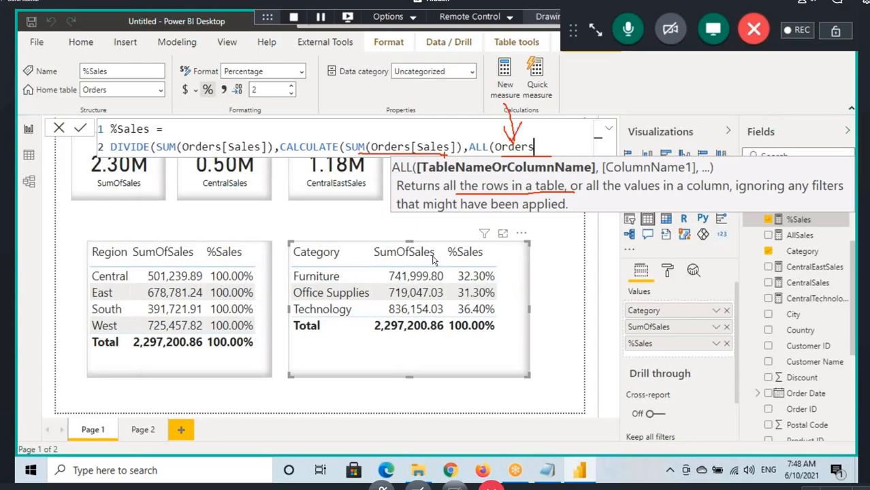
{"action": "left_click_drag", "start_coordinate": [395, 113], "coordinate": [408, 145]}
{"action": "left_click_drag", "start_coordinate": [499, 154], "coordinate": [534, 155]}
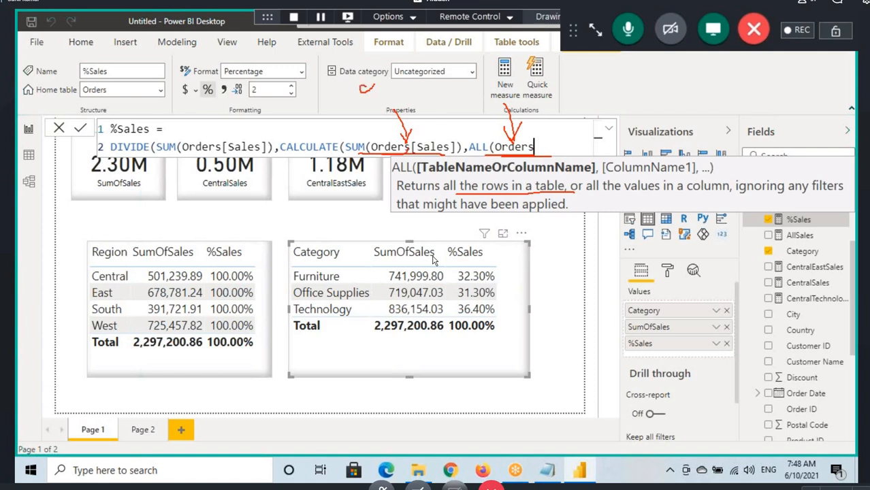
{"action": "mouse_move", "coordinate": [378, 83]}
{"action": "left_mouse_down"}
{"action": "mouse_move", "coordinate": [361, 113]}
{"action": "mouse_move", "coordinate": [427, 99]}
{"action": "left_mouse_up"}
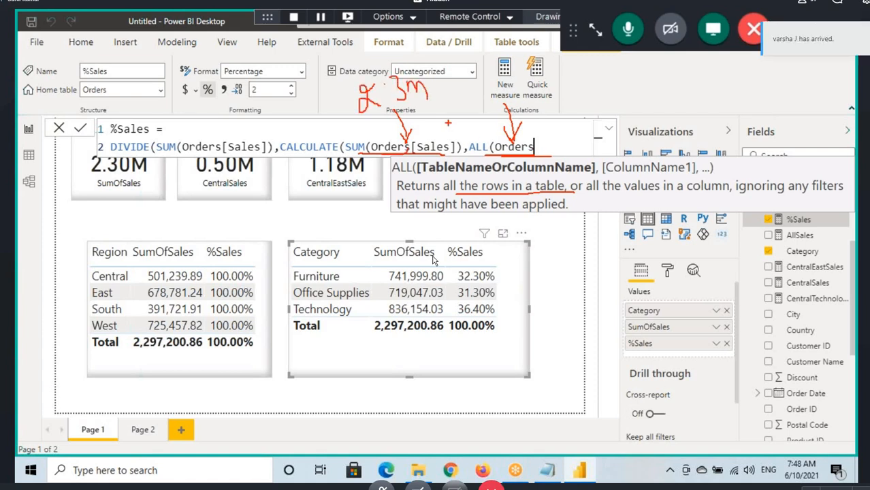
{"action": "mouse_move", "coordinate": [279, 155]}
{"action": "left_mouse_down"}
{"action": "mouse_move", "coordinate": [470, 160]}
{"action": "mouse_move", "coordinate": [264, 136]}
{"action": "mouse_move", "coordinate": [292, 155]}
{"action": "left_mouse_up"}
{"action": "left_click_drag", "start_coordinate": [71, 280], "coordinate": [115, 280]}
{"action": "left_click_drag", "start_coordinate": [285, 281], "coordinate": [327, 281]}
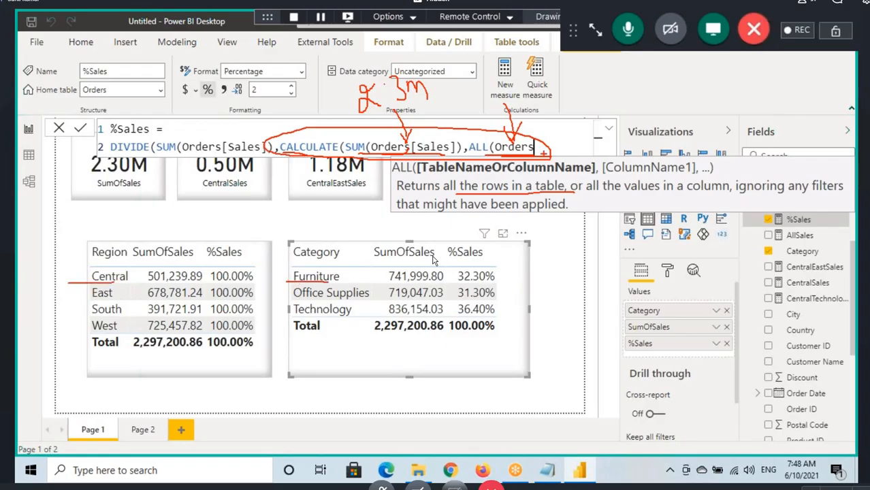
{"action": "key", "text": "Escape"}
Step: Complete the %Sales formula by closing the ALL, CALCULATE and DIVIDE parentheses after Orders
{"action": "type", "text": "))"}
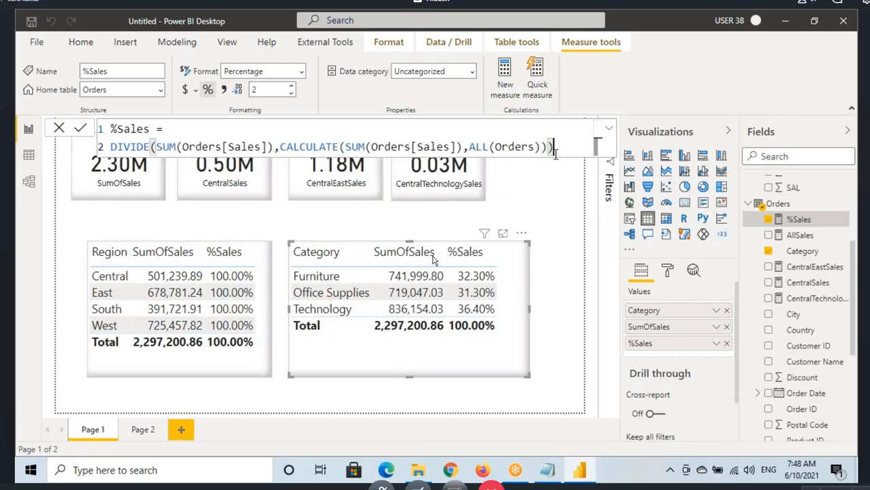
{"action": "left_click", "coordinate": [555, 154]}
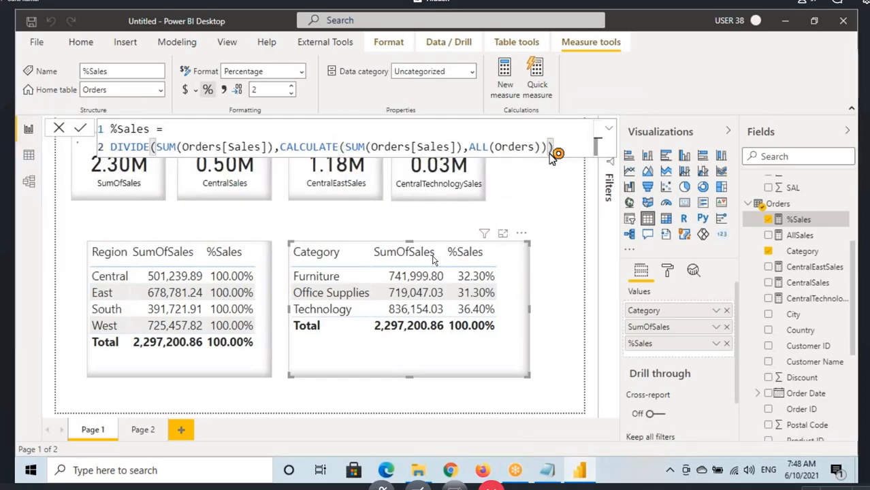
Step: Commit the %Sales measure formula and highlight its ALL(Orders) argument
{"action": "key", "text": "Return"}
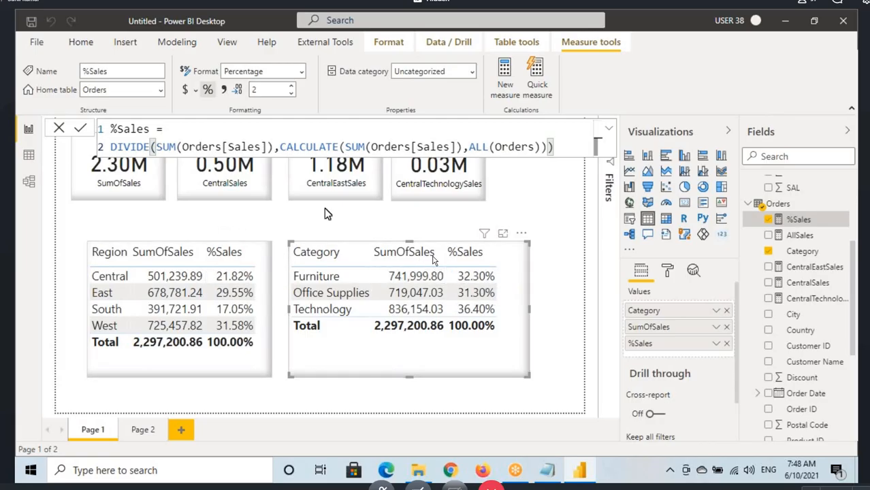
{"action": "left_click", "coordinate": [469, 146]}
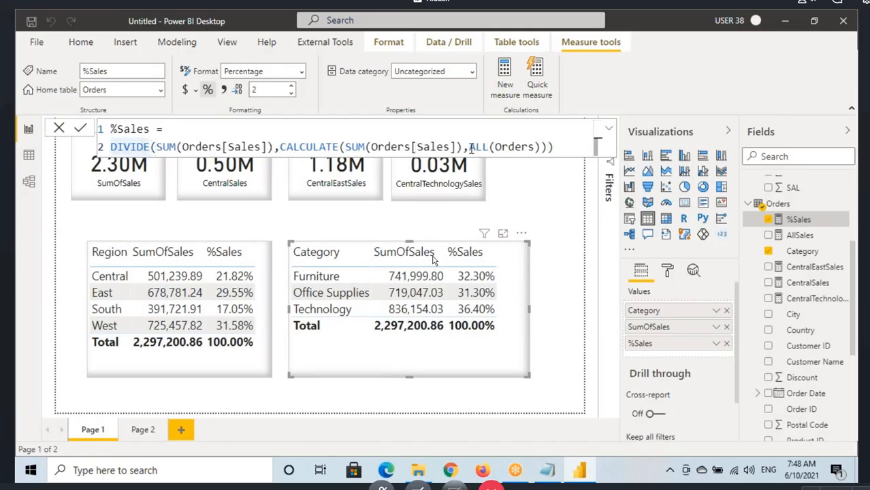
{"action": "left_click_drag", "start_coordinate": [468, 146], "coordinate": [541, 146]}
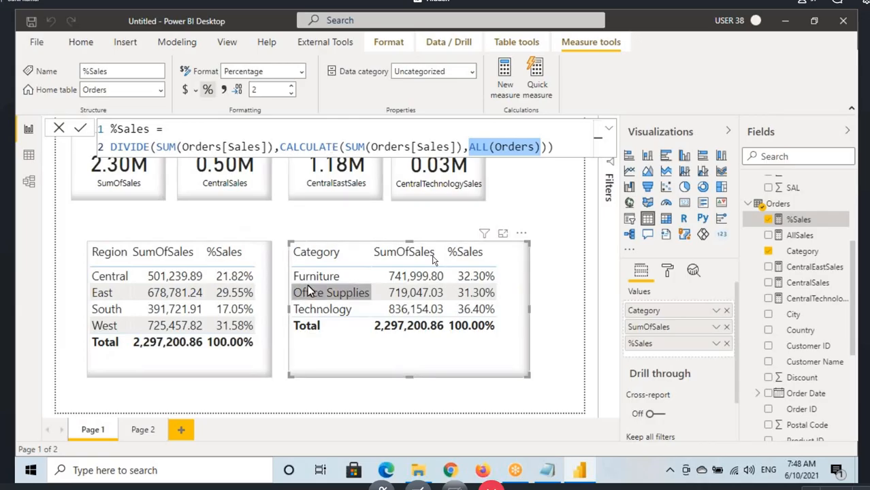
{"action": "left_click", "coordinate": [518, 147]}
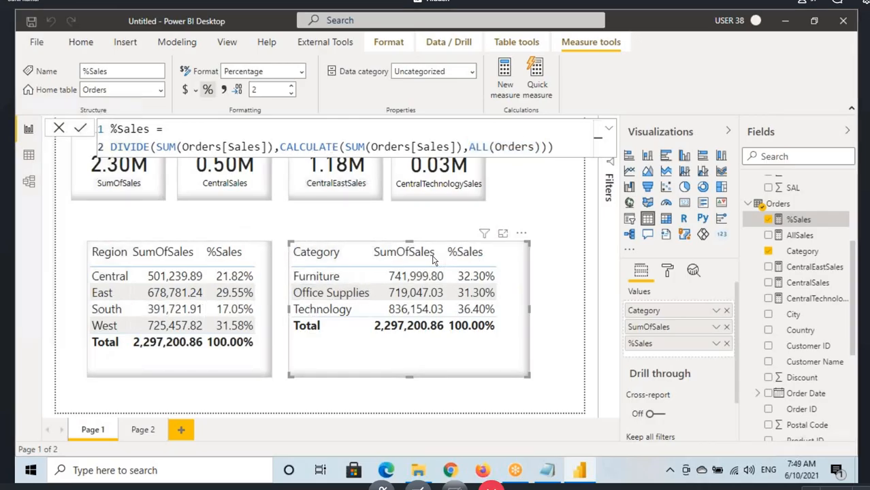
Step: Annotate the formula's SUM numerator and CALCULATE with ALL(Orders) denominator against the Central and Furniture rows, and clear the markings
{"action": "left_click_drag", "start_coordinate": [278, 141], "coordinate": [576, 156]}
{"action": "mouse_move", "coordinate": [374, 157]}
{"action": "left_mouse_down"}
{"action": "mouse_move", "coordinate": [534, 149]}
{"action": "mouse_move", "coordinate": [500, 160]}
{"action": "left_mouse_up"}
{"action": "left_click_drag", "start_coordinate": [156, 150], "coordinate": [237, 157]}
{"action": "mouse_move", "coordinate": [59, 278]}
{"action": "left_mouse_down"}
{"action": "mouse_move", "coordinate": [85, 277]}
{"action": "mouse_move", "coordinate": [74, 288]}
{"action": "mouse_move", "coordinate": [127, 267]}
{"action": "mouse_move", "coordinate": [72, 274]}
{"action": "left_mouse_up"}
{"action": "left_click_drag", "start_coordinate": [85, 278], "coordinate": [134, 278]}
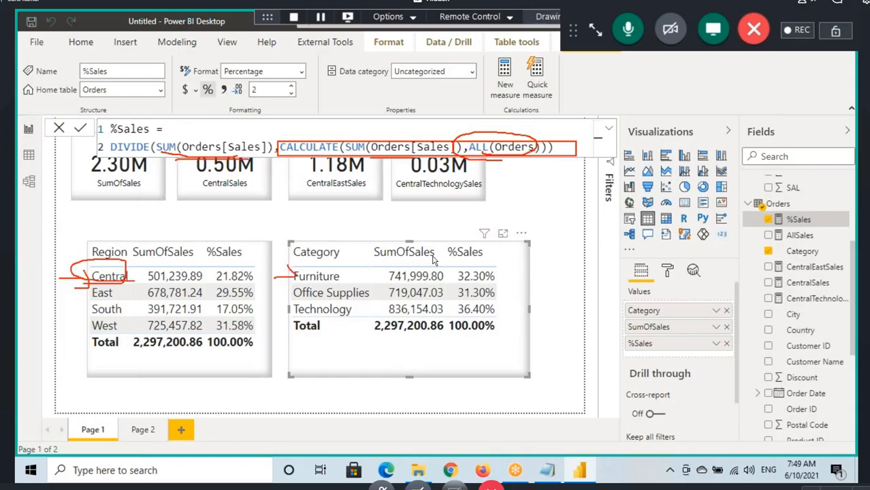
{"action": "left_click_drag", "start_coordinate": [296, 275], "coordinate": [276, 288]}
{"action": "key", "text": "Escape"}
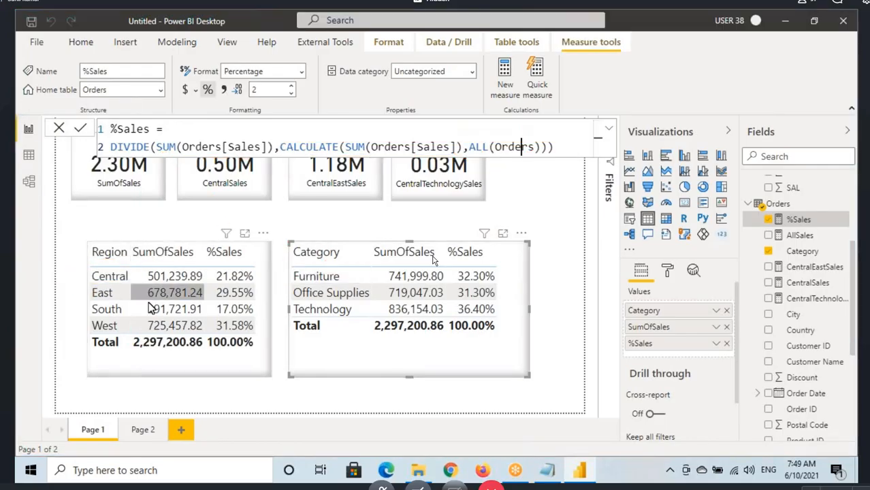
Step: Add a new report page with an enlarged table visual showing Sub-Category and SumOfSales
{"action": "left_click", "coordinate": [181, 429]}
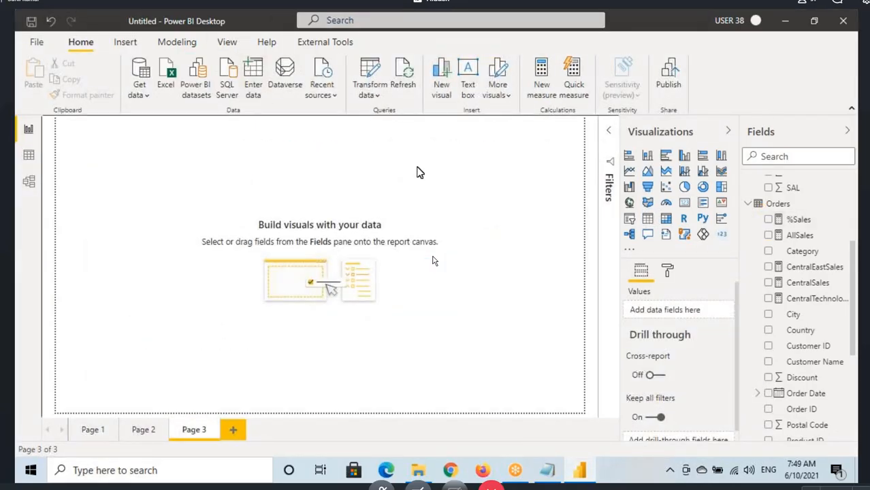
{"action": "left_click", "coordinate": [647, 217]}
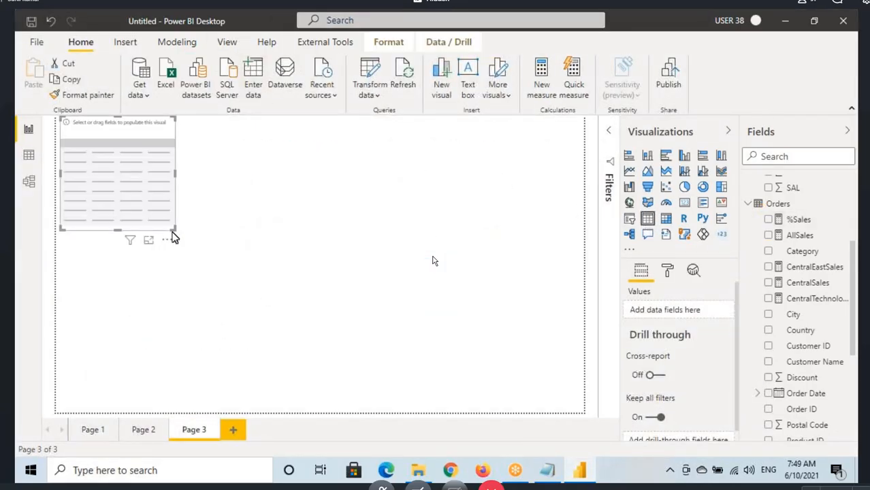
{"action": "left_click_drag", "start_coordinate": [173, 237], "coordinate": [248, 387]}
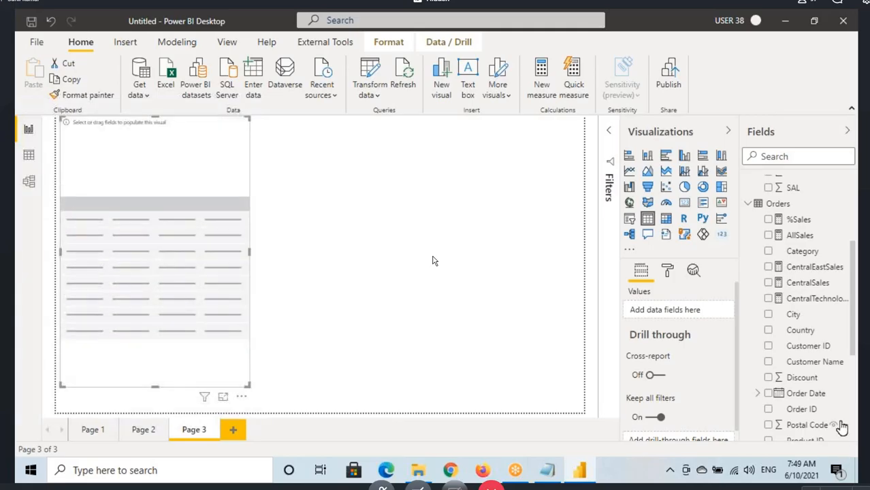
{"action": "scroll", "coordinate": [841, 425], "scroll_direction": "down", "scroll_amount": 3}
{"action": "left_click_drag", "start_coordinate": [824, 421], "coordinate": [210, 302]}
{"action": "left_click_drag", "start_coordinate": [807, 433], "coordinate": [177, 238]}
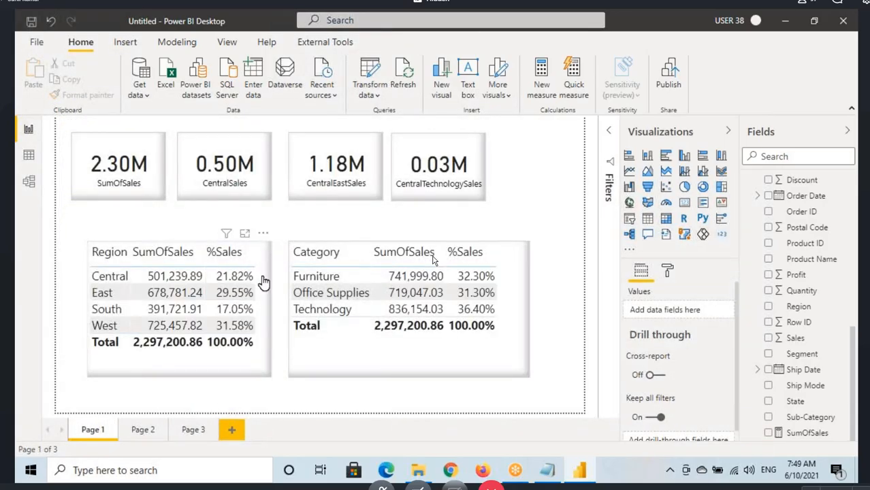
Step: Copy the Region table's formatting from Page 1 onto the Sub-Category table, and widen and reposition that table
{"action": "left_click", "coordinate": [264, 283]}
{"action": "left_click", "coordinate": [83, 95]}
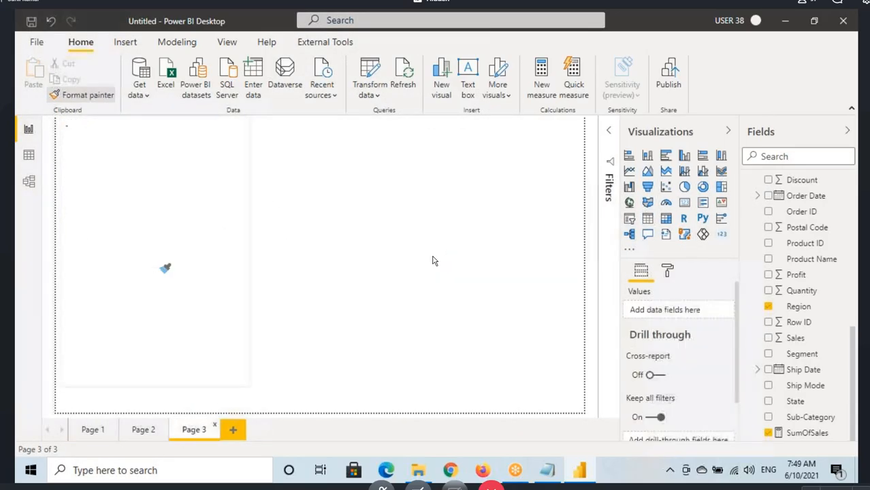
{"action": "left_click", "coordinate": [192, 224]}
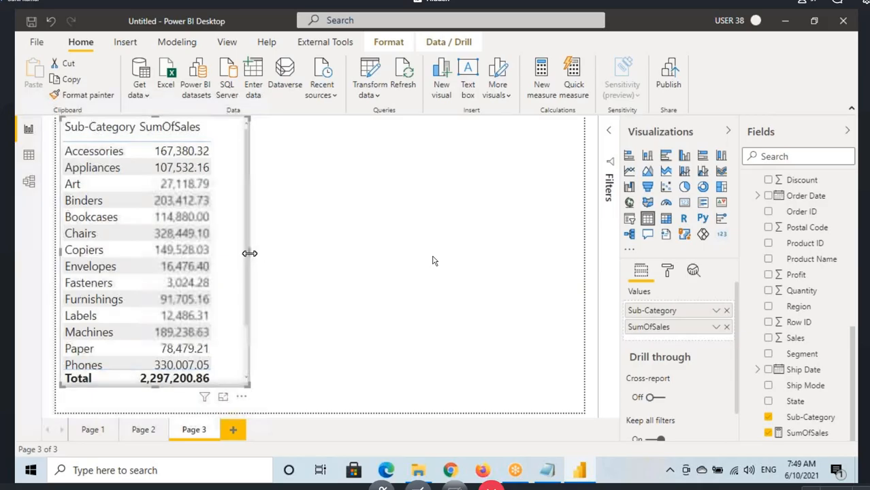
{"action": "left_click_drag", "start_coordinate": [250, 253], "coordinate": [329, 265]}
{"action": "left_click_drag", "start_coordinate": [253, 194], "coordinate": [262, 210]}
Step: Open the %Sales measure formula and mark its numerator and ALL(Orders) denominator against the Appliances row, clearing the markings at the end
{"action": "scroll", "coordinate": [793, 255], "scroll_direction": "up", "scroll_amount": 2}
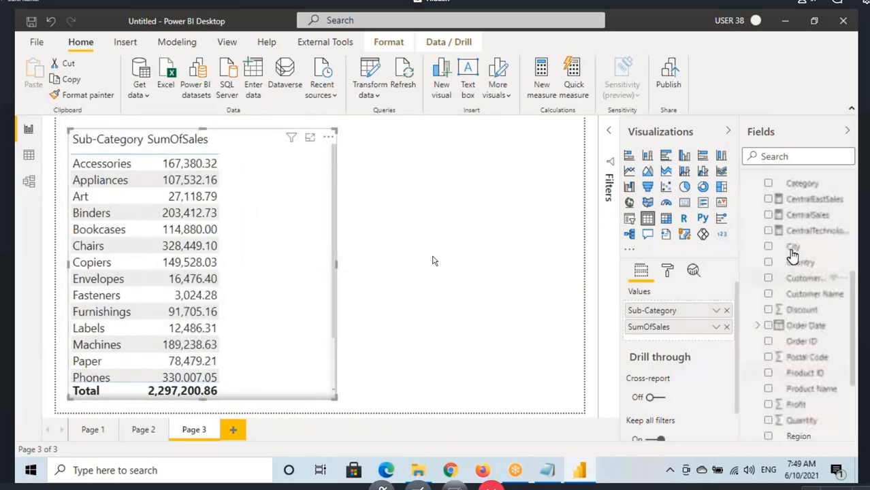
{"action": "scroll", "coordinate": [795, 279], "scroll_direction": "up", "scroll_amount": 3}
{"action": "left_click", "coordinate": [796, 286]}
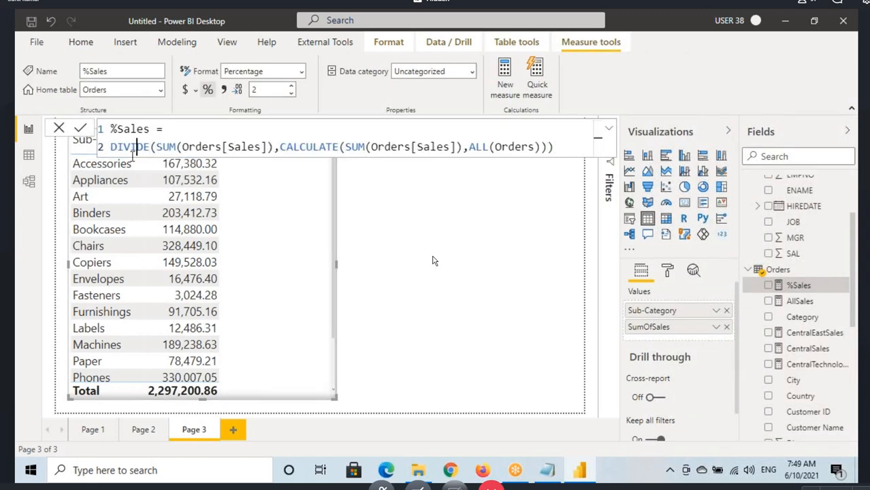
{"action": "key", "text": "ctrl+a"}
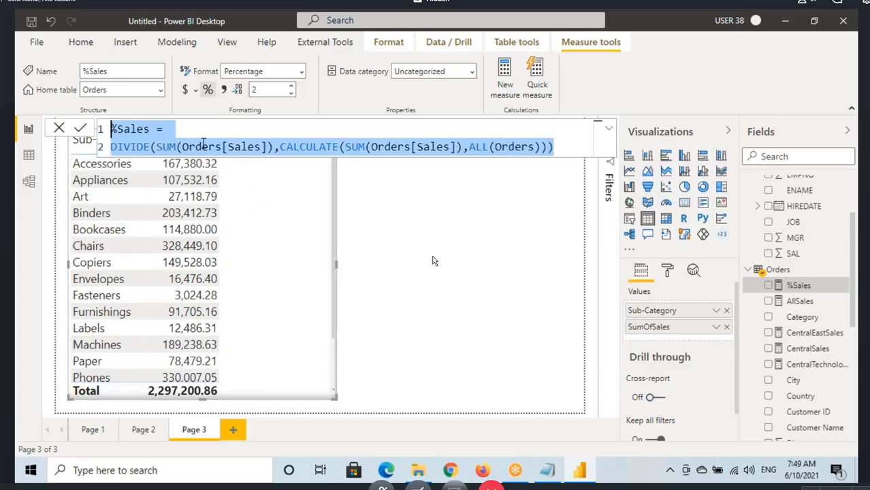
{"action": "left_click", "coordinate": [206, 147]}
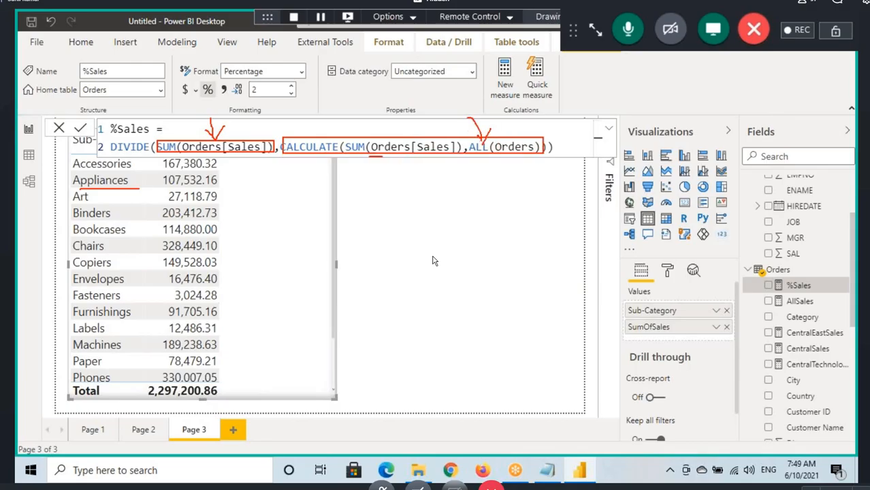
{"action": "key", "text": "Escape"}
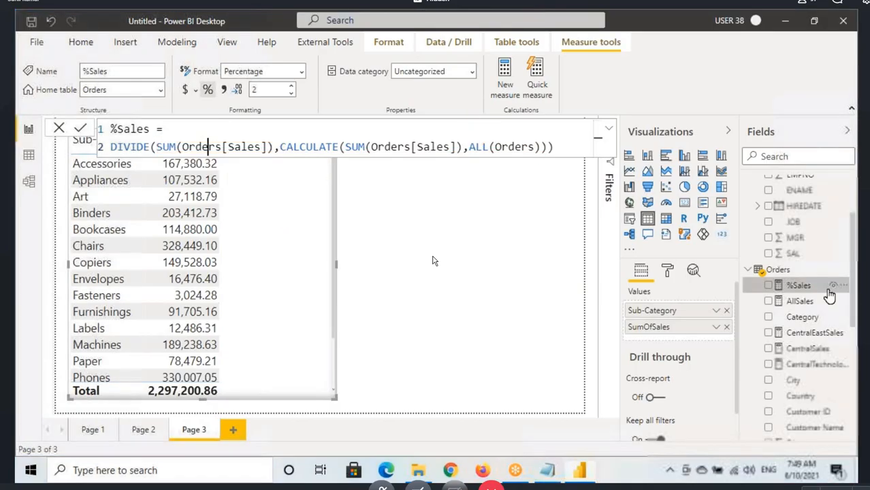
Step: Add the %Sales measure to the Sub-Category table and reposition the table on the page
{"action": "left_click_drag", "start_coordinate": [260, 269], "coordinate": [269, 290]}
{"action": "left_click_drag", "start_coordinate": [808, 291], "coordinate": [231, 238]}
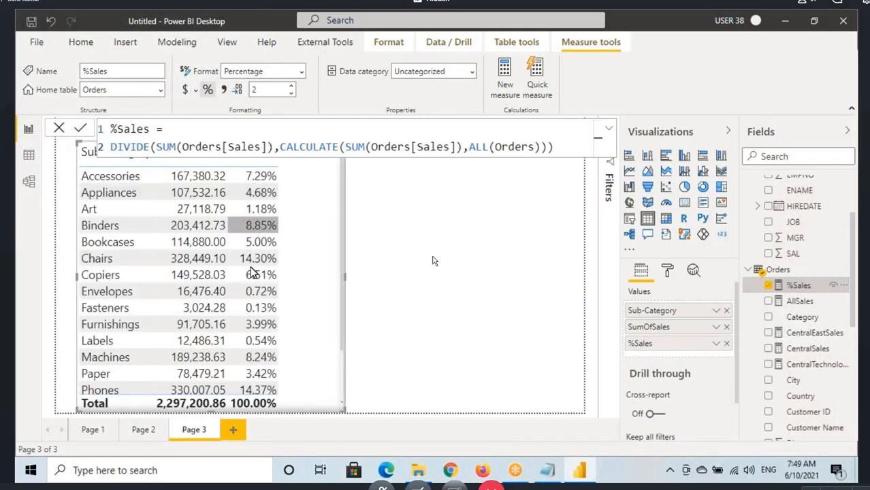
{"action": "left_click", "coordinate": [500, 279]}
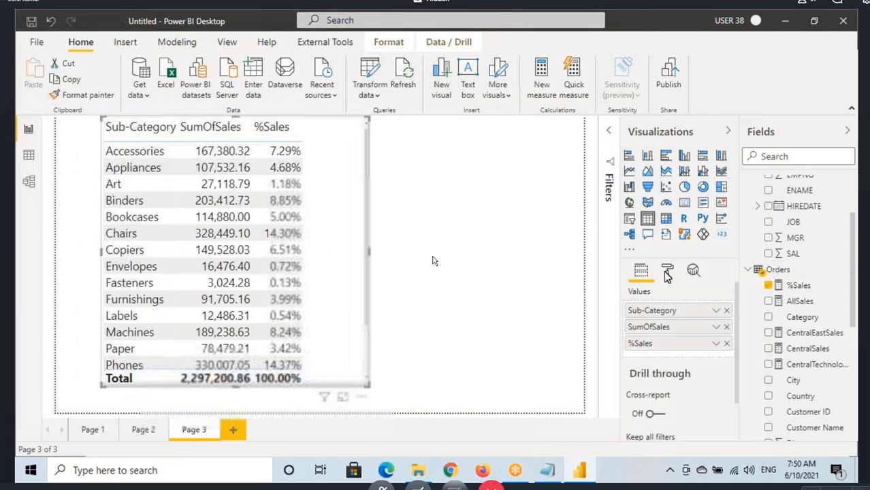
Step: Set the Sub-Category table's grid text size to 17 pt
{"action": "left_click", "coordinate": [667, 272]}
{"action": "scroll", "coordinate": [674, 333], "scroll_direction": "down", "scroll_amount": 5}
{"action": "scroll", "coordinate": [660, 347], "scroll_direction": "up", "scroll_amount": 2}
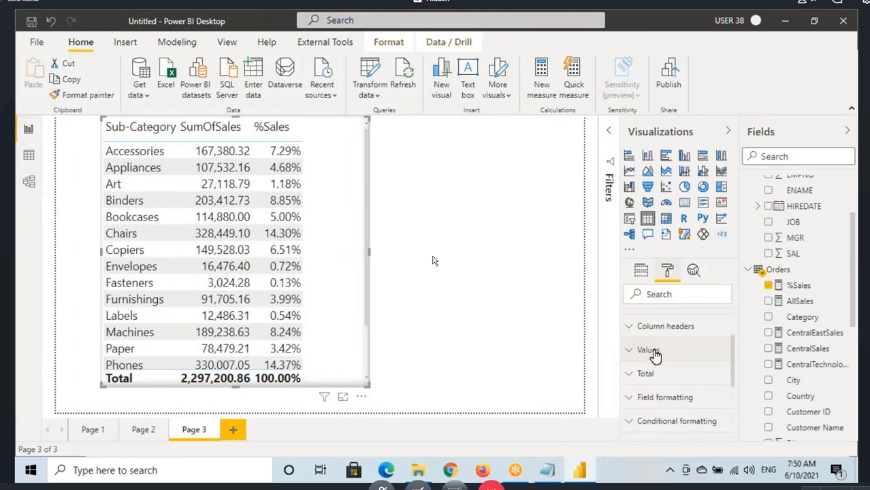
{"action": "left_click", "coordinate": [798, 285]}
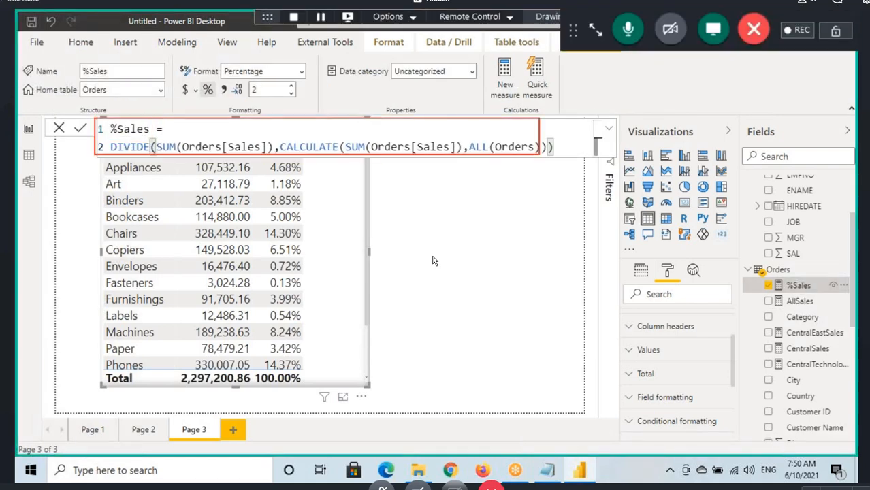
{"action": "scroll", "coordinate": [658, 359], "scroll_direction": "up", "scroll_amount": 3}
{"action": "left_click", "coordinate": [658, 362]}
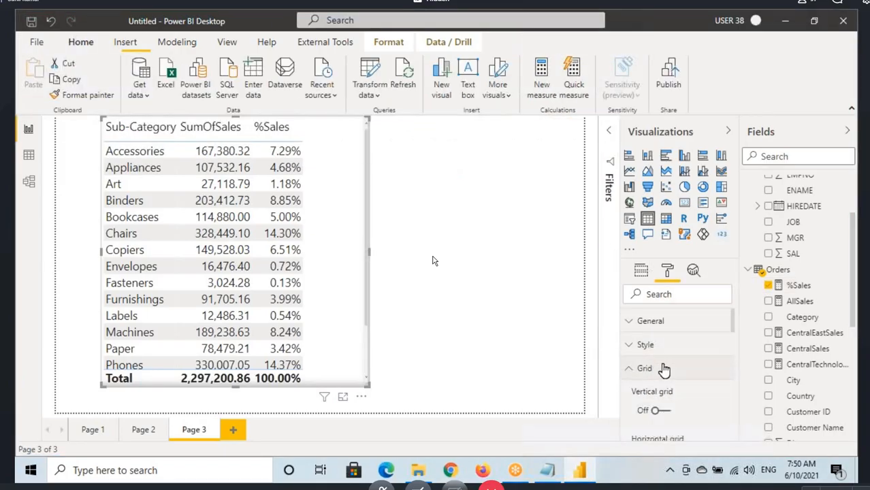
{"action": "scroll", "coordinate": [659, 375], "scroll_direction": "down", "scroll_amount": 5}
{"action": "scroll", "coordinate": [657, 405], "scroll_direction": "down", "scroll_amount": 2}
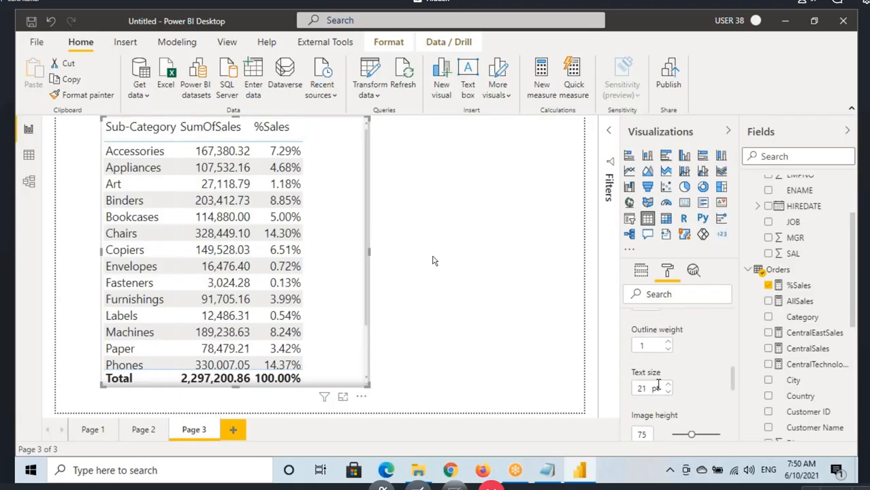
{"action": "left_click", "coordinate": [667, 392]}
{"action": "left_click", "coordinate": [667, 393]}
{"action": "left_click", "coordinate": [667, 393]}
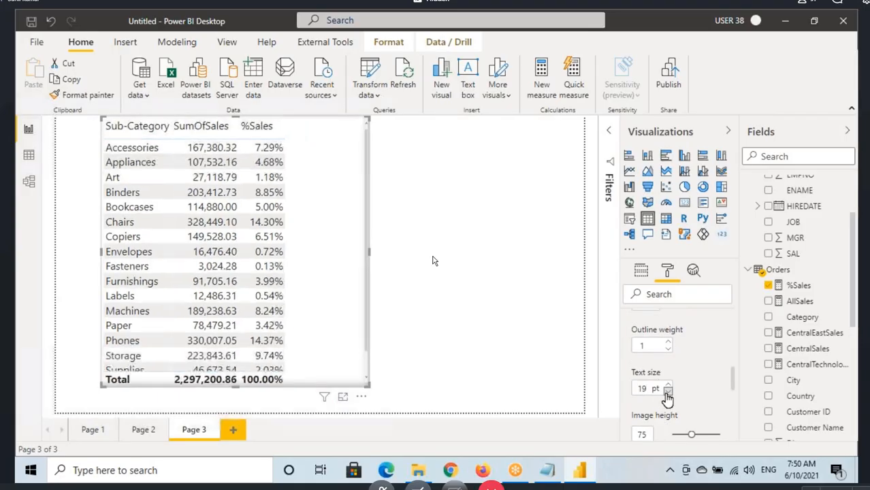
{"action": "left_click", "coordinate": [666, 393]}
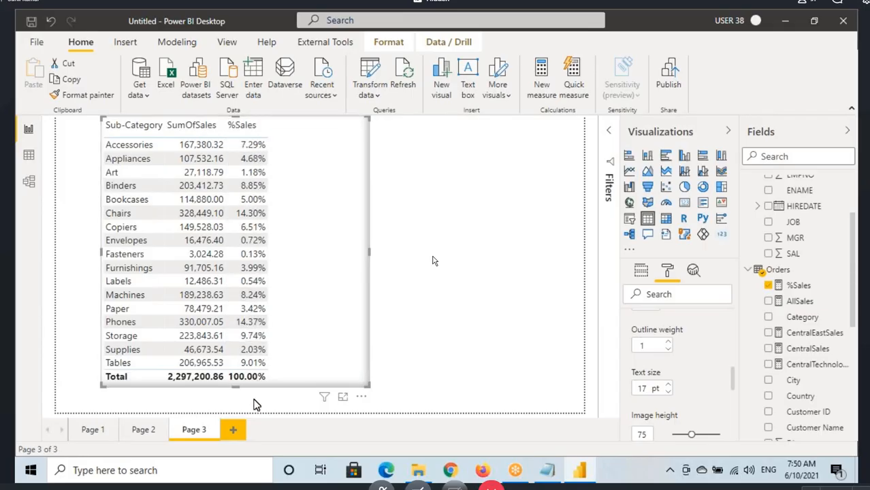
Step: Copy the Sub-Category table's formatting from Page 3 onto the Region and Category tables on Page 1
{"action": "left_click", "coordinate": [142, 430]}
{"action": "left_click", "coordinate": [95, 431]}
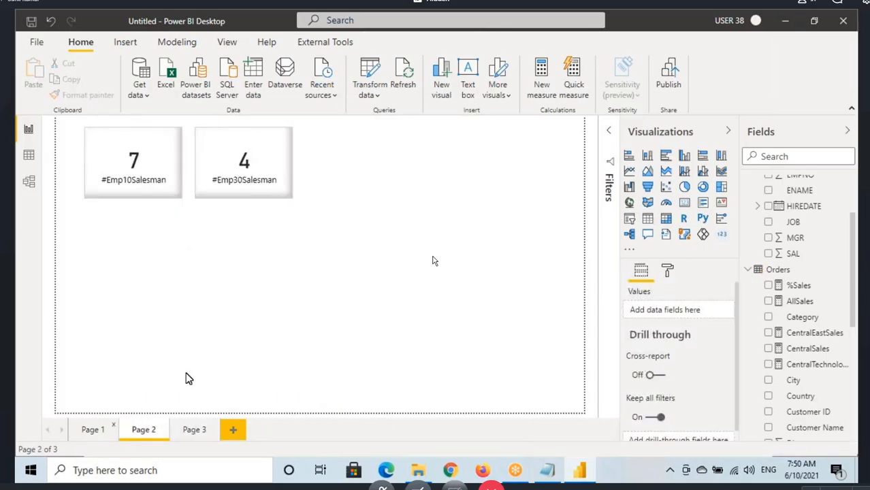
{"action": "left_click", "coordinate": [187, 427]}
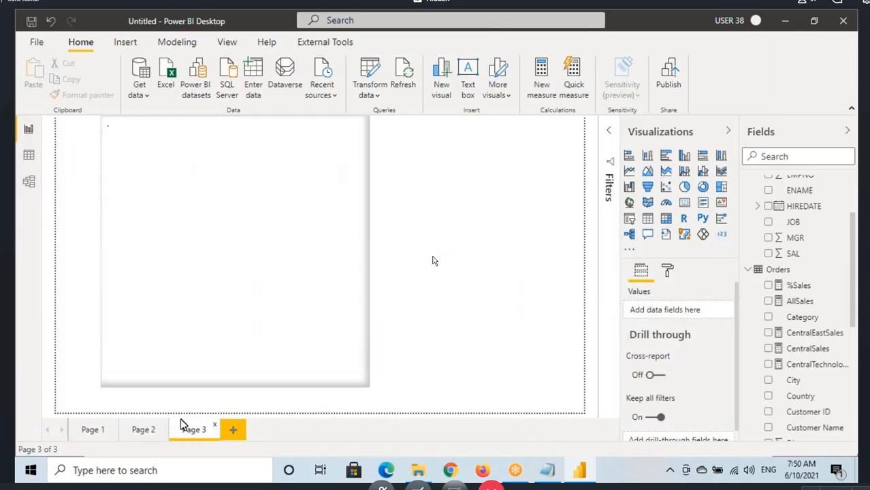
{"action": "left_click", "coordinate": [80, 94]}
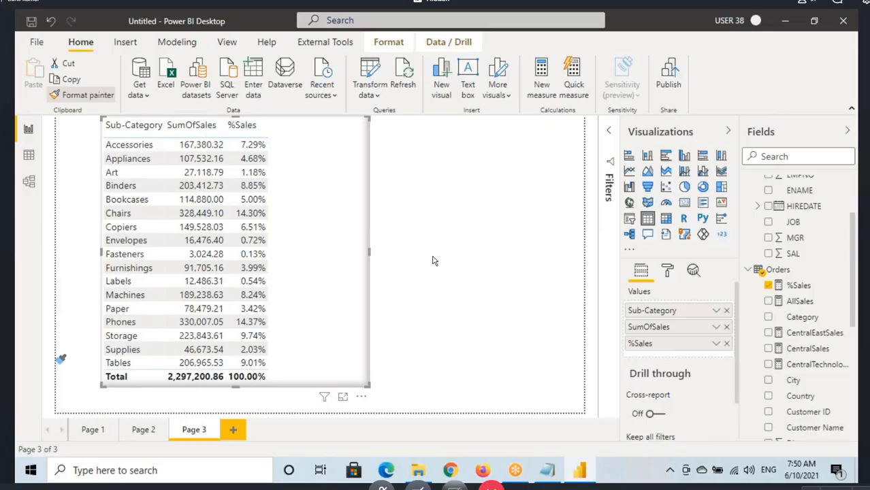
{"action": "left_click", "coordinate": [76, 430]}
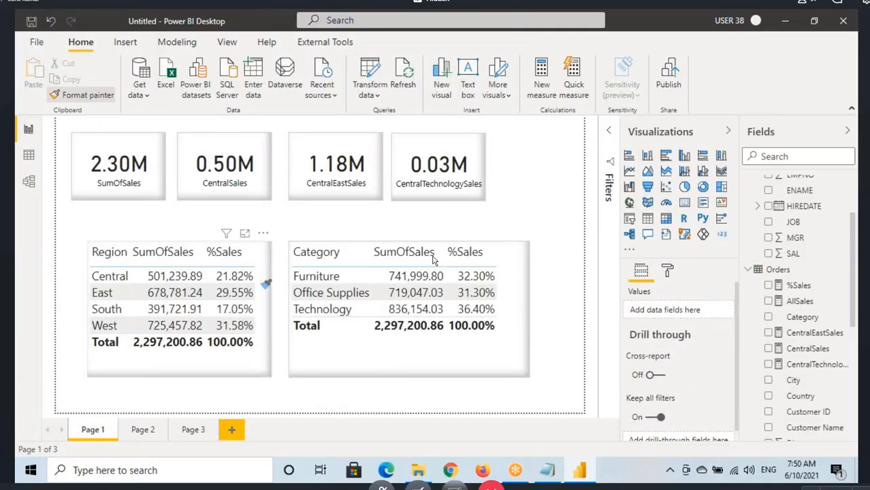
{"action": "left_click", "coordinate": [265, 282]}
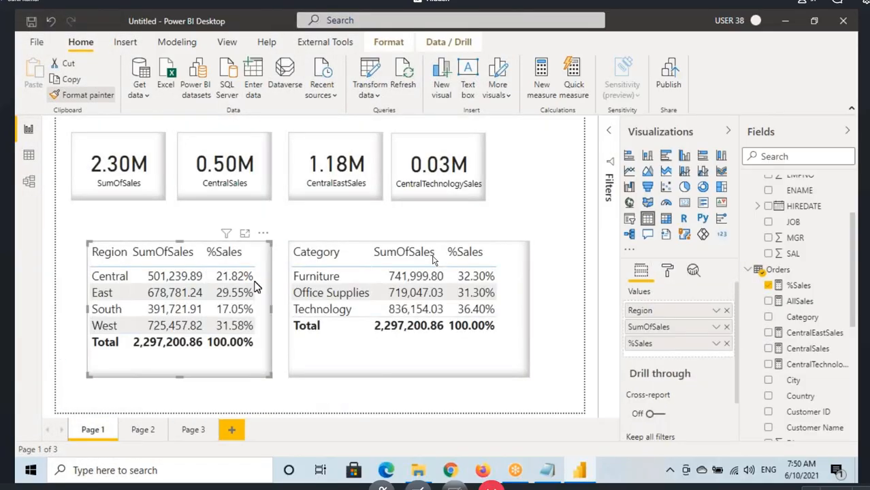
{"action": "left_click", "coordinate": [341, 349]}
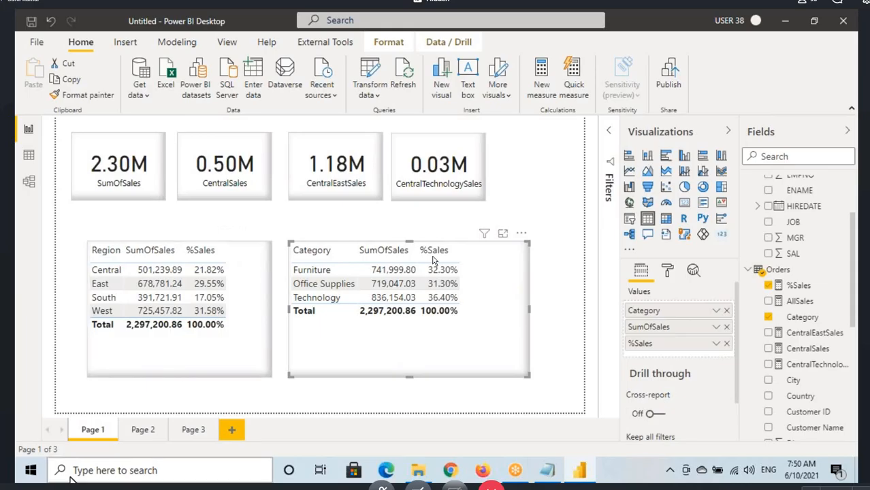
Step: Move the Category table away from the Region table and widen the Region table
{"action": "left_click", "coordinate": [248, 292]}
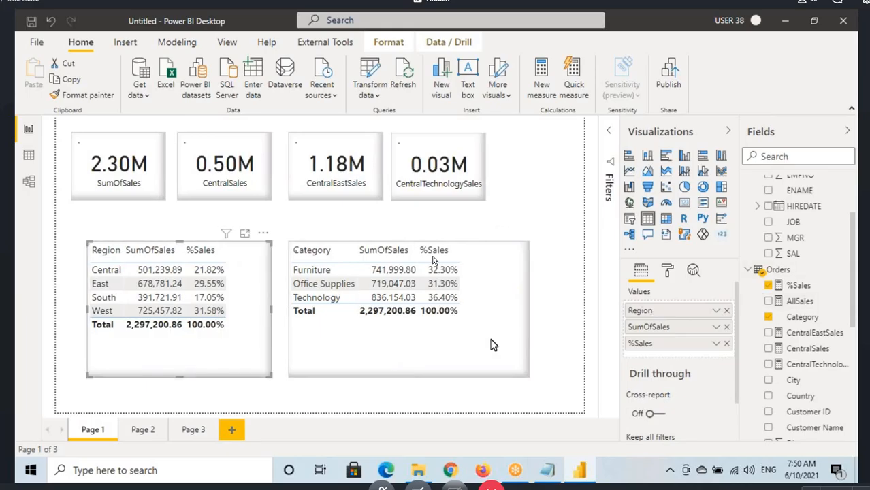
{"action": "left_click", "coordinate": [343, 334]}
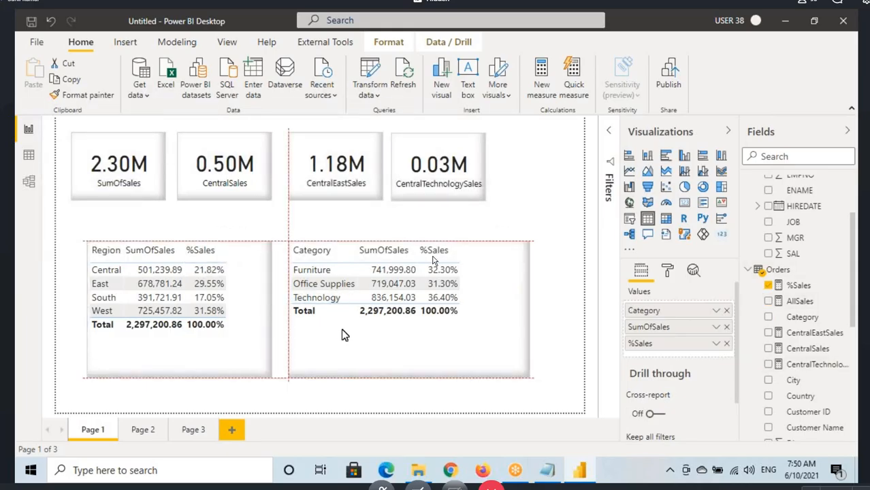
{"action": "left_click_drag", "start_coordinate": [239, 301], "coordinate": [283, 319]}
Step: Add the Sales field to the Region table on Page 1 and check its aggregation options
{"action": "scroll", "coordinate": [835, 414], "scroll_direction": "down", "scroll_amount": 5}
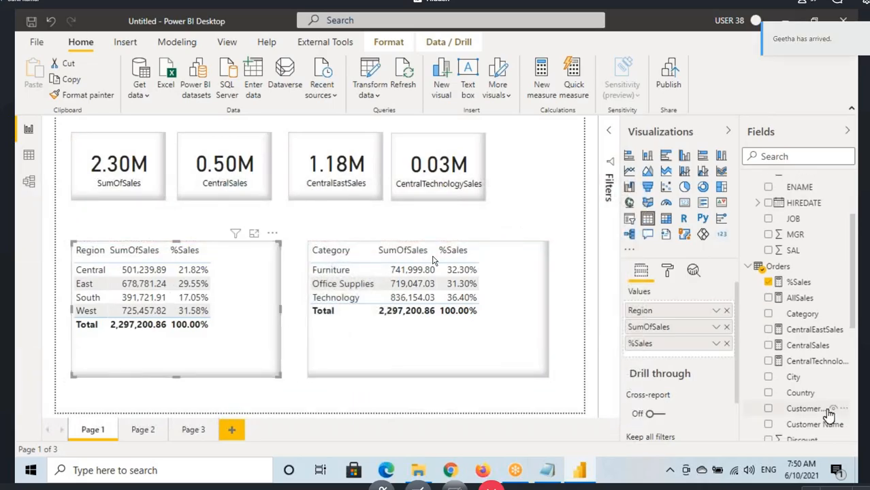
{"action": "left_click_drag", "start_coordinate": [795, 338], "coordinate": [243, 305]}
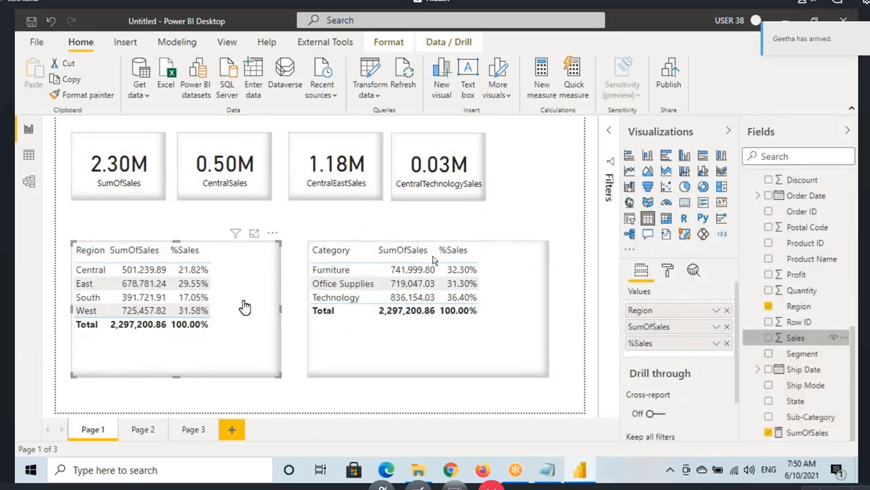
{"action": "left_click", "coordinate": [715, 359]}
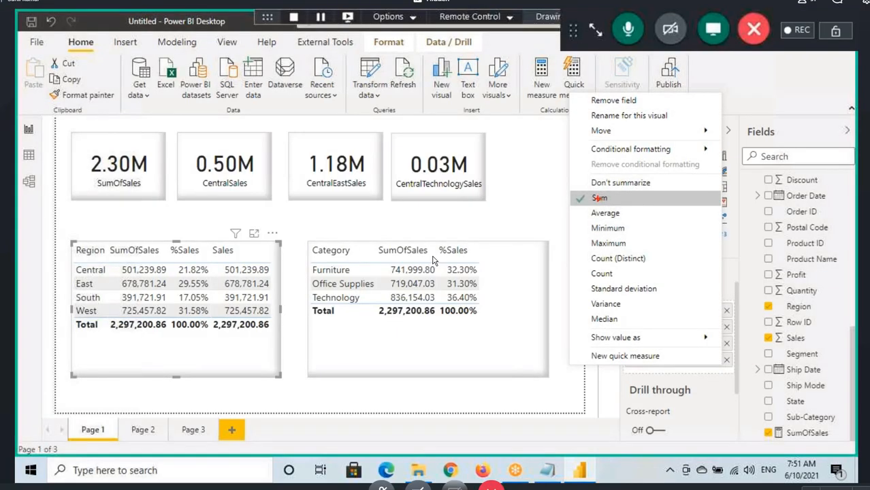
{"action": "mouse_move", "coordinate": [567, 192]}
{"action": "left_mouse_down"}
{"action": "mouse_move", "coordinate": [621, 205]}
{"action": "mouse_move", "coordinate": [273, 178]}
{"action": "mouse_move", "coordinate": [211, 261]}
{"action": "left_mouse_up"}
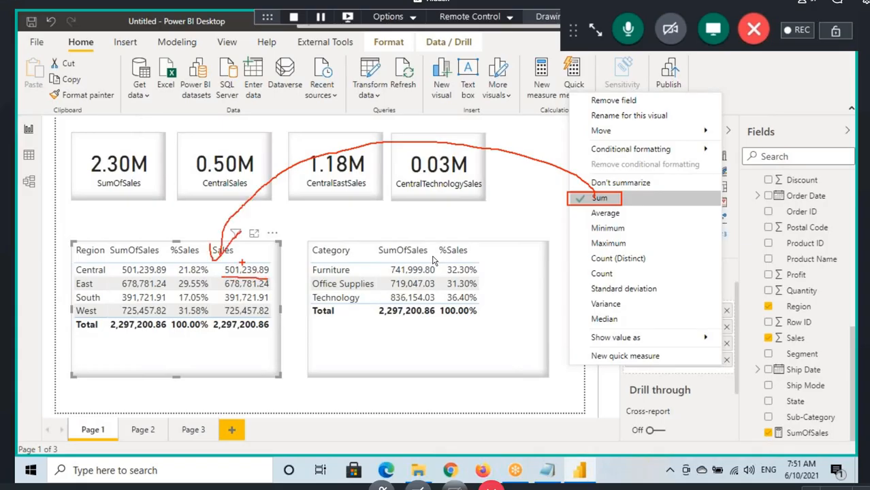
{"action": "key", "text": "Escape"}
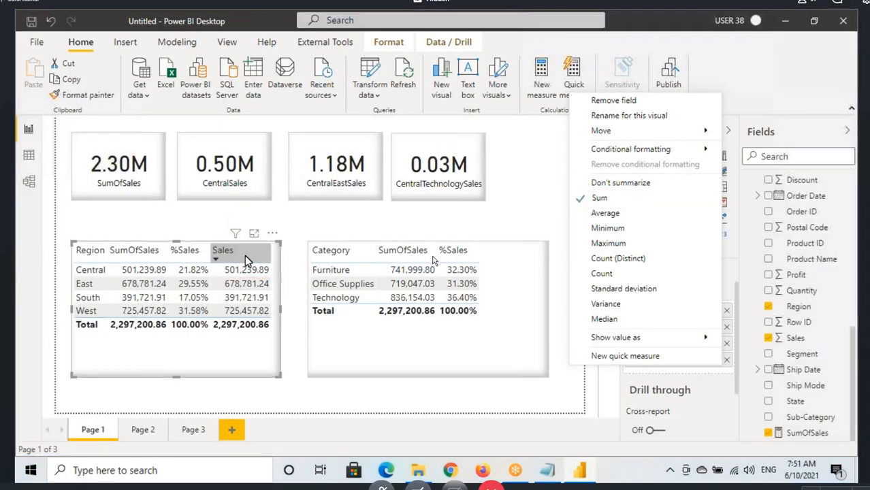
{"action": "left_click", "coordinate": [238, 359]}
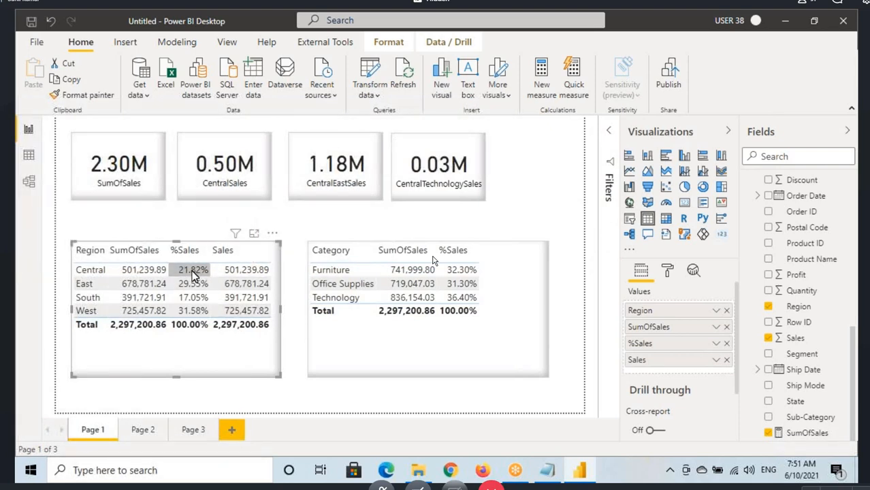
Step: Show the Sales column of the Region table as percent of grand total
{"action": "left_click", "coordinate": [716, 362]}
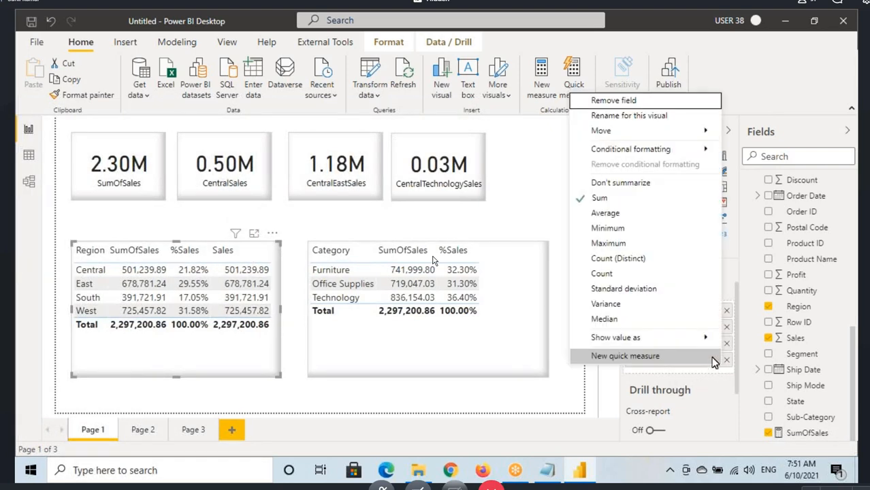
{"action": "mouse_move", "coordinate": [657, 341]}
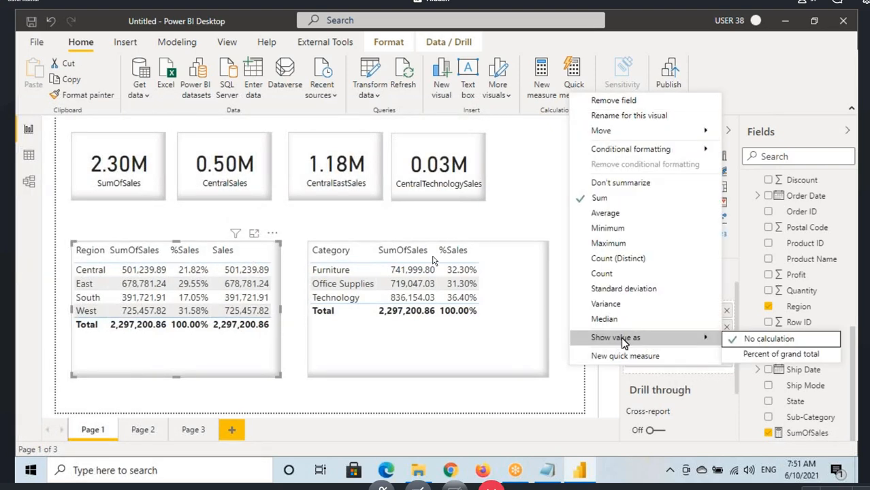
{"action": "key", "text": "ctrl+shift+d"}
{"action": "left_click_drag", "start_coordinate": [583, 330], "coordinate": [680, 348]}
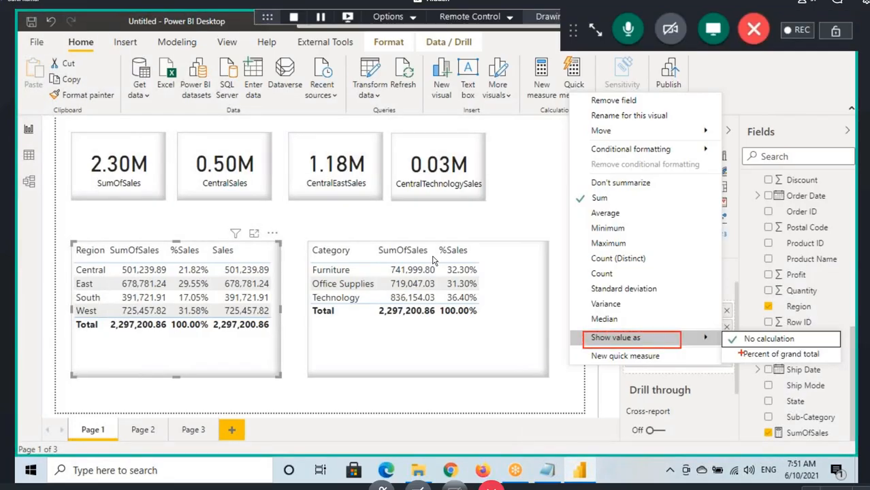
{"action": "left_click_drag", "start_coordinate": [798, 346], "coordinate": [735, 333]}
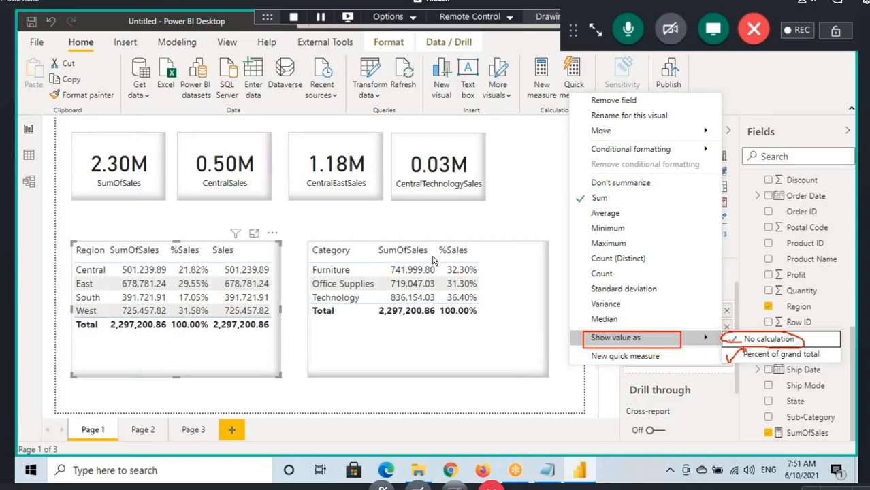
{"action": "left_click_drag", "start_coordinate": [742, 345], "coordinate": [829, 360]}
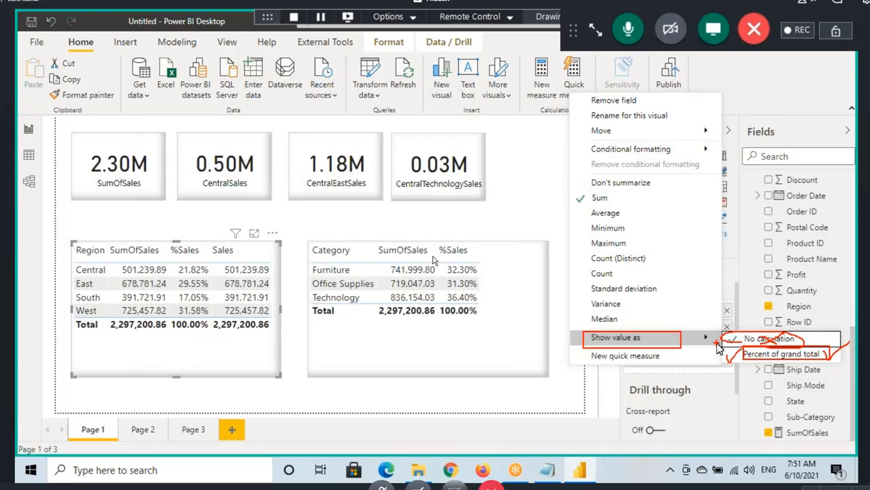
{"action": "key", "text": "Escape"}
{"action": "left_click", "coordinate": [751, 355]}
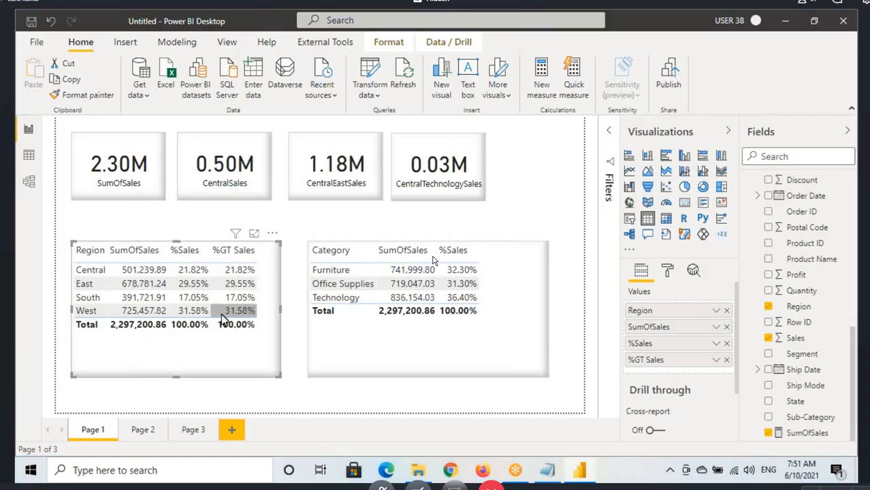
Step: Add the Sales field to the Category table and show it as percent of grand total
{"action": "left_click", "coordinate": [485, 259]}
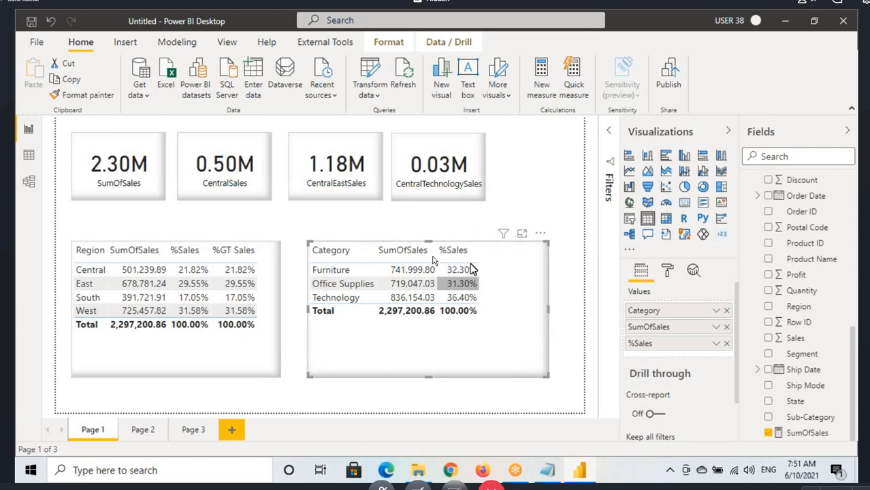
{"action": "left_click_drag", "start_coordinate": [795, 338], "coordinate": [501, 286]}
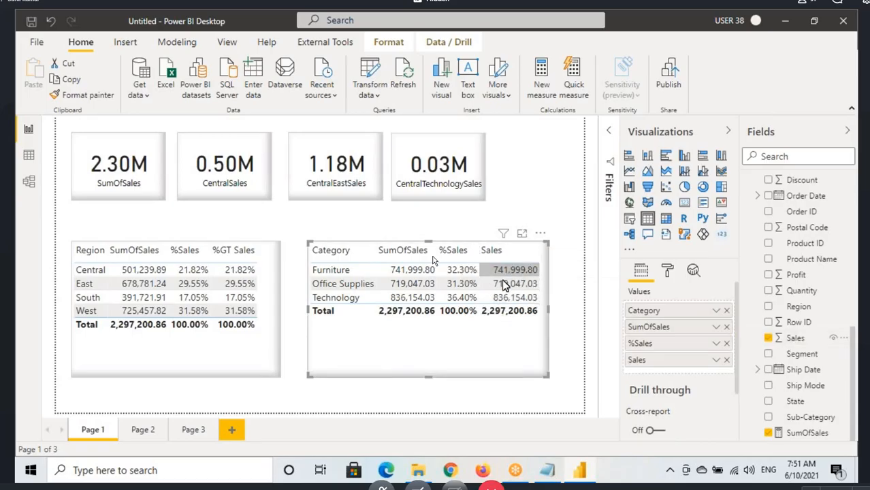
{"action": "left_click", "coordinate": [714, 362]}
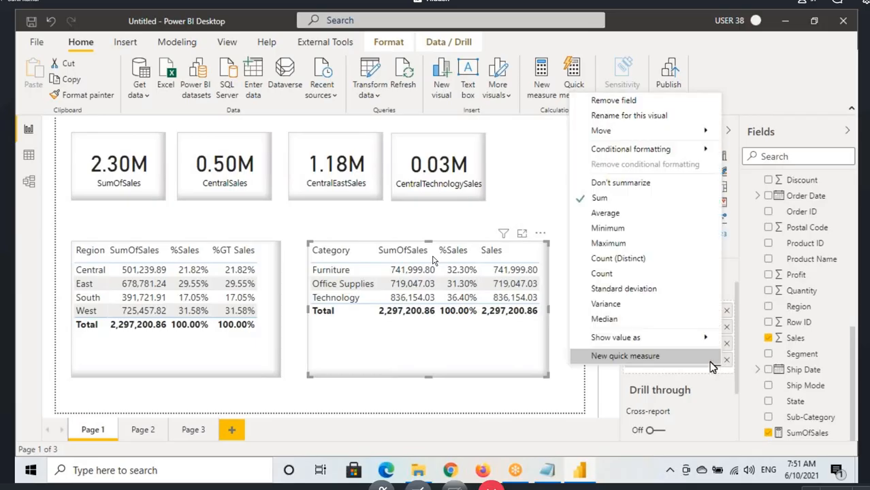
{"action": "mouse_move", "coordinate": [617, 339]}
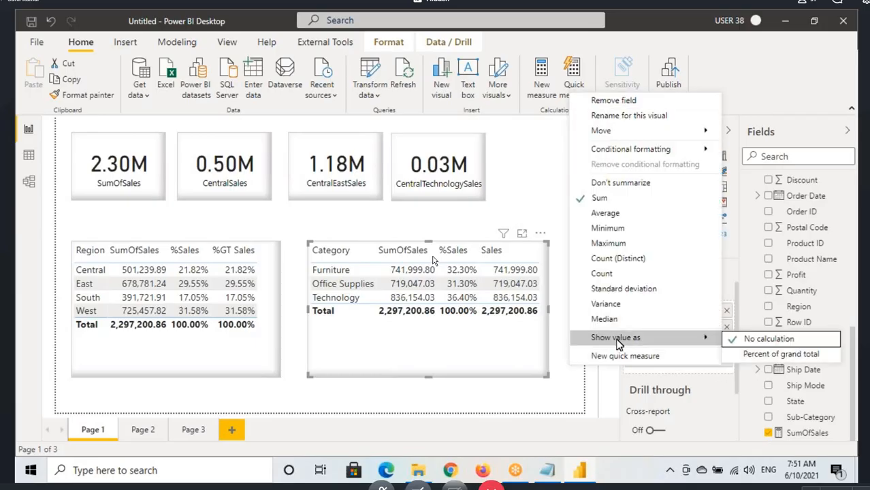
{"action": "left_click", "coordinate": [755, 355]}
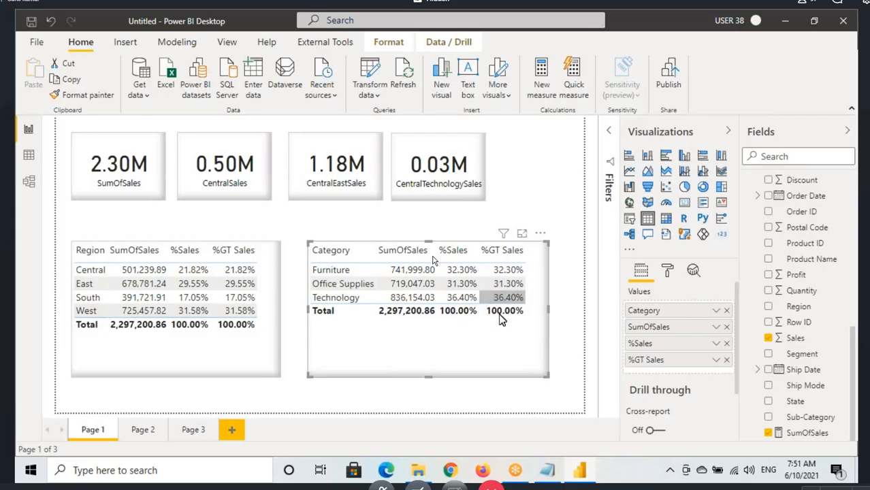
Step: Add the Sales field to the Sub-Category table on Page 3 and show it as percent of grand total
{"action": "left_click", "coordinate": [203, 430]}
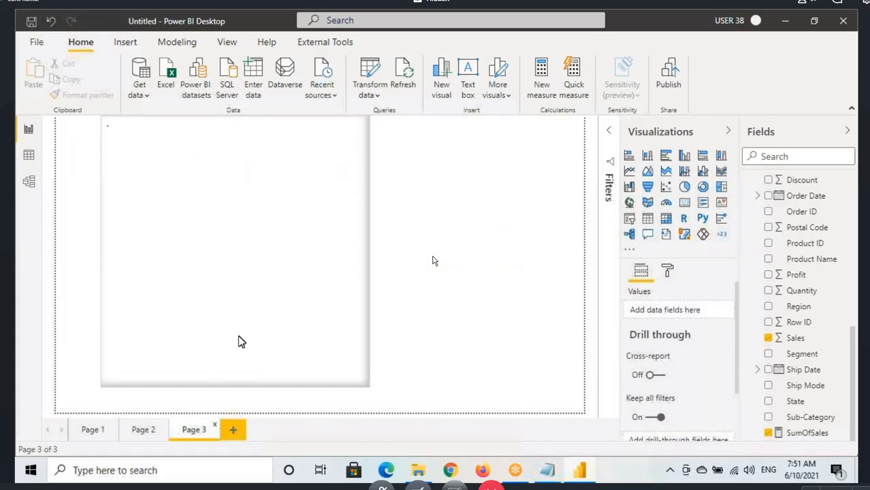
{"action": "left_click", "coordinate": [348, 204]}
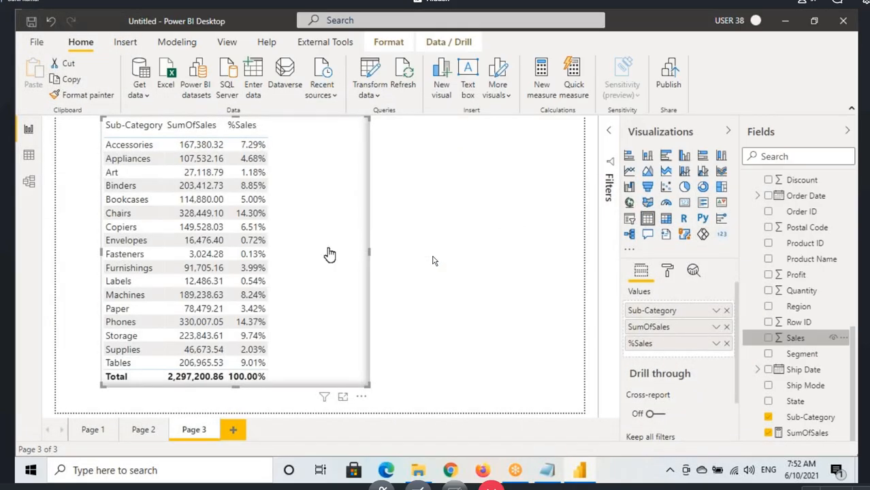
{"action": "left_click", "coordinate": [767, 338]}
{"action": "left_click", "coordinate": [716, 359]}
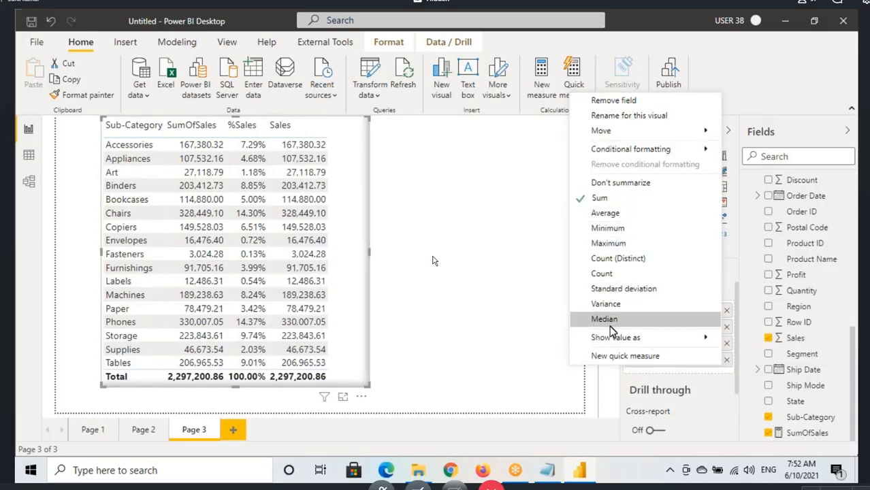
{"action": "mouse_move", "coordinate": [612, 338]}
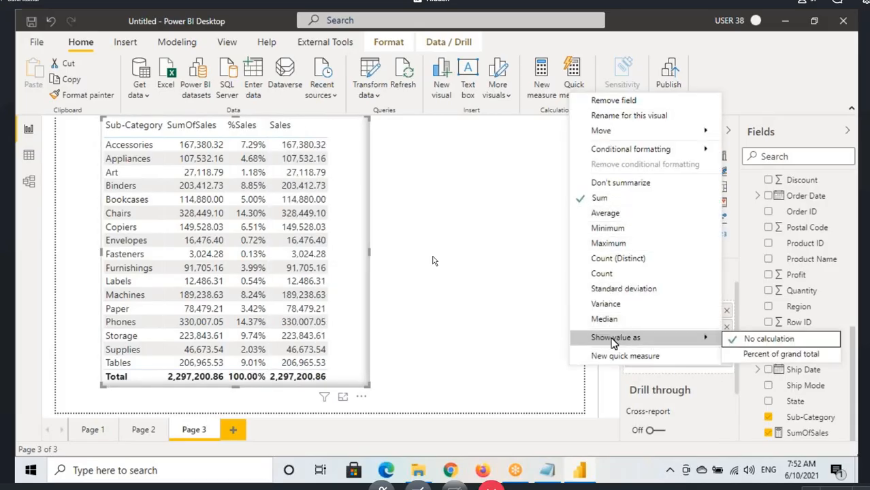
{"action": "left_click", "coordinate": [774, 357]}
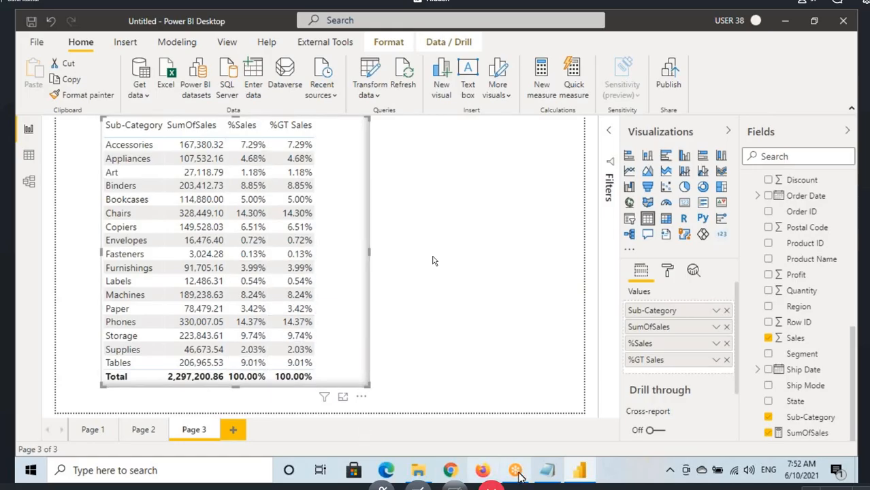
Step: Switch to the Notepad notes and write "TO ALL Function we can Pass either Table OR Column." below the ALL heading
{"action": "left_click", "coordinate": [542, 474]}
{"action": "left_click", "coordinate": [58, 294]}
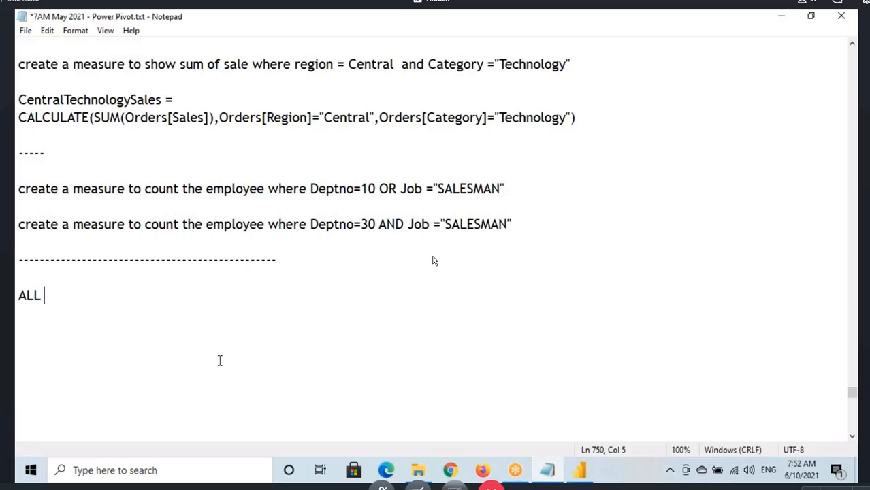
{"action": "key", "text": "Return"}
{"action": "key", "text": "Return"}
{"action": "type", "text": "TO ALL "}
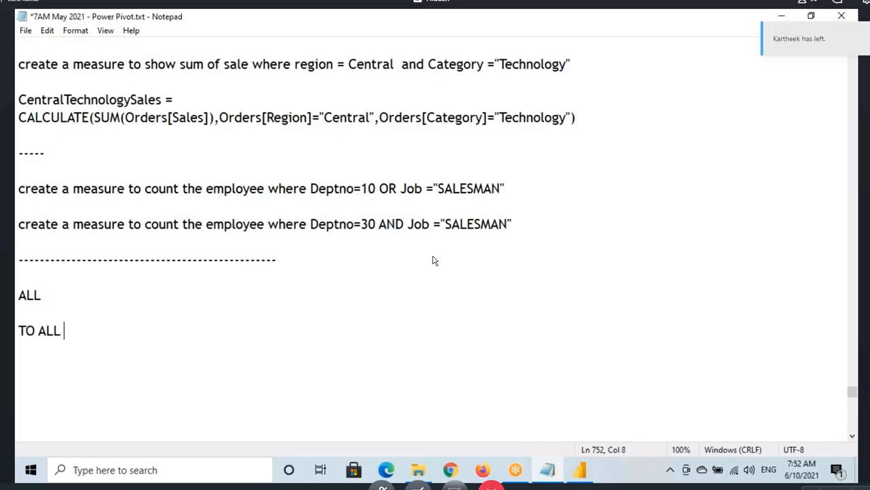
{"action": "type", "text": "Function w"}
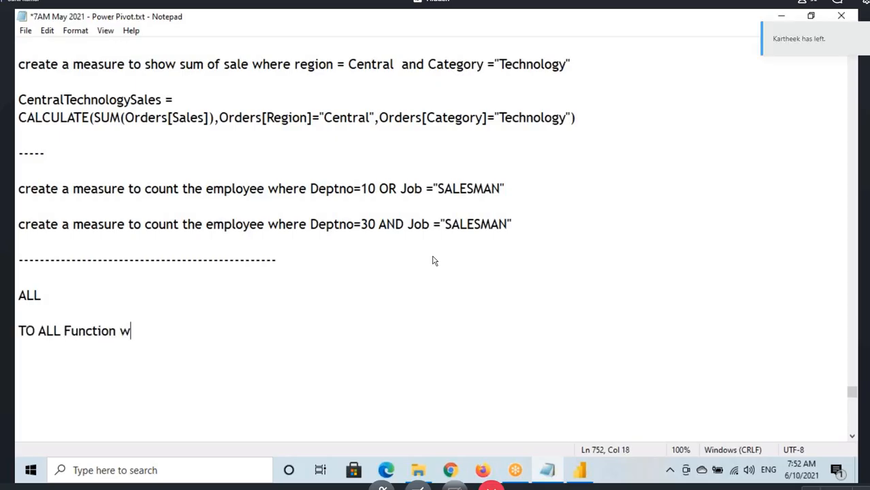
{"action": "type", "text": "e ca"}
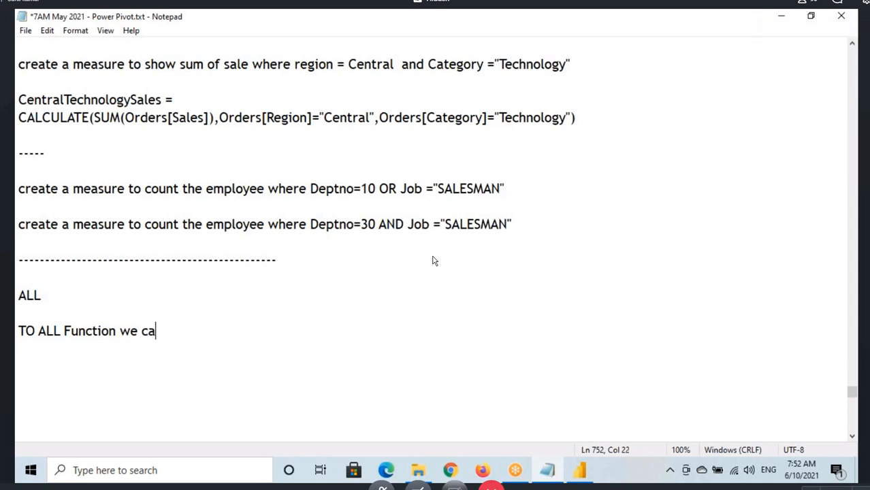
{"action": "type", "text": "n Pasd"}
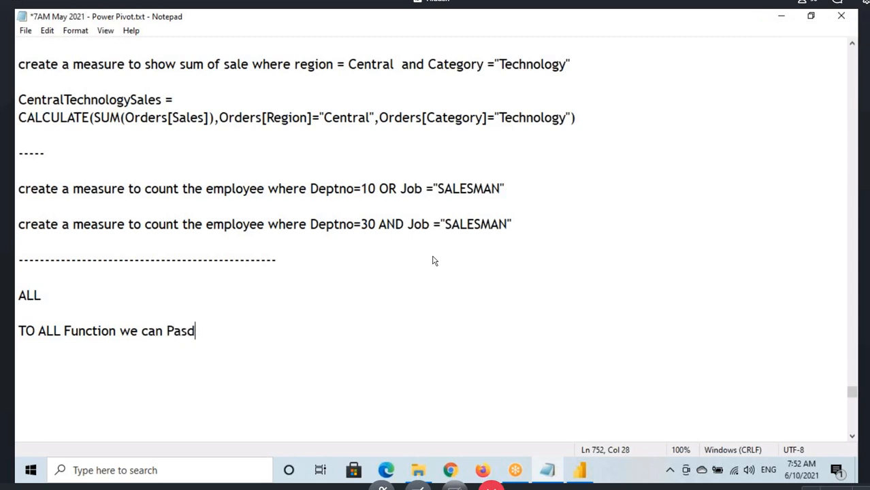
{"action": "key", "text": "BackSpace"}
{"action": "type", "text": "s either Table OR Co"}
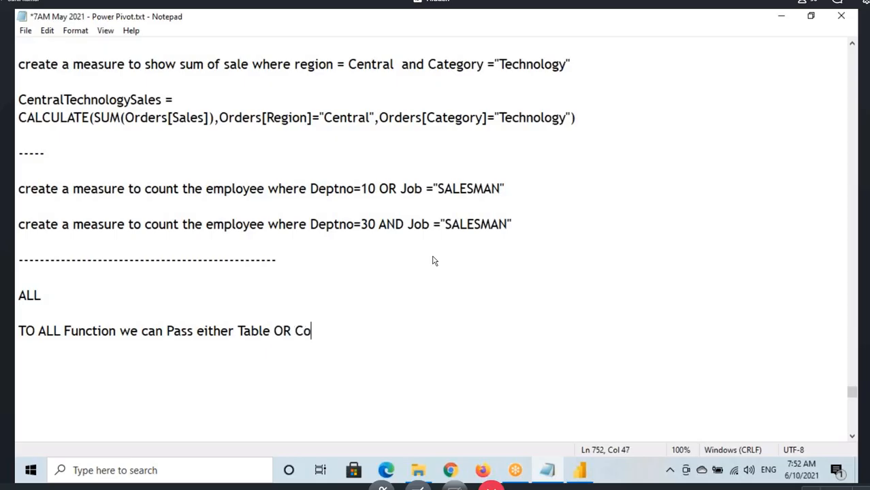
{"action": "type", "text": "mn"}
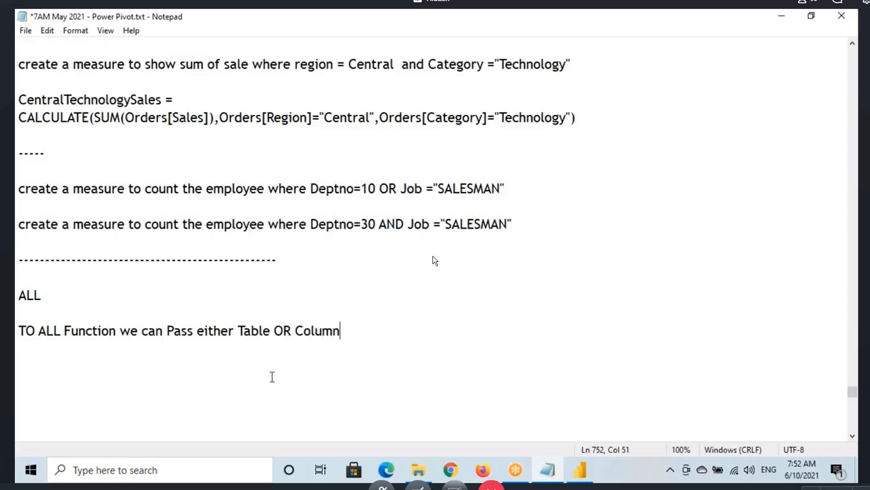
{"action": "key", "text": "shift+Right"}
{"action": "key", "text": "shift+Right"}
{"action": "key", "text": "shift+Right"}
{"action": "key", "text": "shift+Right"}
{"action": "left_click", "coordinate": [291, 331]}
{"action": "left_click", "coordinate": [346, 332]}
Step: Copy the AllSales measure's formula from Power BI Desktop and paste it into the Notepad notes below the ALL function sentence
{"action": "left_click", "coordinate": [577, 471]}
{"action": "scroll", "coordinate": [789, 293], "scroll_direction": "up", "scroll_amount": 3}
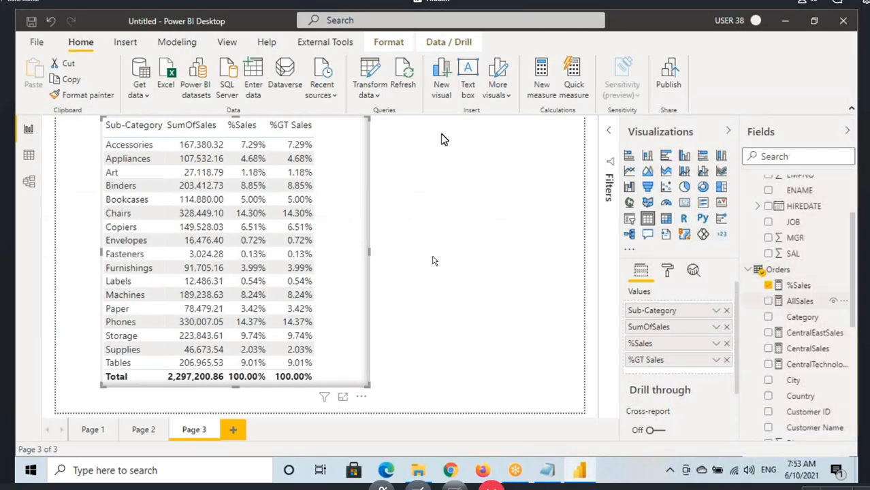
{"action": "left_click", "coordinate": [522, 130]}
{"action": "key", "text": "ctrl+a"}
{"action": "key", "text": "ctrl+c"}
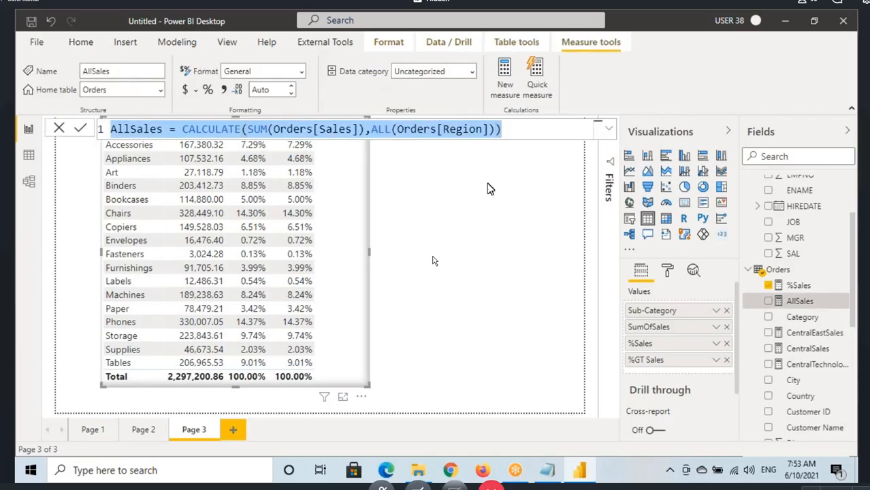
{"action": "left_click", "coordinate": [548, 470]}
{"action": "left_click", "coordinate": [78, 373]}
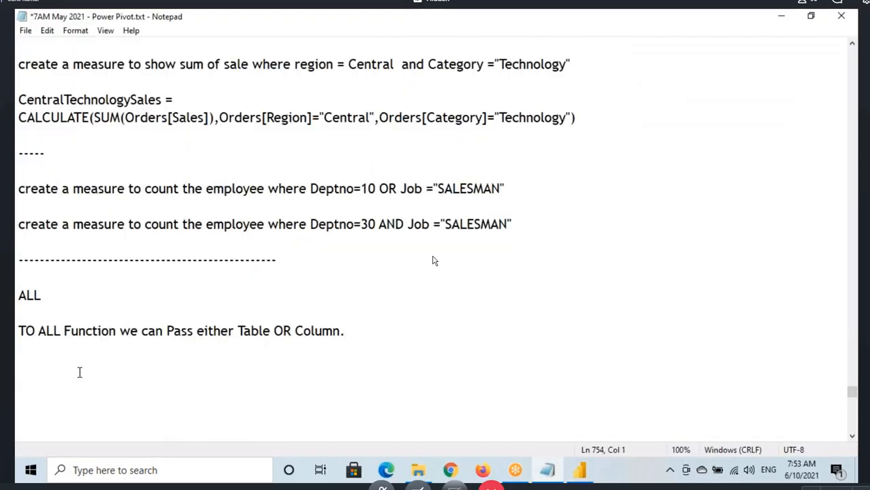
{"action": "key", "text": "ctrl+v"}
{"action": "left_click_drag", "start_coordinate": [291, 368], "coordinate": [398, 368]}
{"action": "left_click", "coordinate": [320, 367]}
{"action": "left_click", "coordinate": [313, 368]}
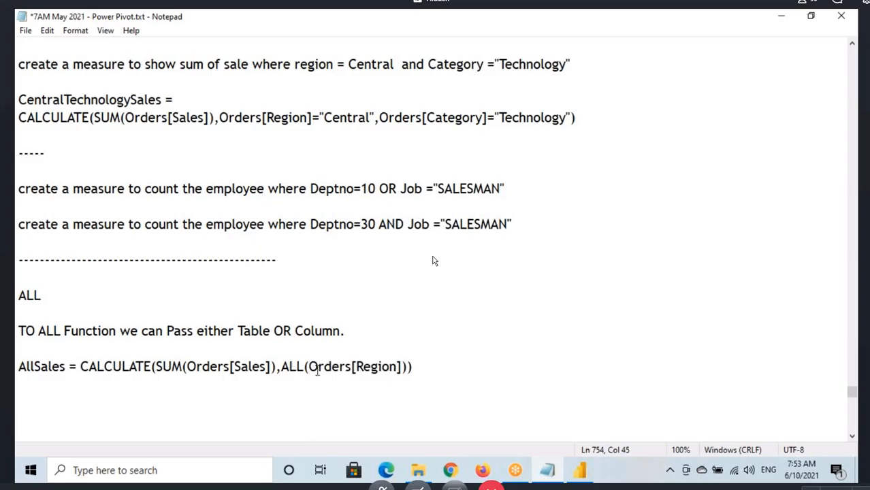
{"action": "left_click_drag", "start_coordinate": [311, 368], "coordinate": [352, 368]}
{"action": "left_click", "coordinate": [319, 368]}
{"action": "left_click", "coordinate": [345, 367]}
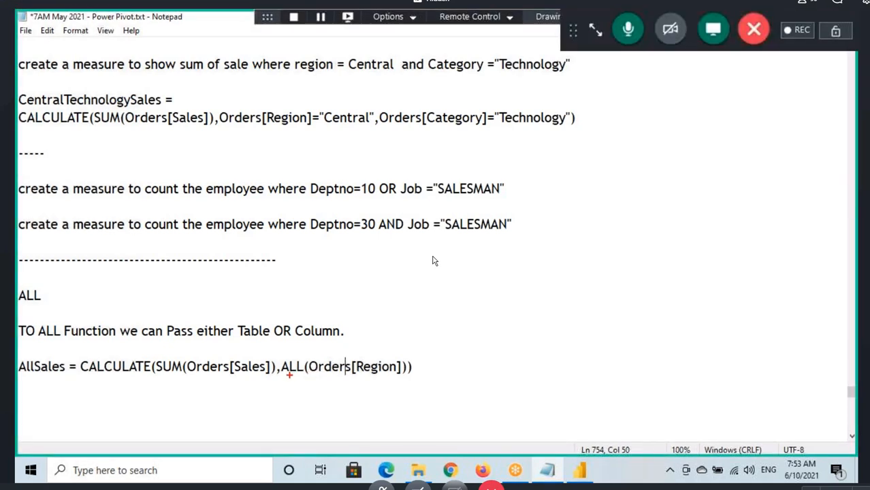
Step: Mark the ALL heading, the words Table and Column, and the Orders[Region] argument with drawn annotations, and clear them
{"action": "mouse_move", "coordinate": [21, 307]}
{"action": "left_mouse_down"}
{"action": "mouse_move", "coordinate": [23, 279]}
{"action": "mouse_move", "coordinate": [35, 306]}
{"action": "left_mouse_up"}
{"action": "left_click_drag", "start_coordinate": [300, 352], "coordinate": [354, 372]}
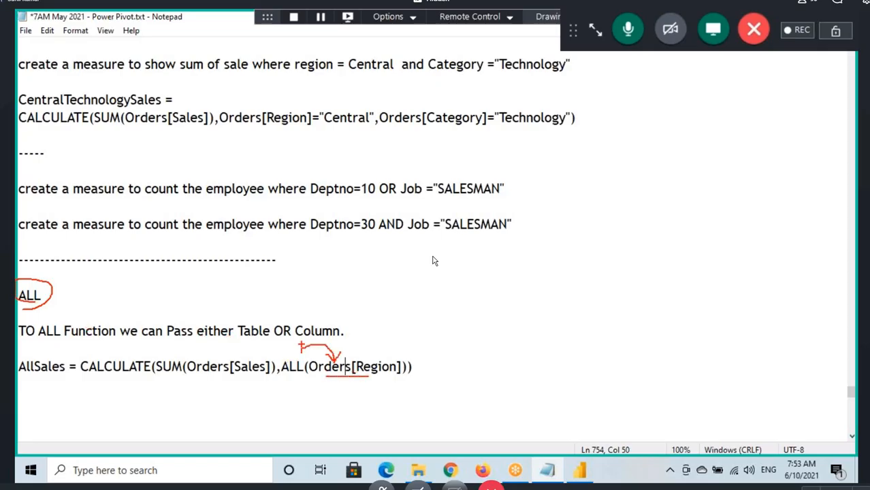
{"action": "left_click_drag", "start_coordinate": [312, 344], "coordinate": [346, 343]}
{"action": "mouse_move", "coordinate": [242, 304]}
{"action": "left_mouse_down"}
{"action": "mouse_move", "coordinate": [251, 308]}
{"action": "mouse_move", "coordinate": [251, 326]}
{"action": "mouse_move", "coordinate": [272, 335]}
{"action": "left_mouse_up"}
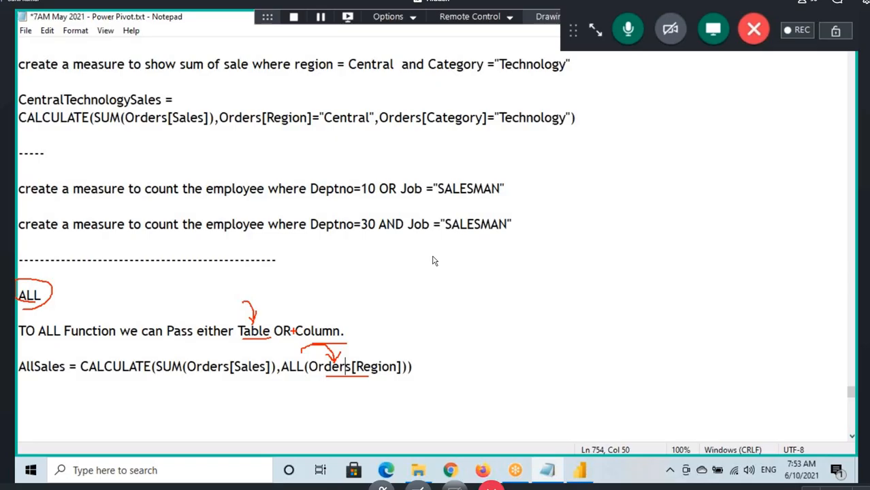
{"action": "key", "text": "Escape"}
Step: Write "- ALL Function will Return all the Values in" after the ALL heading in the notes
{"action": "left_click", "coordinate": [87, 290]}
{"action": "type", "text": "- "}
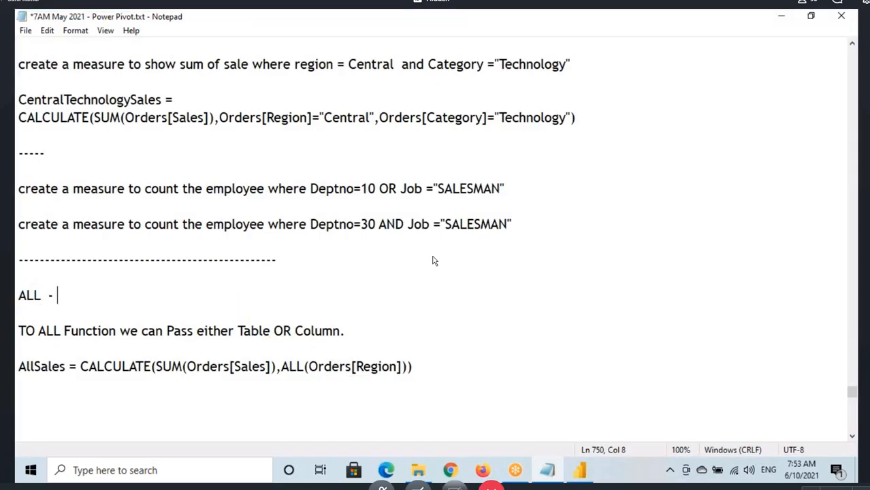
{"action": "type", "text": "ALL Function wi"}
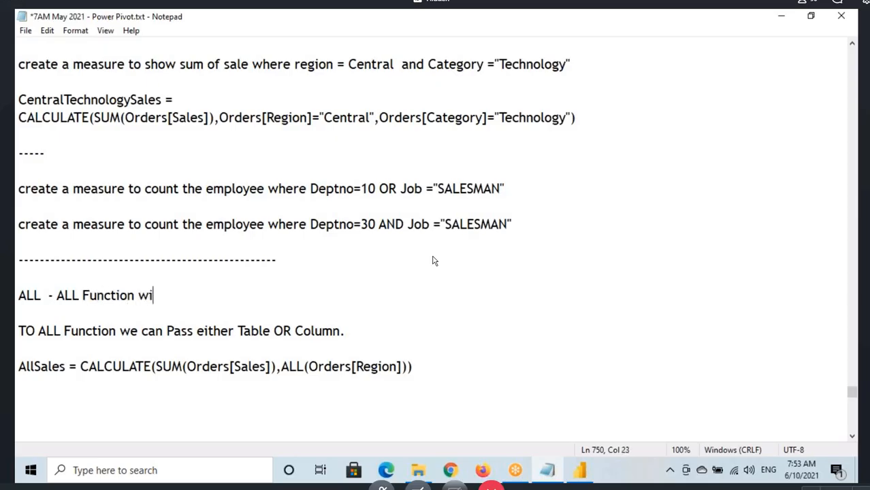
{"action": "type", "text": "ll Return all t"}
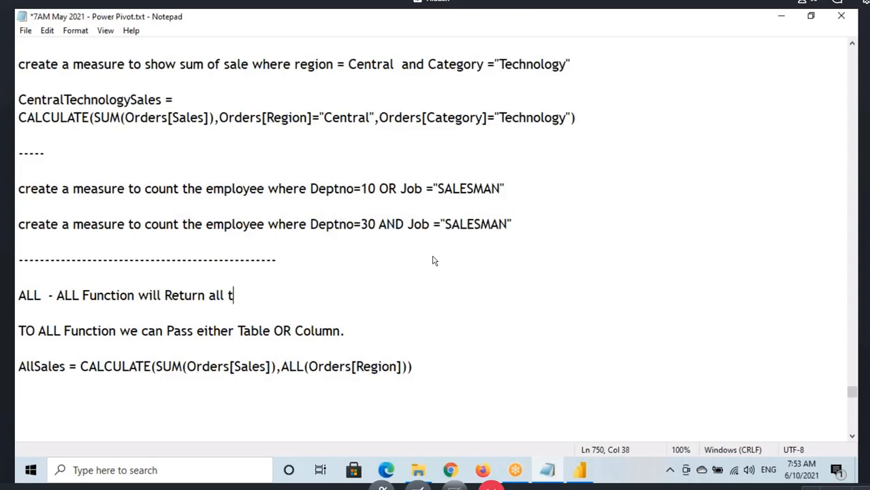
{"action": "type", "text": "he Values "}
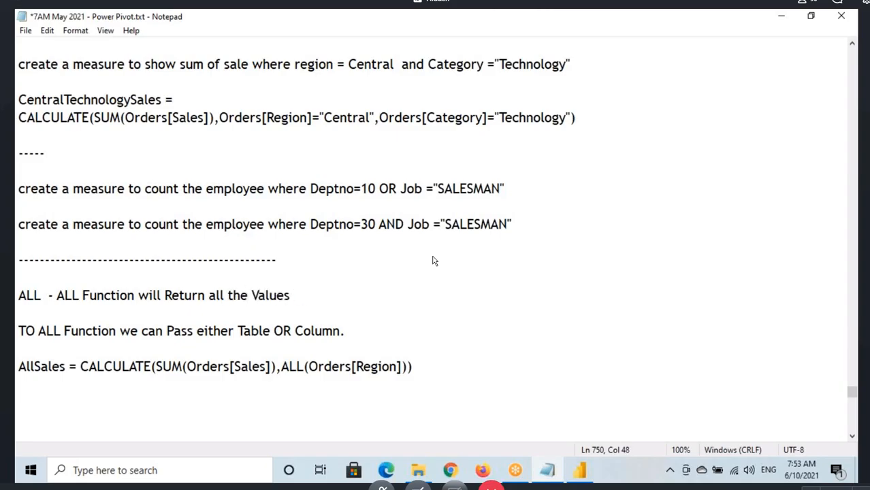
{"action": "type", "text": "in"}
Step: Copy "Table OR Column" from the sentence below and append it to the ALL heading's description
{"action": "left_click_drag", "start_coordinate": [238, 331], "coordinate": [343, 332]}
{"action": "key", "text": "ctrl+c"}
{"action": "left_click", "coordinate": [311, 296]}
{"action": "key", "text": "ctrl+v"}
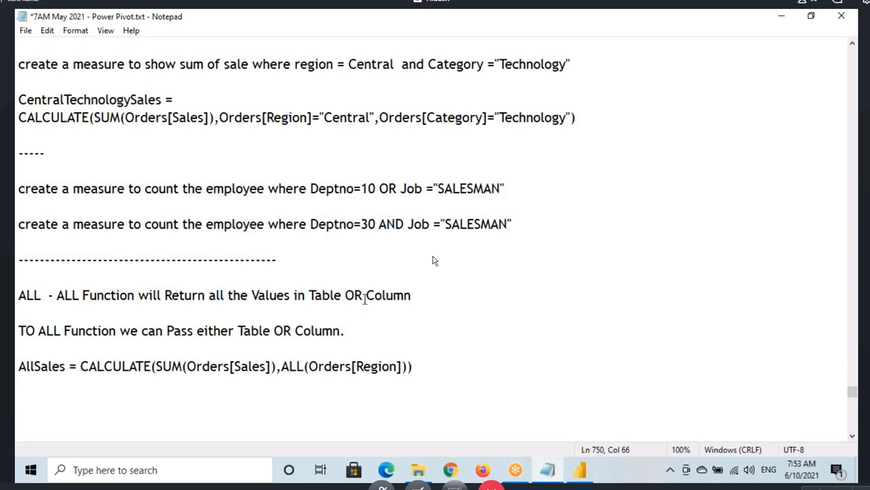
Step: Complete the ALL heading's description by adding "ignoring the Filters" at its end
{"action": "left_click_drag", "start_coordinate": [362, 296], "coordinate": [411, 296]}
{"action": "left_click_drag", "start_coordinate": [223, 296], "coordinate": [411, 296]}
{"action": "left_click", "coordinate": [406, 294]}
{"action": "type", "text": "igno"}
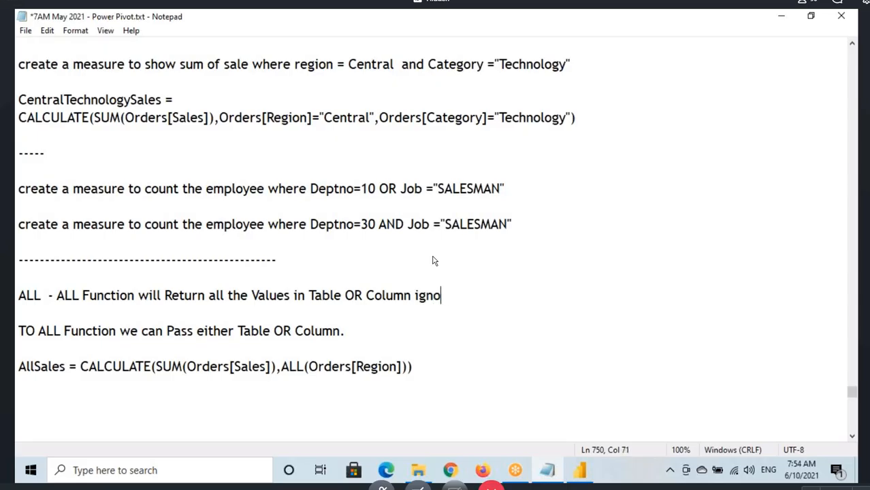
{"action": "type", "text": "ring the "}
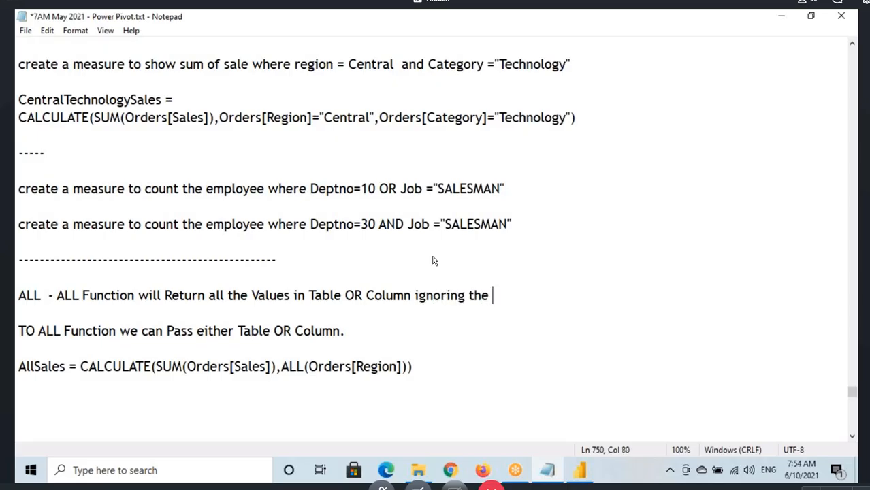
{"action": "type", "text": "Filters"}
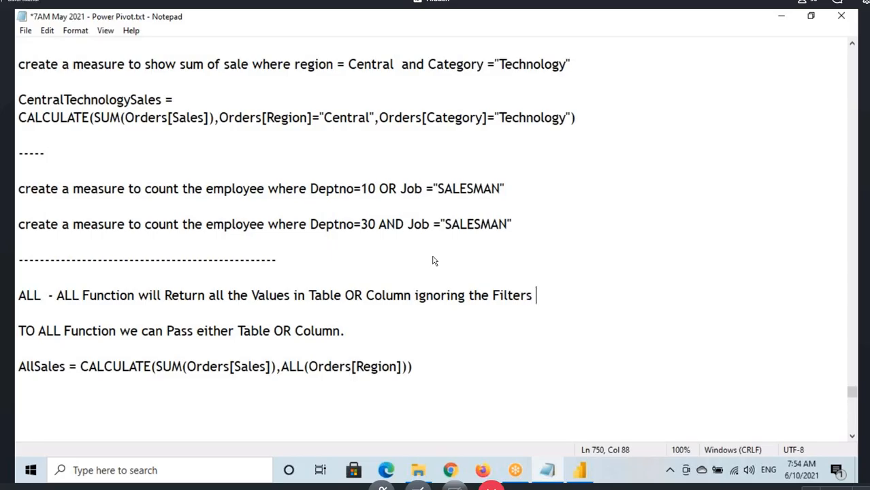
{"action": "left_click_drag", "start_coordinate": [225, 297], "coordinate": [532, 297]}
Step: Switch to Power BI Desktop, widen the Sub-Category table on Page 3 and add the AllSales measure to it
{"action": "left_click", "coordinate": [572, 478]}
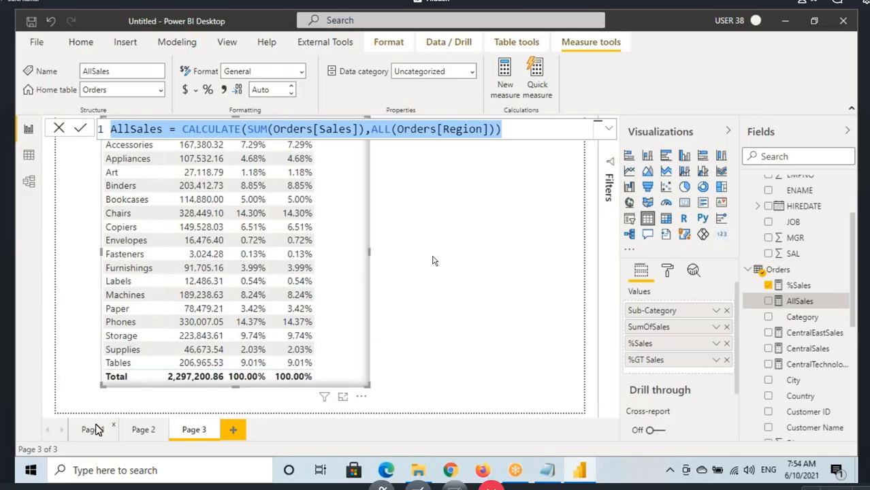
{"action": "left_click", "coordinate": [94, 430]}
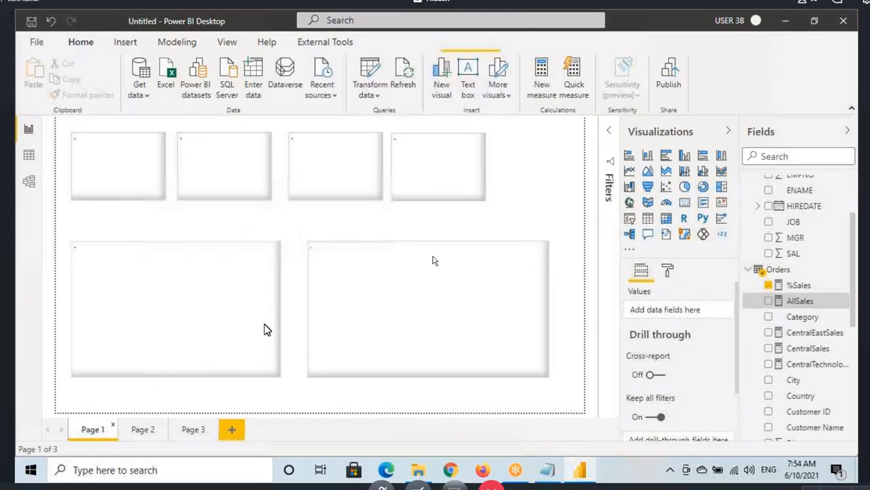
{"action": "left_click", "coordinate": [193, 429]}
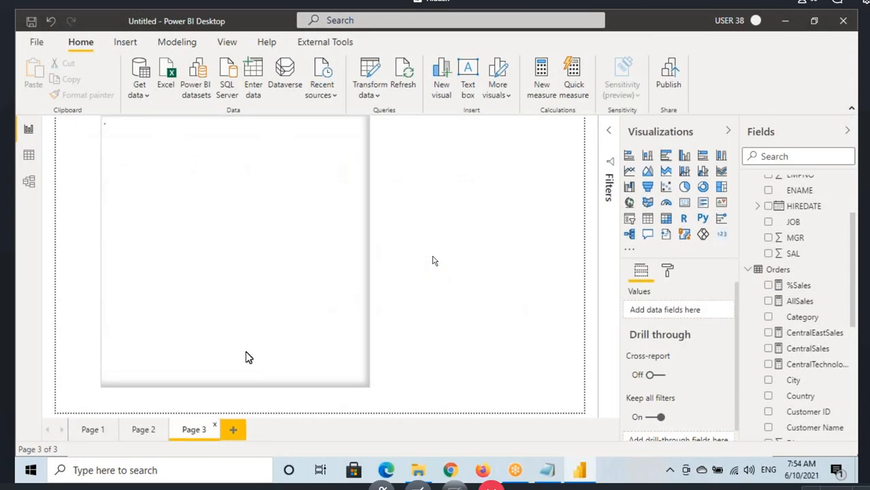
{"action": "left_click", "coordinate": [346, 211]}
{"action": "left_click_drag", "start_coordinate": [346, 211], "coordinate": [351, 230]}
{"action": "left_click_drag", "start_coordinate": [375, 271], "coordinate": [423, 270]}
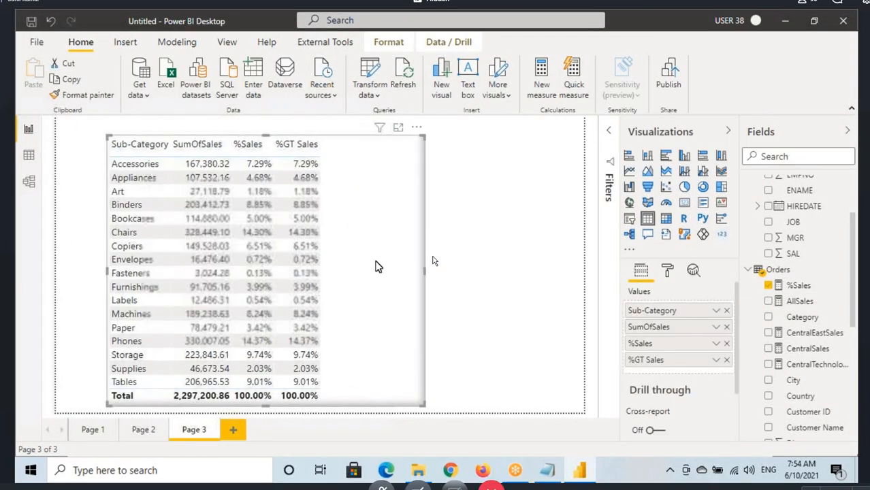
{"action": "left_click_drag", "start_coordinate": [802, 301], "coordinate": [389, 185]}
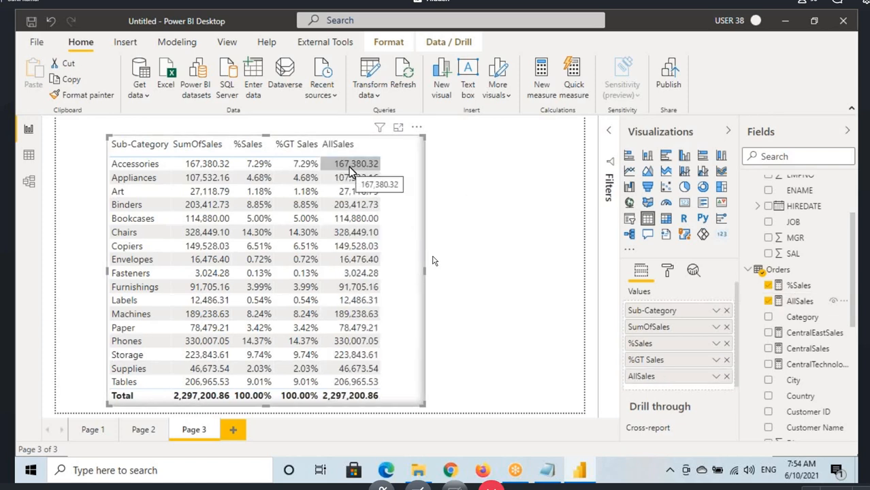
Step: Open the AllSales measure's formula and examine its ALL(Orders[Region]) argument against the table's Sub-Category rows
{"action": "left_click", "coordinate": [799, 301]}
{"action": "left_click", "coordinate": [406, 130]}
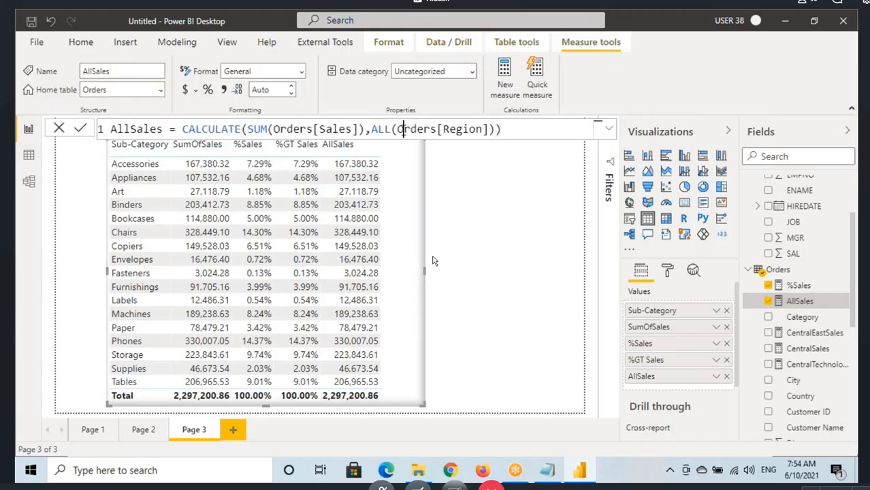
{"action": "left_click", "coordinate": [488, 129], "text": "shift"}
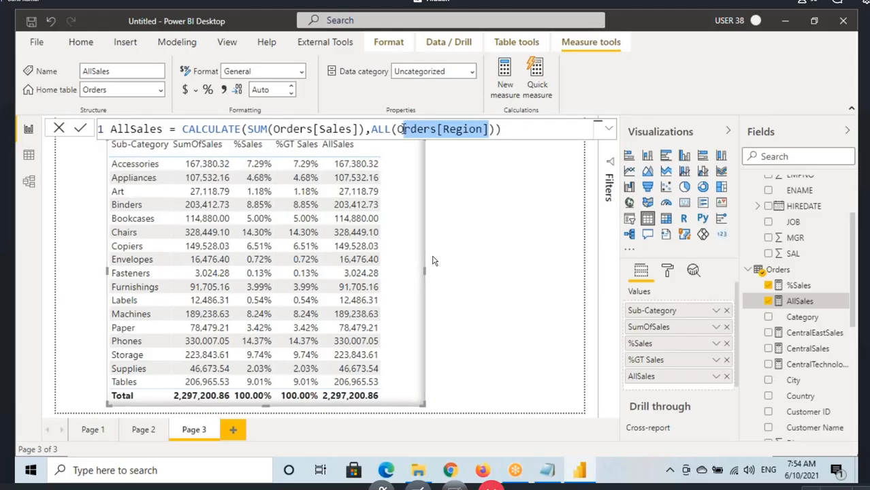
{"action": "key", "text": "Left"}
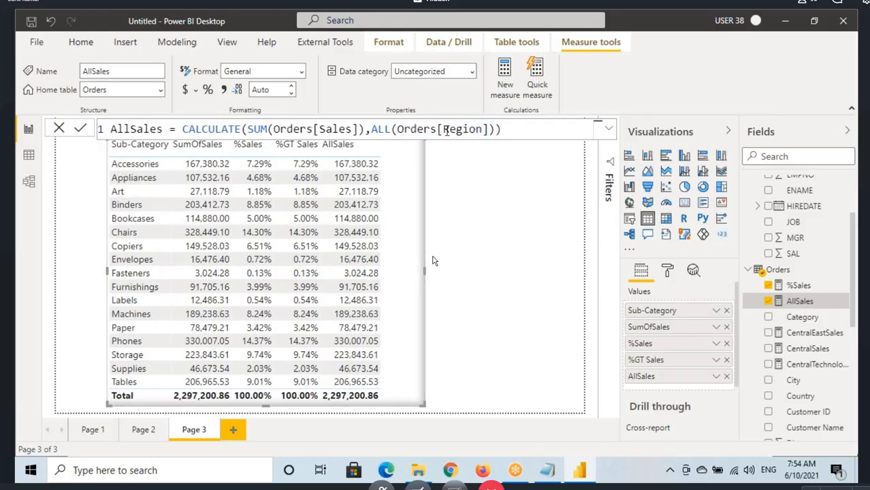
{"action": "left_click_drag", "start_coordinate": [441, 130], "coordinate": [456, 130]}
{"action": "left_click_drag", "start_coordinate": [393, 130], "coordinate": [518, 131]}
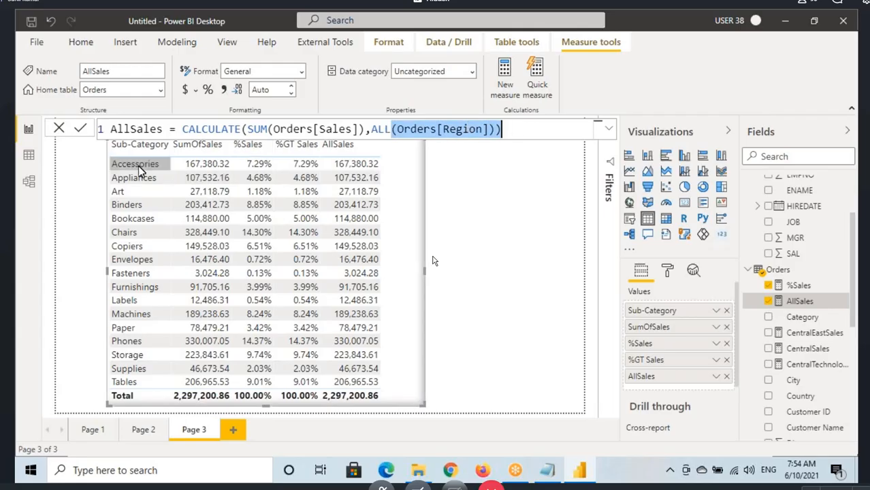
{"action": "mouse_move", "coordinate": [107, 159]}
{"action": "left_mouse_down"}
{"action": "mouse_move", "coordinate": [162, 171]}
{"action": "mouse_move", "coordinate": [175, 142]}
{"action": "mouse_move", "coordinate": [412, 105]}
{"action": "left_mouse_up"}
{"action": "left_click_drag", "start_coordinate": [397, 133], "coordinate": [500, 130]}
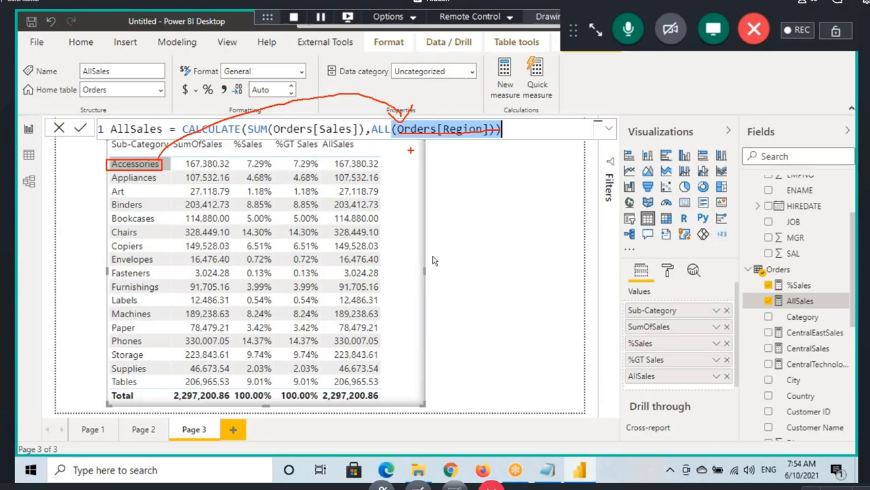
{"action": "key", "text": "Escape"}
Step: Change the AllSales formula to use ALL(Orders) instead of ALL(Orders[Region]) and apply it
{"action": "left_click_drag", "start_coordinate": [397, 128], "coordinate": [507, 128]}
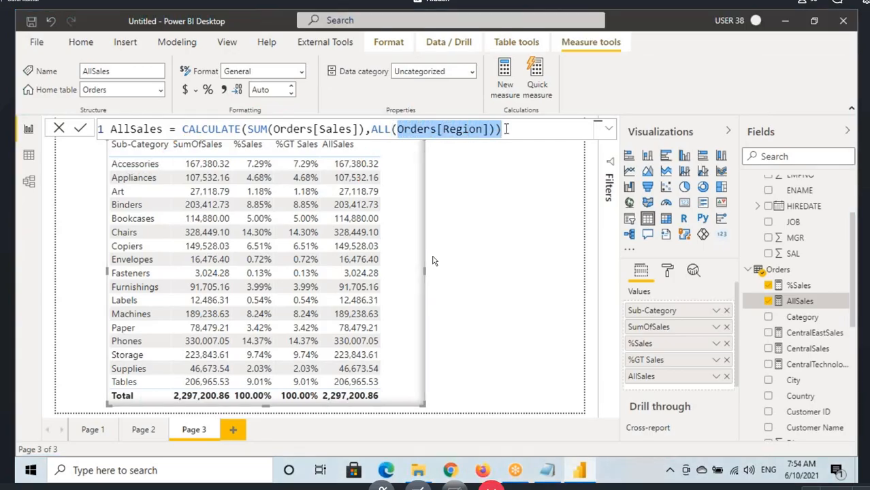
{"action": "key", "text": "BackSpace"}
{"action": "type", "text": "Orders"}
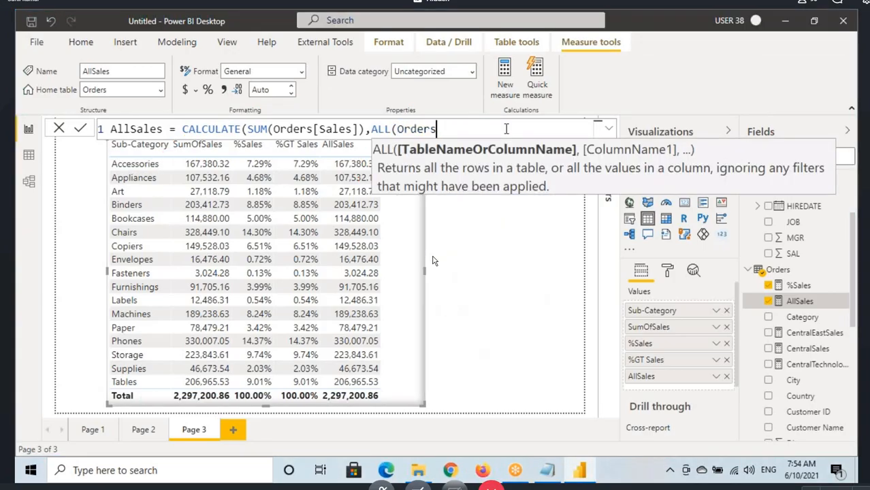
{"action": "type", "text": "))"}
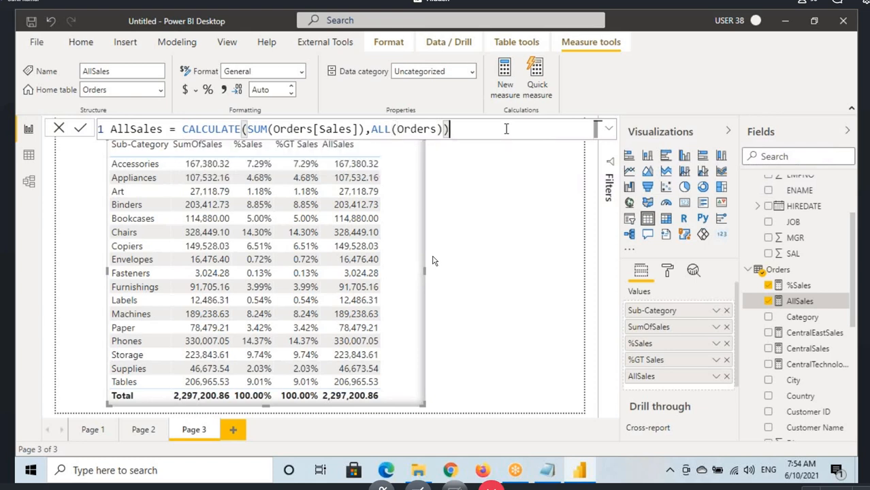
{"action": "key", "text": "Return"}
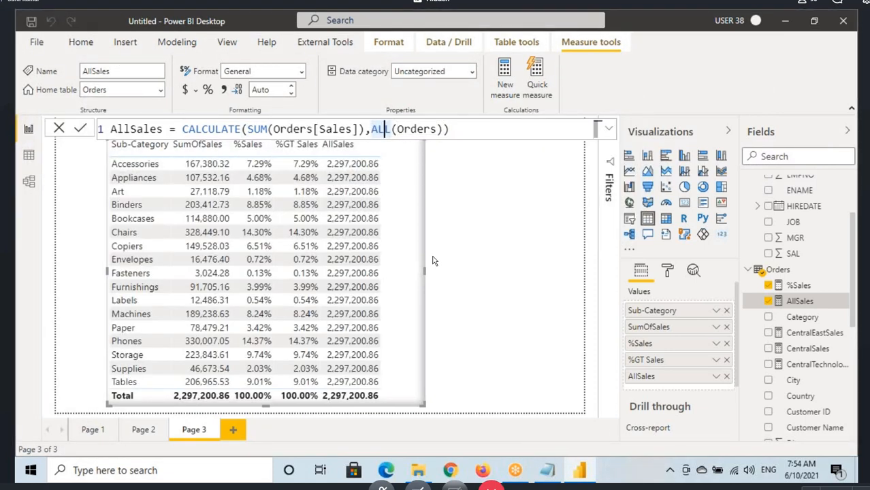
Step: Mark ALL(Orders) in the formula and the Accessories row's AllSales value with drawn annotations, and clear them
{"action": "left_click_drag", "start_coordinate": [373, 138], "coordinate": [390, 134]}
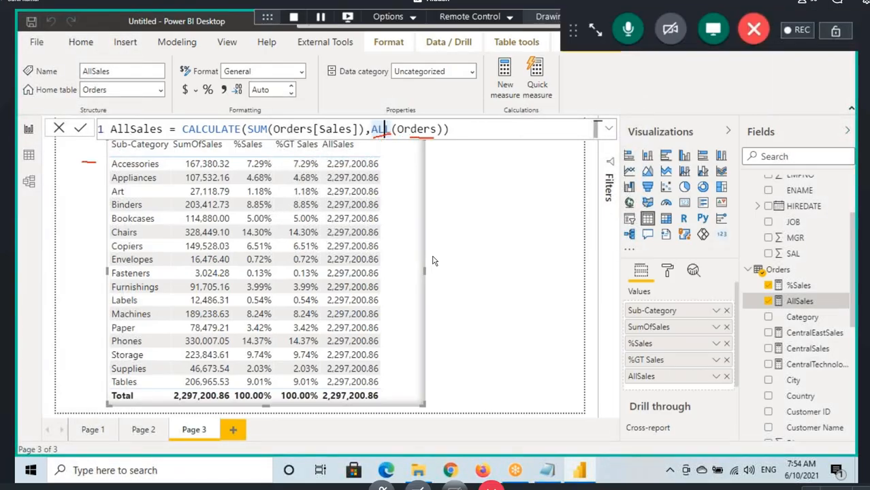
{"action": "left_click_drag", "start_coordinate": [96, 162], "coordinate": [108, 163]}
{"action": "left_click_drag", "start_coordinate": [104, 157], "coordinate": [102, 170]}
{"action": "left_click_drag", "start_coordinate": [325, 173], "coordinate": [382, 172]}
{"action": "key", "text": "Escape"}
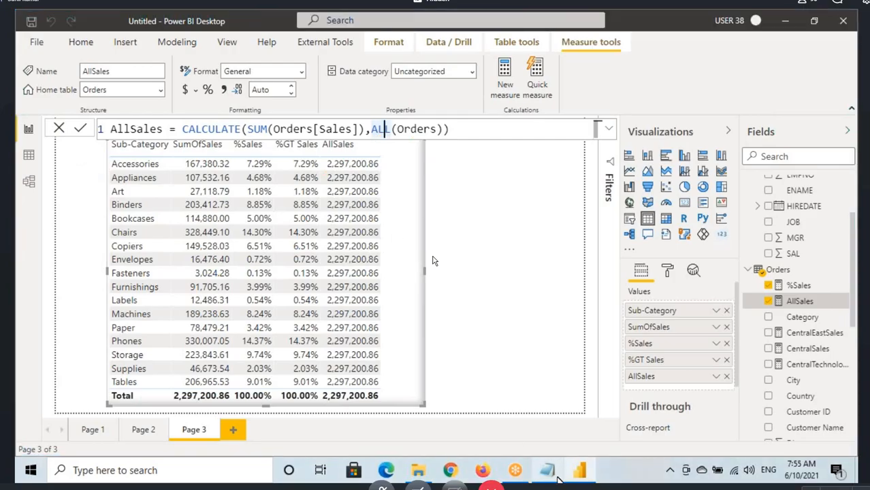
Step: Switch to the Notepad notes and review the ALL function's description and formula alongside the AllSales measure in Power BI Desktop
{"action": "left_click", "coordinate": [556, 478]}
{"action": "left_click", "coordinate": [64, 281]}
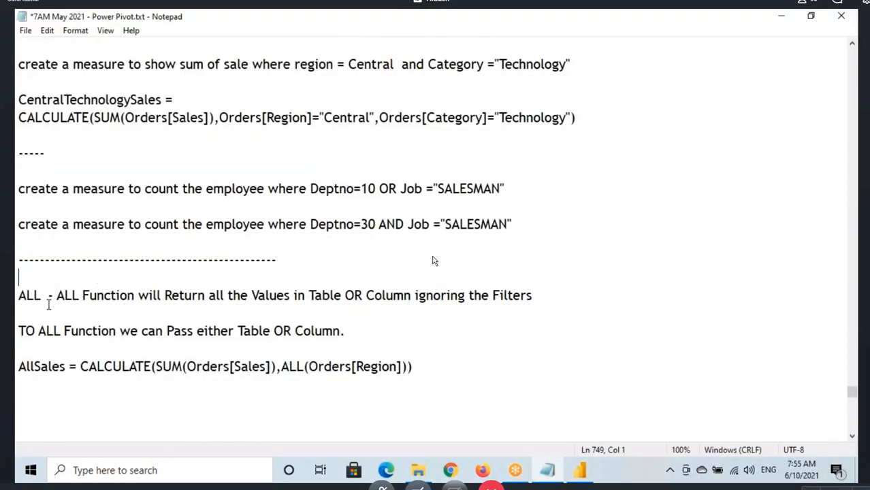
{"action": "left_click_drag", "start_coordinate": [19, 292], "coordinate": [278, 348]}
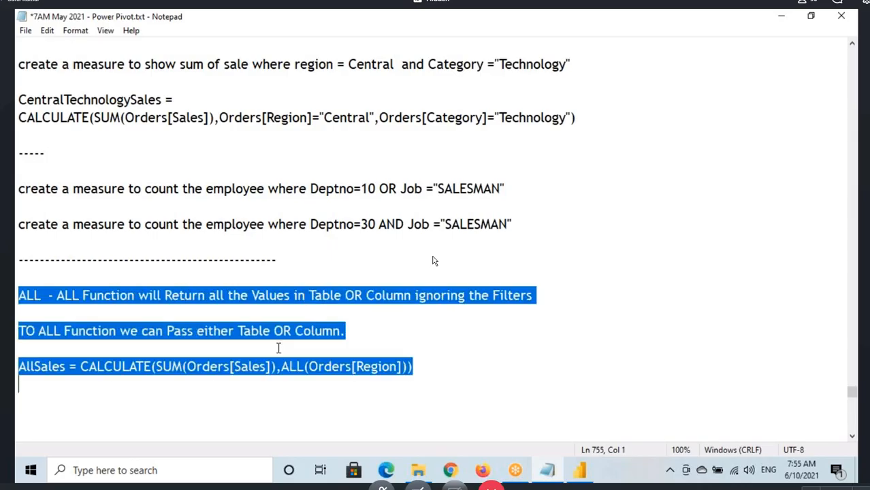
{"action": "left_click", "coordinate": [19, 312]}
{"action": "left_click", "coordinate": [136, 294]}
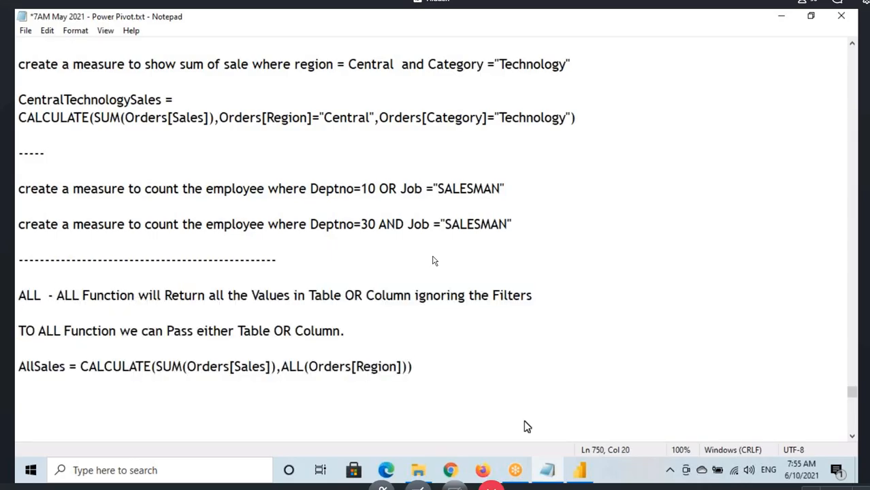
{"action": "left_click", "coordinate": [586, 470]}
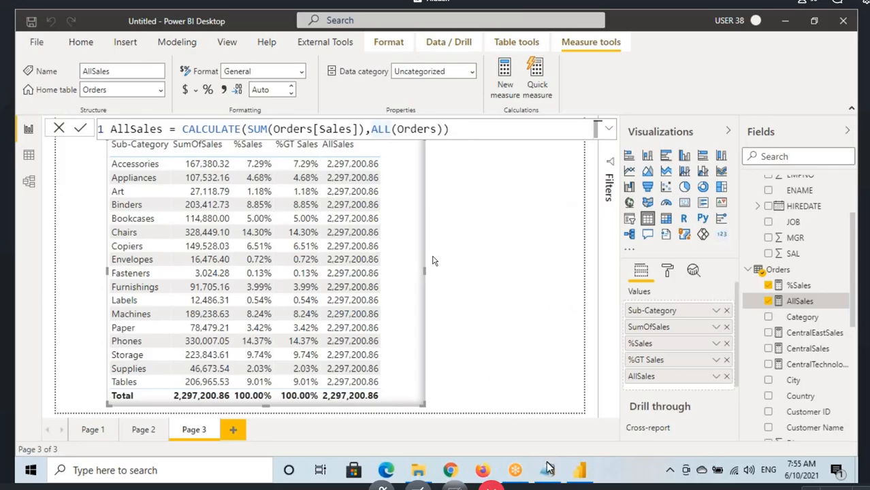
{"action": "key", "text": "alt+Tab"}
{"action": "key", "text": "shift+Right"}
{"action": "key", "text": "shift+Right"}
{"action": "key", "text": "shift+Right"}
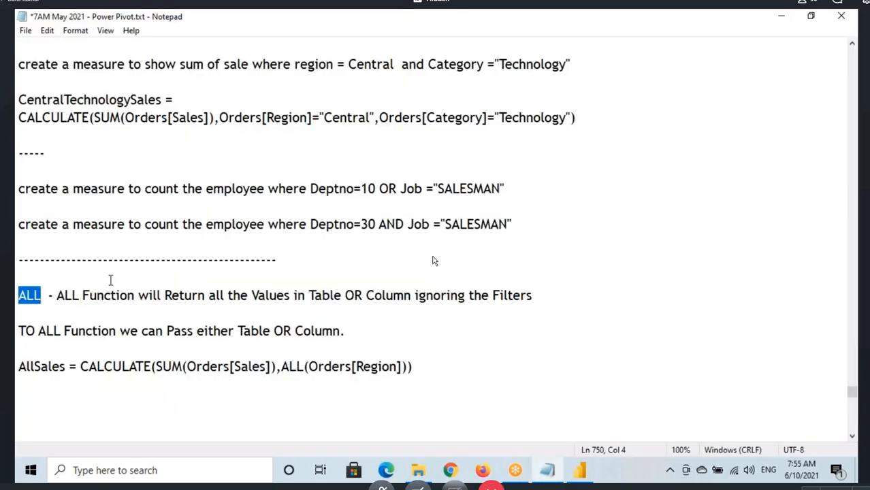
{"action": "scroll", "coordinate": [110, 280], "scroll_direction": "down", "scroll_amount": 1}
Step: Switch to File Explorer and open "ALL, ALLSELECTED & ALLEXCEPT.docx" from the DAX folder
{"action": "left_click", "coordinate": [450, 473]}
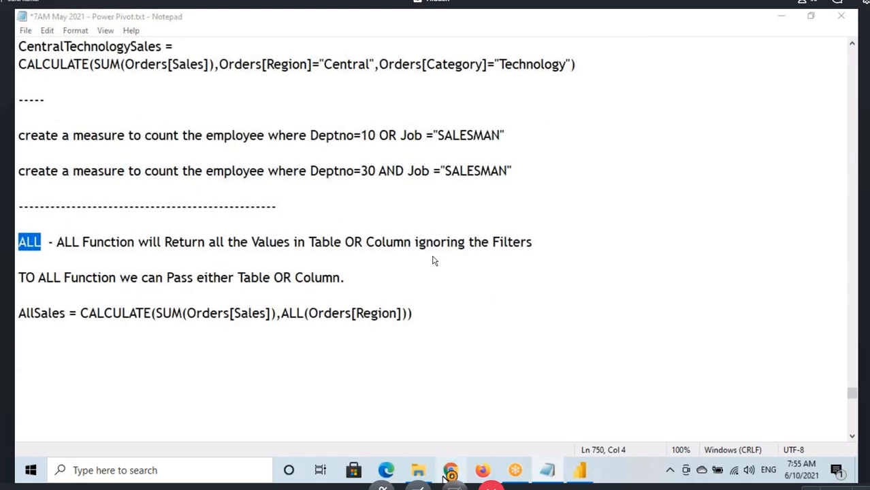
{"action": "left_click", "coordinate": [423, 474]}
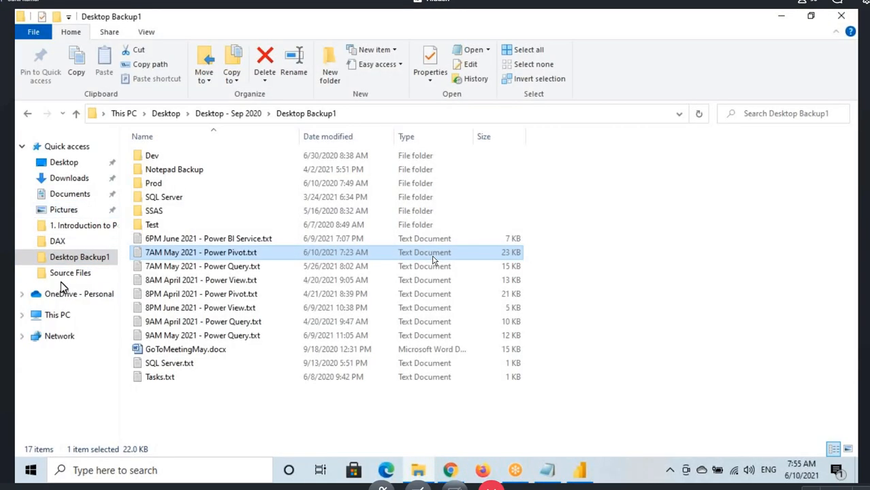
{"action": "left_click", "coordinate": [59, 245]}
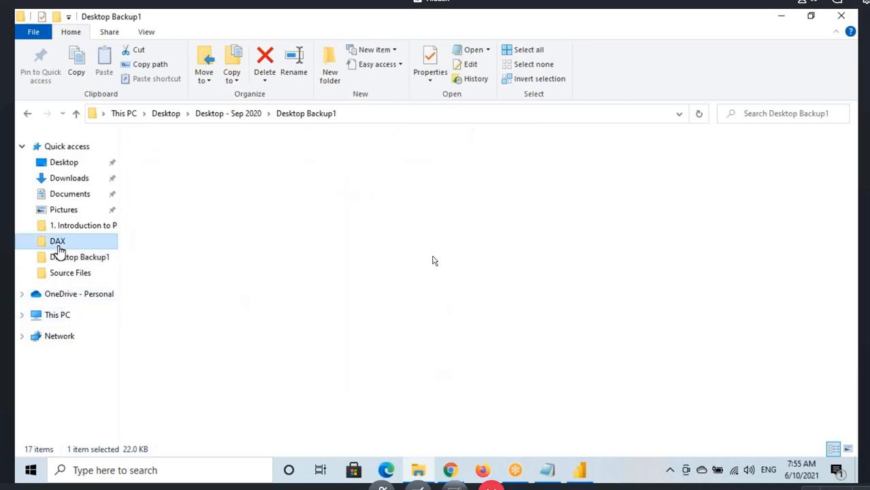
{"action": "left_click", "coordinate": [179, 284]}
{"action": "double_click", "coordinate": [179, 284]}
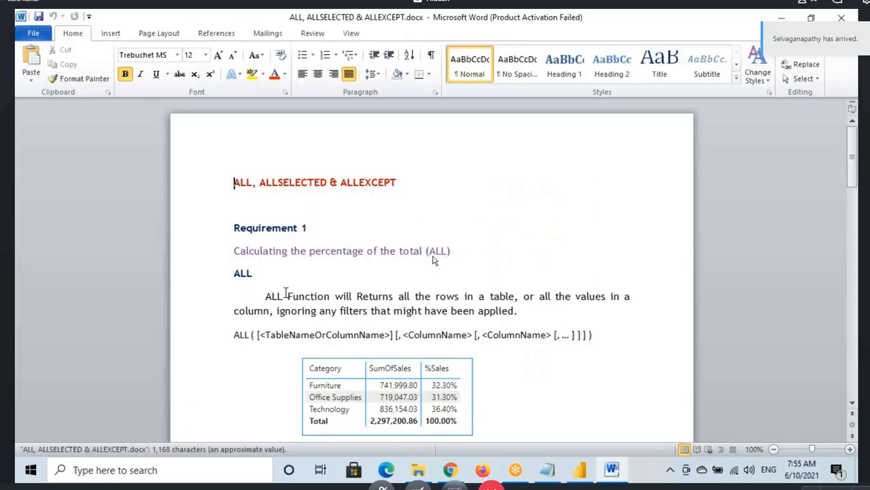
Step: Read through Requirement 1 (ALL) and Requirement 2 (ALLSELECTED) in the Word document, including their descriptions, syntax and example tables
{"action": "left_click", "coordinate": [559, 362]}
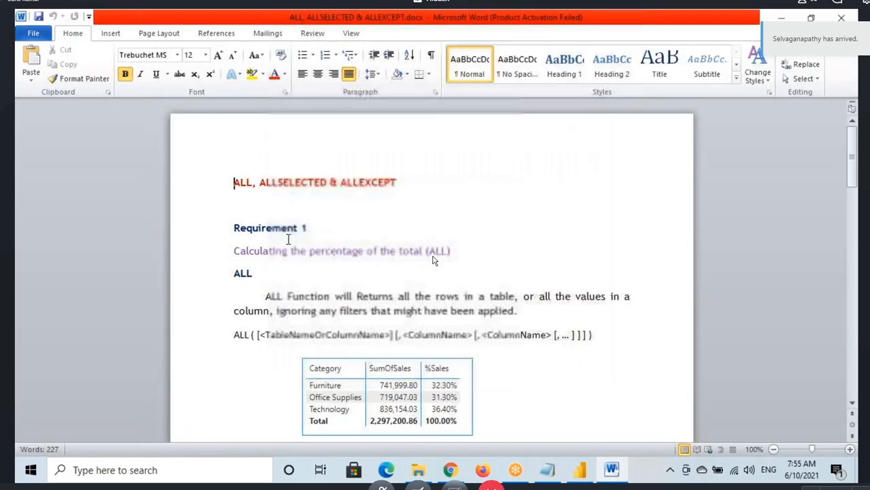
{"action": "left_click", "coordinate": [253, 231]}
{"action": "scroll", "coordinate": [43, 258], "scroll_direction": "down", "scroll_amount": 2}
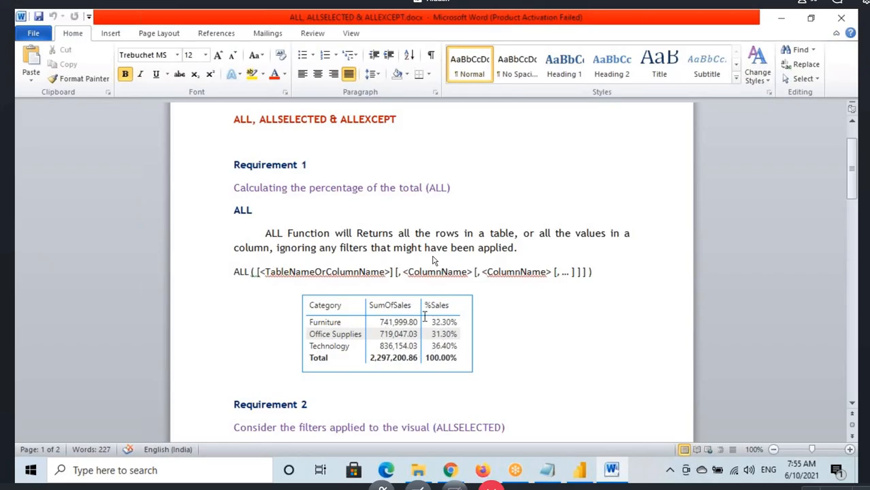
{"action": "left_click_drag", "start_coordinate": [234, 212], "coordinate": [259, 212]}
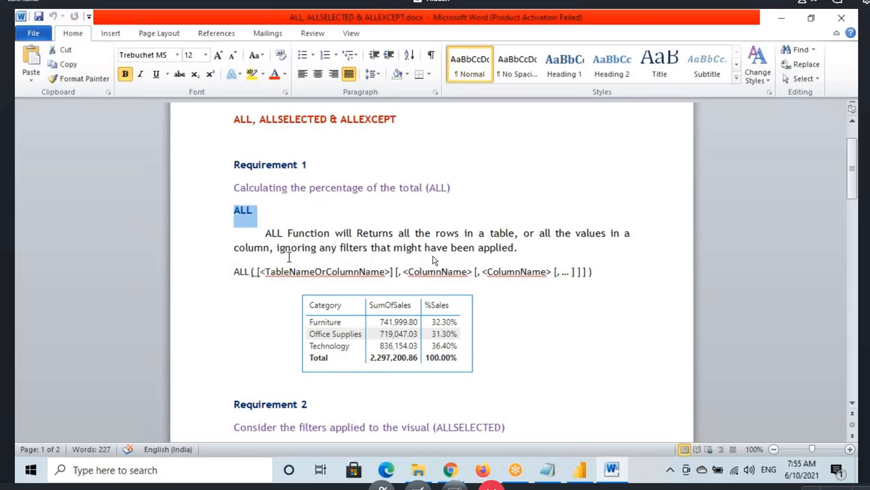
{"action": "scroll", "coordinate": [324, 319], "scroll_direction": "down", "scroll_amount": 1}
{"action": "scroll", "coordinate": [325, 318], "scroll_direction": "down", "scroll_amount": 2}
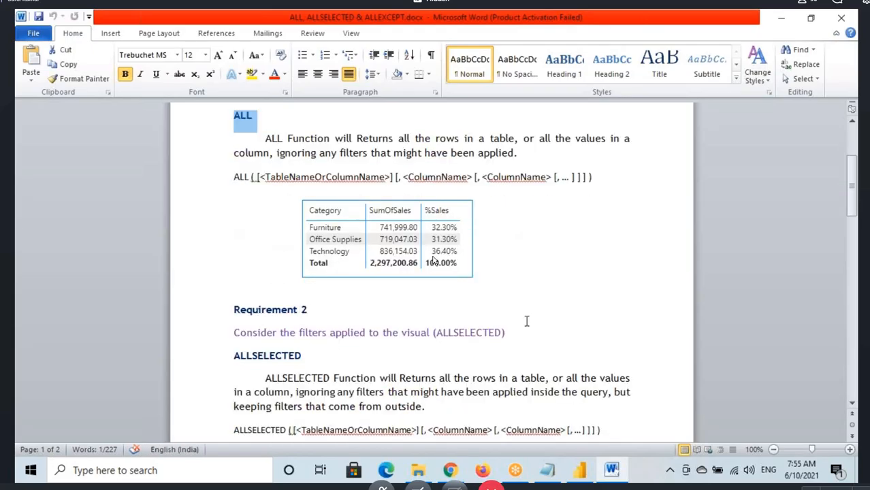
{"action": "scroll", "coordinate": [238, 317], "scroll_direction": "down", "scroll_amount": 2}
{"action": "left_click_drag", "start_coordinate": [251, 247], "coordinate": [296, 247]}
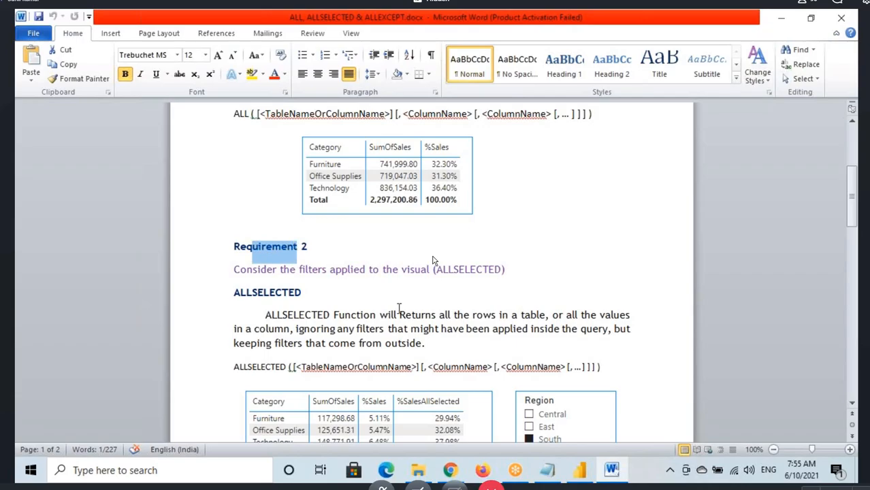
{"action": "scroll", "coordinate": [399, 309], "scroll_direction": "down", "scroll_amount": 3}
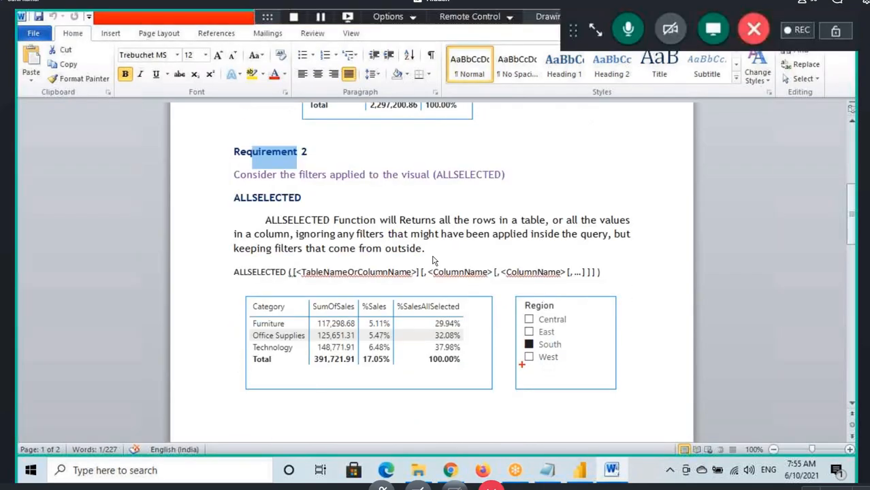
Step: Annotate the ALLSELECTED example by marking South, the Furniture row and its %SalesAllSelected value, and writing 100 beside the Region list
{"action": "left_click_drag", "start_coordinate": [520, 340], "coordinate": [572, 351]}
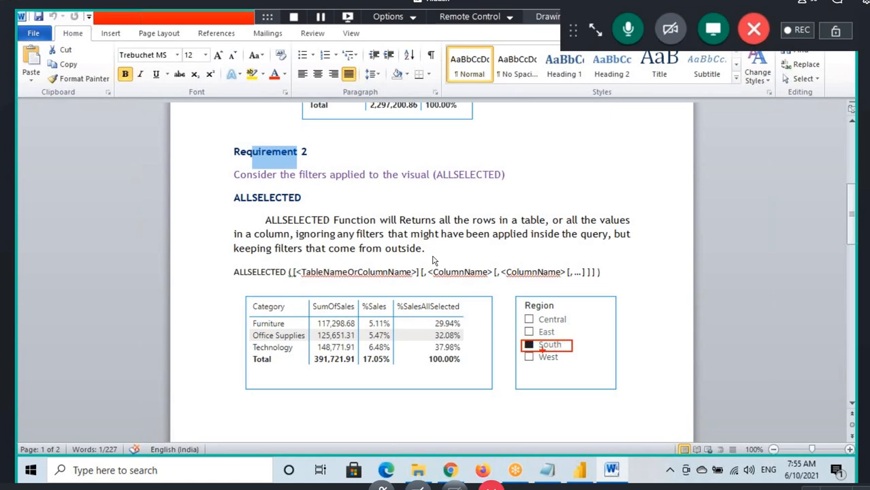
{"action": "left_click_drag", "start_coordinate": [251, 329], "coordinate": [351, 332]}
{"action": "left_click_drag", "start_coordinate": [251, 329], "coordinate": [291, 329]}
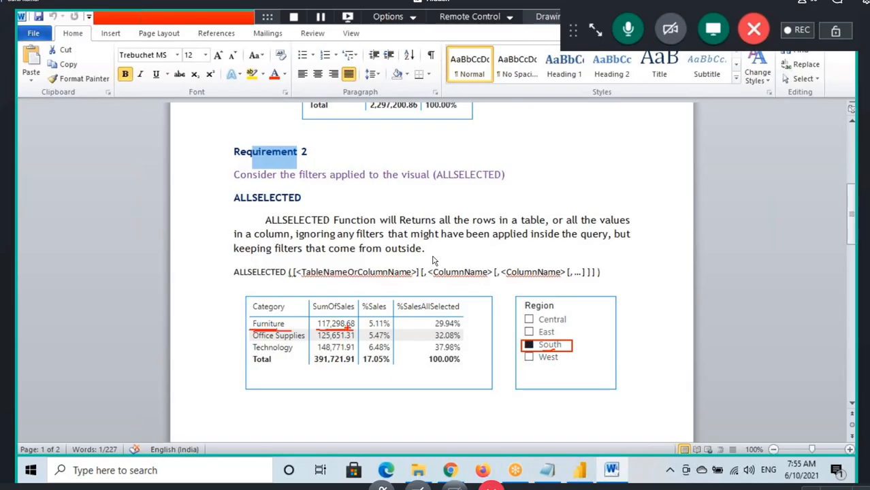
{"action": "left_click_drag", "start_coordinate": [566, 341], "coordinate": [511, 337]}
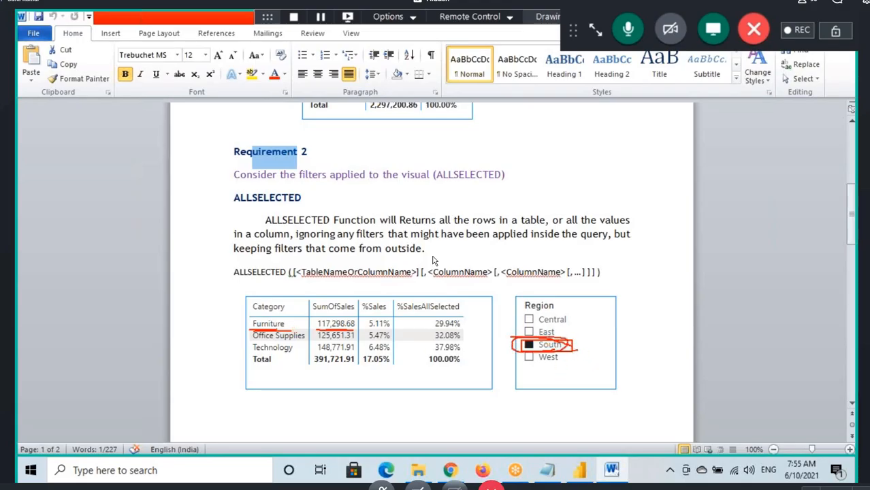
{"action": "left_click_drag", "start_coordinate": [577, 349], "coordinate": [638, 343]}
{"action": "left_click", "coordinate": [611, 339]}
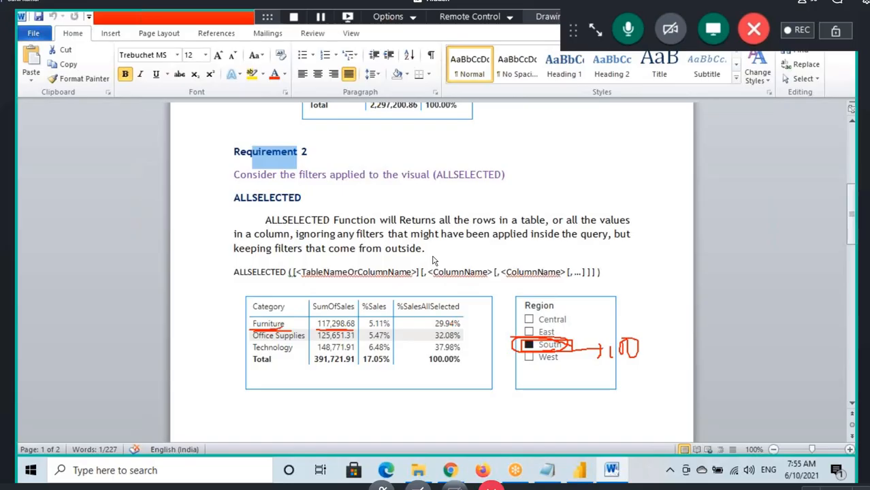
{"action": "mouse_move", "coordinate": [283, 326]}
{"action": "left_mouse_down"}
{"action": "mouse_move", "coordinate": [227, 322]}
{"action": "mouse_move", "coordinate": [264, 328]}
{"action": "left_mouse_up"}
{"action": "left_click_drag", "start_coordinate": [430, 324], "coordinate": [439, 313]}
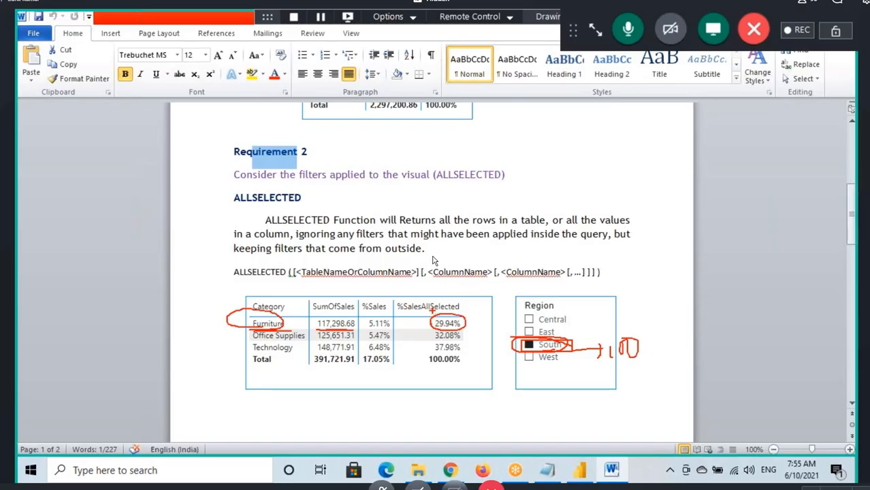
{"action": "mouse_move", "coordinate": [404, 291]}
{"action": "left_mouse_down"}
{"action": "mouse_move", "coordinate": [411, 301]}
{"action": "mouse_move", "coordinate": [420, 284]}
{"action": "left_mouse_up"}
Step: Switch to Power BI Desktop and look through the visuals on Page 1, Page 2 and Page 3
{"action": "left_click", "coordinate": [579, 469]}
{"action": "left_click", "coordinate": [102, 430]}
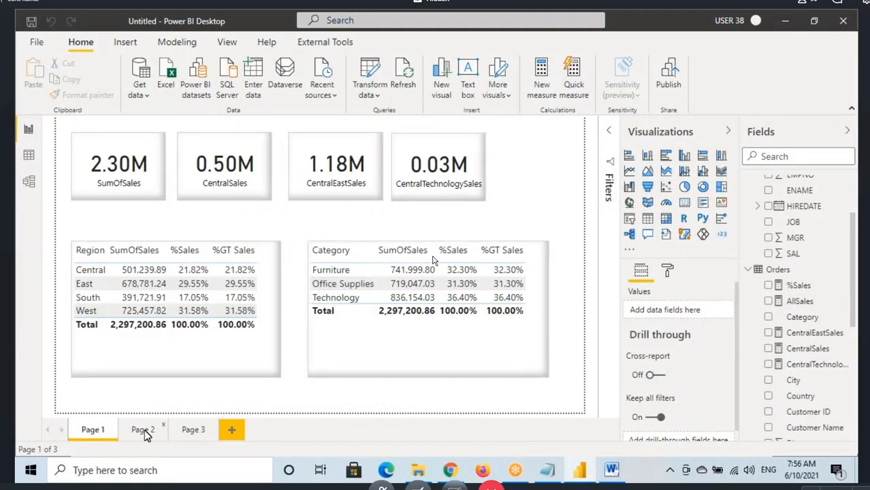
{"action": "left_click", "coordinate": [143, 431]}
{"action": "left_click", "coordinate": [194, 427]}
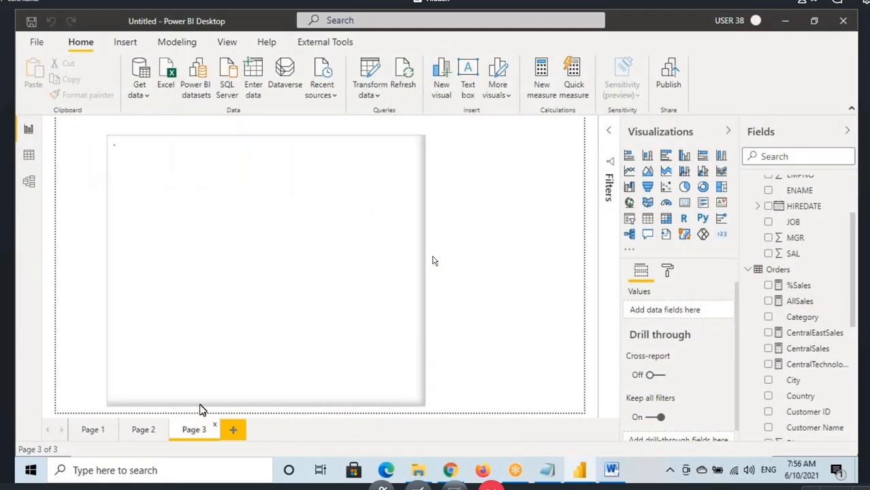
{"action": "left_click", "coordinate": [378, 224]}
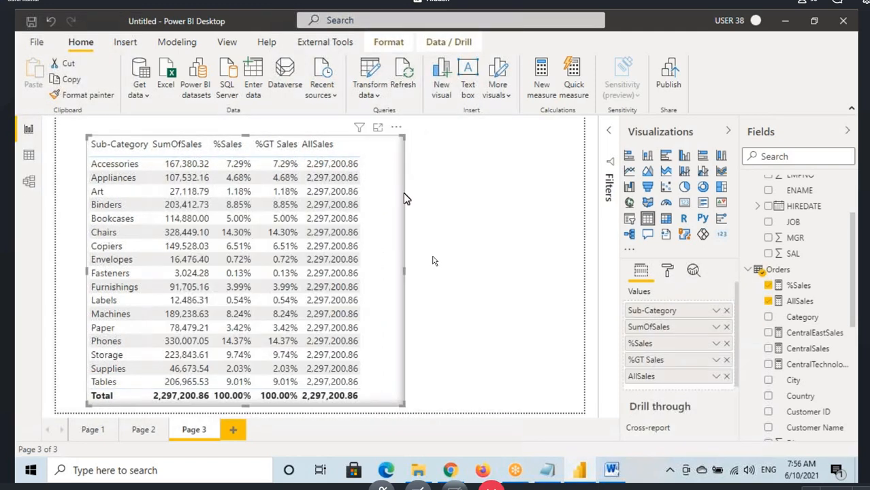
{"action": "left_click", "coordinate": [455, 177]}
Step: Copy the Category sales table from Page 1 onto a new report page and place it in the page's upper-left area
{"action": "left_click", "coordinate": [102, 429]}
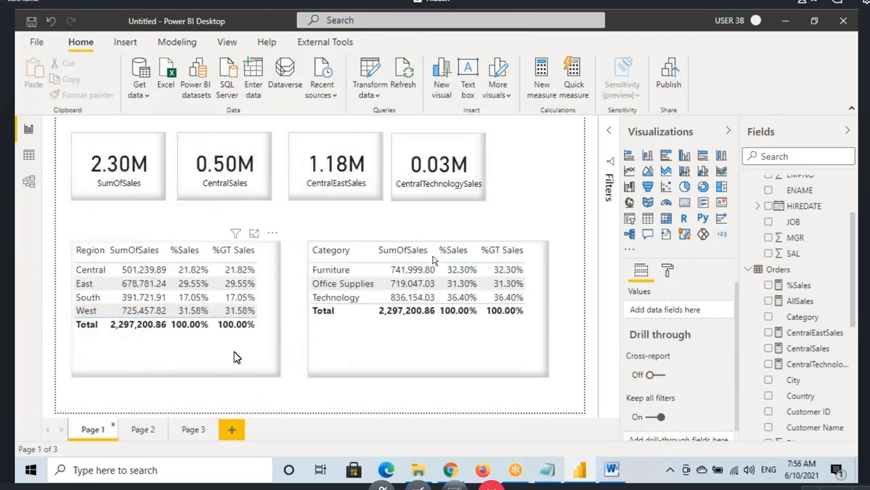
{"action": "left_click", "coordinate": [233, 355]}
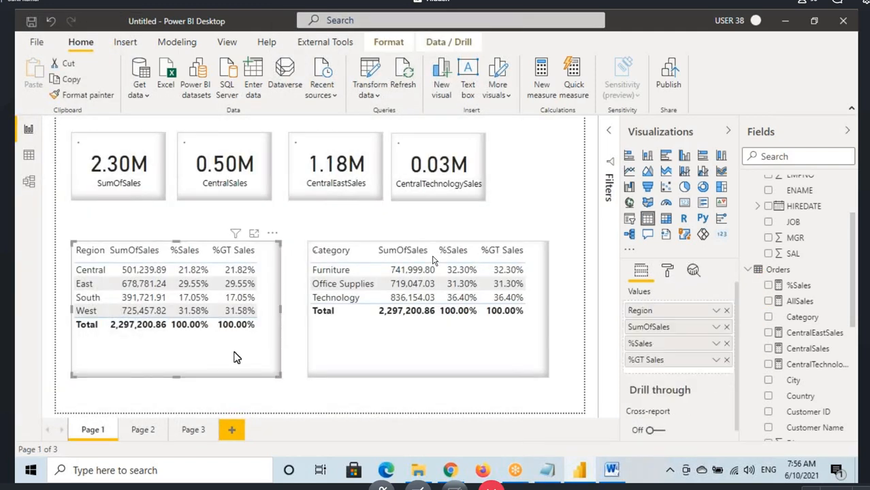
{"action": "left_click", "coordinate": [348, 344]}
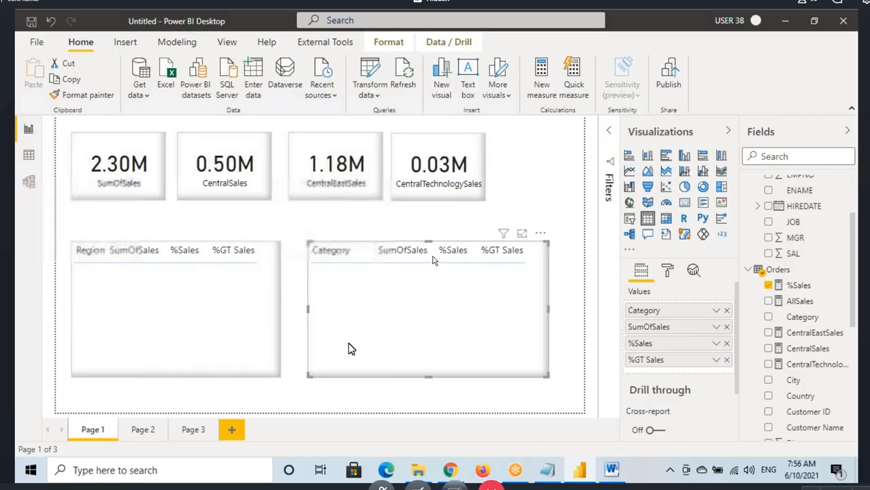
{"action": "left_click", "coordinate": [231, 430]}
{"action": "left_click", "coordinate": [232, 42]}
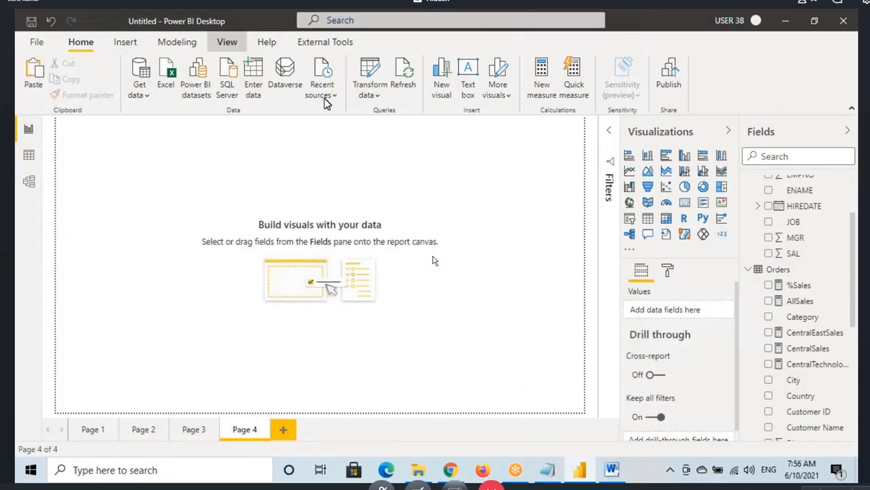
{"action": "left_click", "coordinate": [354, 92]}
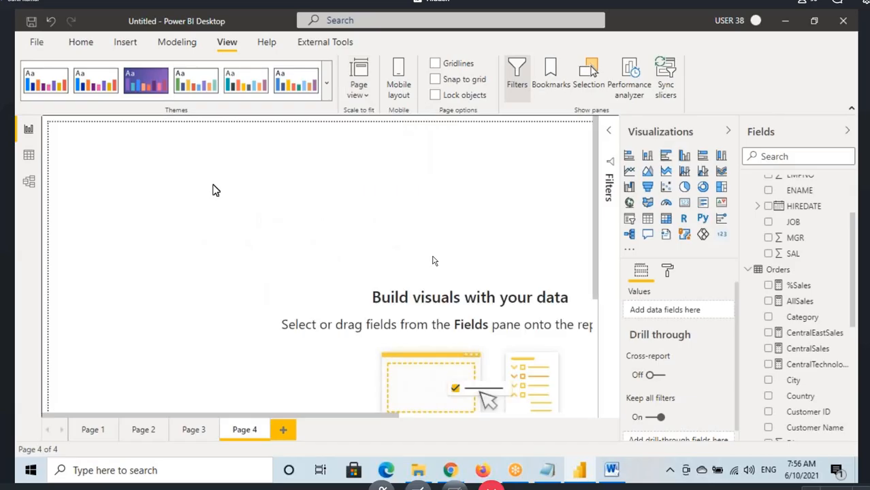
{"action": "key", "text": "ctrl+v"}
{"action": "left_click_drag", "start_coordinate": [473, 329], "coordinate": [108, 268]}
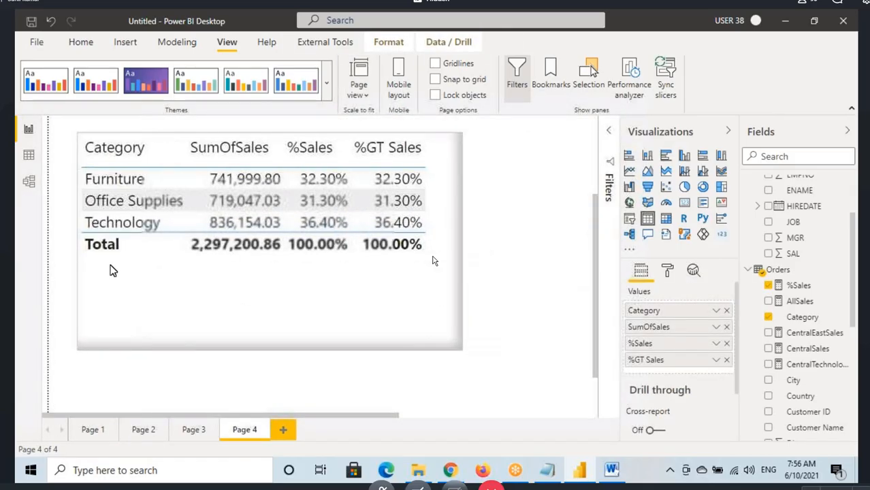
Step: Set the page view to Fit to page and remove %GT Sales from the copied Category table
{"action": "left_click", "coordinate": [359, 90]}
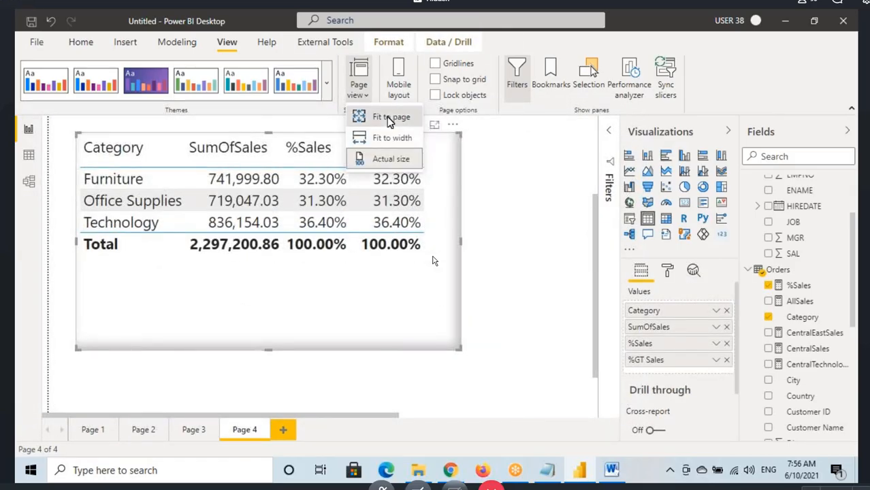
{"action": "left_click", "coordinate": [385, 118]}
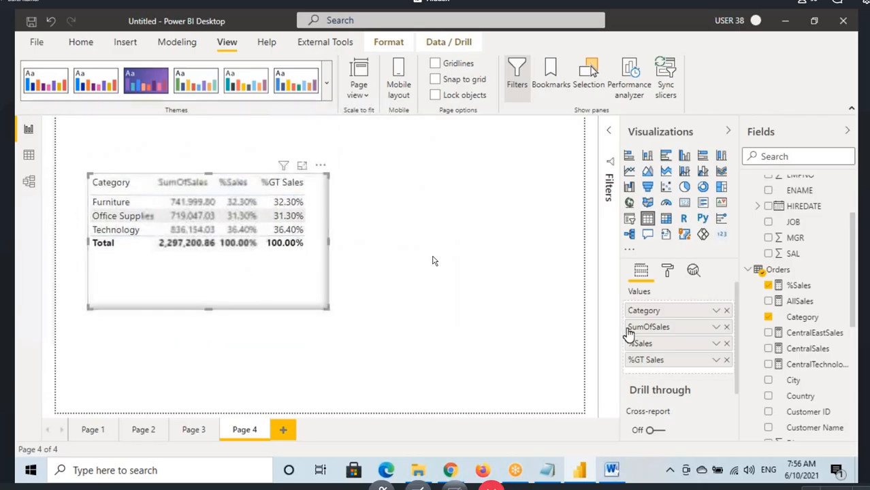
{"action": "left_click", "coordinate": [726, 359]}
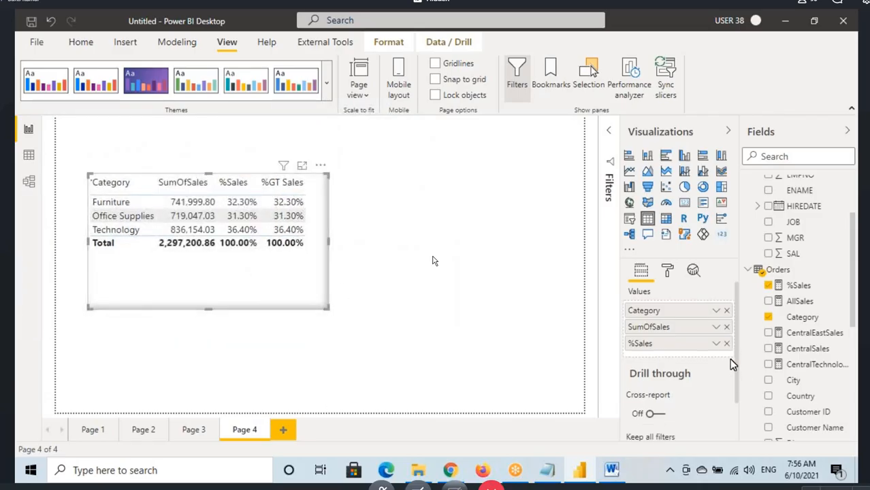
Step: Add a slicer beside the Category table, narrow it, and assign the Orders table's Region field to it
{"action": "left_click", "coordinate": [441, 196]}
{"action": "left_click", "coordinate": [627, 219]}
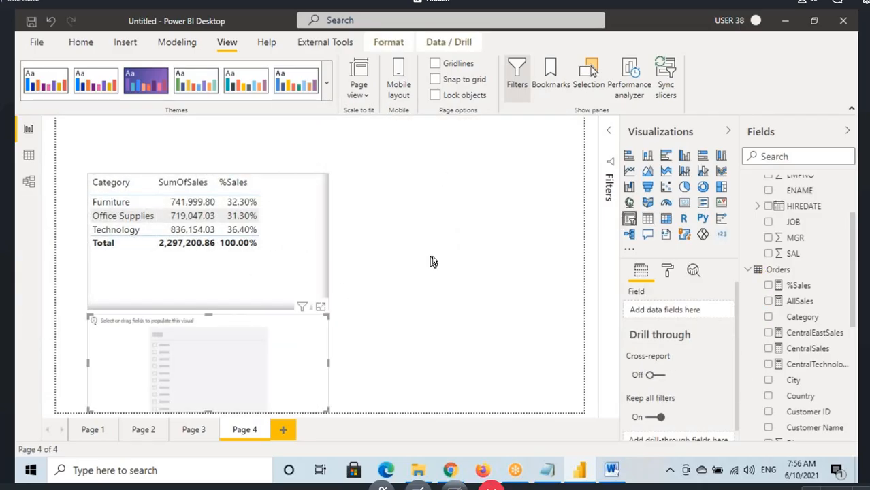
{"action": "left_click_drag", "start_coordinate": [260, 297], "coordinate": [482, 201]}
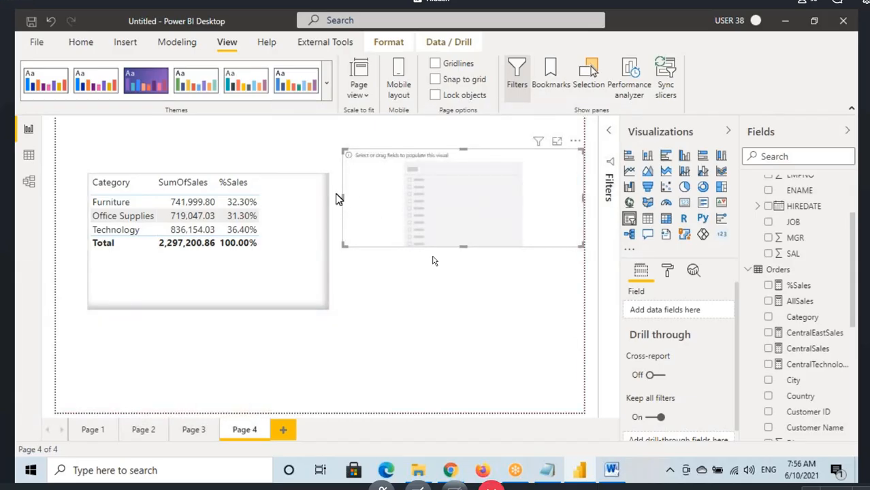
{"action": "left_click_drag", "start_coordinate": [338, 198], "coordinate": [379, 202]}
{"action": "left_click_drag", "start_coordinate": [469, 207], "coordinate": [440, 201]}
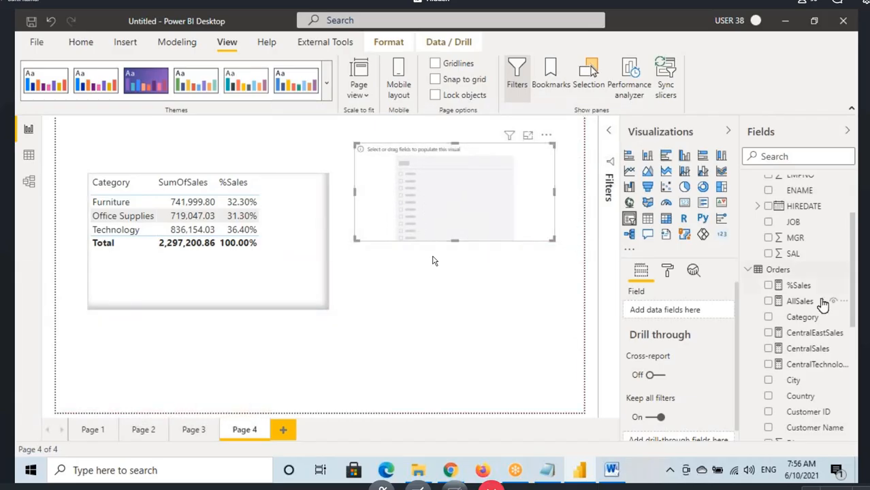
{"action": "scroll", "coordinate": [800, 327], "scroll_direction": "down", "scroll_amount": 4}
{"action": "left_click_drag", "start_coordinate": [830, 306], "coordinate": [453, 200]}
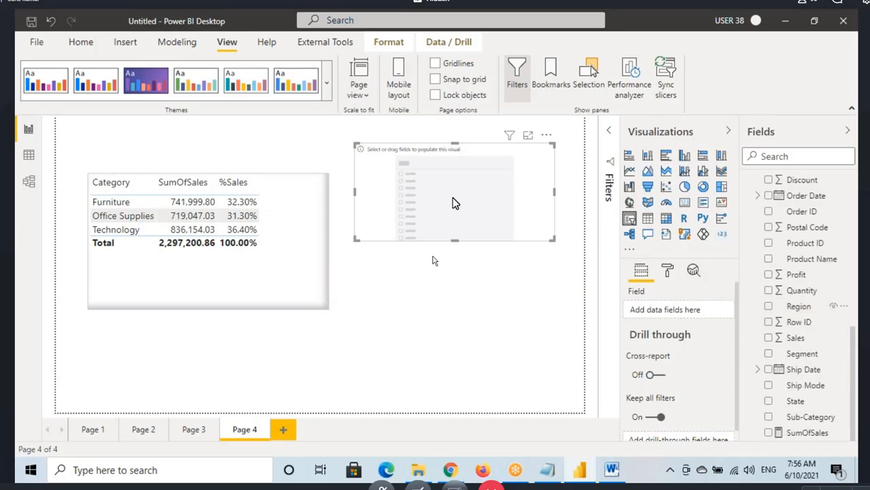
Step: Apply the Category table's formatting to the Region slicer with the format painter, and open the slicer's formatting options
{"action": "left_click", "coordinate": [288, 243]}
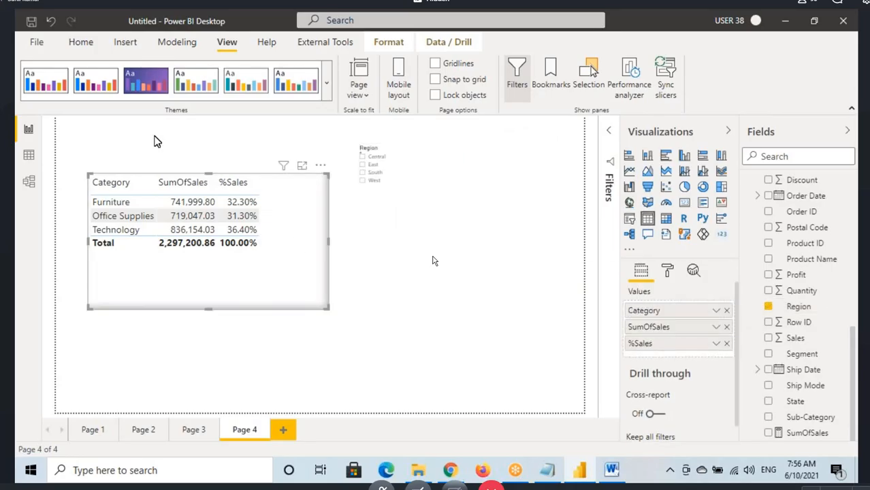
{"action": "left_click", "coordinate": [81, 42]}
{"action": "left_click", "coordinate": [398, 197]}
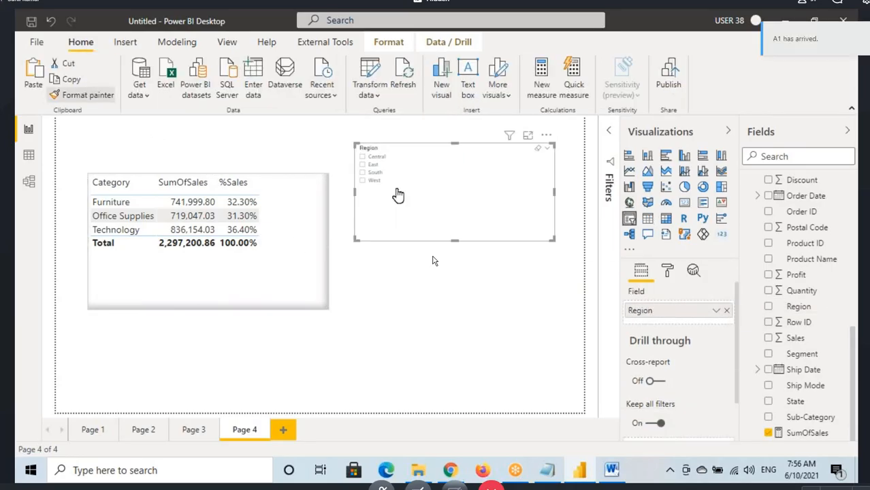
{"action": "left_click", "coordinate": [667, 271]}
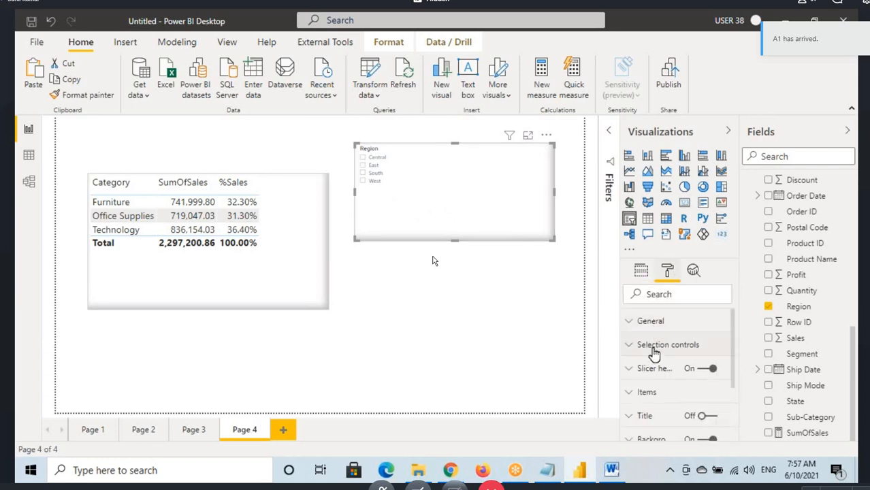
Step: Filter the page to the Central region, mark the %Sales total and Central with drawn annotations, and clear them
{"action": "left_click", "coordinate": [363, 160]}
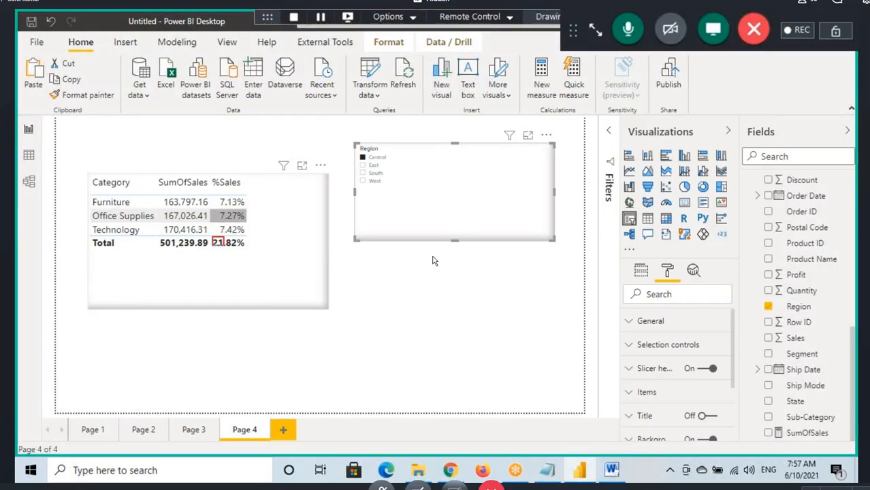
{"action": "left_click_drag", "start_coordinate": [212, 237], "coordinate": [256, 254]}
{"action": "left_click_drag", "start_coordinate": [368, 162], "coordinate": [411, 161]}
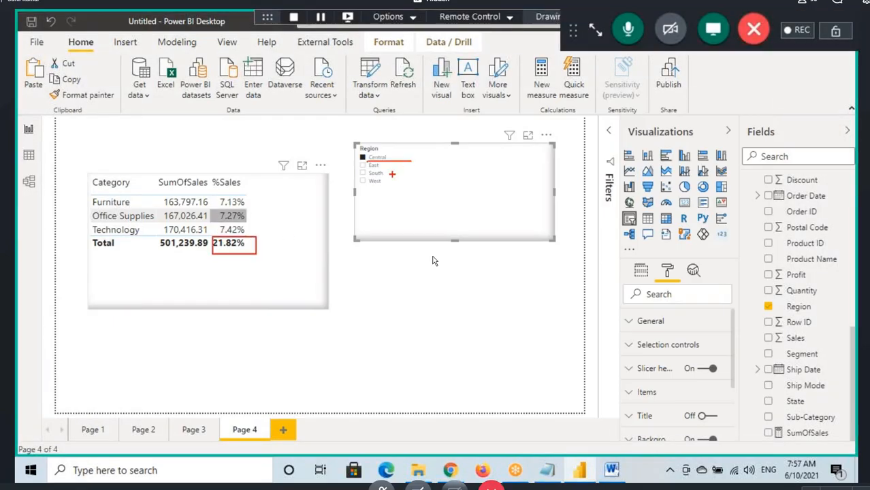
{"action": "key", "text": "Escape"}
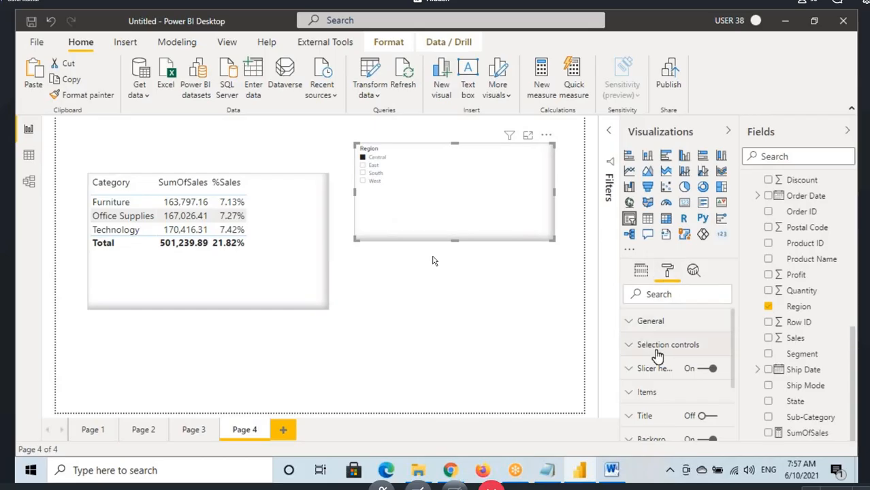
Step: Set the text size of the Region slicer's items to 18 pt
{"action": "left_click", "coordinate": [656, 390]}
{"action": "scroll", "coordinate": [657, 391], "scroll_direction": "down", "scroll_amount": 2}
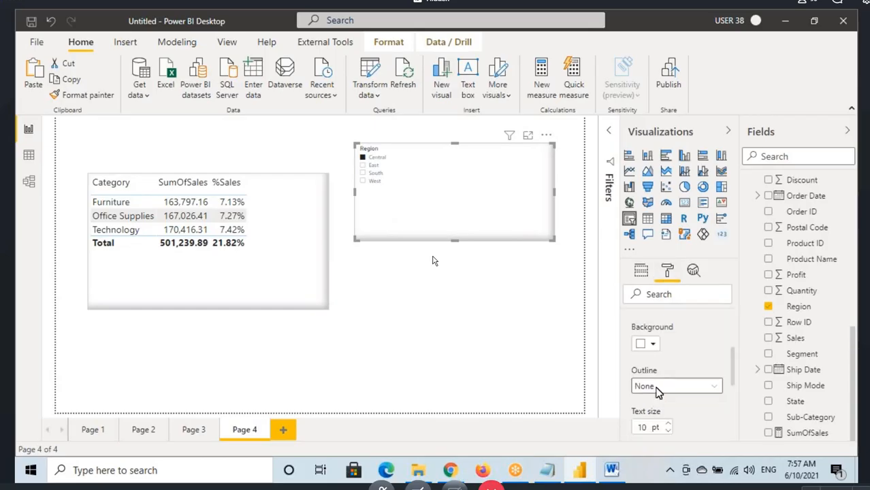
{"action": "scroll", "coordinate": [658, 401], "scroll_direction": "down", "scroll_amount": 2}
{"action": "double_click", "coordinate": [645, 362]}
{"action": "type", "text": "1"}
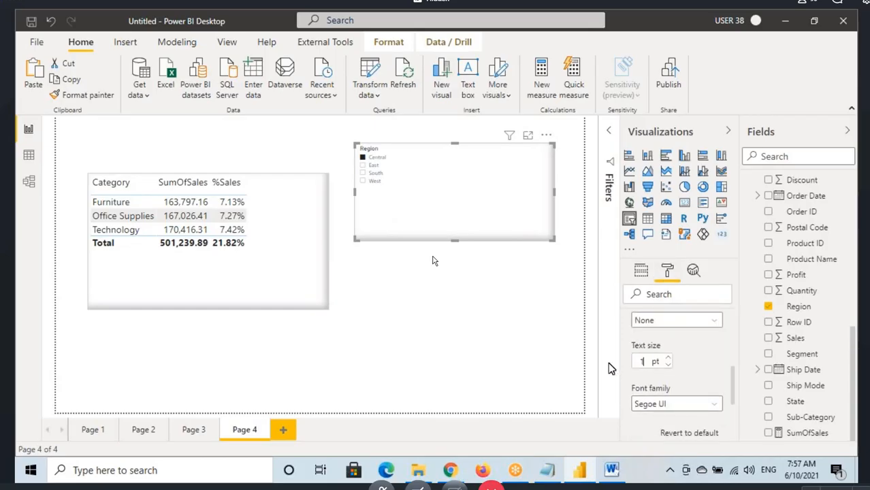
{"action": "type", "text": "8"}
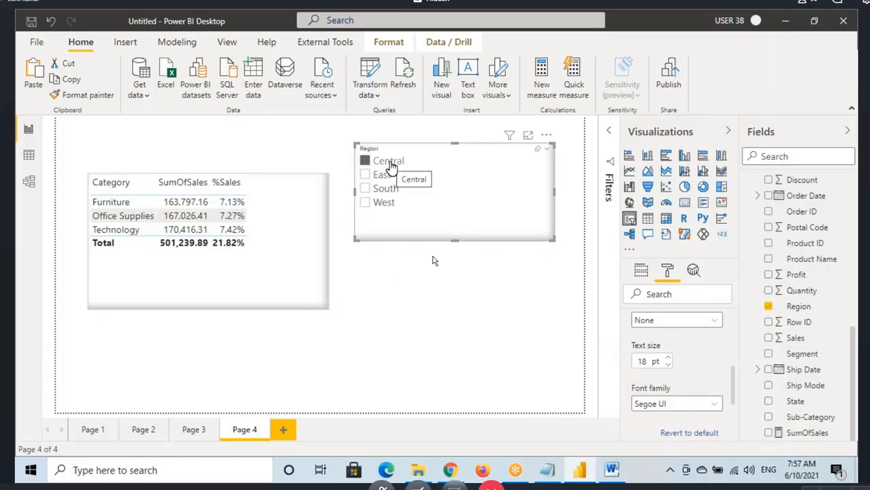
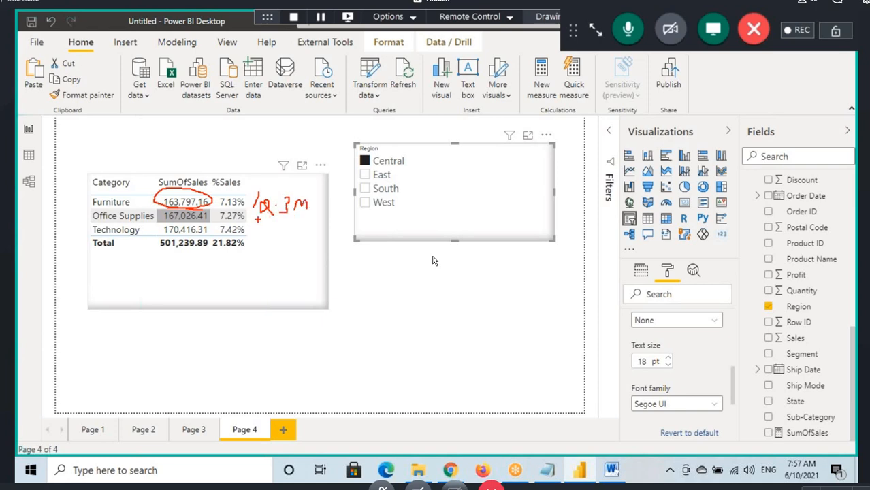
Step: Clear the drawn annotations, open the AllSales measure of the Orders table and highlight its CALCULATE expression
{"action": "key", "text": "Escape"}
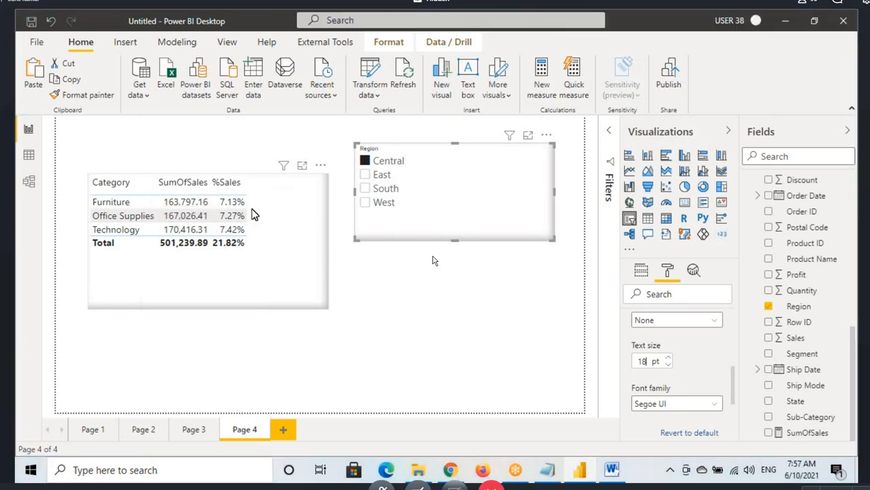
{"action": "scroll", "coordinate": [798, 273], "scroll_direction": "up", "scroll_amount": 2}
{"action": "scroll", "coordinate": [798, 273], "scroll_direction": "up", "scroll_amount": 3}
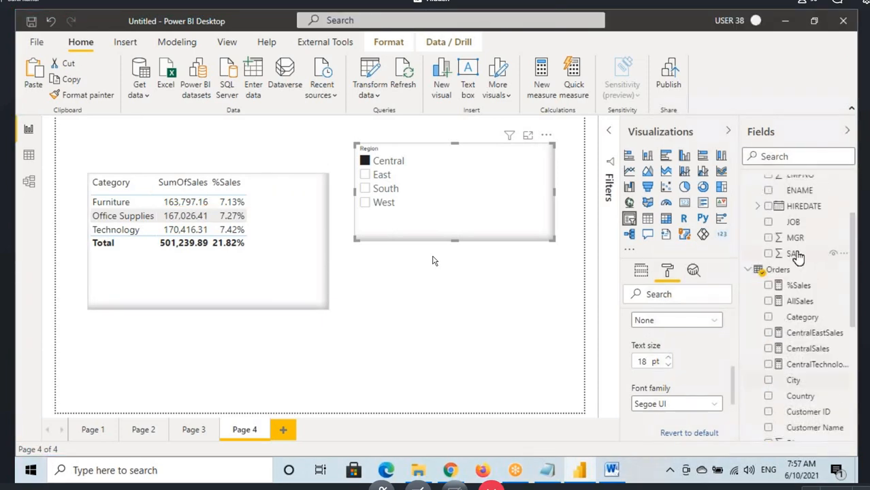
{"action": "left_click", "coordinate": [799, 301]}
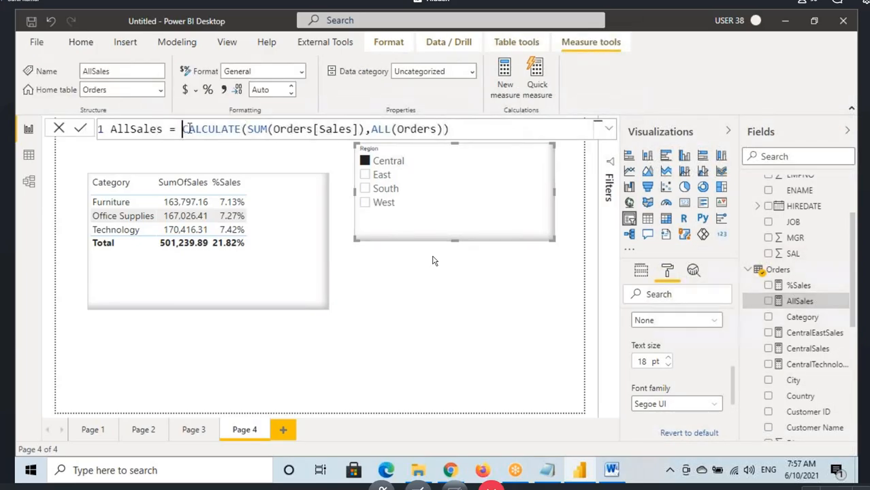
{"action": "left_click_drag", "start_coordinate": [182, 129], "coordinate": [451, 129]}
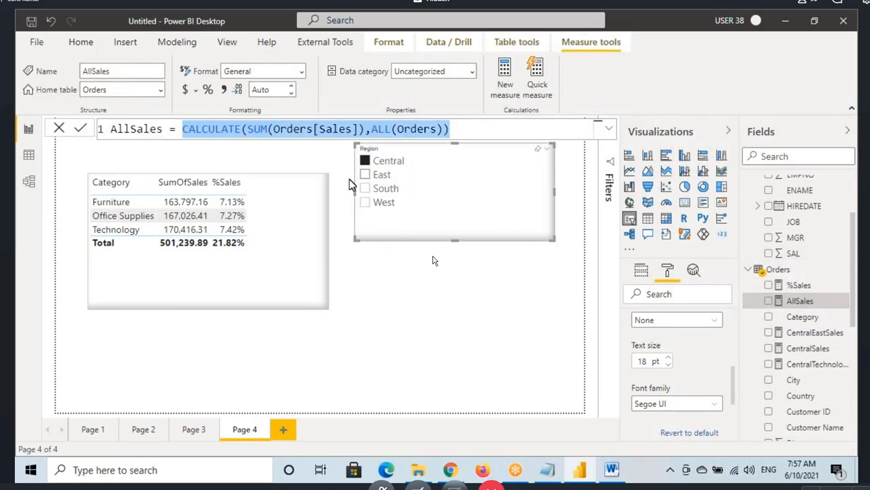
Step: Annotate Furniture's %Sales value and the Central region with handwritten 2.3M and 0.5M denominators, and clear the drawings
{"action": "left_click", "coordinate": [243, 197]}
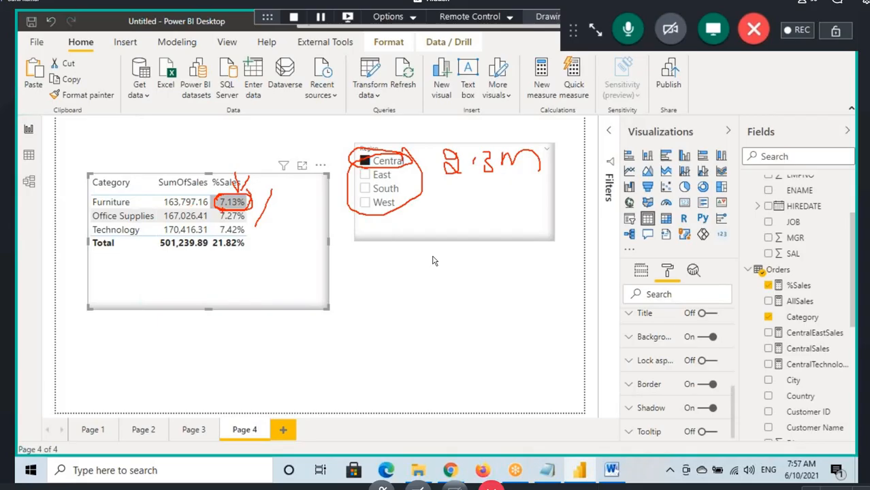
{"action": "left_click_drag", "start_coordinate": [231, 204], "coordinate": [234, 196]}
{"action": "mouse_move", "coordinate": [447, 182]}
{"action": "left_mouse_down"}
{"action": "mouse_move", "coordinate": [541, 167]}
{"action": "mouse_move", "coordinate": [436, 160]}
{"action": "mouse_move", "coordinate": [367, 170]}
{"action": "left_mouse_up"}
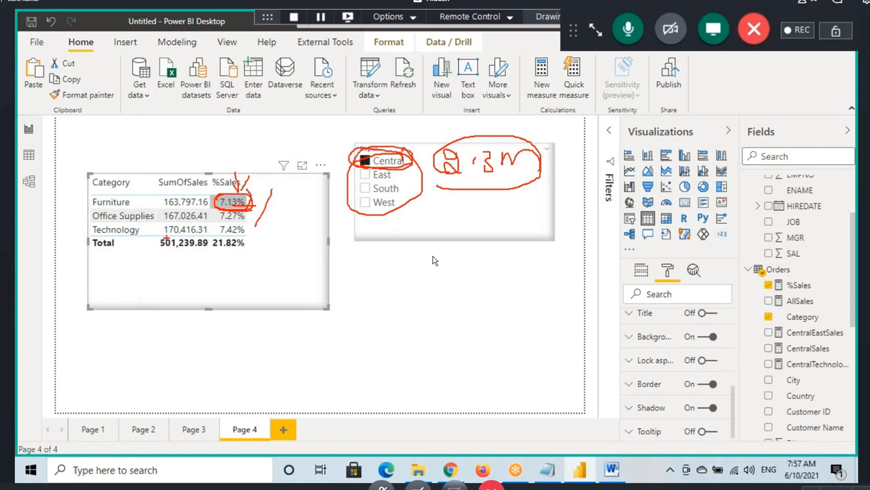
{"action": "left_click_drag", "start_coordinate": [175, 265], "coordinate": [182, 261]}
{"action": "left_click_drag", "start_coordinate": [242, 264], "coordinate": [256, 254]}
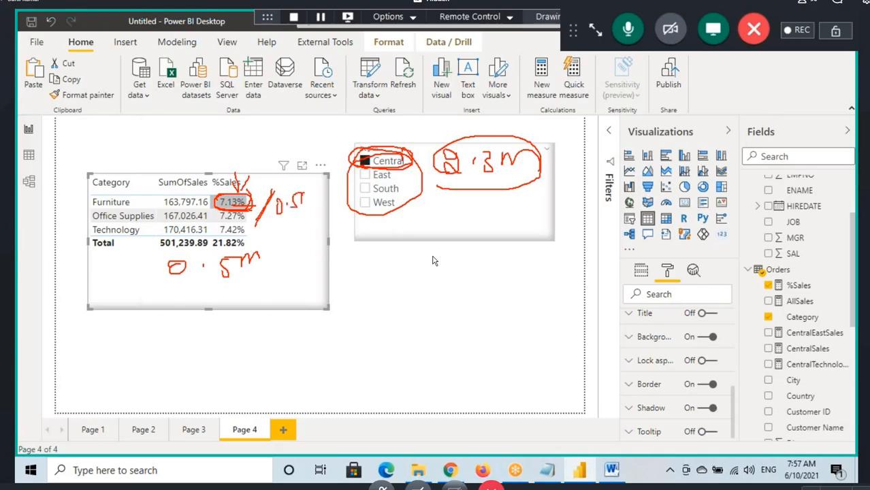
{"action": "left_click_drag", "start_coordinate": [303, 210], "coordinate": [317, 195]}
{"action": "left_click_drag", "start_coordinate": [270, 213], "coordinate": [295, 216]}
{"action": "left_click_drag", "start_coordinate": [291, 165], "coordinate": [292, 191]}
{"action": "left_click_drag", "start_coordinate": [282, 186], "coordinate": [300, 184]}
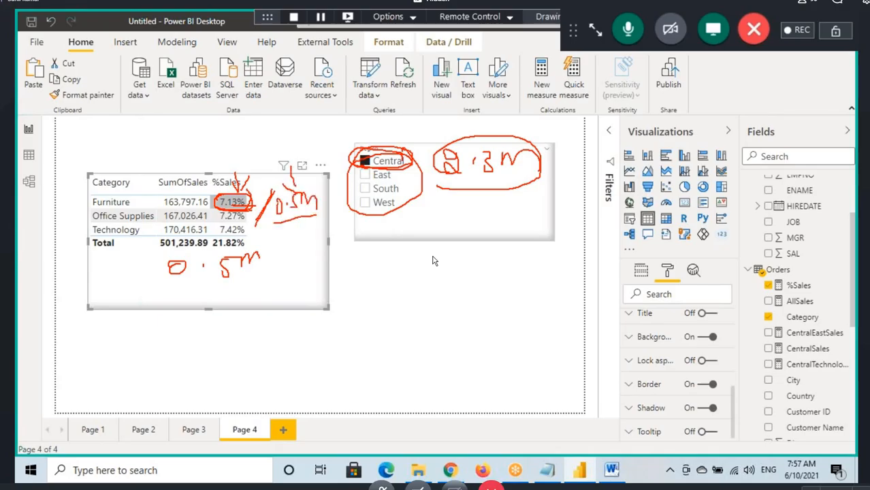
{"action": "left_click", "coordinate": [294, 144]}
{"action": "mouse_move", "coordinate": [300, 133]}
{"action": "left_mouse_down"}
{"action": "mouse_move", "coordinate": [304, 145]}
{"action": "mouse_move", "coordinate": [335, 146]}
{"action": "left_mouse_up"}
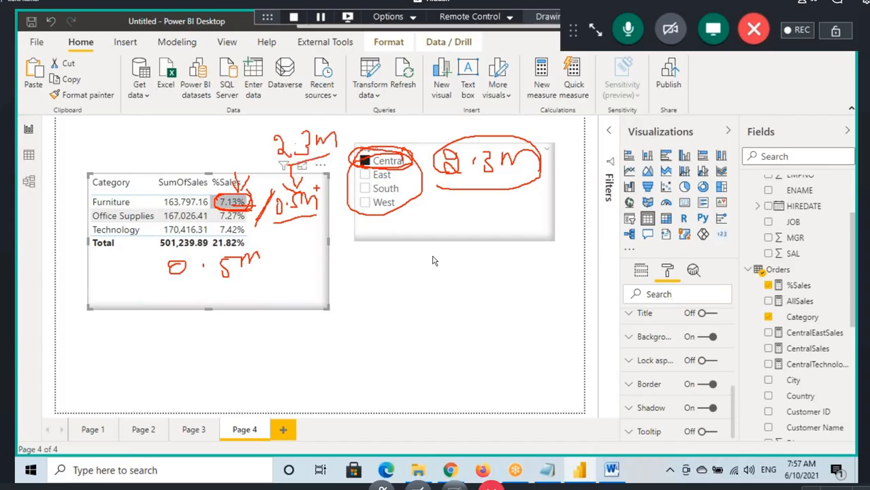
{"action": "mouse_move", "coordinate": [276, 217]}
{"action": "left_mouse_down"}
{"action": "mouse_move", "coordinate": [323, 218]}
{"action": "mouse_move", "coordinate": [277, 204]}
{"action": "left_mouse_up"}
{"action": "mouse_move", "coordinate": [172, 252]}
{"action": "left_mouse_down"}
{"action": "mouse_move", "coordinate": [205, 247]}
{"action": "mouse_move", "coordinate": [159, 248]}
{"action": "left_mouse_up"}
{"action": "mouse_move", "coordinate": [181, 244]}
{"action": "left_mouse_down"}
{"action": "mouse_move", "coordinate": [212, 259]}
{"action": "mouse_move", "coordinate": [293, 211]}
{"action": "left_mouse_up"}
{"action": "left_click_drag", "start_coordinate": [294, 211], "coordinate": [270, 226]}
{"action": "key", "text": "Escape"}
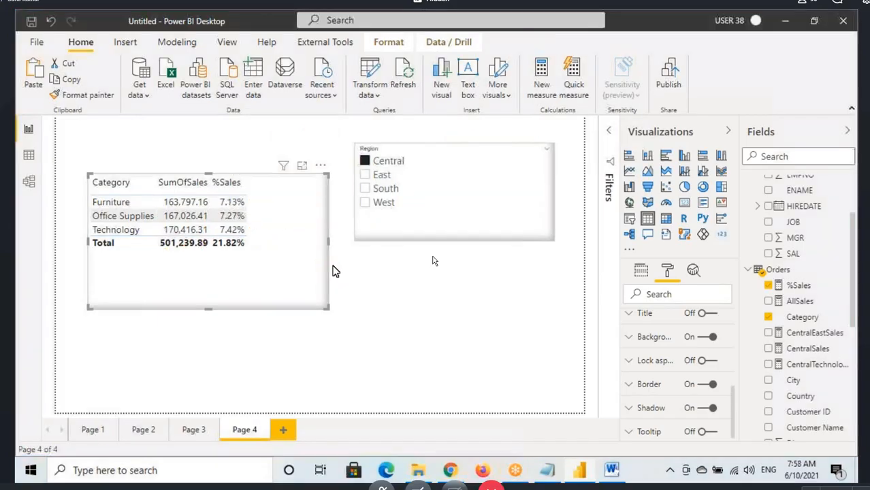
Step: Switch to the Power Pivot notes in Notepad and add a dashed separator line below the AllSales formula
{"action": "left_click", "coordinate": [610, 471]}
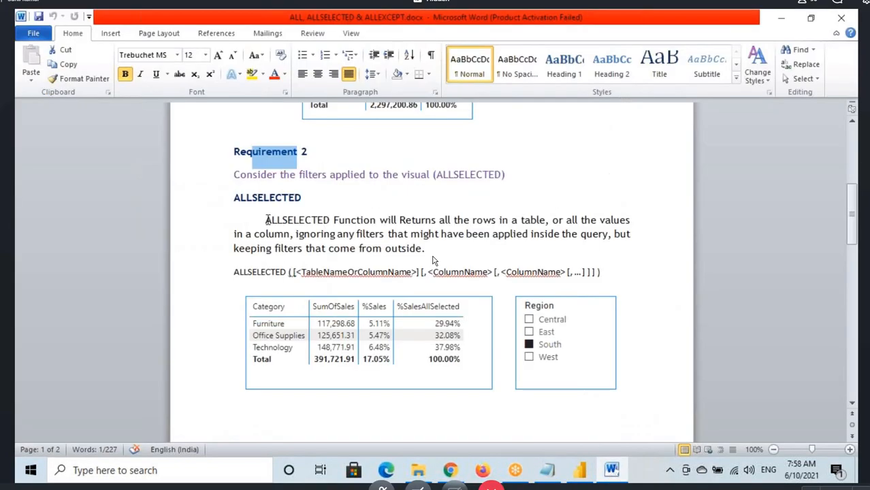
{"action": "left_click", "coordinate": [547, 470]}
{"action": "left_click", "coordinate": [435, 314]}
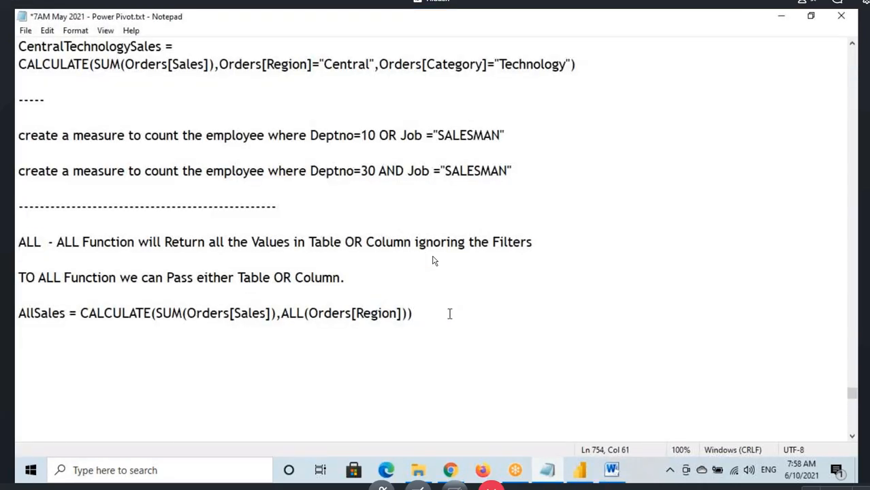
{"action": "key", "text": "Return"}
{"action": "key", "text": "Return"}
{"action": "type", "text": "-----------"}
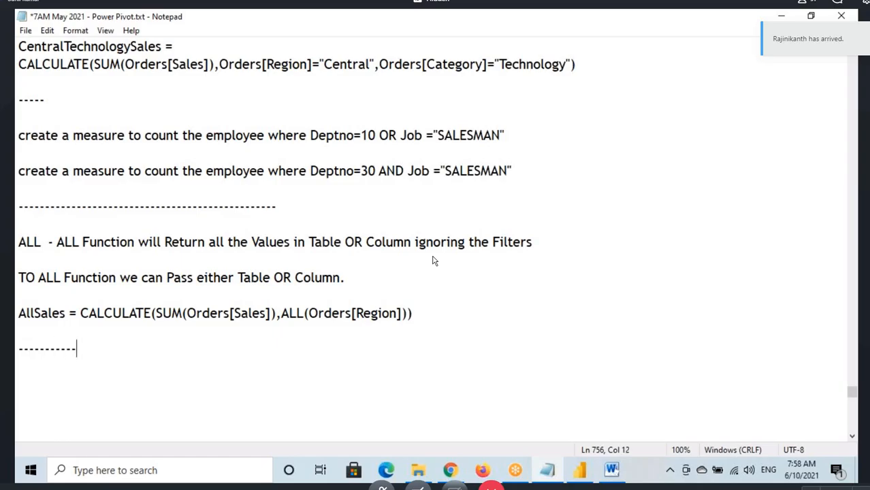
{"action": "type", "text": "-------"}
{"action": "key", "text": "Return"}
{"action": "key", "text": "Return"}
Step: Highlight the ALL function notes from the definition through the AllSales formula, and release the selection
{"action": "left_click_drag", "start_coordinate": [412, 313], "coordinate": [47, 249]}
{"action": "key", "text": "shift+Down"}
{"action": "key", "text": "shift+Down"}
{"action": "key", "text": "shift+Down"}
{"action": "key", "text": "shift+Down"}
{"action": "key", "text": "shift+End"}
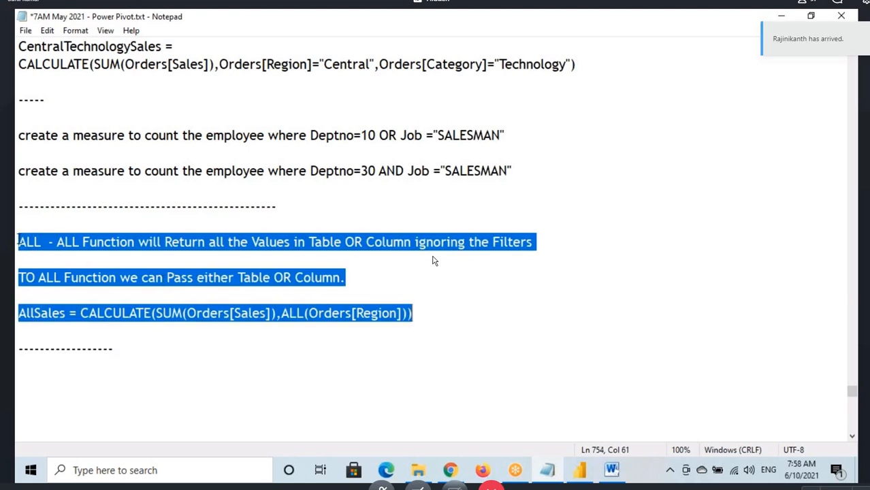
{"action": "key", "text": "shift+Up"}
{"action": "key", "text": "shift+Up"}
{"action": "key", "text": "shift+Up"}
{"action": "key", "text": "shift+Up"}
{"action": "key", "text": "shift+Home"}
{"action": "key", "text": "shift+Down"}
{"action": "key", "text": "shift+Down"}
{"action": "key", "text": "shift+Down"}
{"action": "key", "text": "shift+Down"}
{"action": "key", "text": "shift+Down"}
{"action": "scroll", "coordinate": [433, 260], "scroll_direction": "down", "scroll_amount": 3}
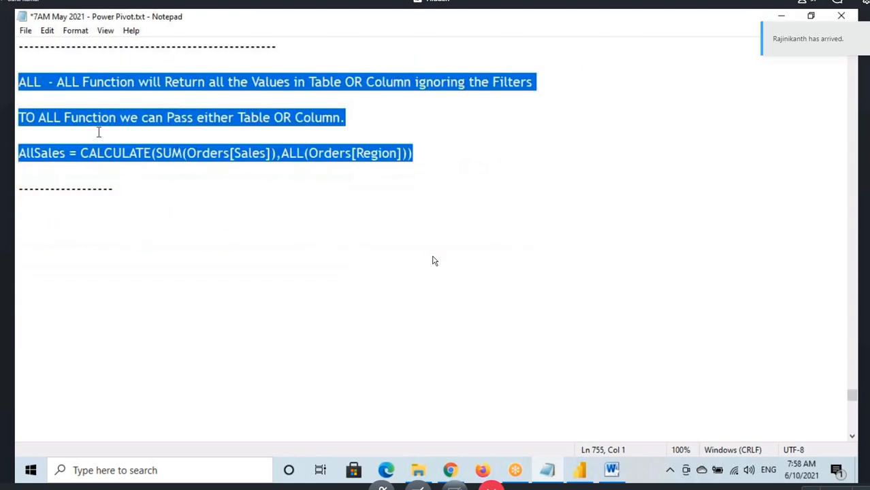
{"action": "left_click", "coordinate": [34, 85]}
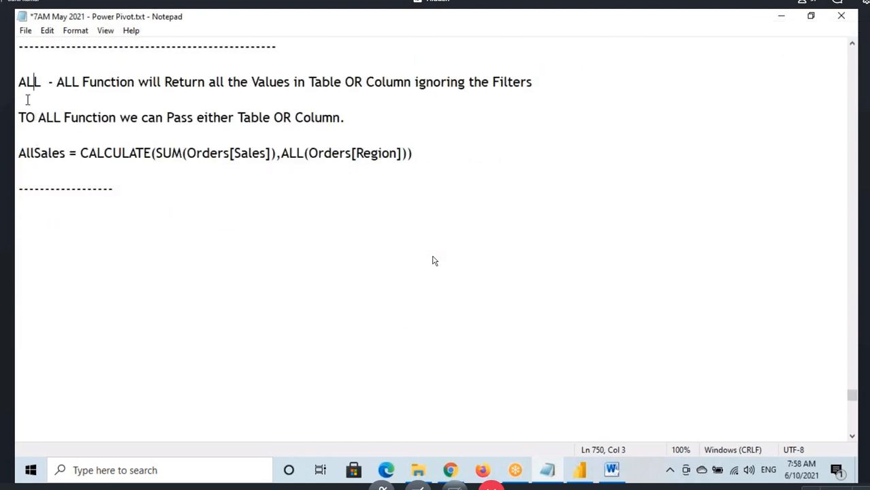
Step: Start a line below the separator reading "ALL , ALLSELECTED,", copying ALLSELECTED from its heading in the Word document
{"action": "left_click", "coordinate": [45, 213]}
{"action": "type", "text": "ALL ,"}
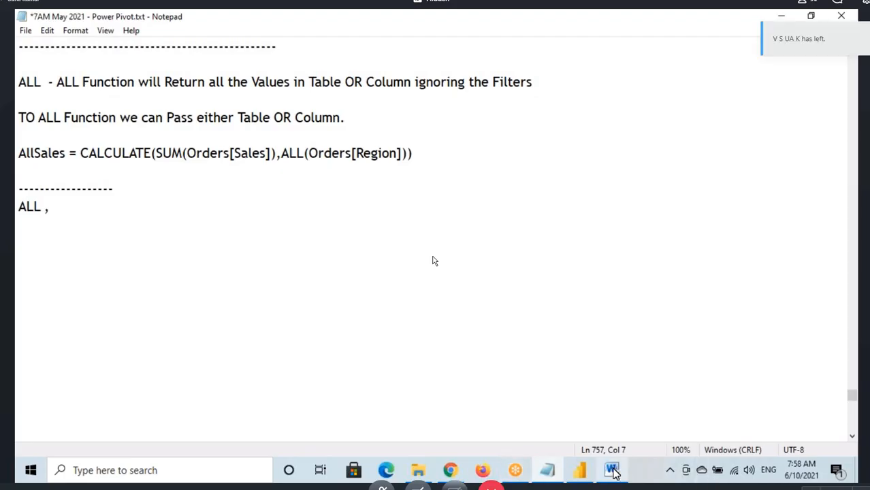
{"action": "left_click", "coordinate": [611, 470]}
{"action": "left_click_drag", "start_coordinate": [234, 197], "coordinate": [302, 200]}
{"action": "key", "text": "ctrl+c"}
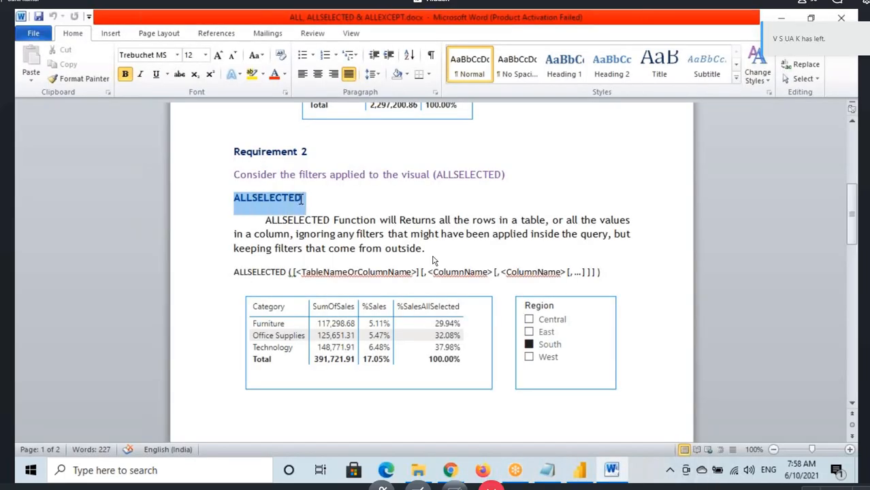
{"action": "left_click", "coordinate": [584, 460]}
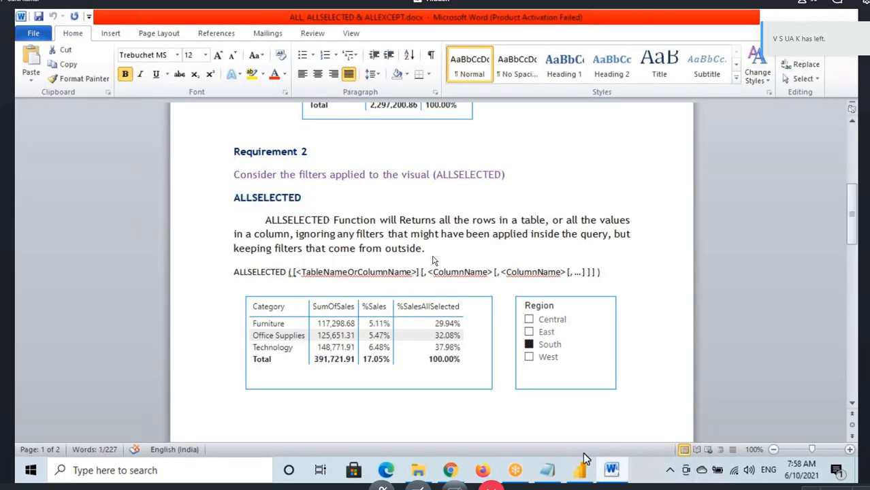
{"action": "left_click", "coordinate": [547, 469]}
{"action": "key", "text": "ctrl+v"}
{"action": "type", "text": ","}
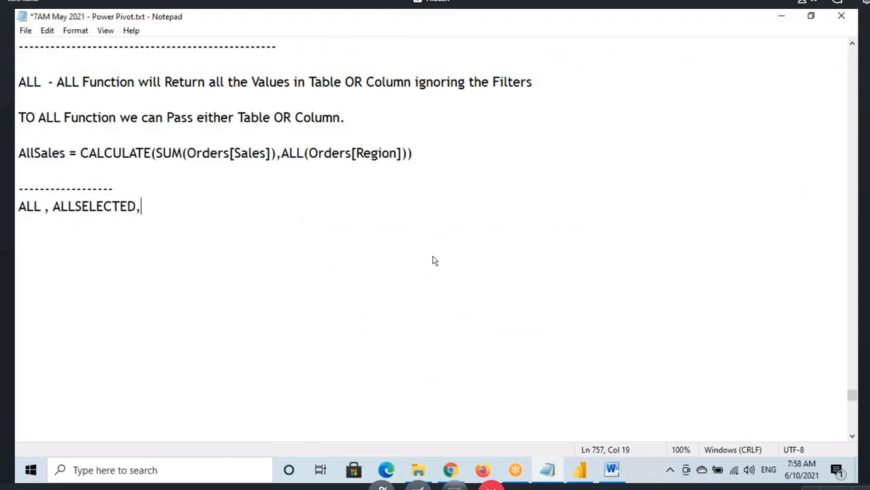
Step: Find ALLEXCEPT under Requirement 3 in the Word document and complete the function line in the notes with "ALLEXCEPT - Video"
{"action": "left_click", "coordinate": [611, 469]}
{"action": "scroll", "coordinate": [432, 261], "scroll_direction": "down", "scroll_amount": 5}
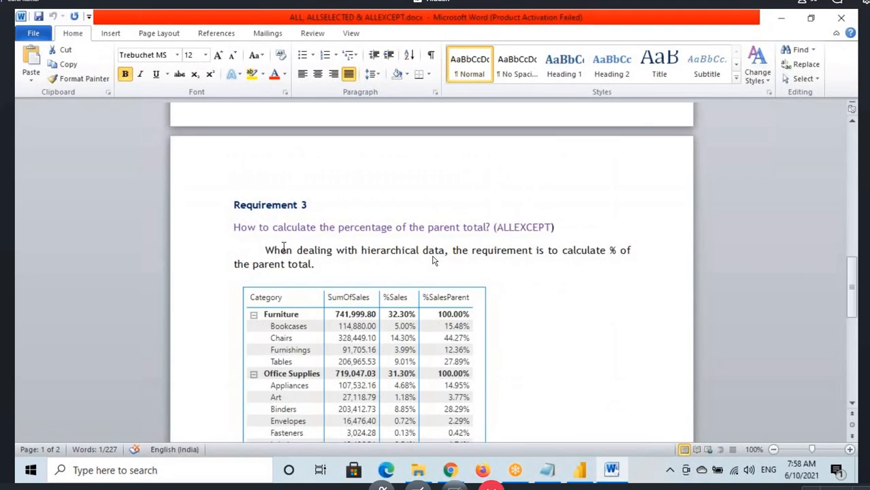
{"action": "left_click_drag", "start_coordinate": [498, 229], "coordinate": [550, 228]}
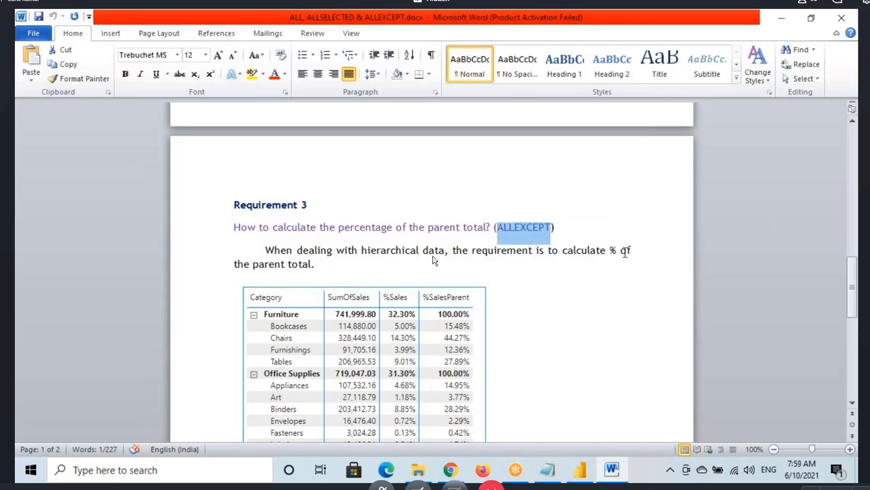
{"action": "scroll", "coordinate": [437, 309], "scroll_direction": "down", "scroll_amount": 3}
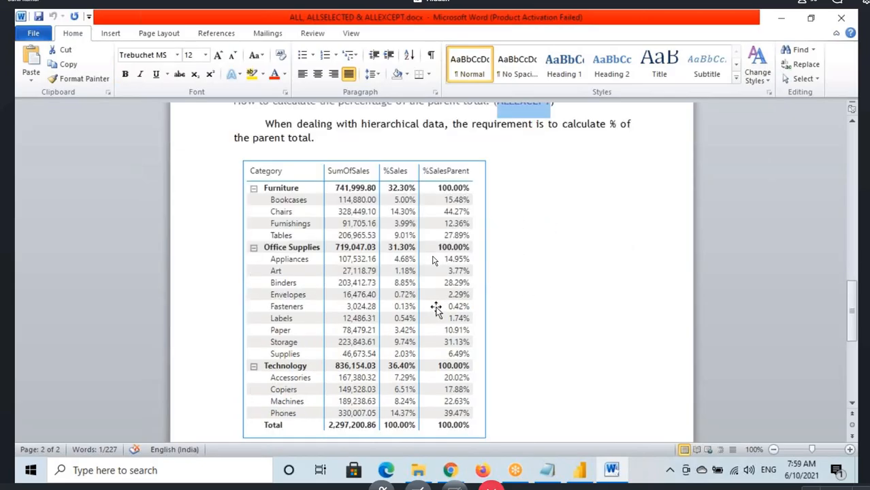
{"action": "scroll", "coordinate": [436, 310], "scroll_direction": "down", "scroll_amount": 7}
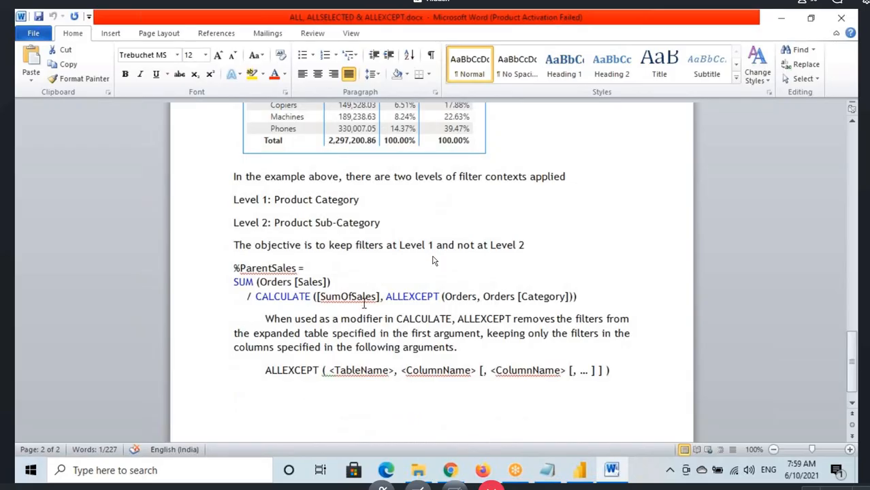
{"action": "left_click", "coordinate": [609, 469]}
{"action": "left_click", "coordinate": [161, 202]}
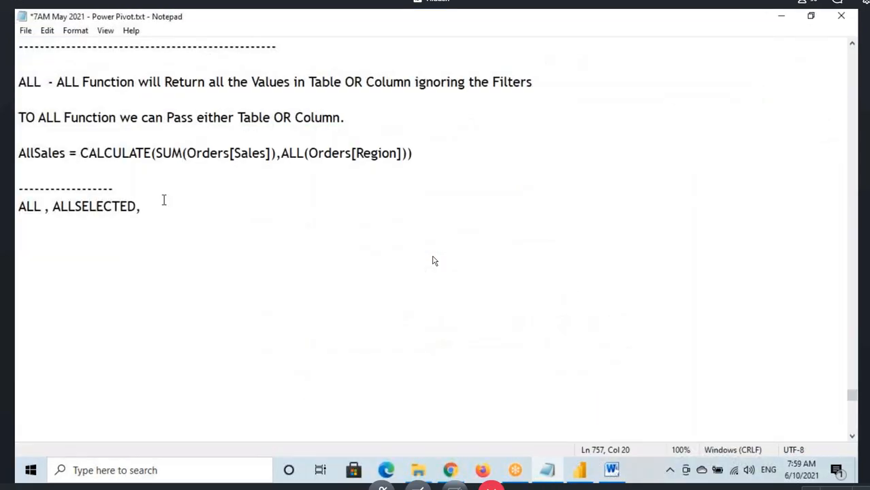
{"action": "type", "text": "ALLEXCEPT - Cl"}
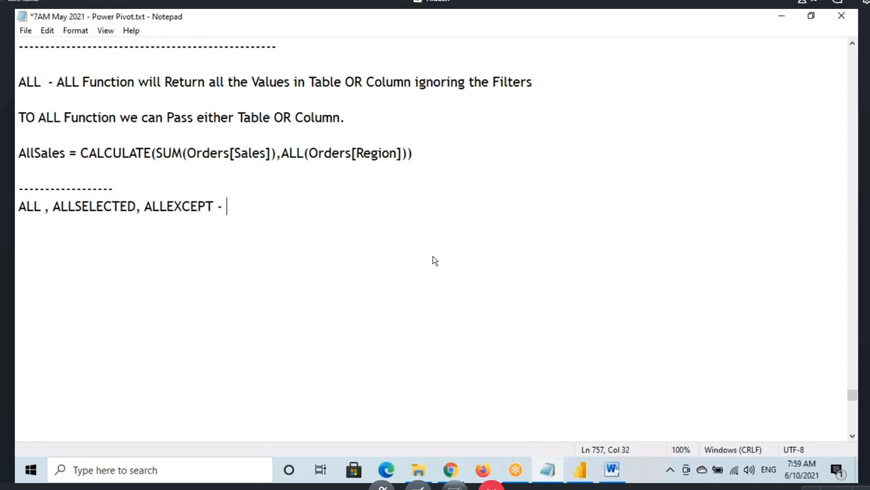
{"action": "key", "text": "BackSpace"}
{"action": "key", "text": "BackSpace"}
{"action": "type", "text": "Video"}
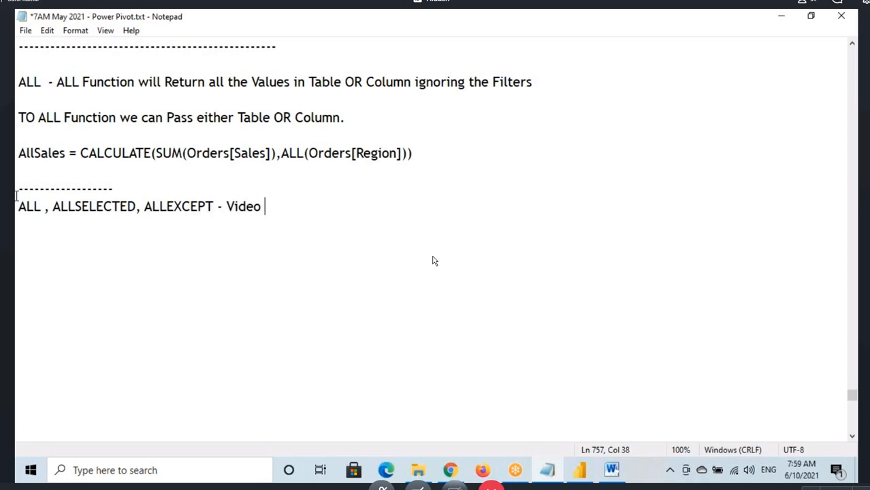
Step: Point out the function names ALL, ALLSELECTED and ALLEXCEPT in the video line by highlighting them in turn
{"action": "left_click_drag", "start_coordinate": [18, 207], "coordinate": [256, 206]}
{"action": "left_click", "coordinate": [261, 208]}
{"action": "left_click_drag", "start_coordinate": [67, 210], "coordinate": [42, 206]}
{"action": "left_click", "coordinate": [259, 208]}
{"action": "left_click", "coordinate": [50, 212]}
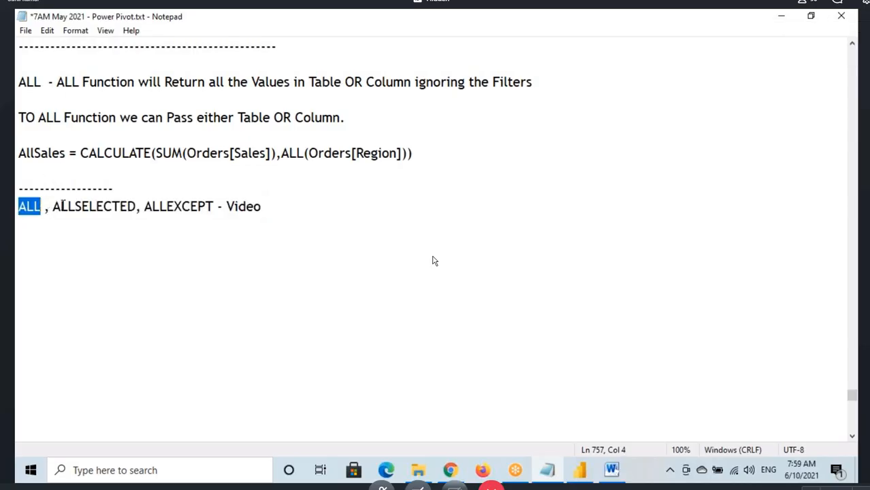
{"action": "left_click_drag", "start_coordinate": [54, 207], "coordinate": [213, 207]}
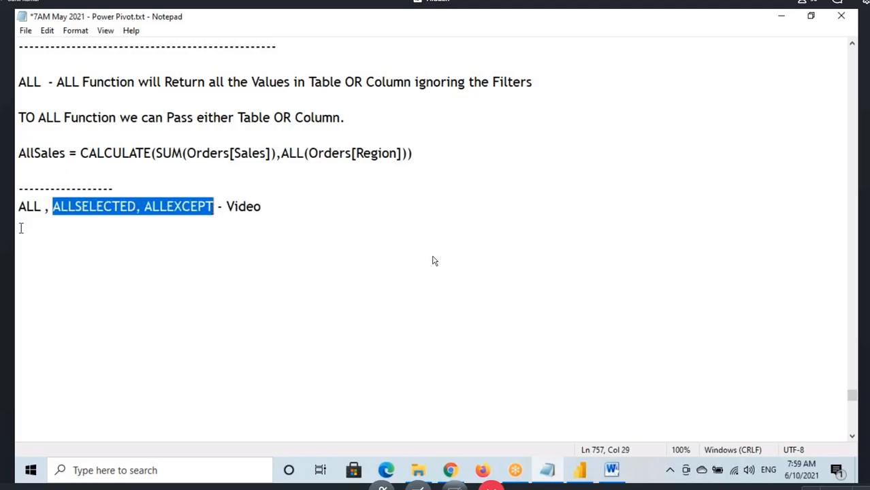
{"action": "left_click_drag", "start_coordinate": [143, 207], "coordinate": [238, 208]}
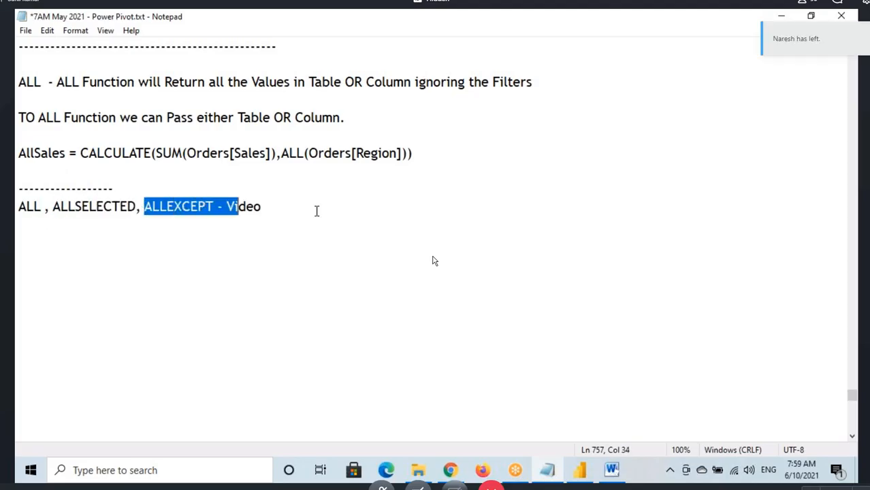
{"action": "left_click", "coordinate": [95, 207]}
{"action": "left_click_drag", "start_coordinate": [151, 207], "coordinate": [236, 207]}
{"action": "left_click", "coordinate": [251, 206]}
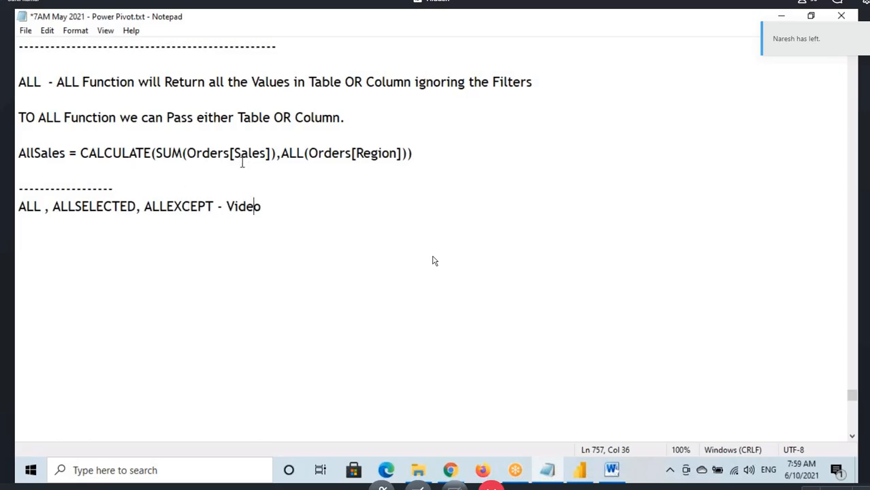
Step: Return to the Filter Functions heading in the notes and save the text file
{"action": "scroll", "coordinate": [326, 212], "scroll_direction": "up", "scroll_amount": 3}
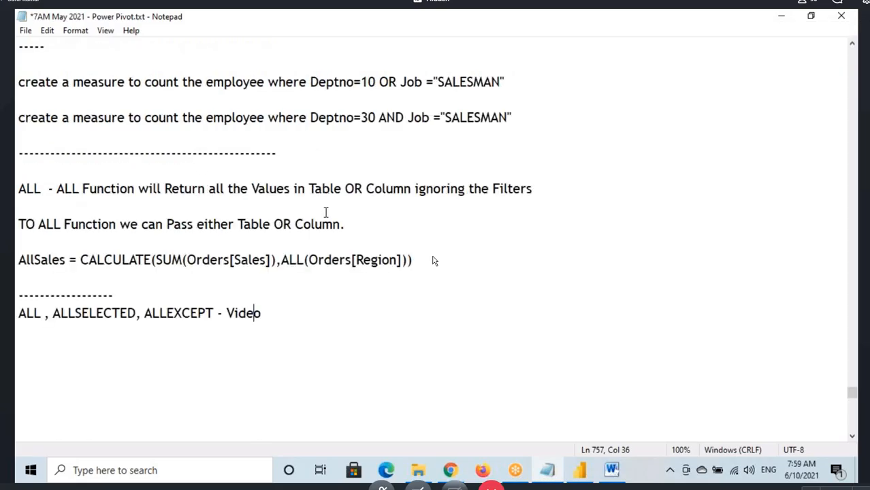
{"action": "scroll", "coordinate": [52, 270], "scroll_direction": "up", "scroll_amount": 1}
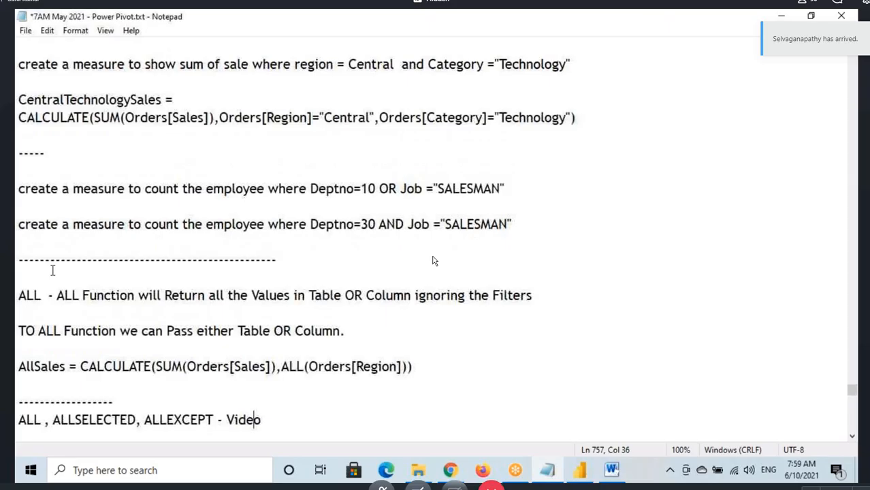
{"action": "scroll", "coordinate": [53, 271], "scroll_direction": "up", "scroll_amount": 10}
{"action": "scroll", "coordinate": [89, 253], "scroll_direction": "up", "scroll_amount": 2}
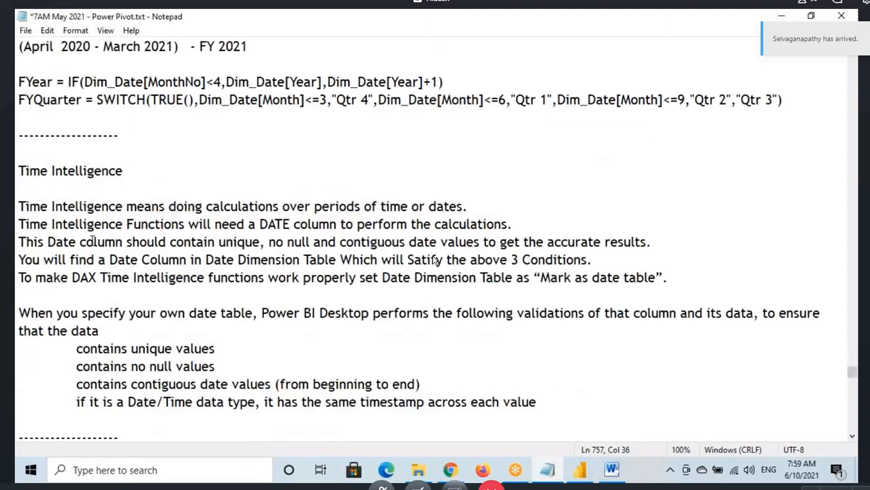
{"action": "scroll", "coordinate": [136, 265], "scroll_direction": "down", "scroll_amount": 4}
{"action": "left_click", "coordinate": [136, 260]}
{"action": "key", "text": "ctrl+s"}
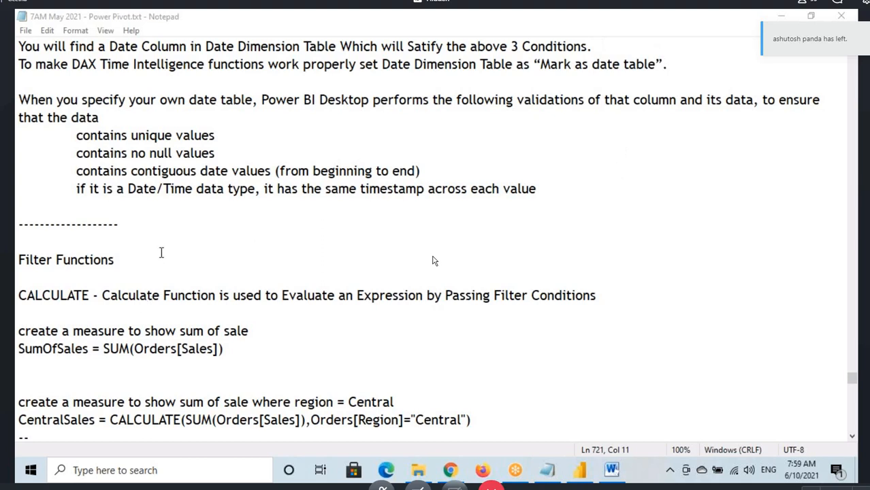
Step: Select the notes from the Filter Functions heading through the closing "ALL , ALLSELECTED, ALLEXCEPT - Video" line
{"action": "scroll", "coordinate": [161, 252], "scroll_direction": "up", "scroll_amount": 2}
{"action": "scroll", "coordinate": [162, 252], "scroll_direction": "up", "scroll_amount": 4}
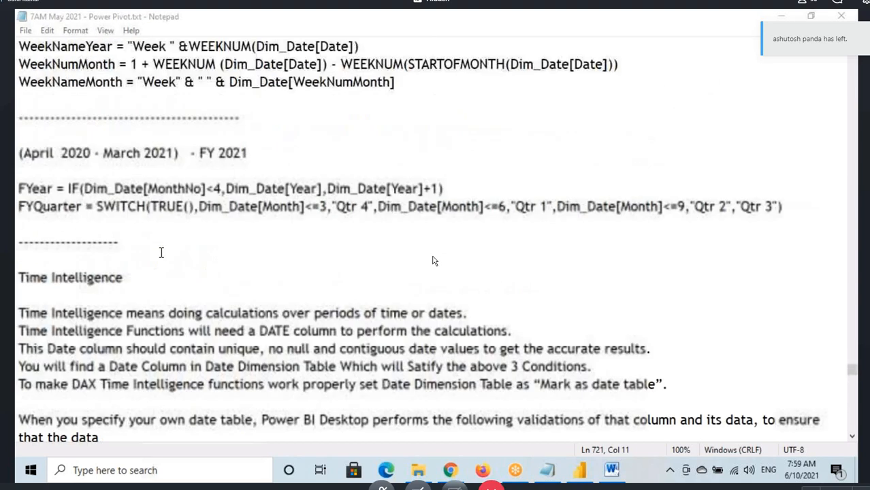
{"action": "scroll", "coordinate": [262, 258], "scroll_direction": "down", "scroll_amount": 8}
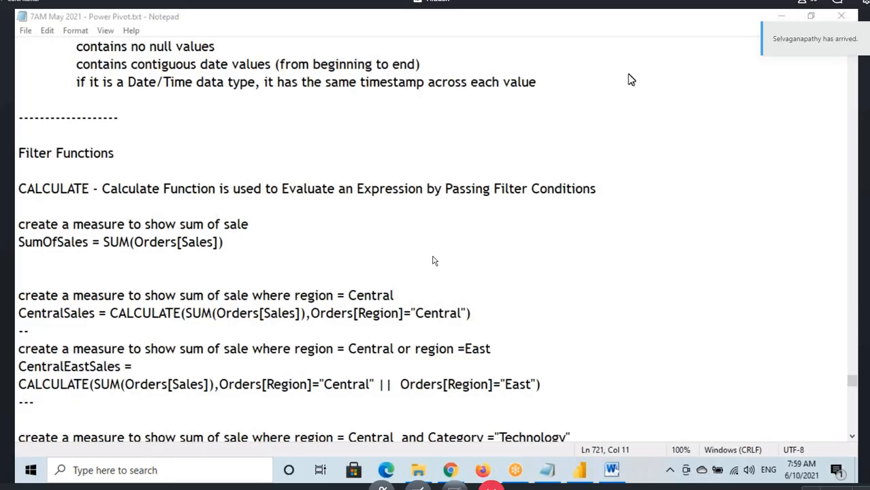
{"action": "left_click_drag", "start_coordinate": [18, 153], "coordinate": [275, 132]}
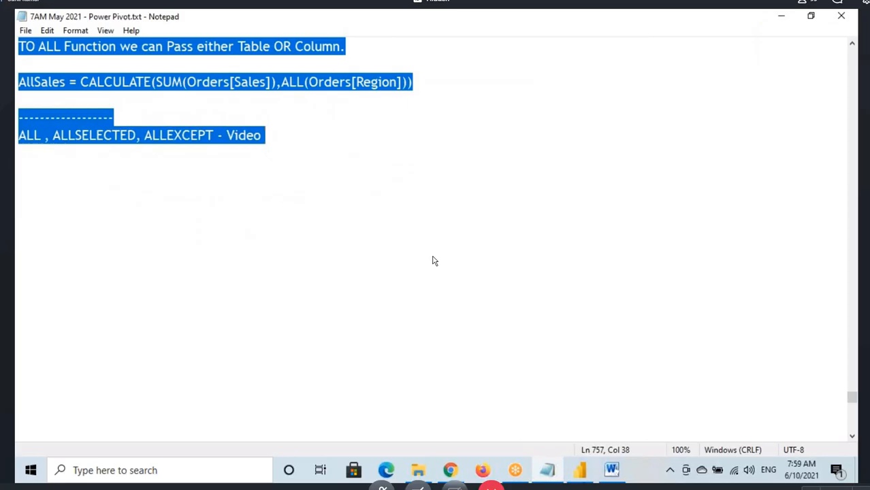